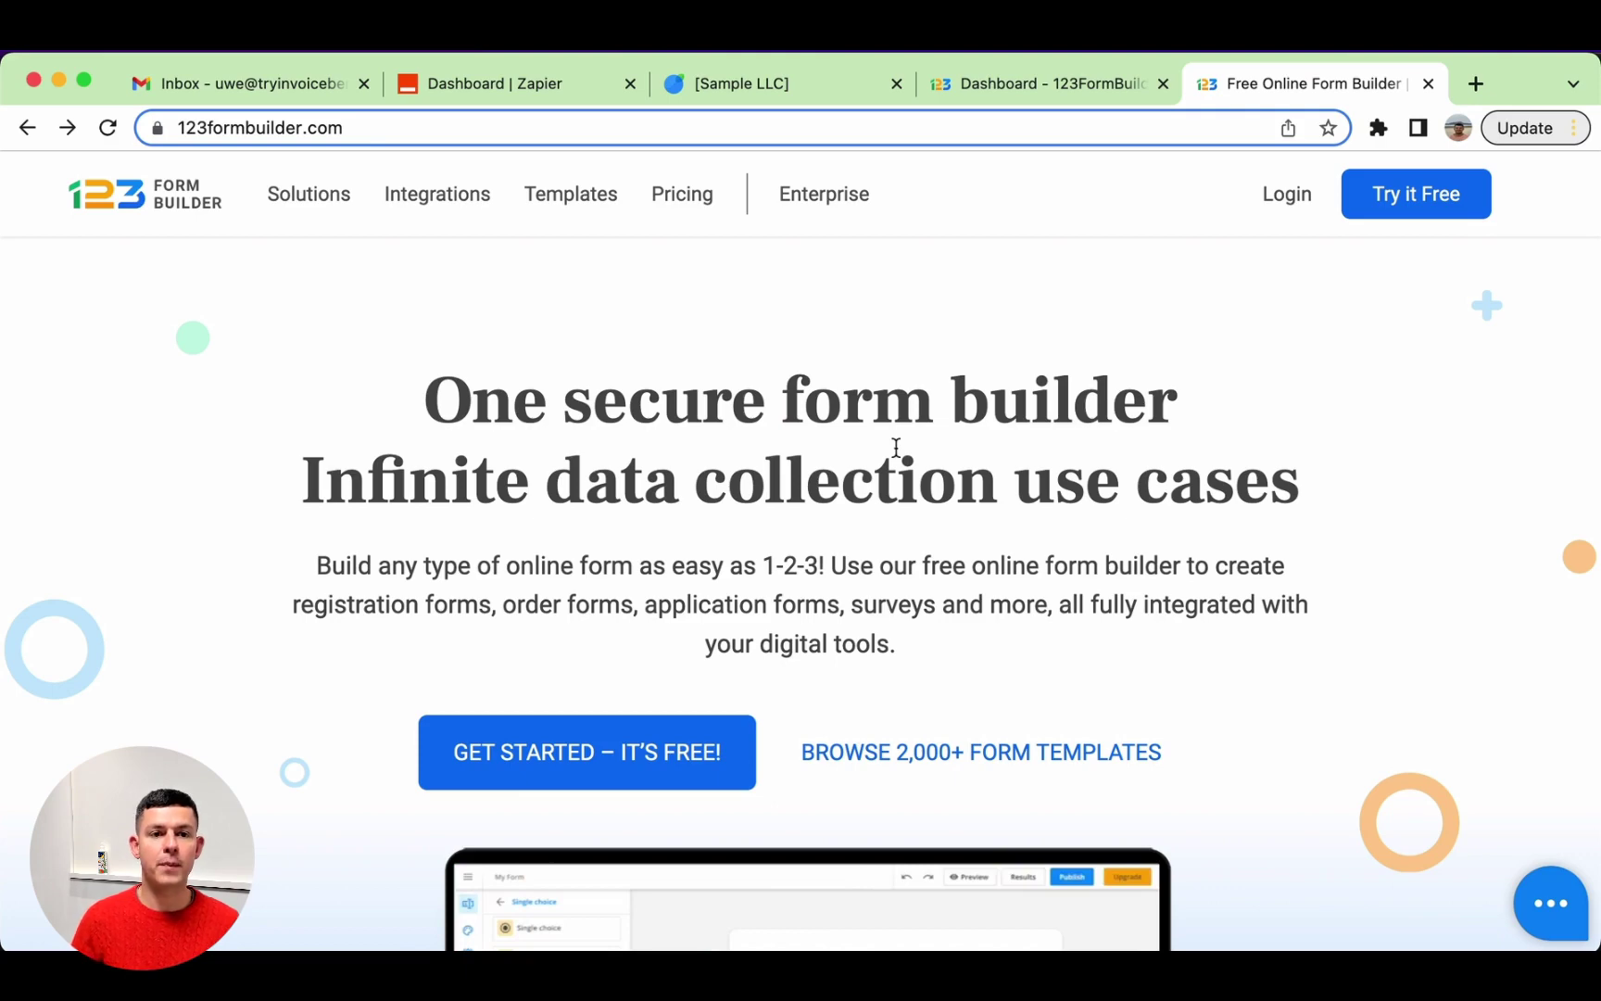
Step: Look over the 123FormBuilder homepage and compare the plans on its pricing page, then close that page
scroll(896, 447, "down", 3)
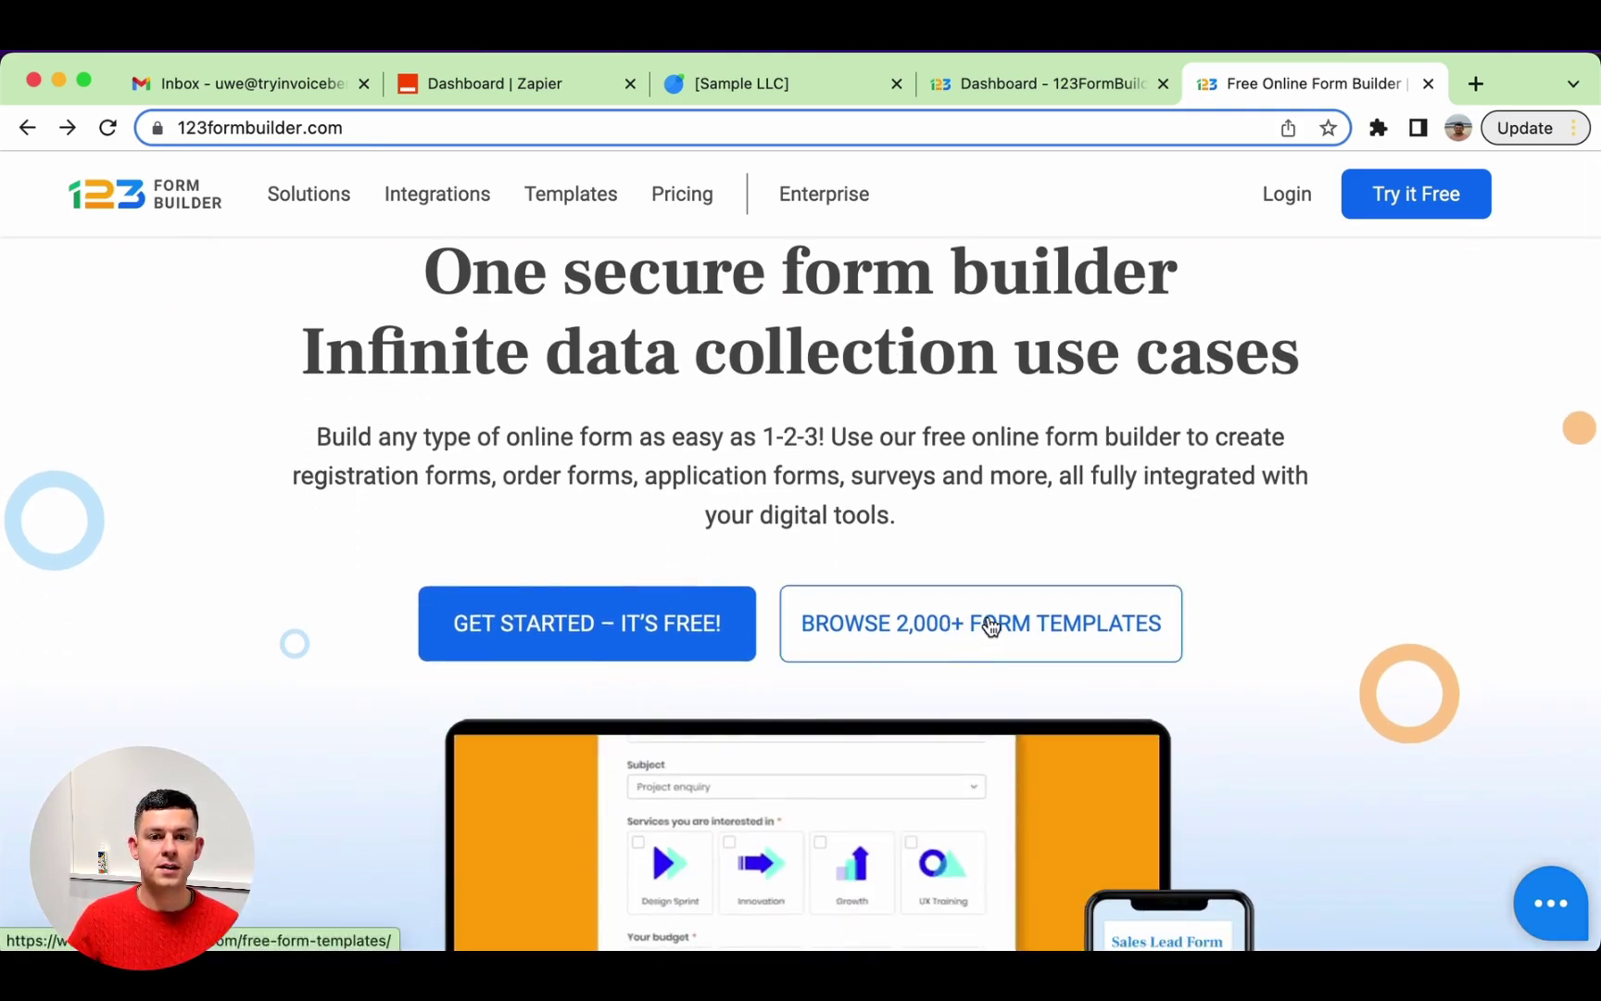
scroll(1297, 530, "down", 2)
scroll(1297, 530, "down", 4)
scroll(1297, 530, "up", 6)
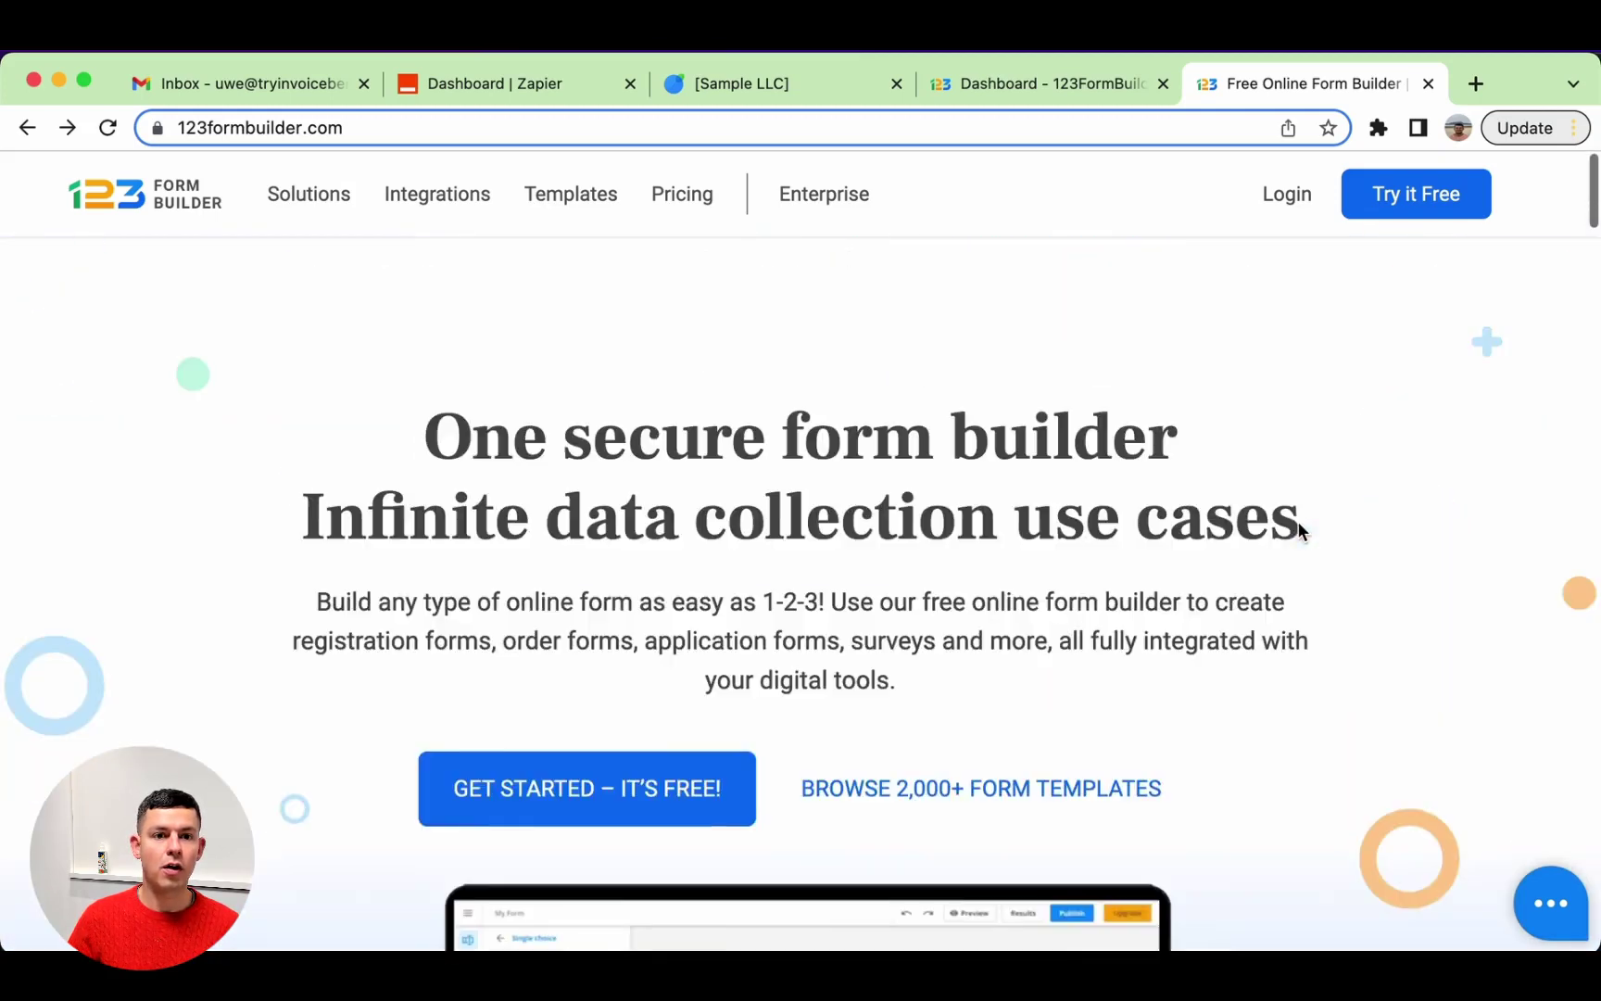
left_click(671, 196)
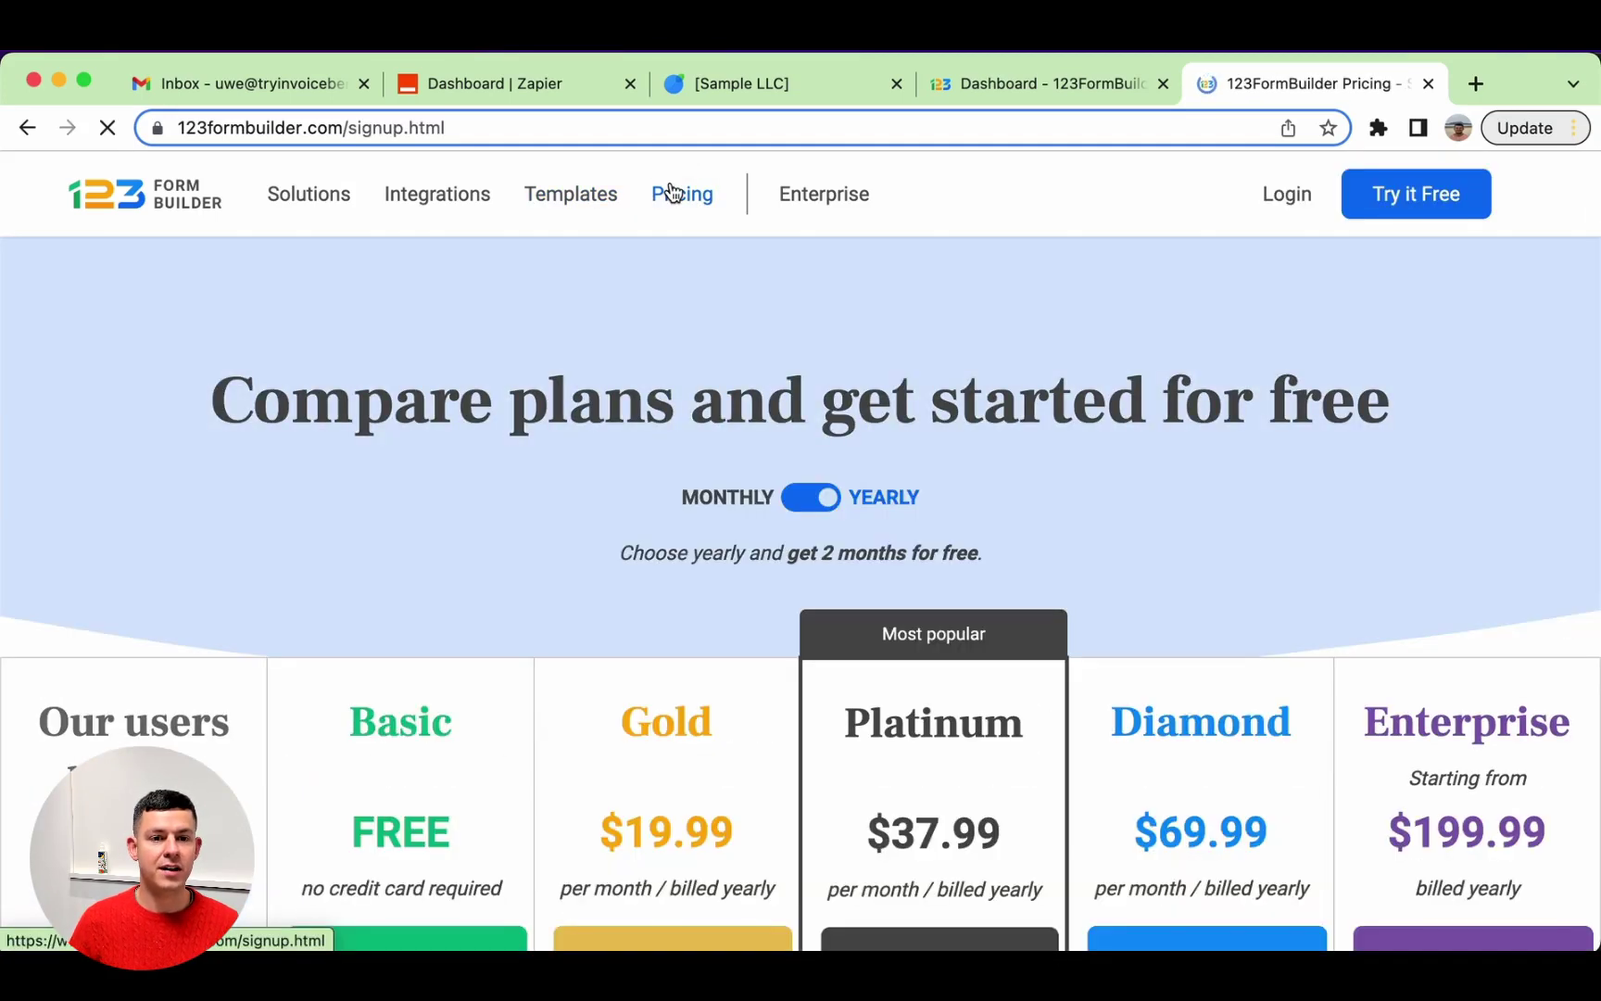
scroll(568, 557, "down", 2)
scroll(568, 557, "down", 2)
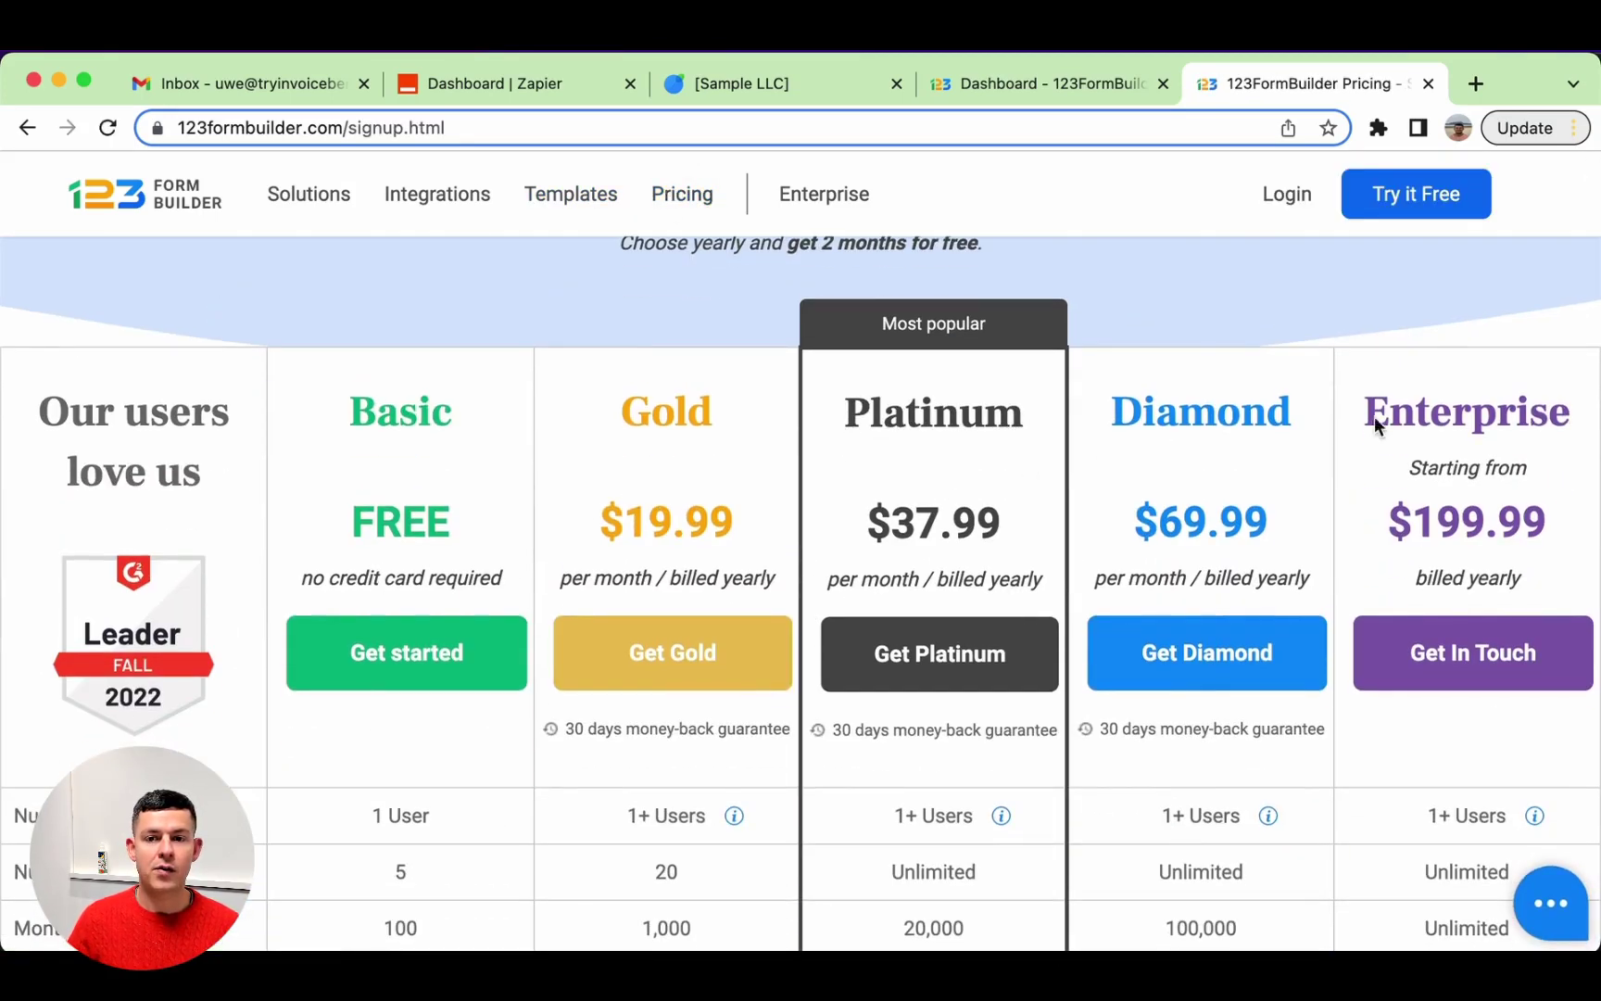
scroll(664, 549, "down", 3)
scroll(664, 556, "down", 1)
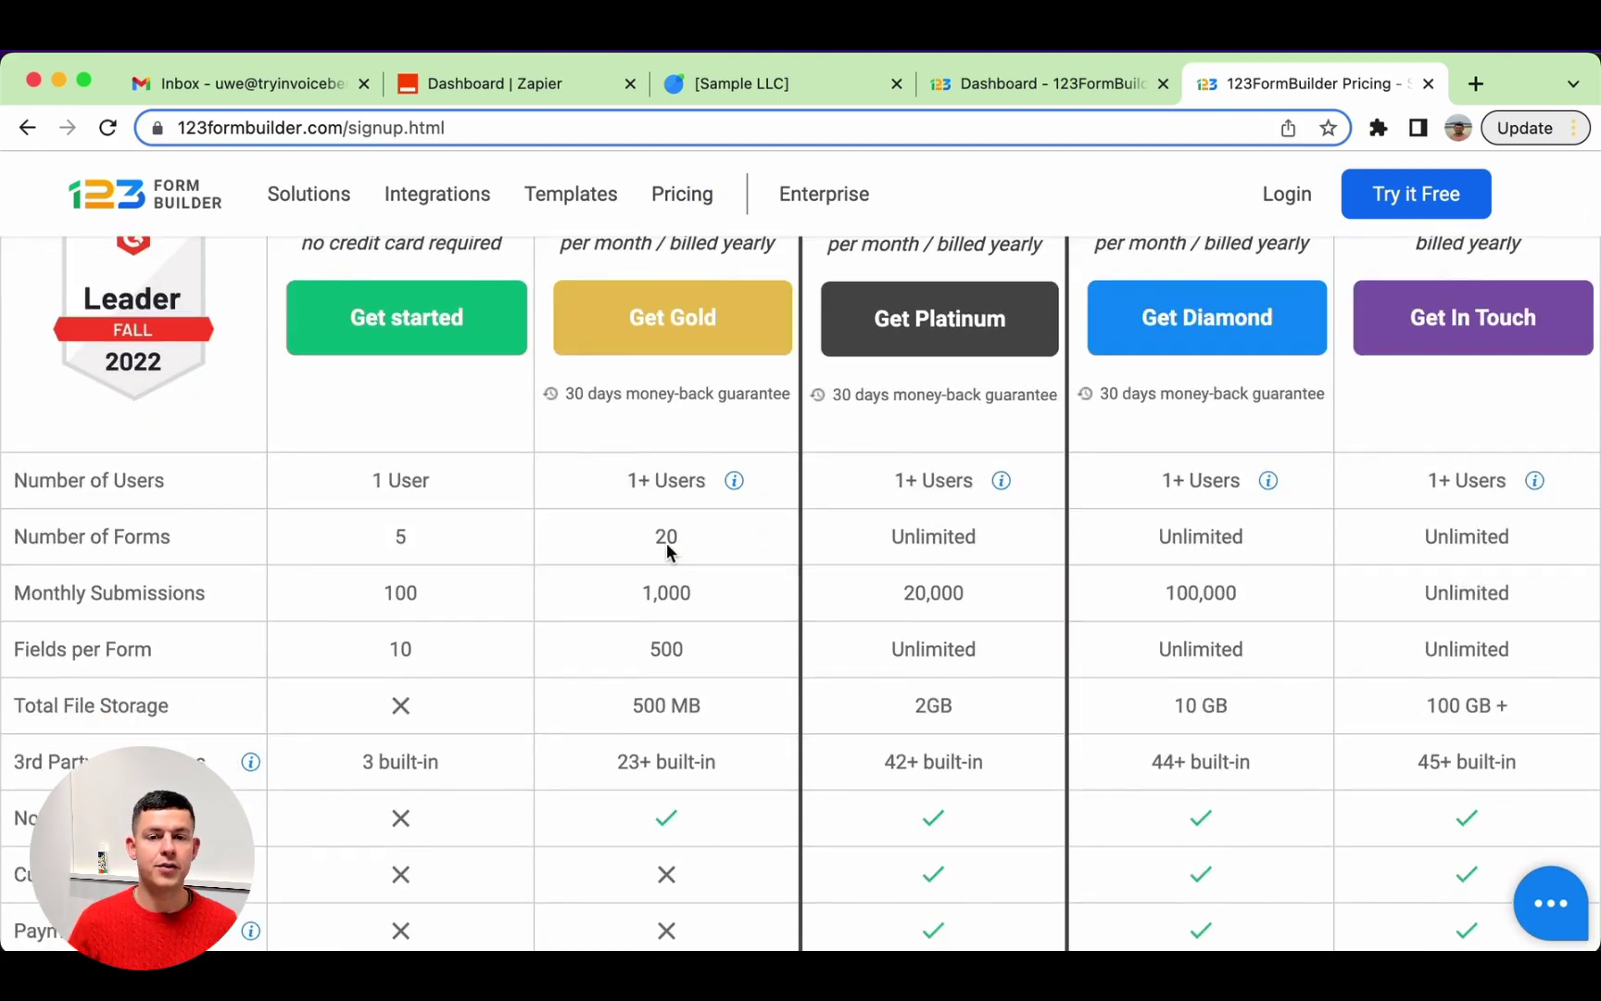
left_click(1428, 83)
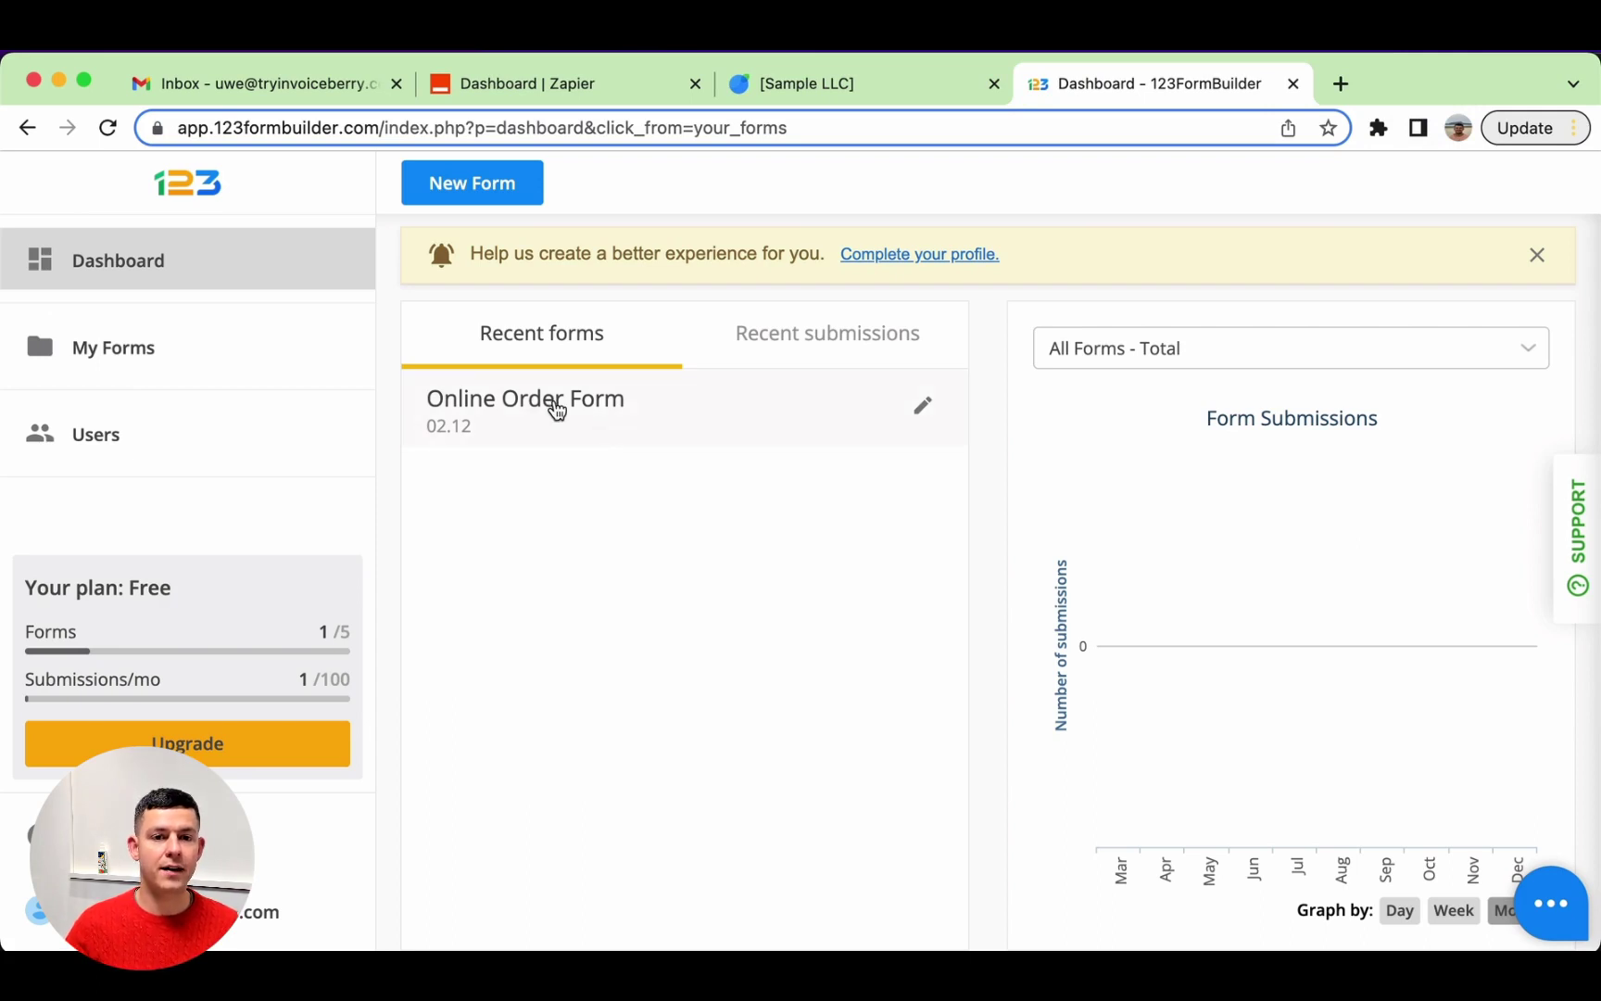
Step: Open the Online Order Form in the form editor and review its fields from name to terms of service
left_click(556, 410)
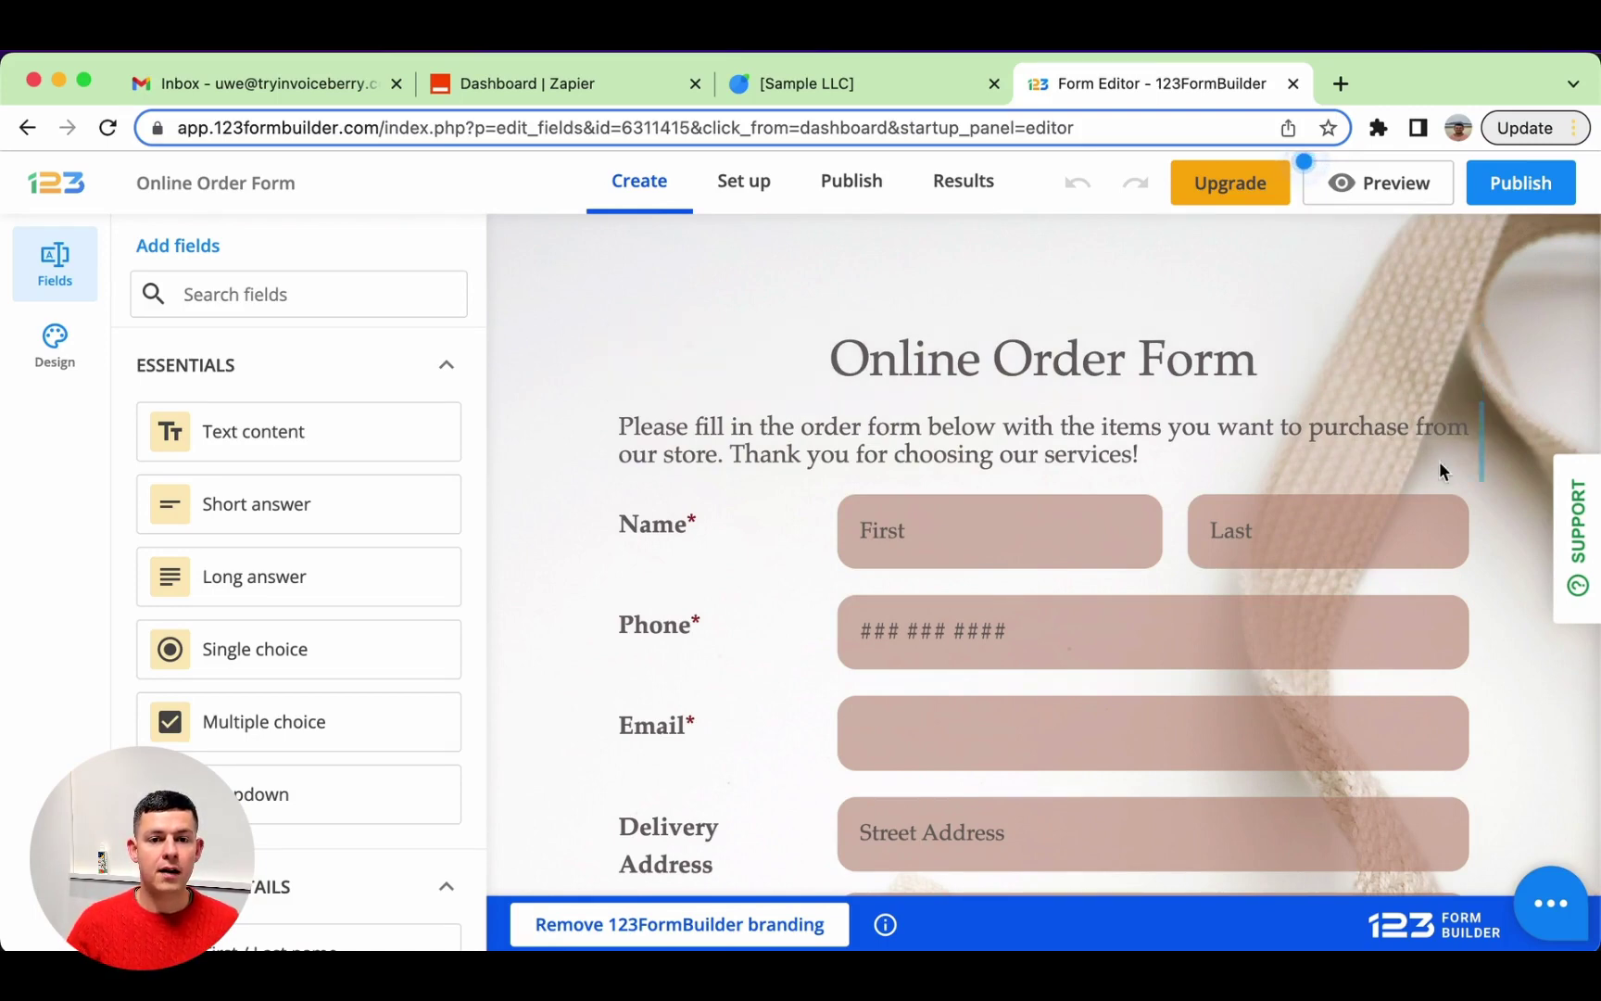
scroll(1031, 659, "down", 5)
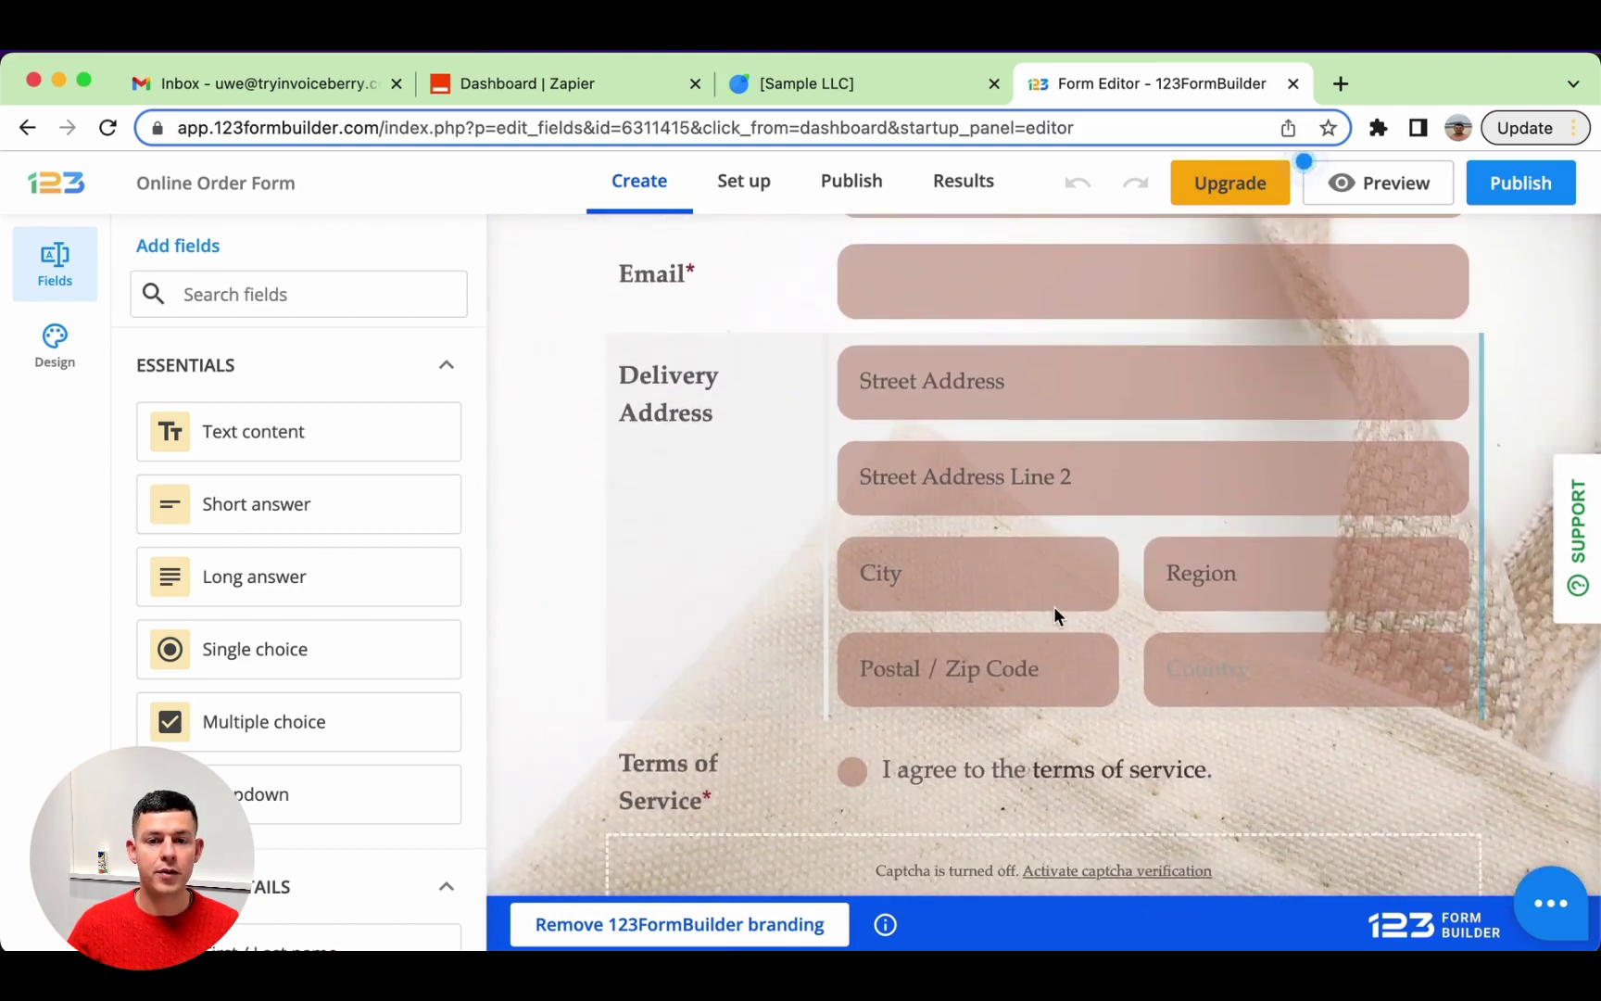
scroll(1054, 605, "down", 2)
scroll(1054, 605, "up", 3)
scroll(1054, 616, "up", 3)
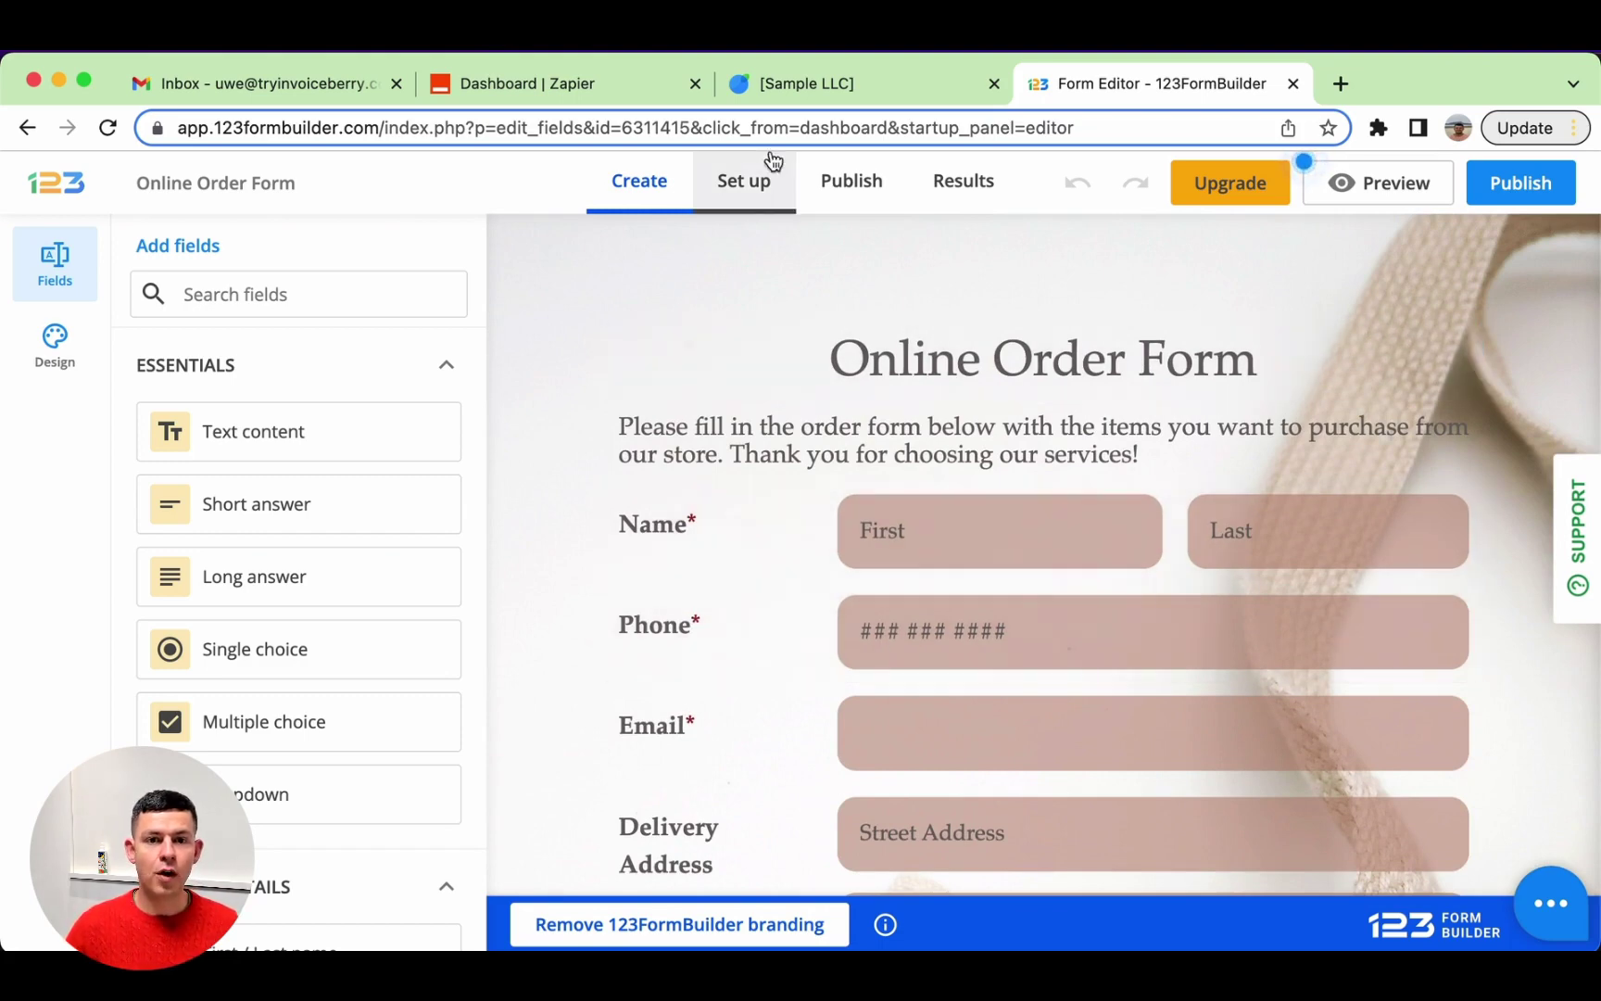
left_click(737, 174)
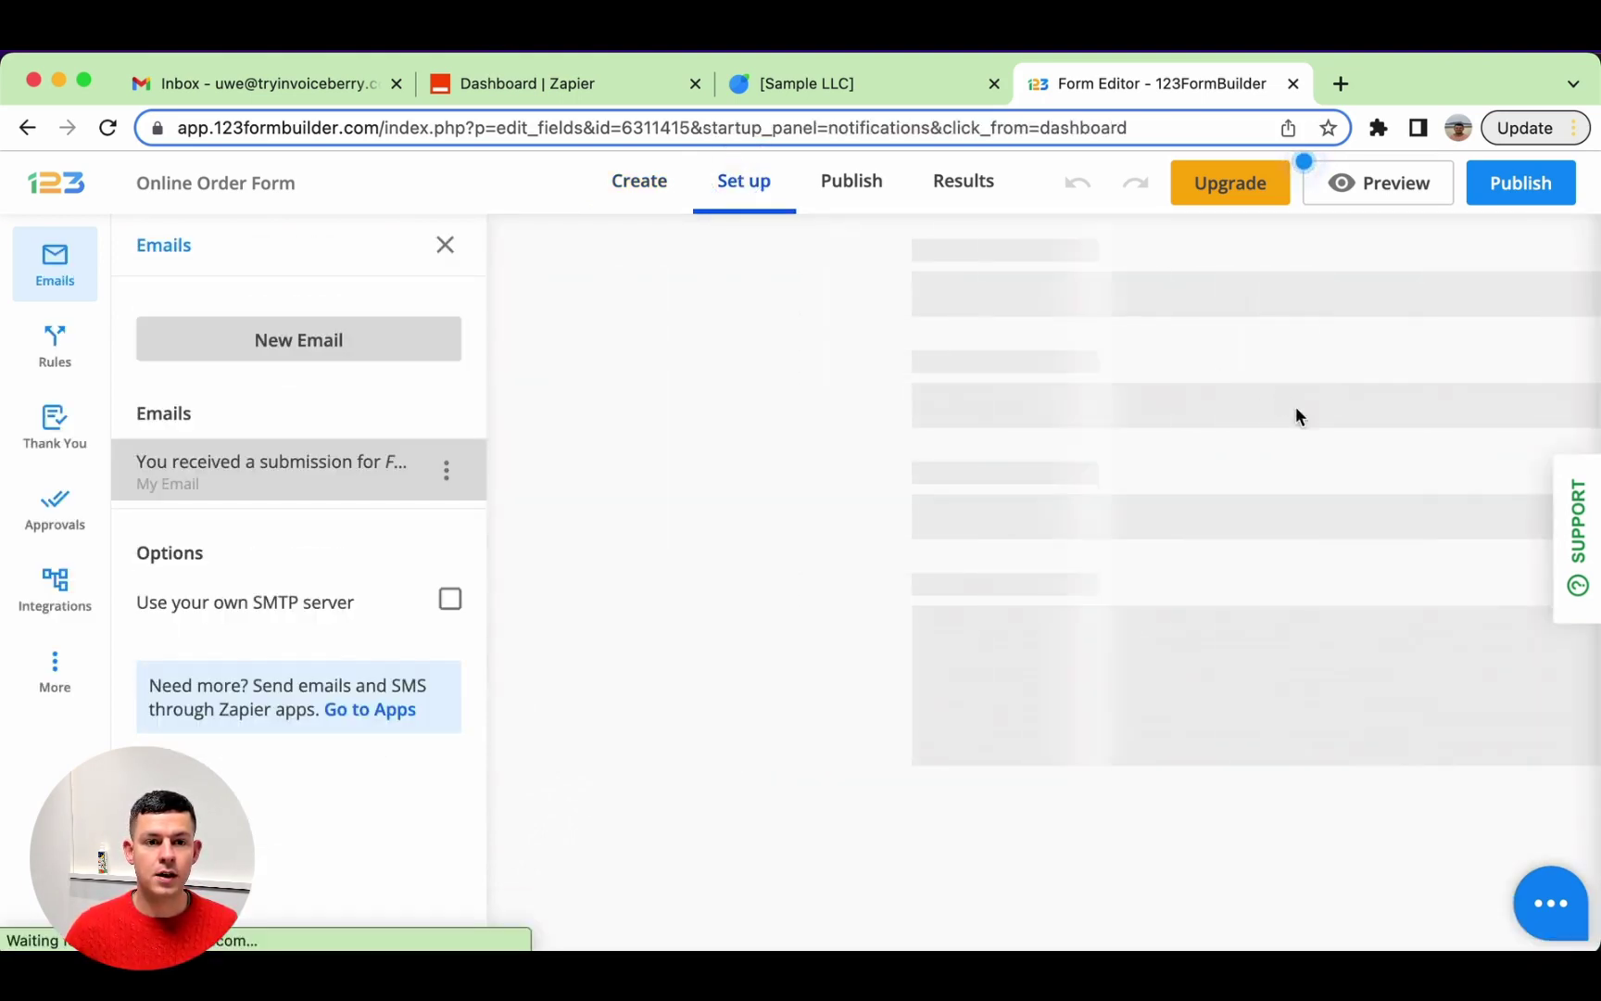
scroll(880, 360, "down", 2)
scroll(880, 360, "up", 2)
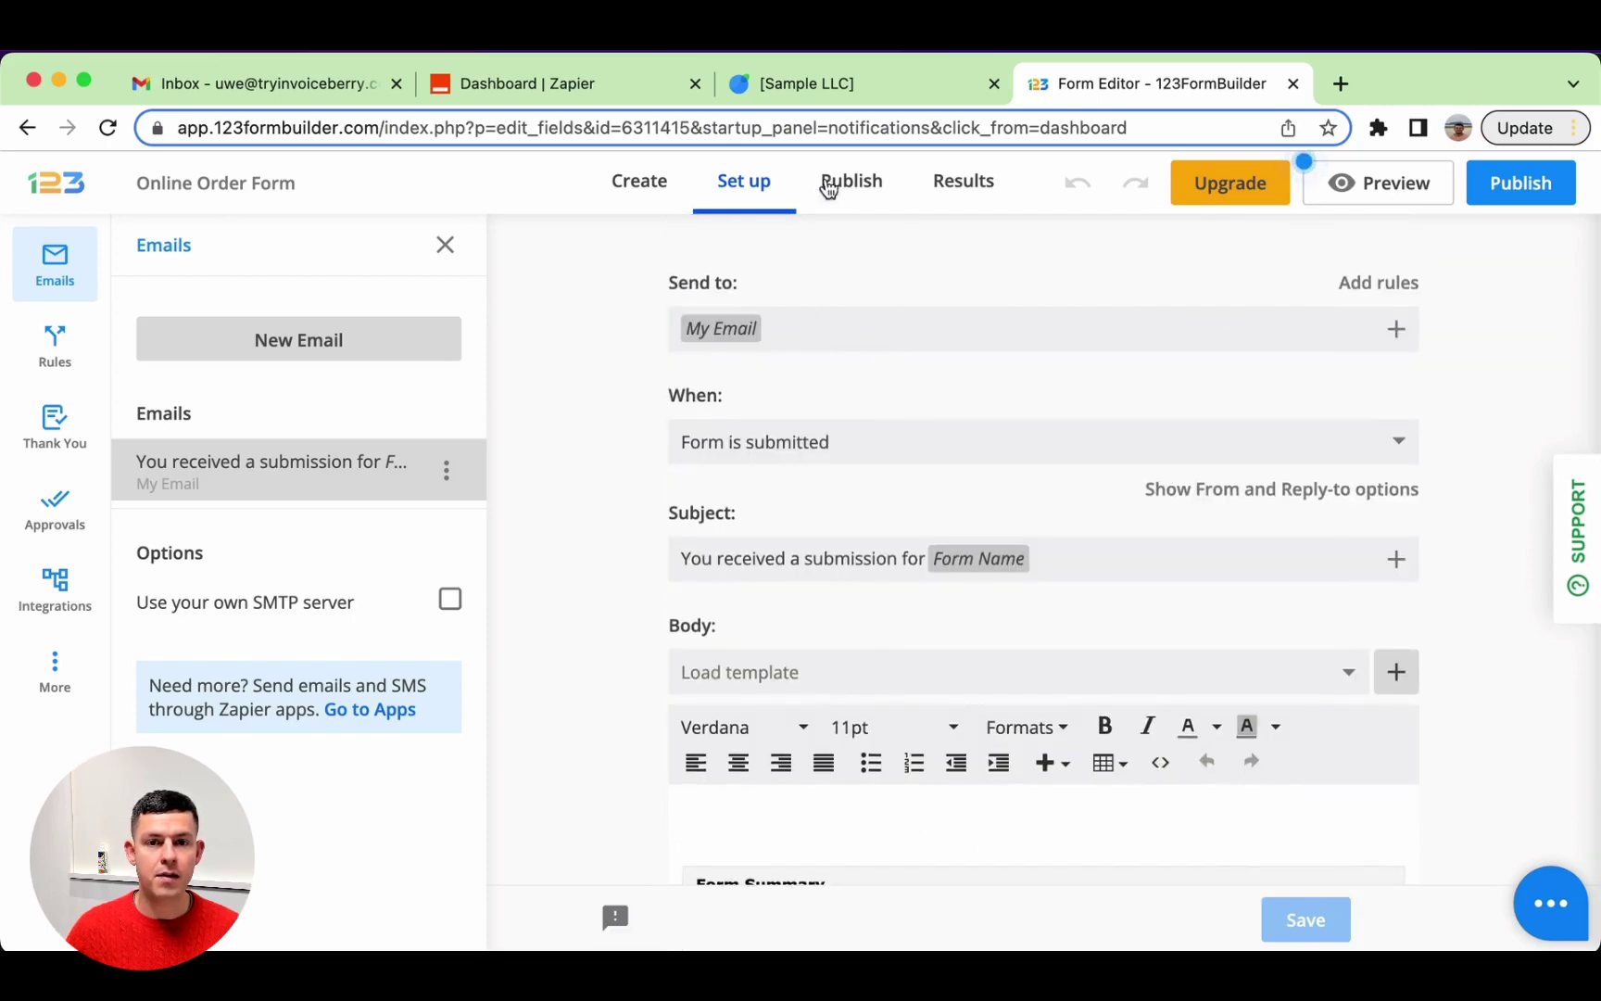
left_click(853, 160)
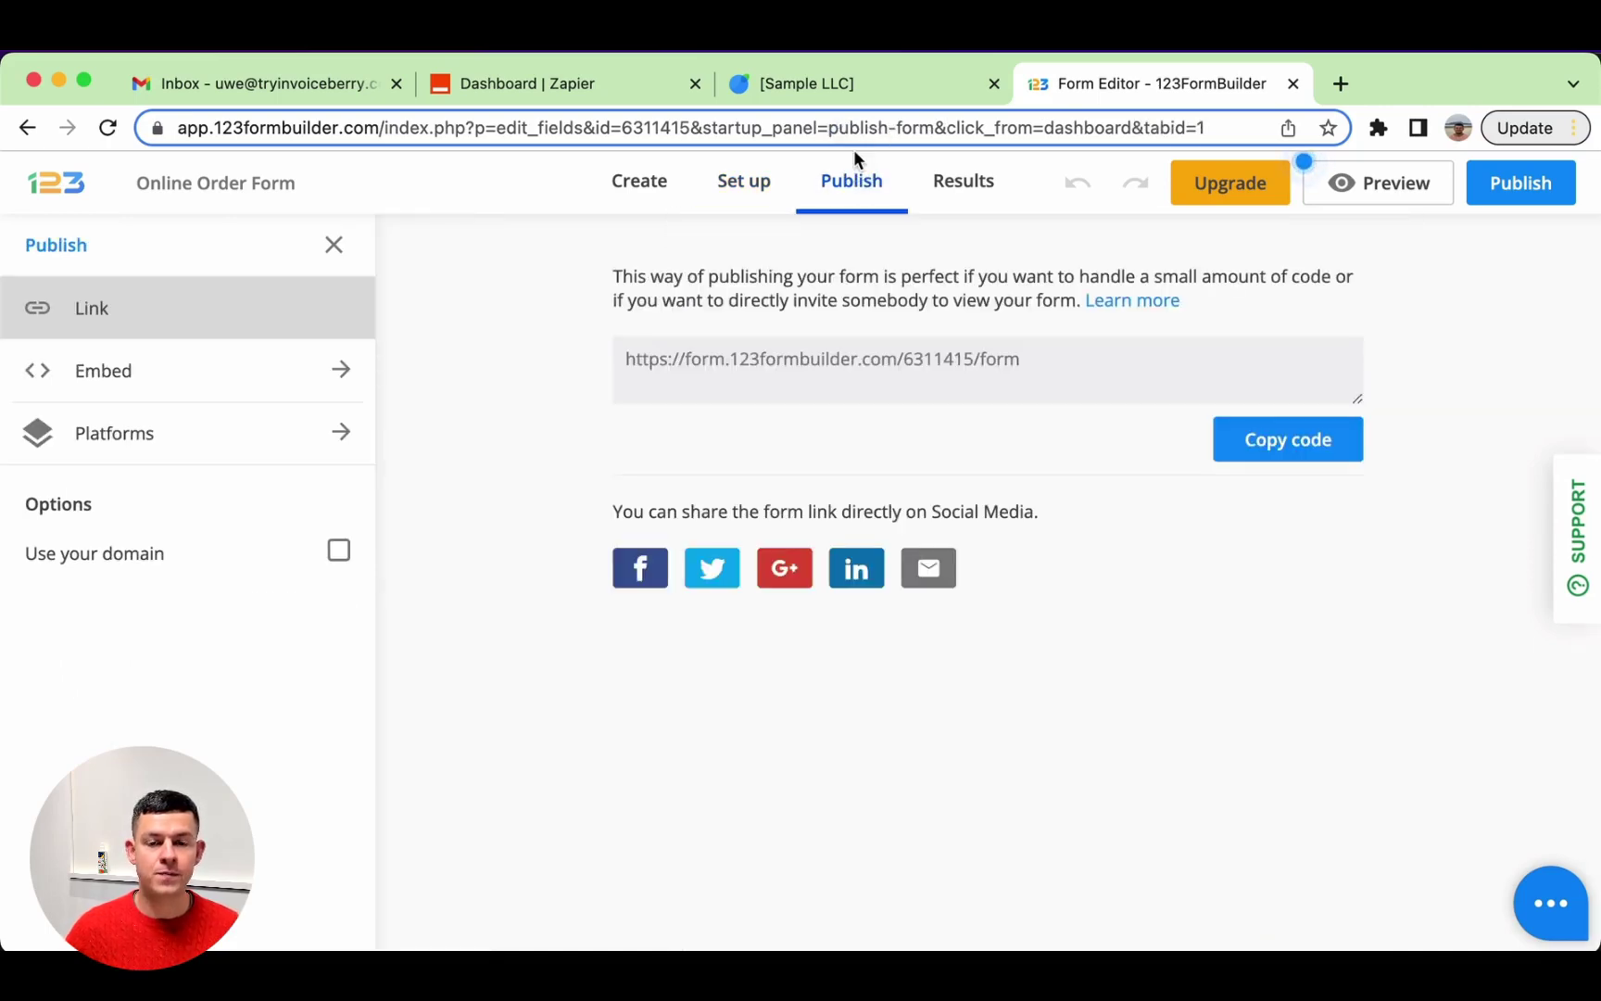
left_click(825, 350)
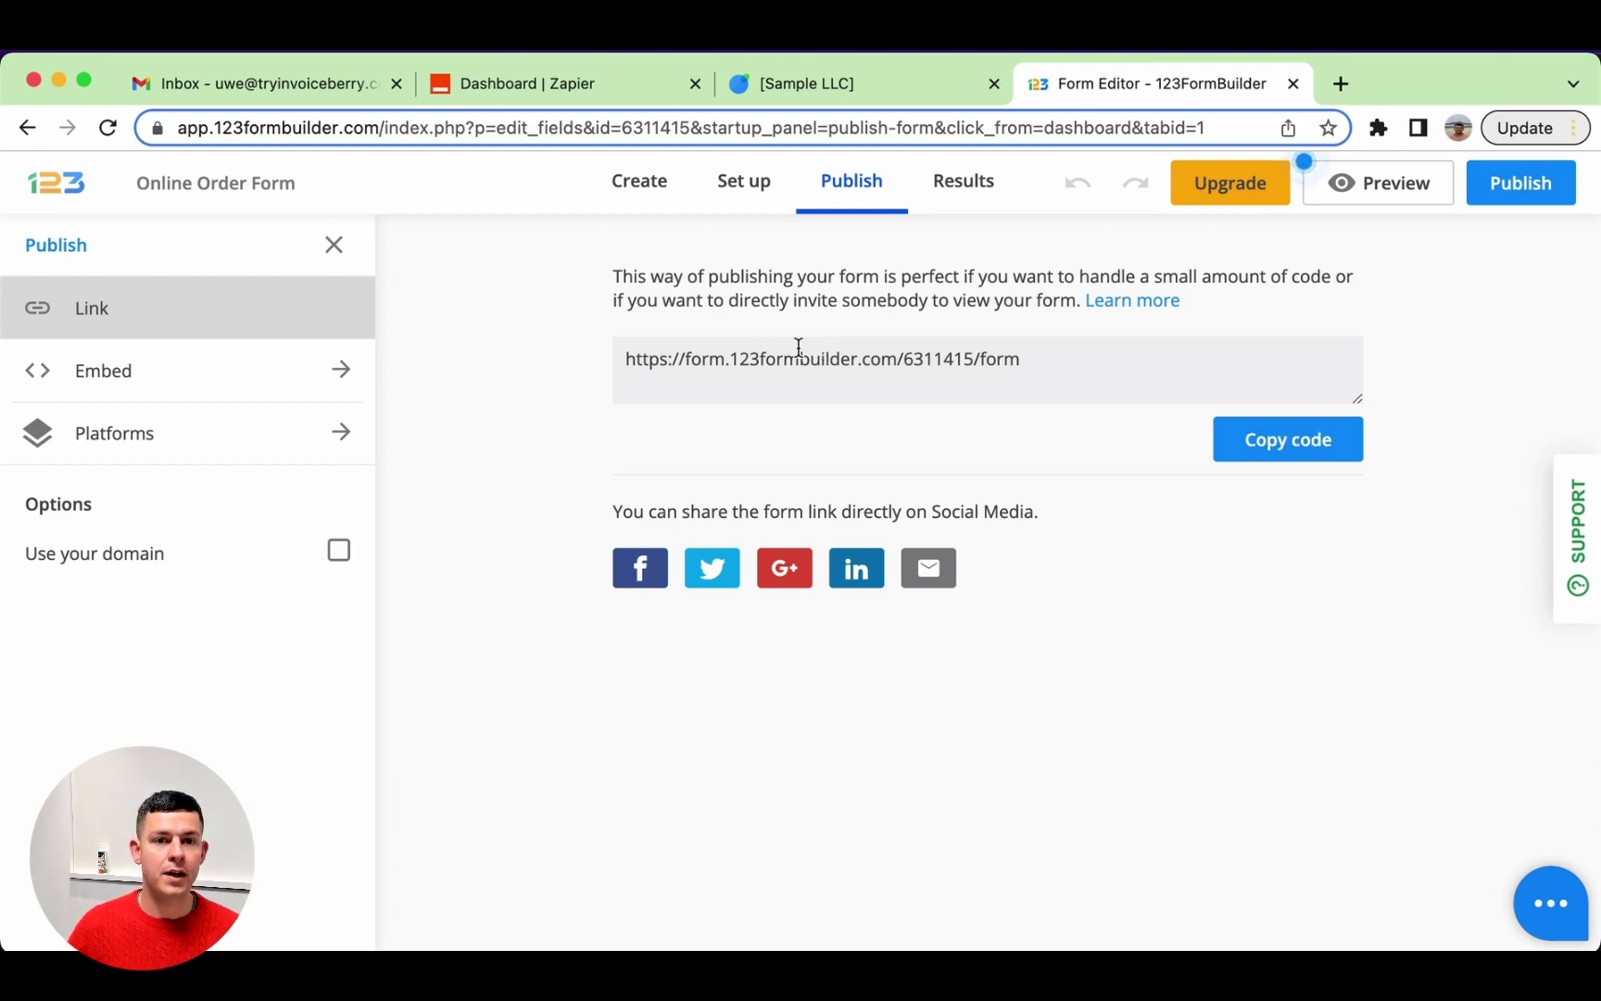
Step: Switch to Zapier and choose 123FormBuilder as the first app to connect in a new Zap
left_click(571, 78)
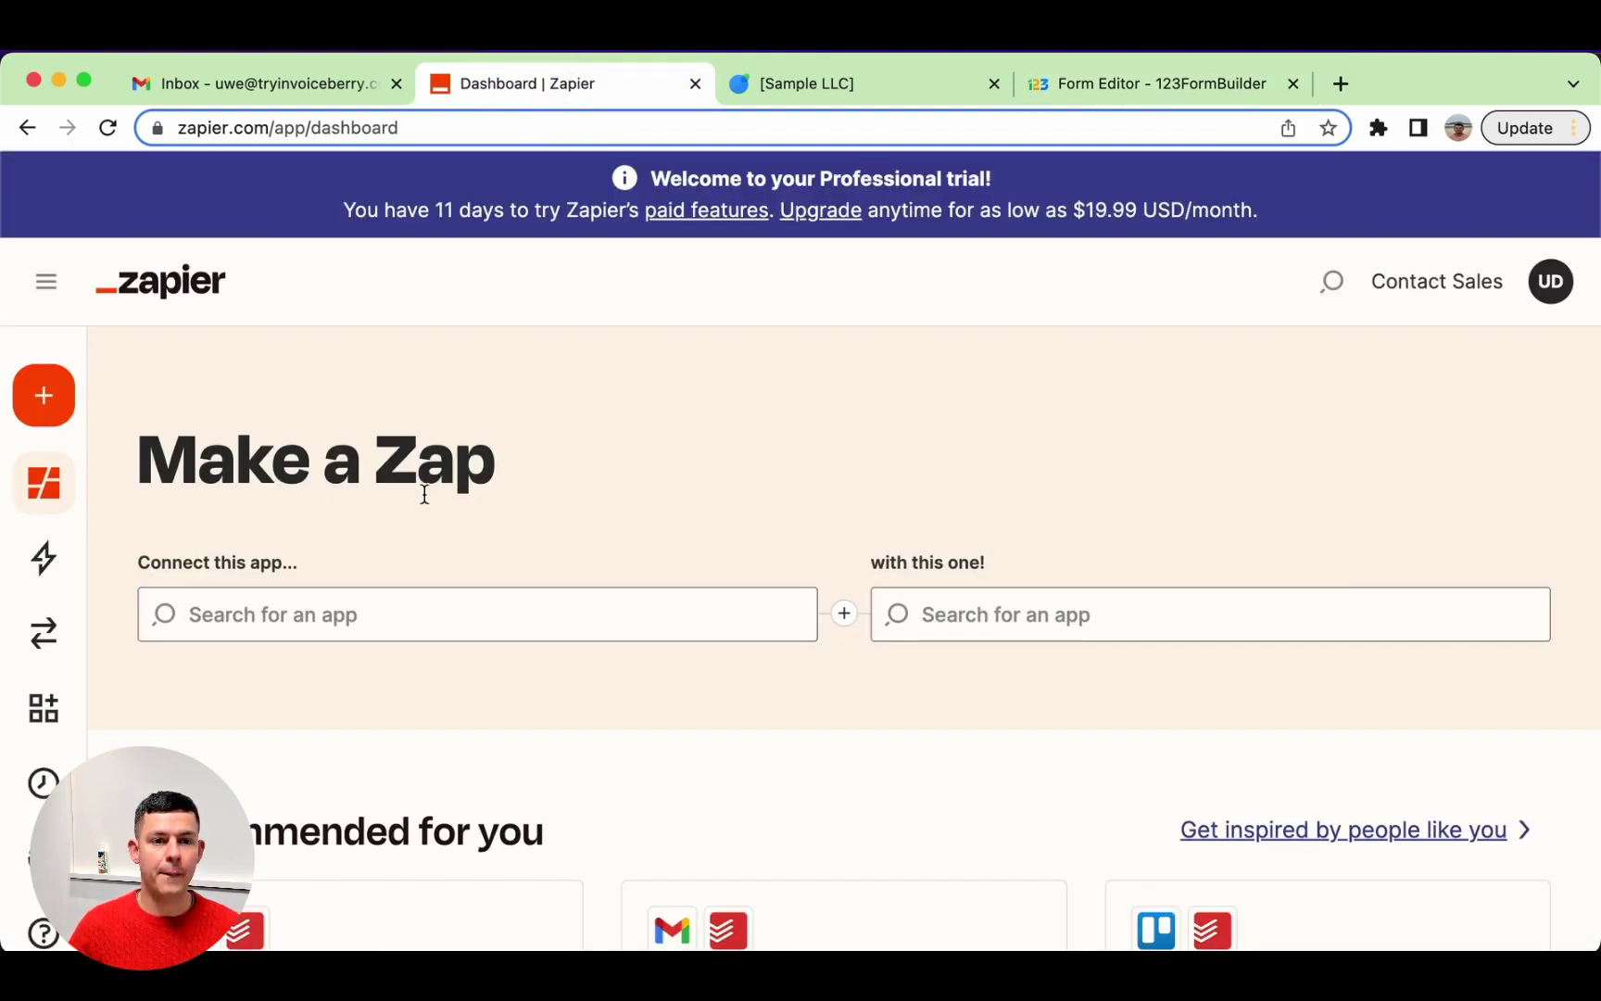
left_click(336, 613)
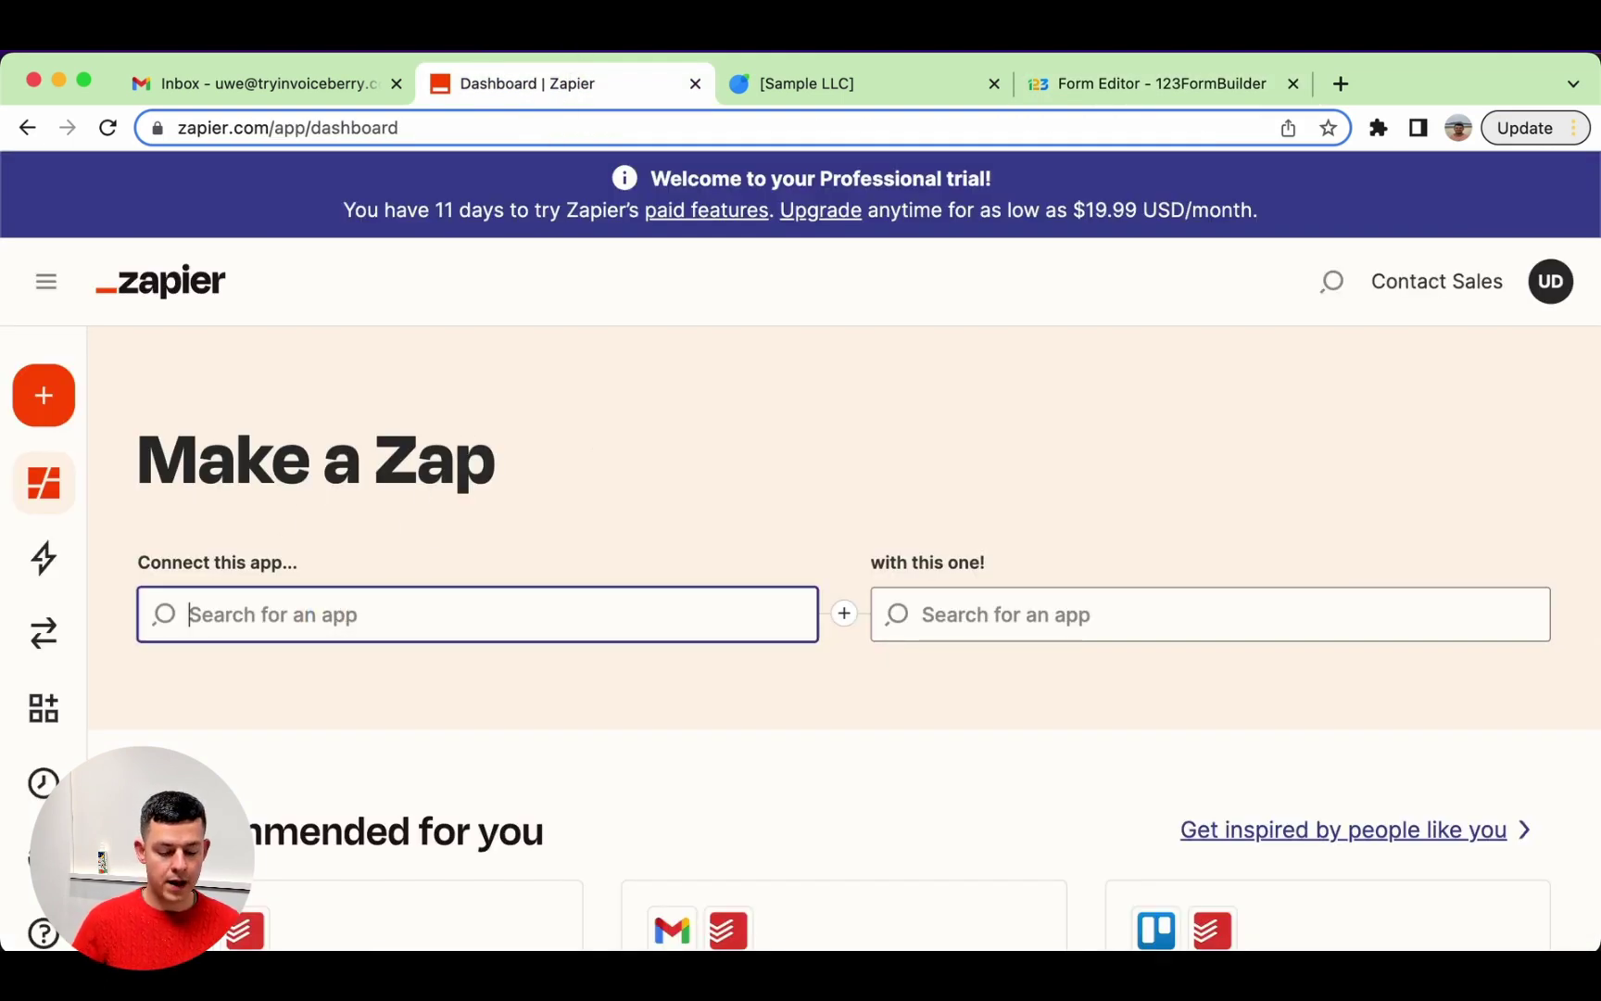
type("123fo")
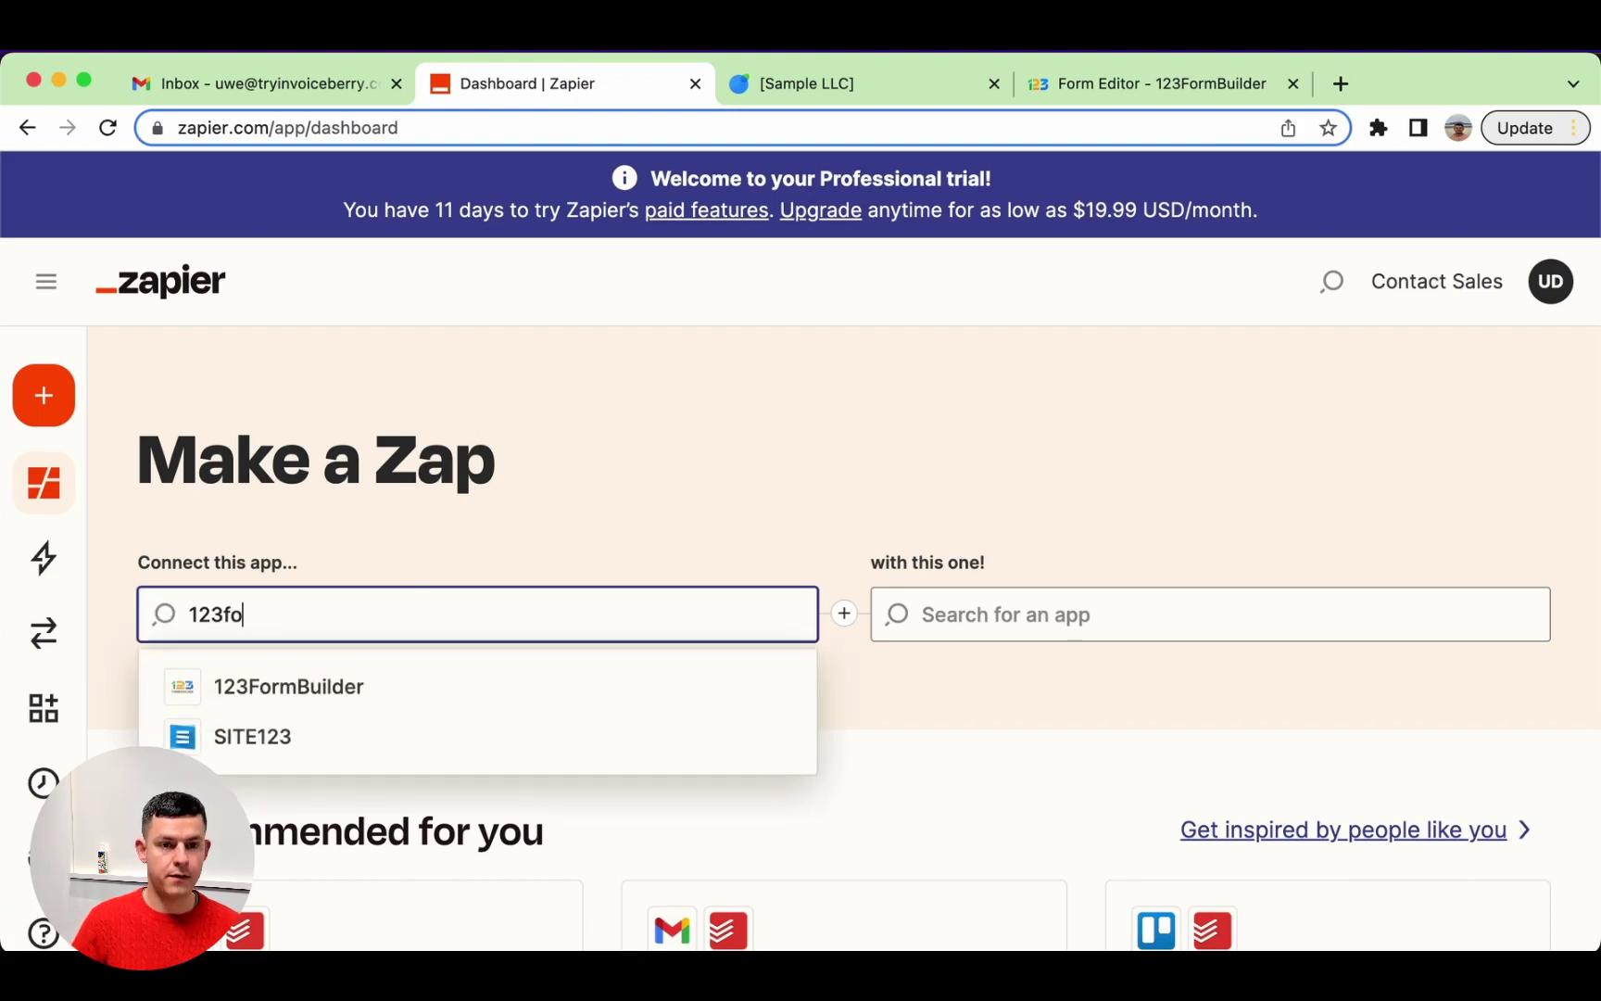
type("rm")
left_click(336, 702)
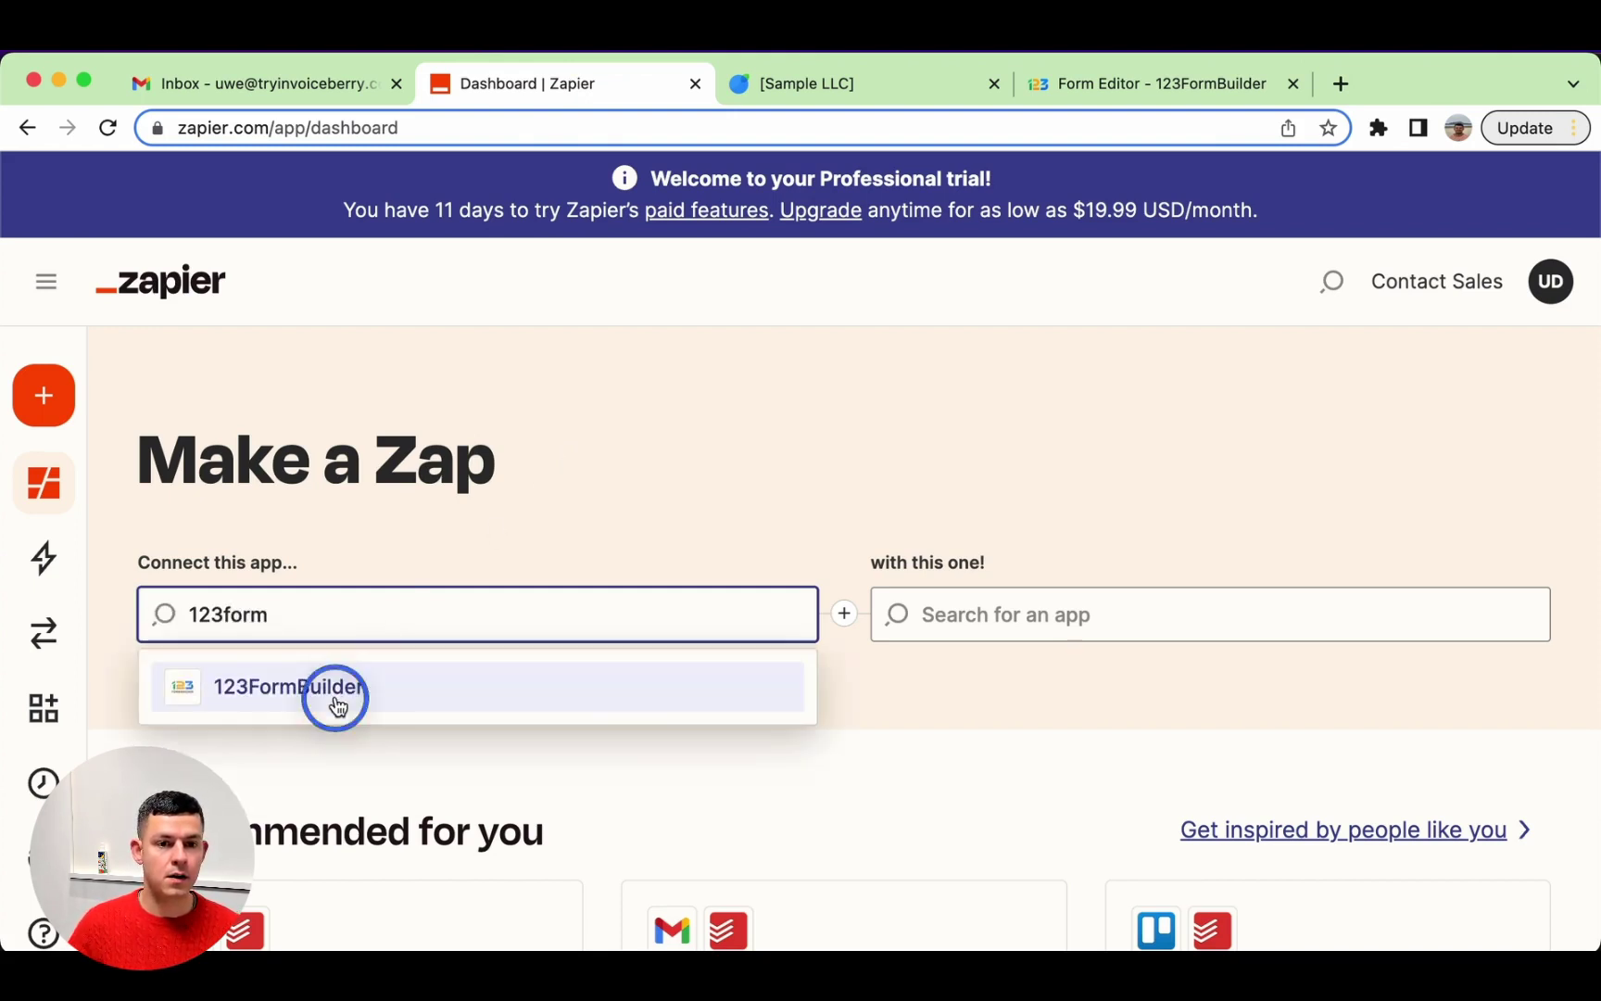
Step: Choose InvoiceBerry as the second app of the Zap
left_click(1056, 614)
type("i")
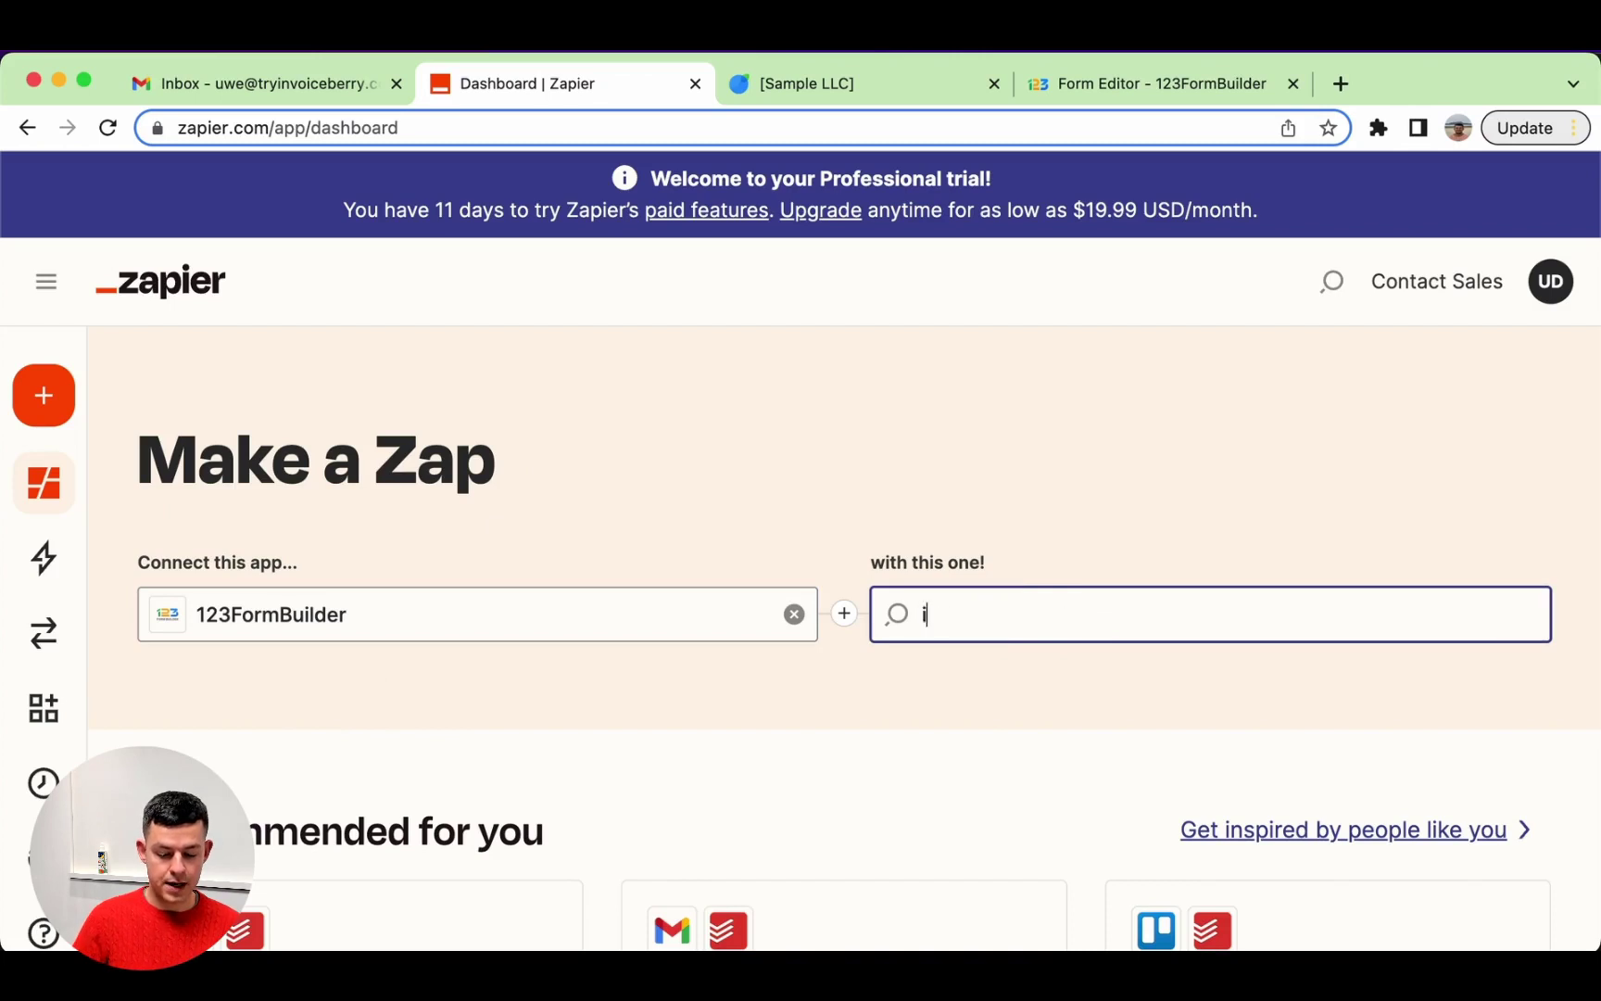
type("nvoiceber")
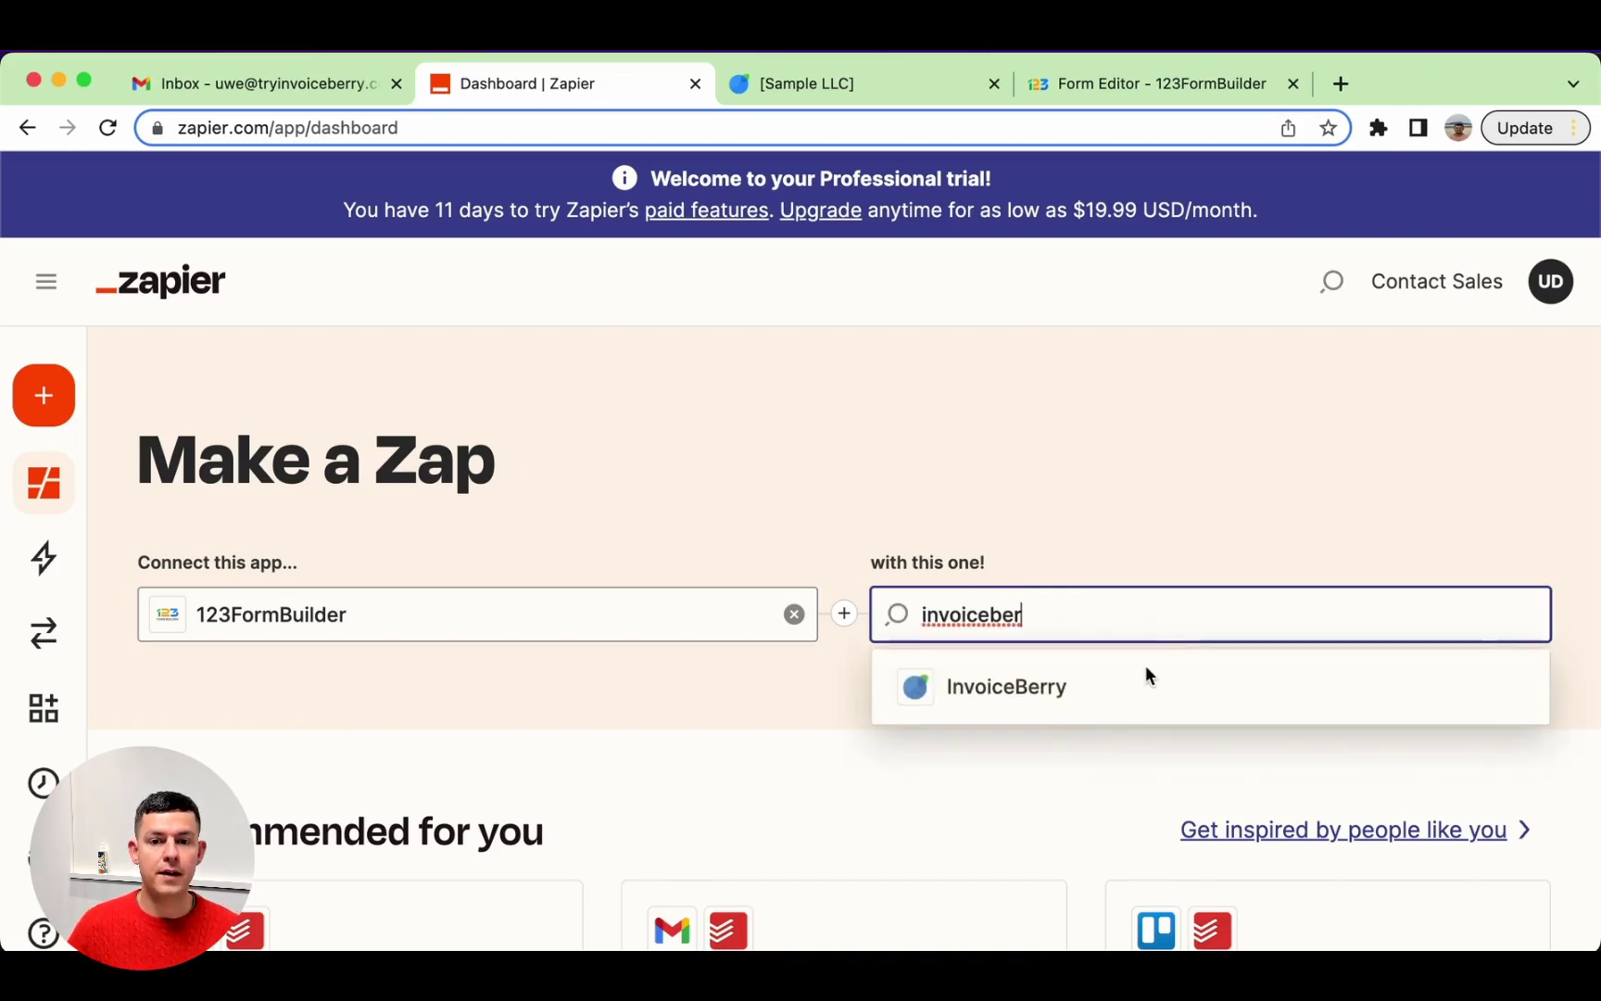
left_click(1065, 709)
Step: Set the Zap's trigger to New Submission and its action to Create Invoice, and start building it
left_click(497, 755)
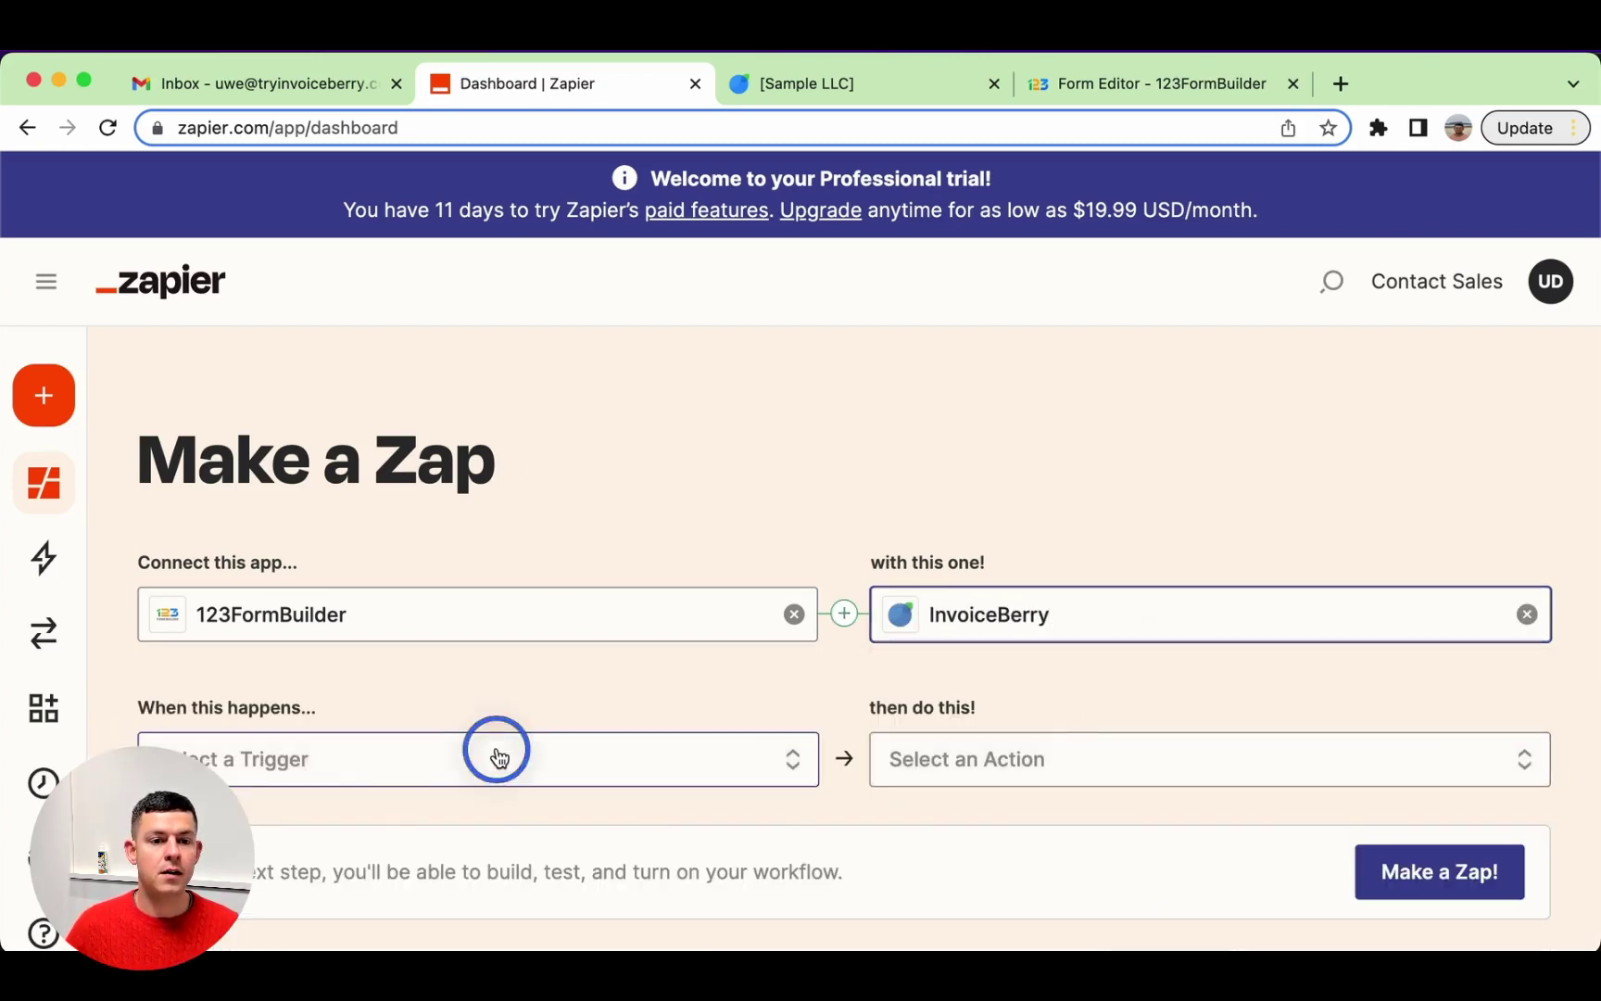
left_click(314, 872)
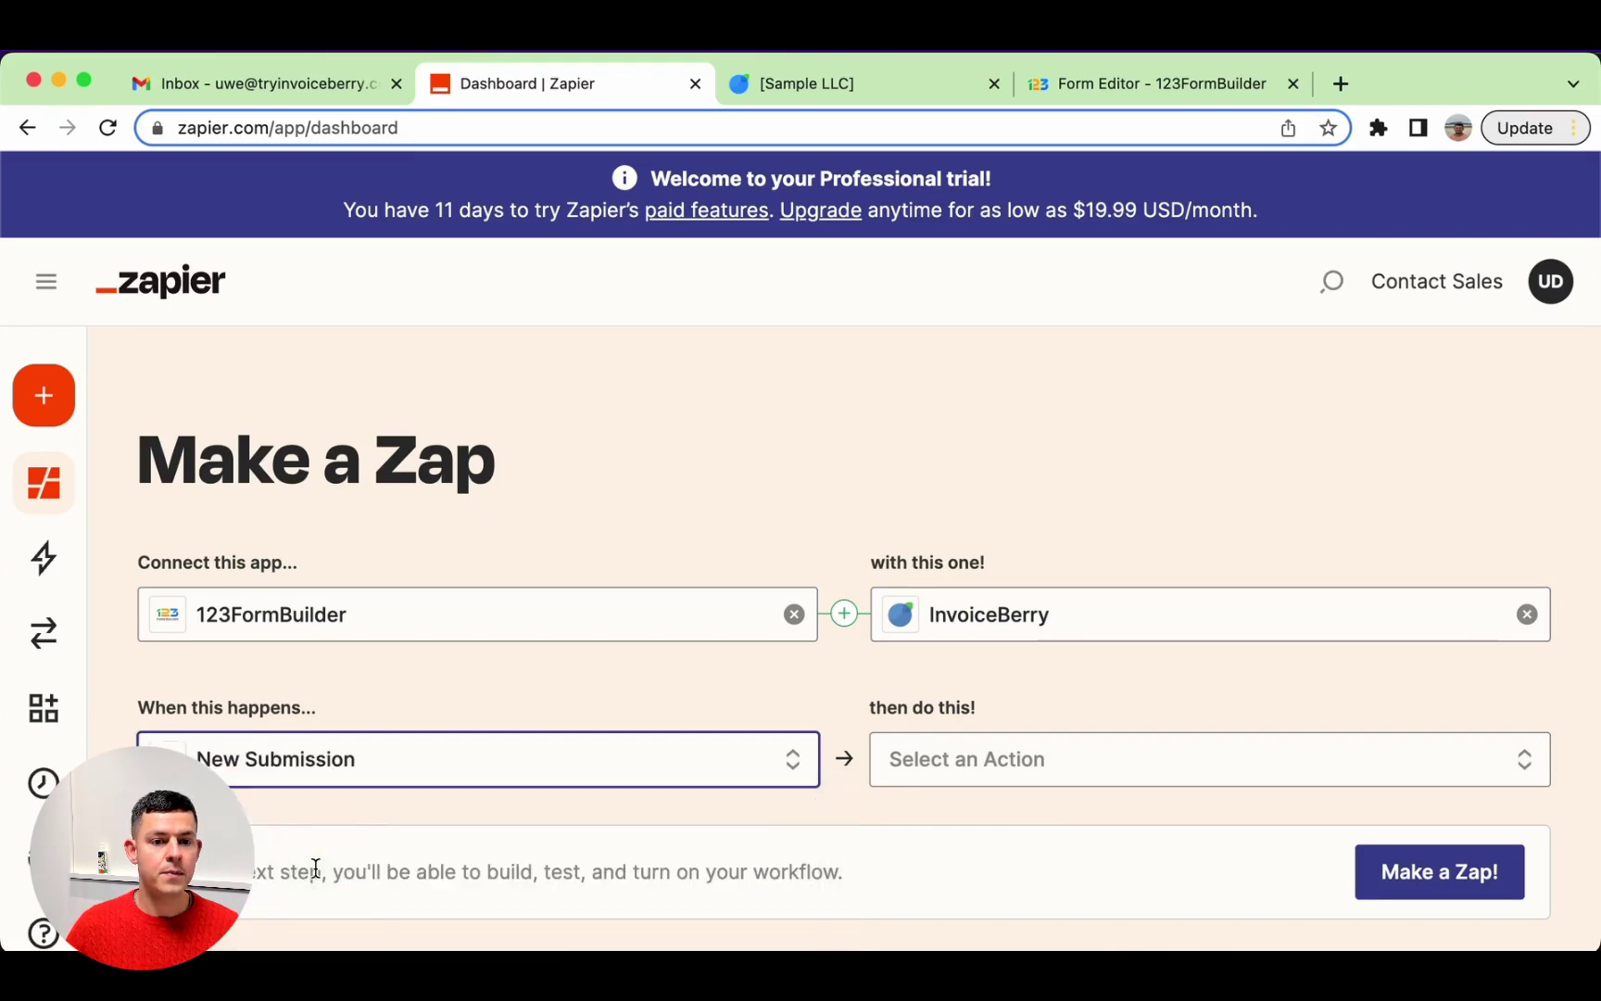
scroll(654, 725, "down", 2)
left_click(1090, 654)
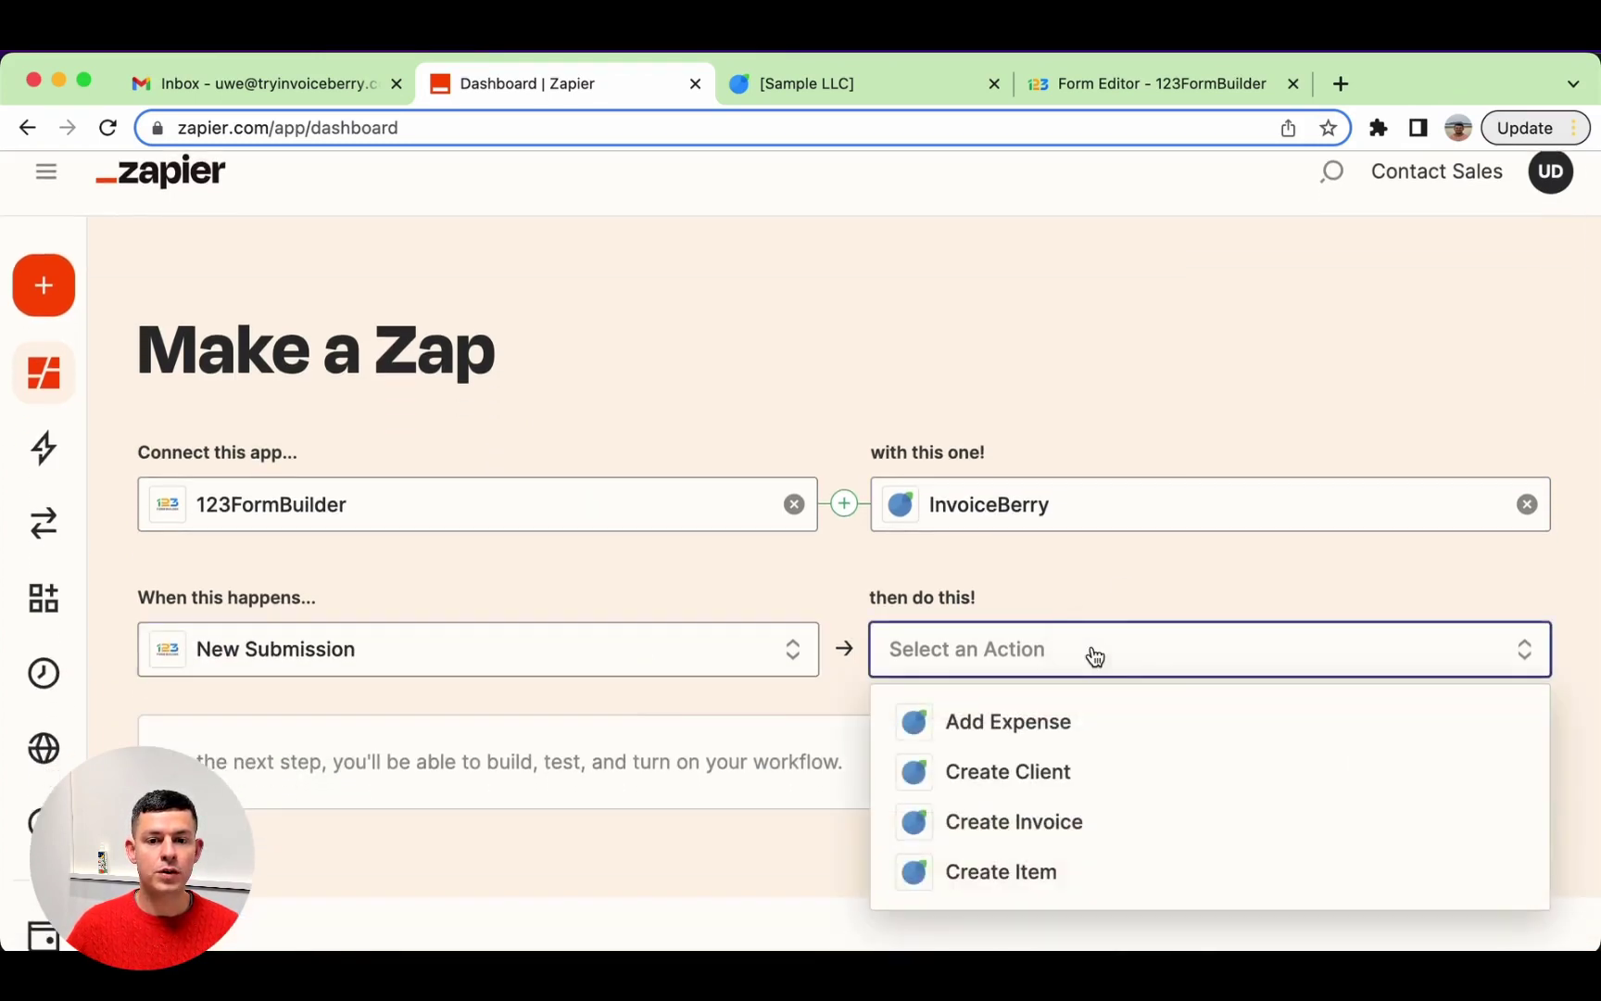
left_click(1058, 819)
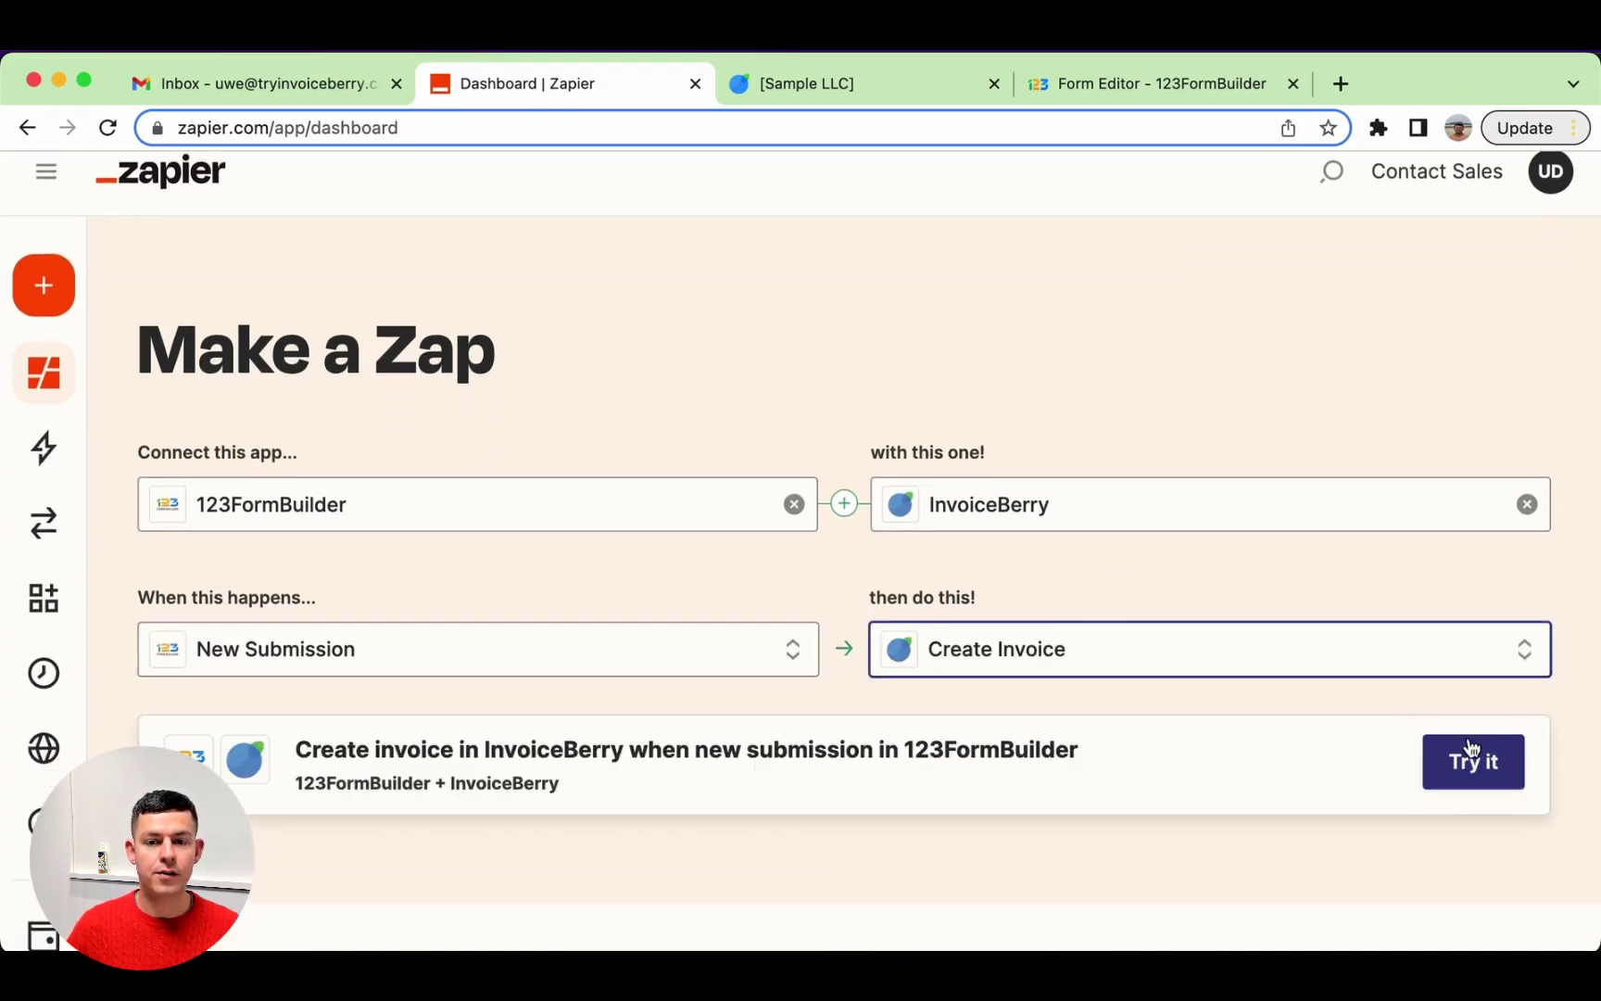
left_click(1472, 755)
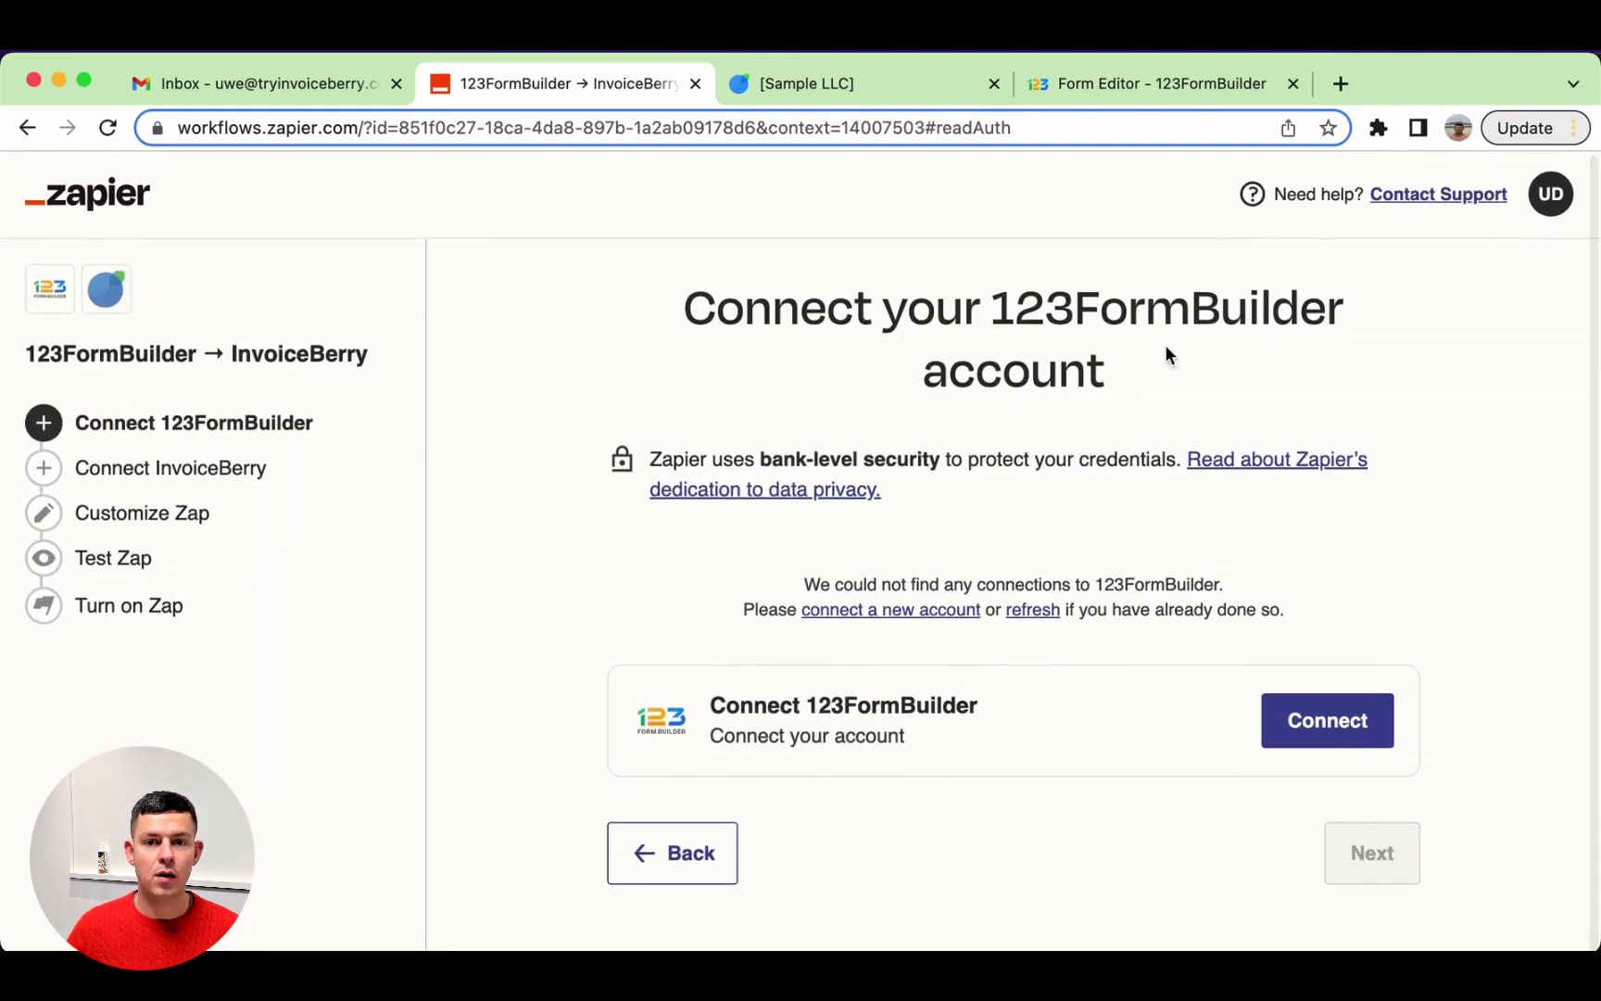
Step: Connect the 123FormBuilder account to Zapier with its username and password, keeping the US server
left_click(1340, 741)
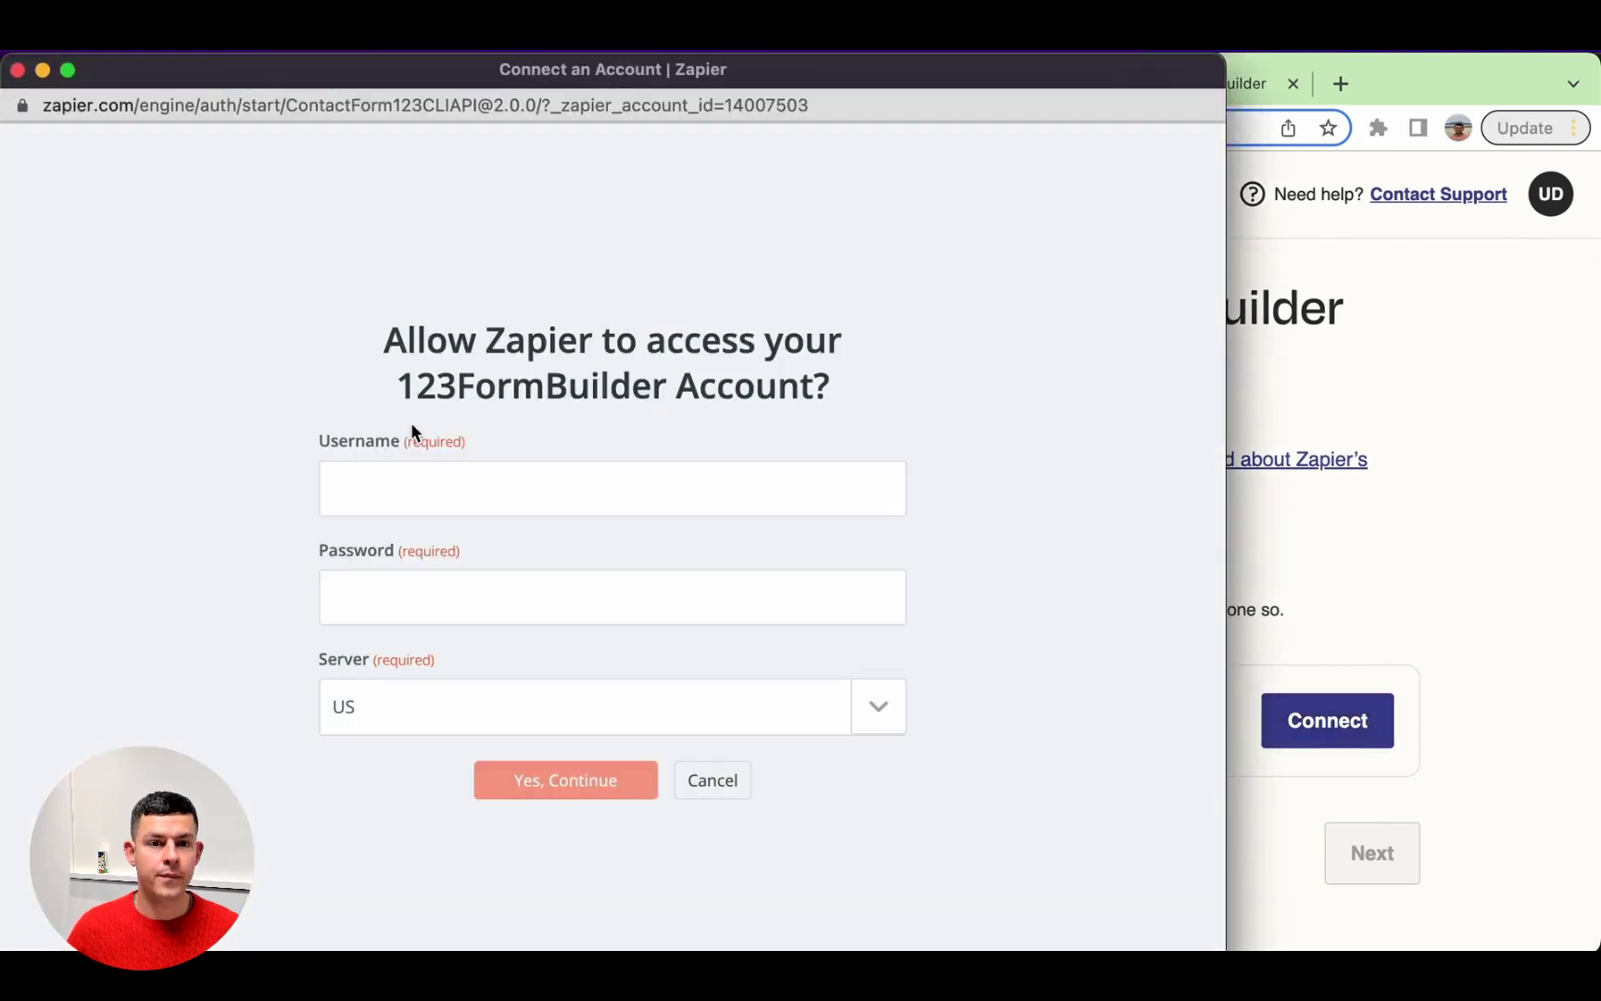
left_click(429, 602)
left_click(418, 717)
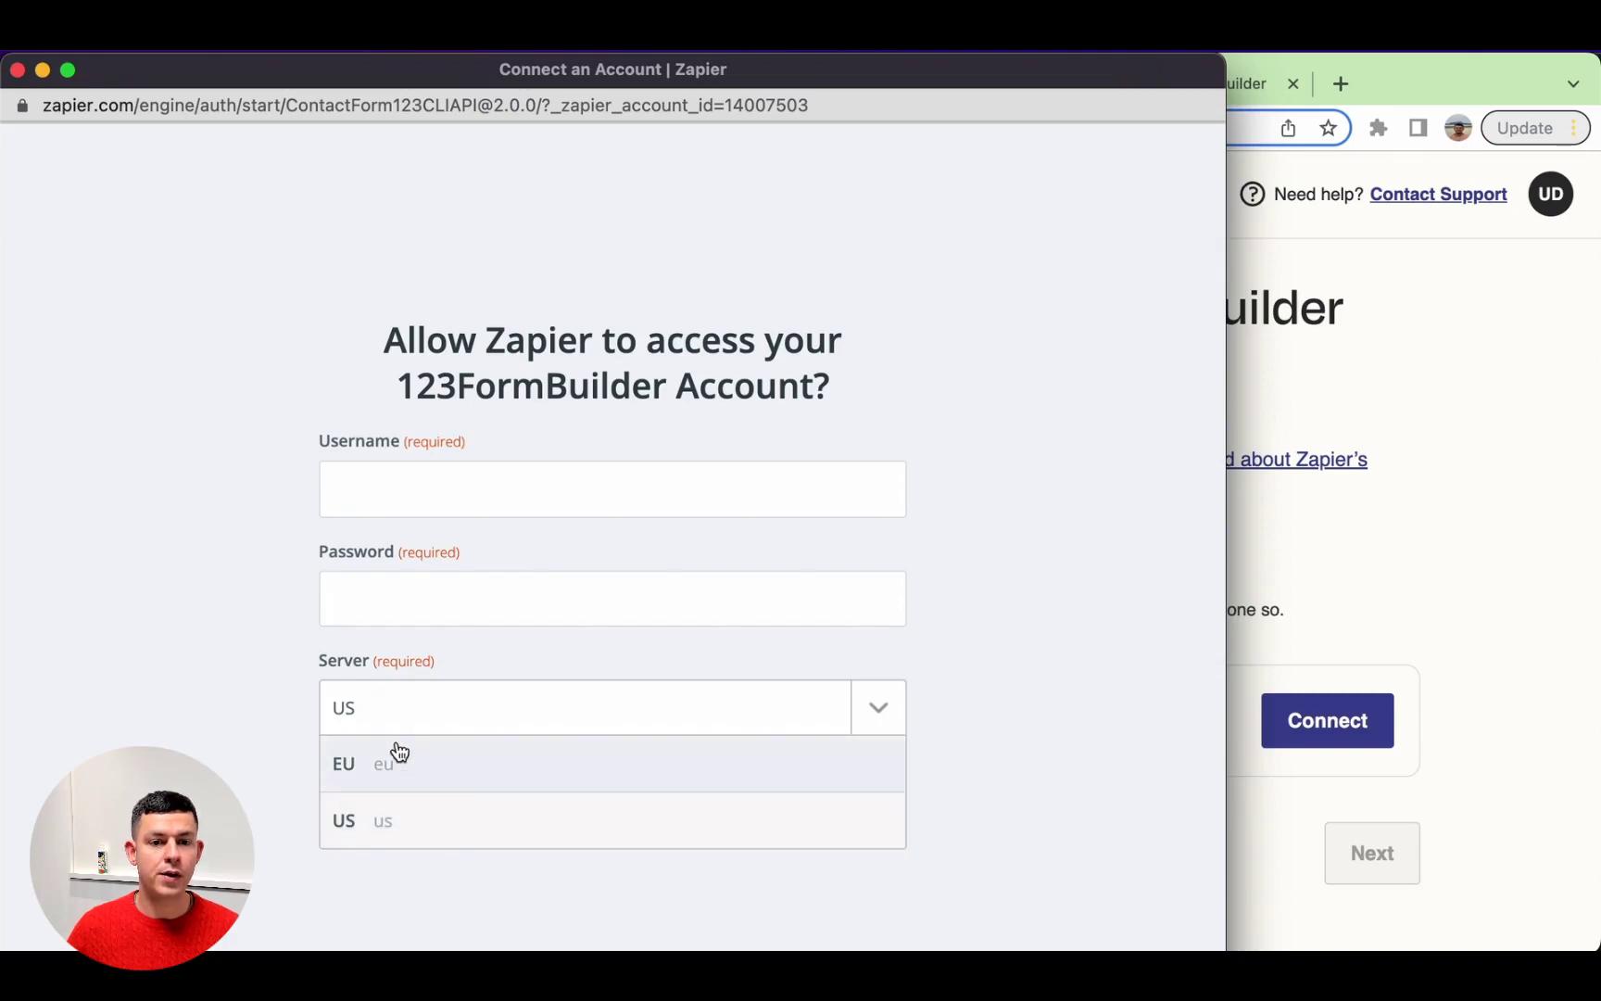
left_click(179, 732)
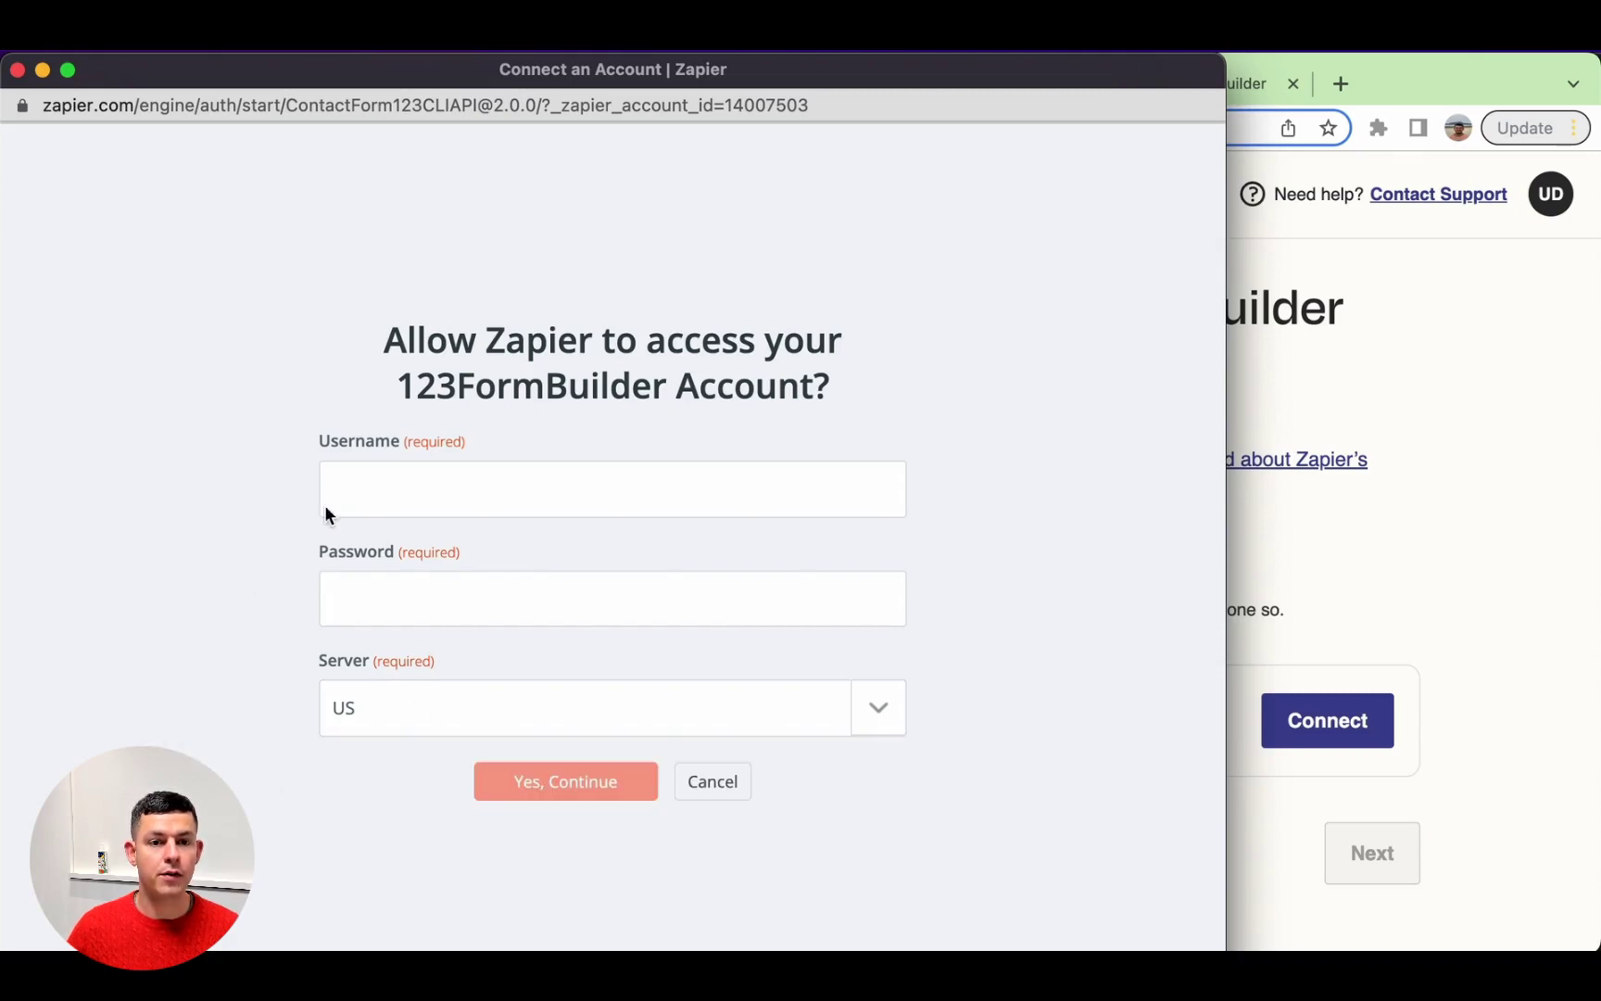
left_click(429, 479)
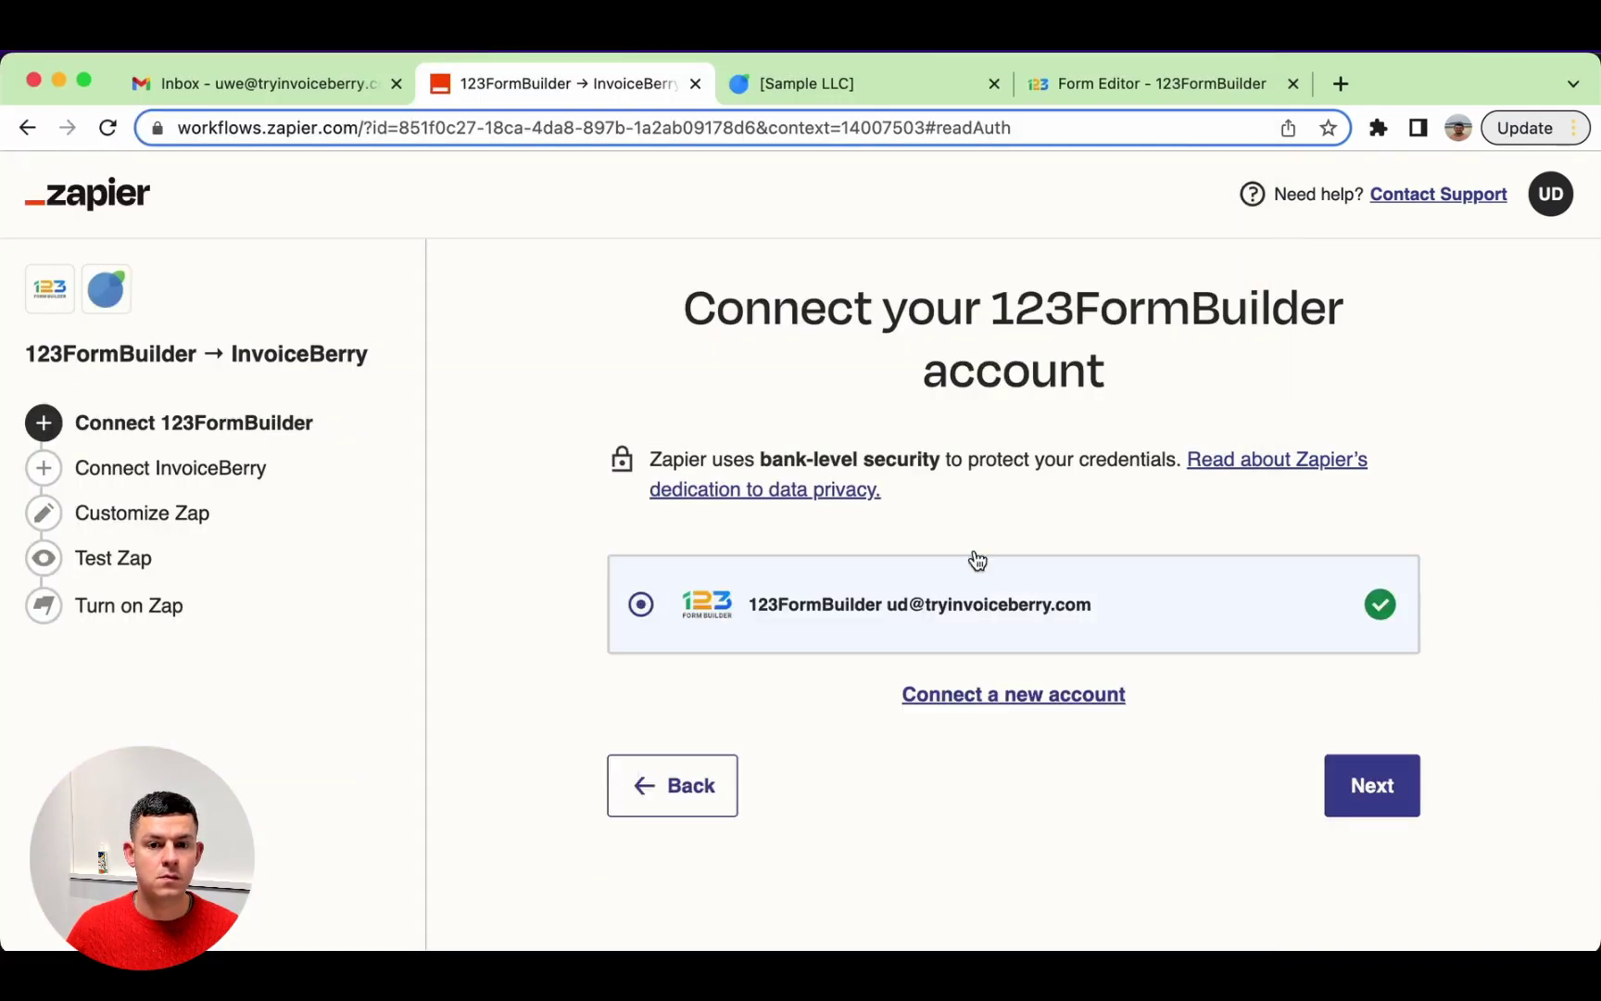
Step: Accept the connected 123FormBuilder account and select Online Order Form as the Zap's form
left_click(1390, 782)
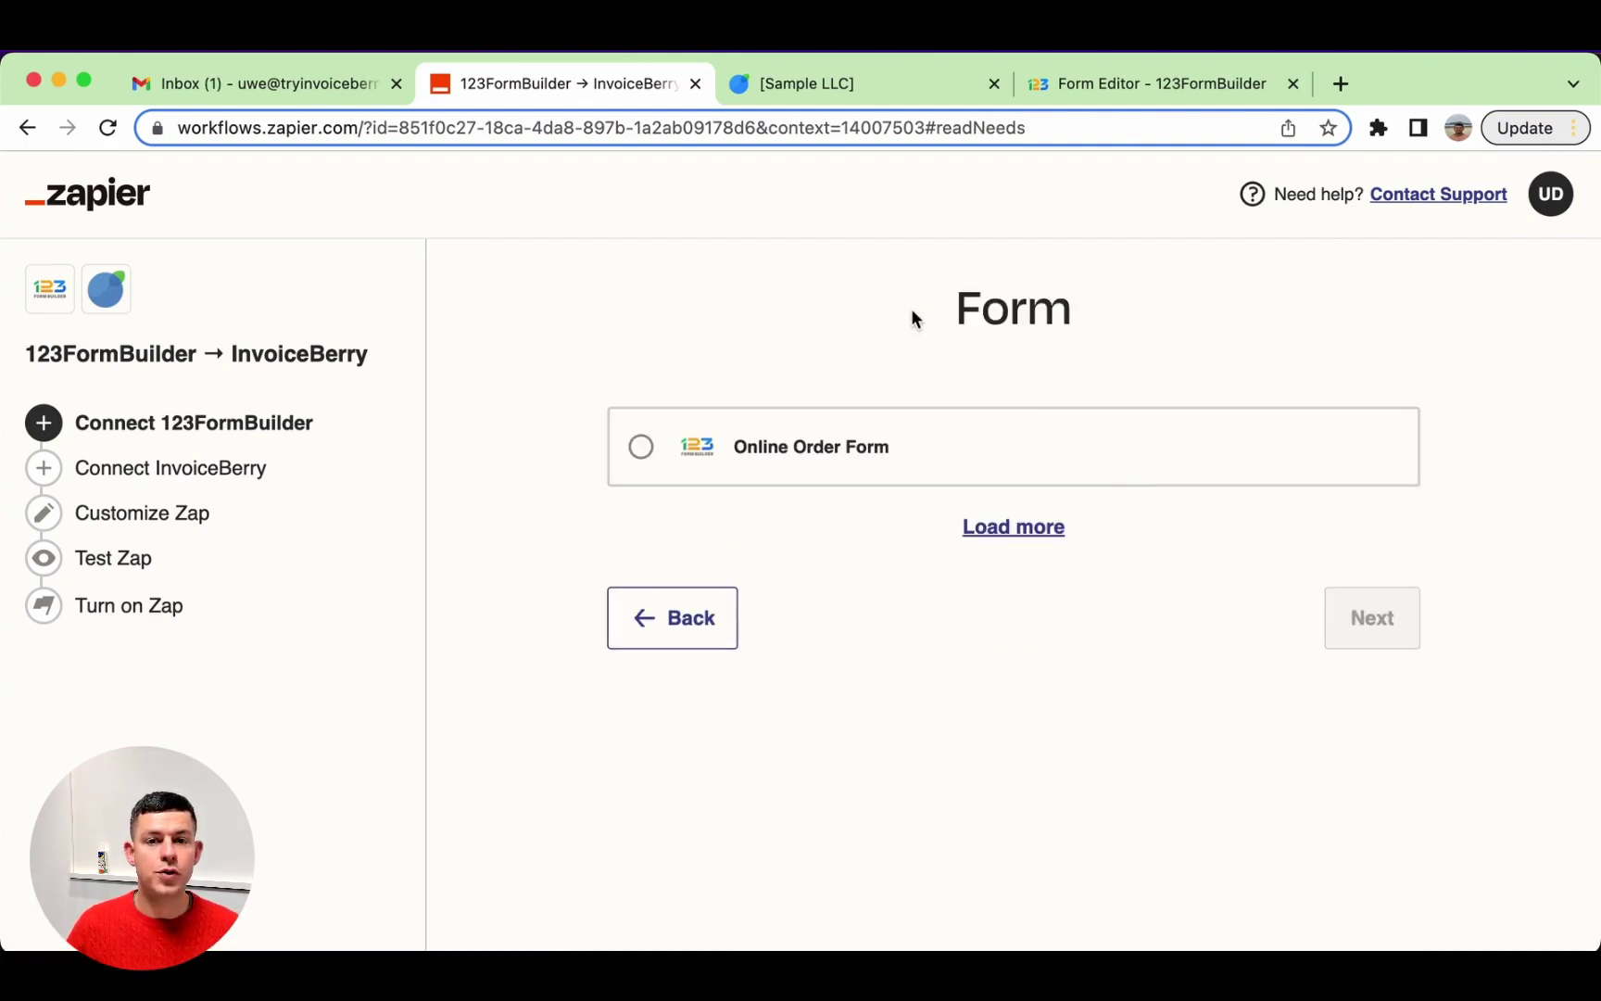
left_click(753, 449)
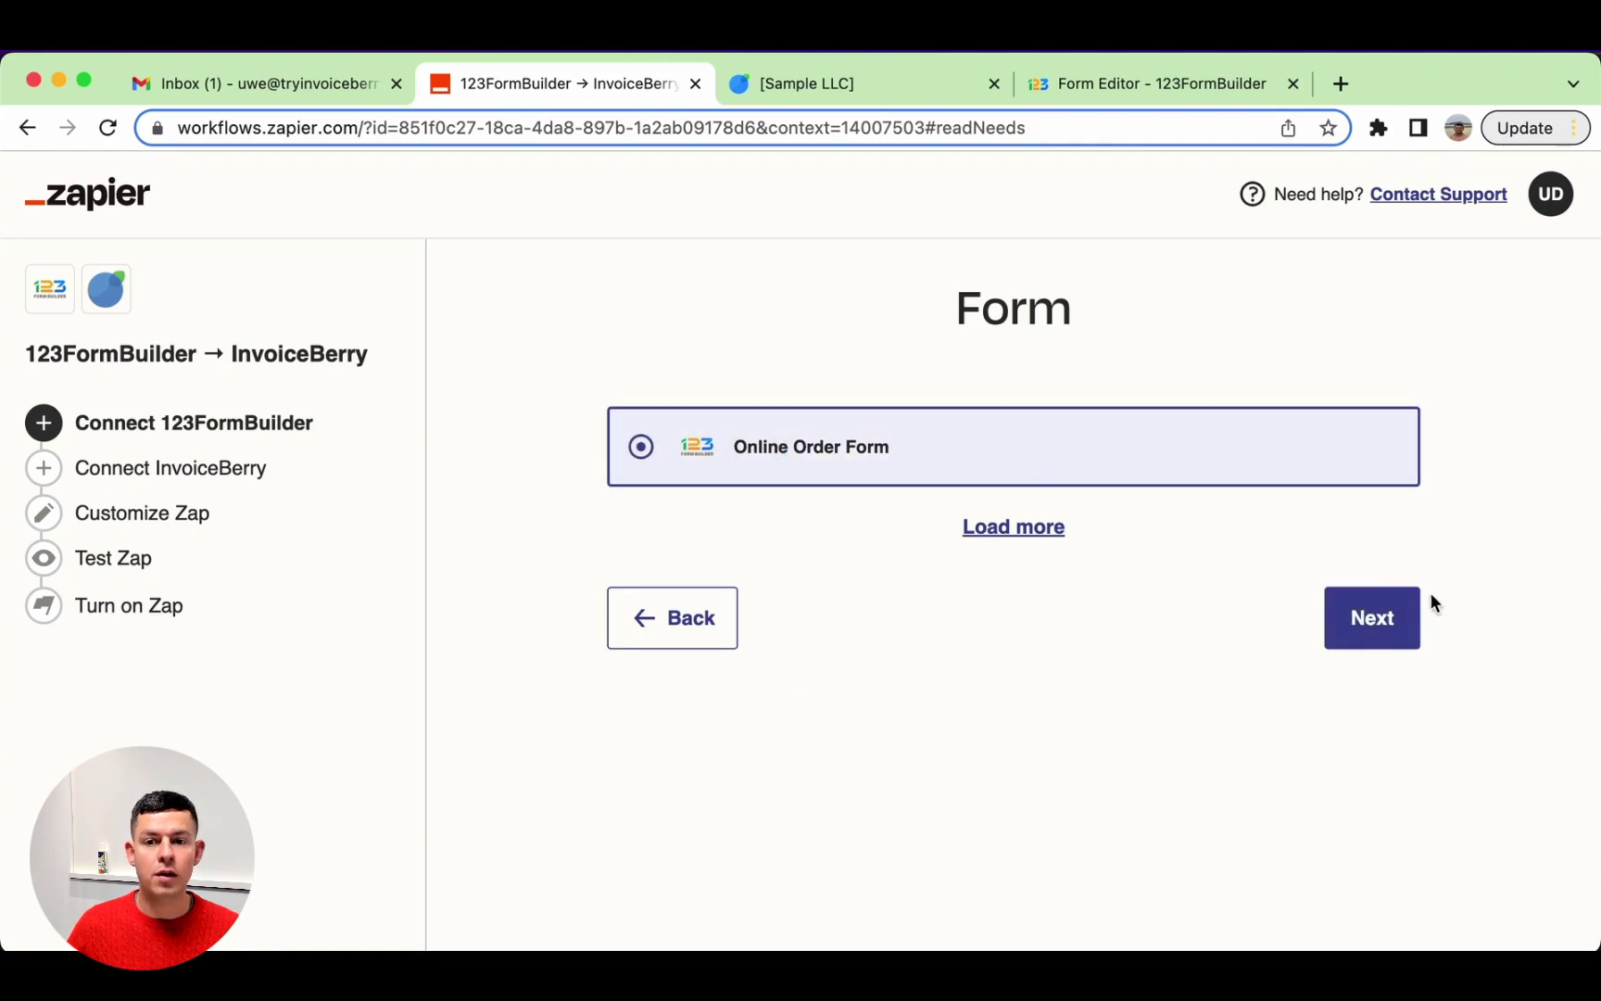
left_click(1371, 625)
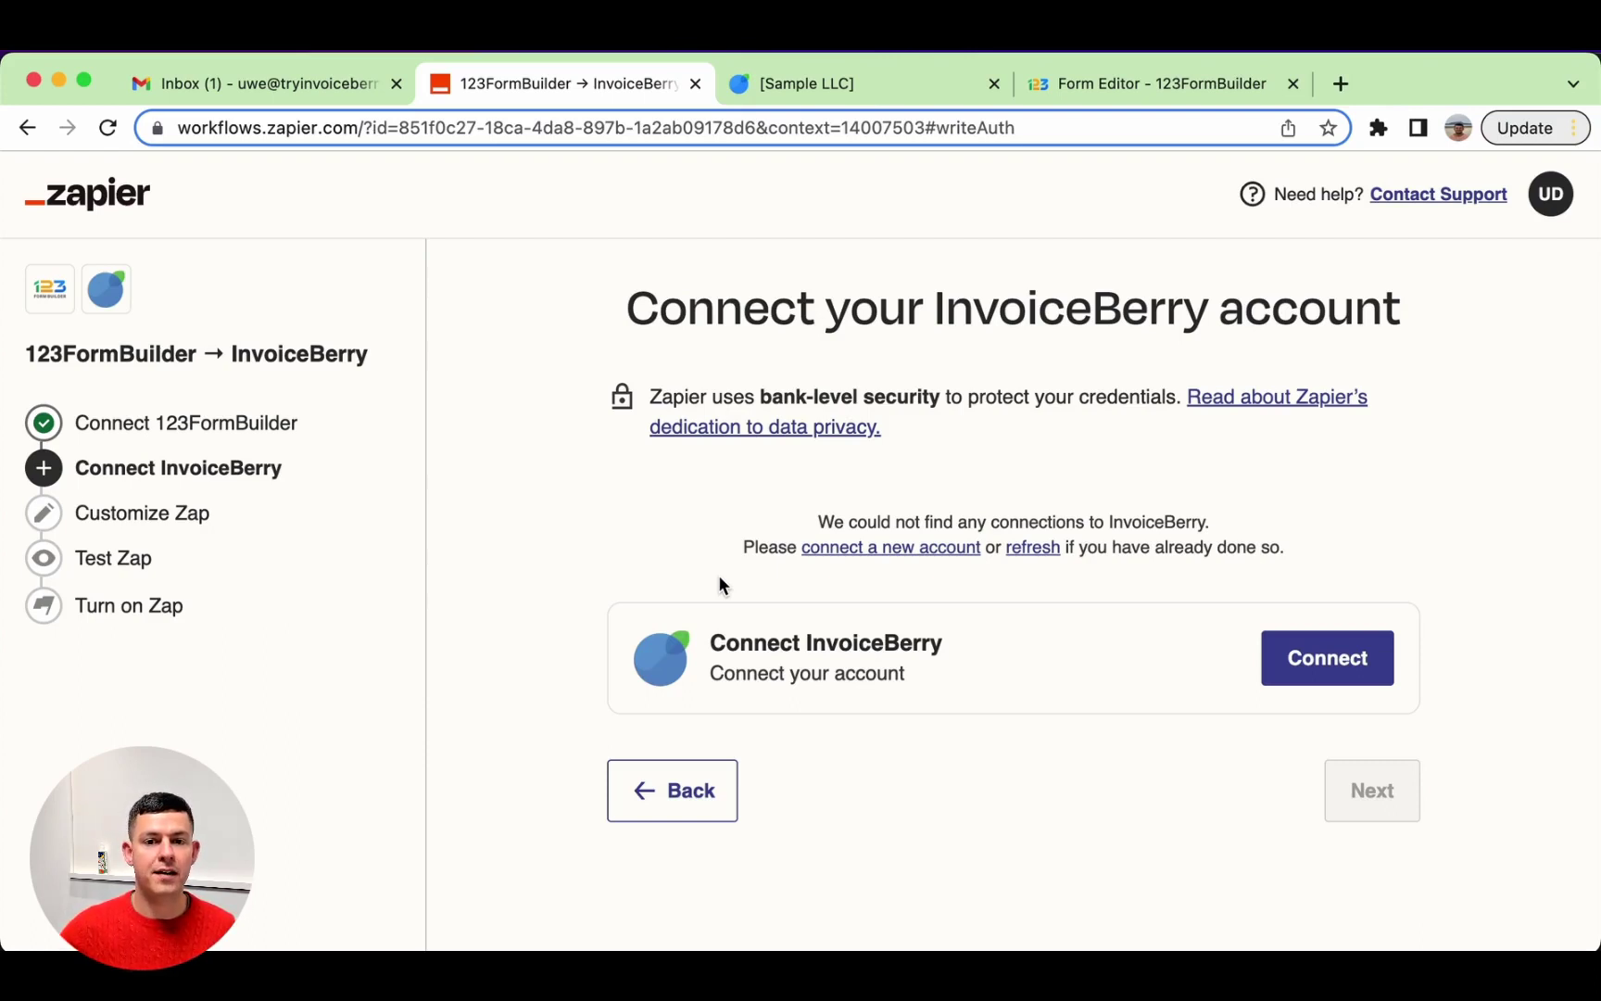
Step: Start connecting the InvoiceBerry account in Zapier, and renew the API key in InvoiceBerry's integration settings
left_click(1303, 686)
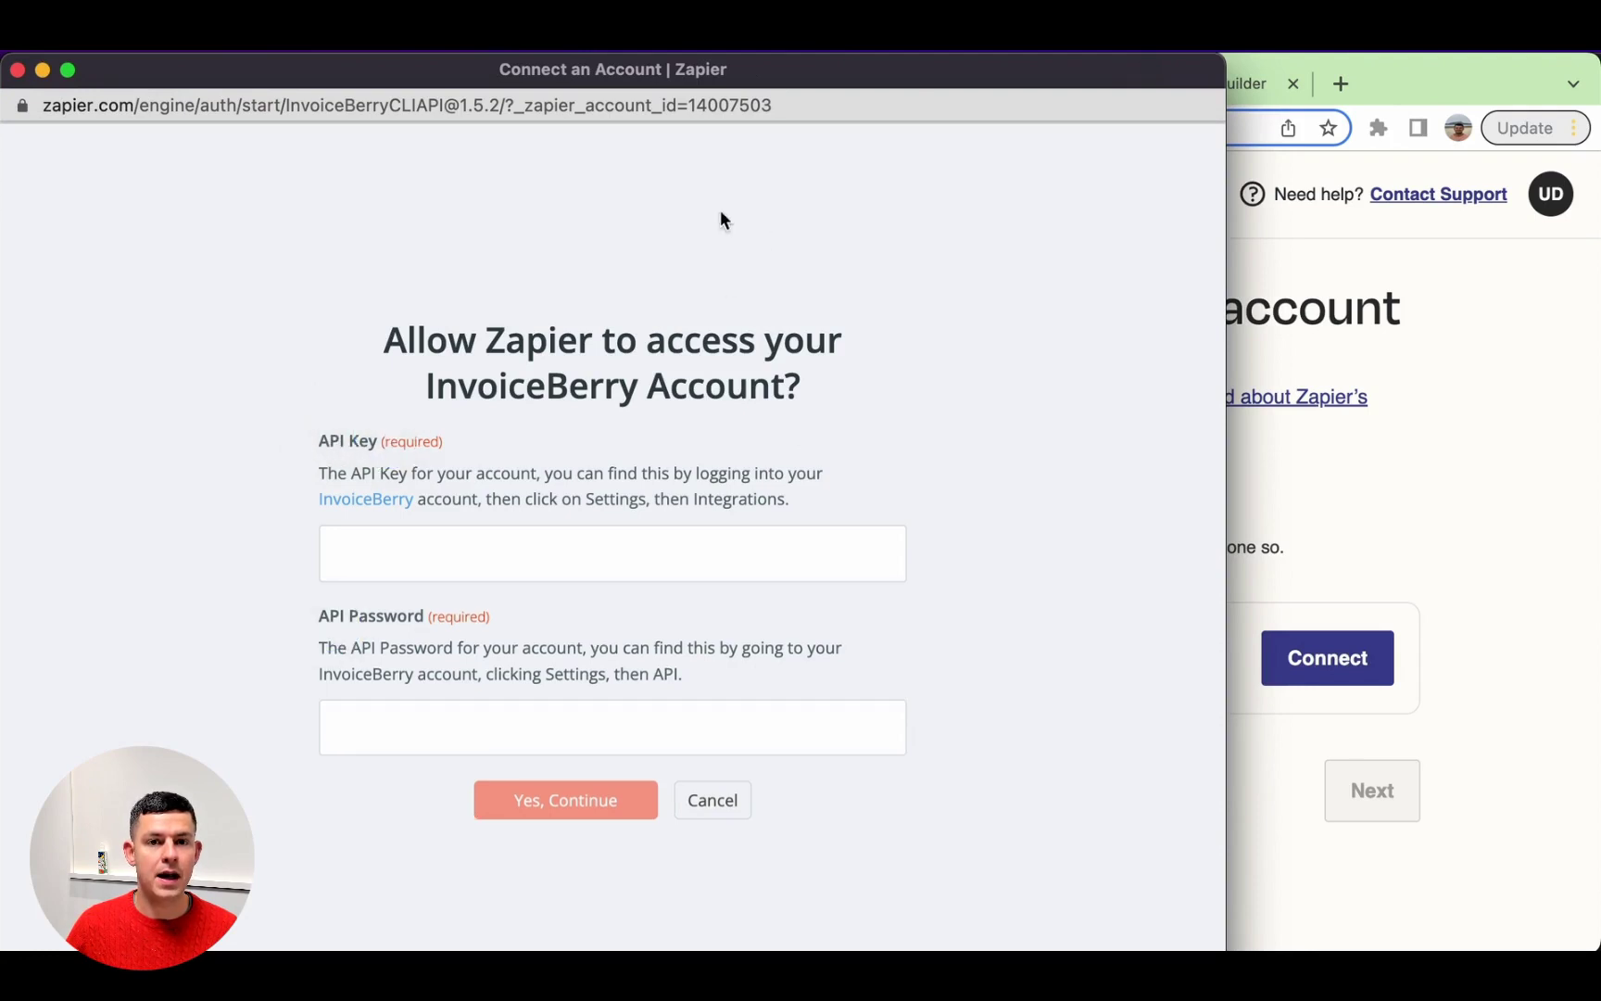
left_click_drag(676, 66, 676, 145)
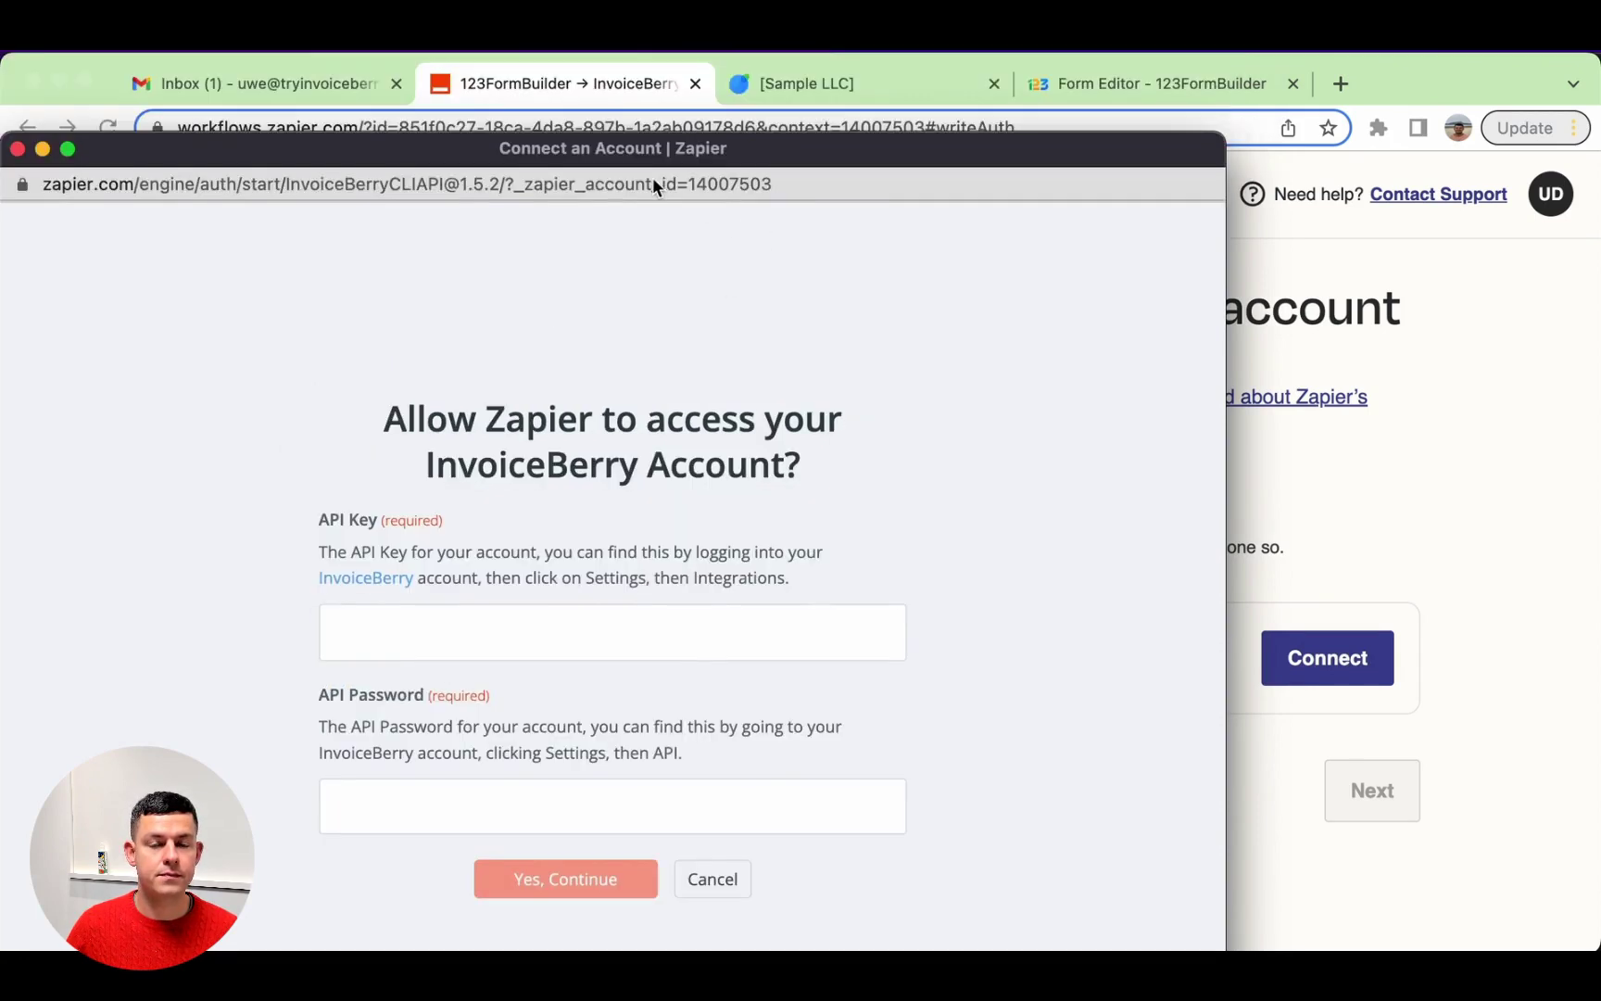
left_click(821, 78)
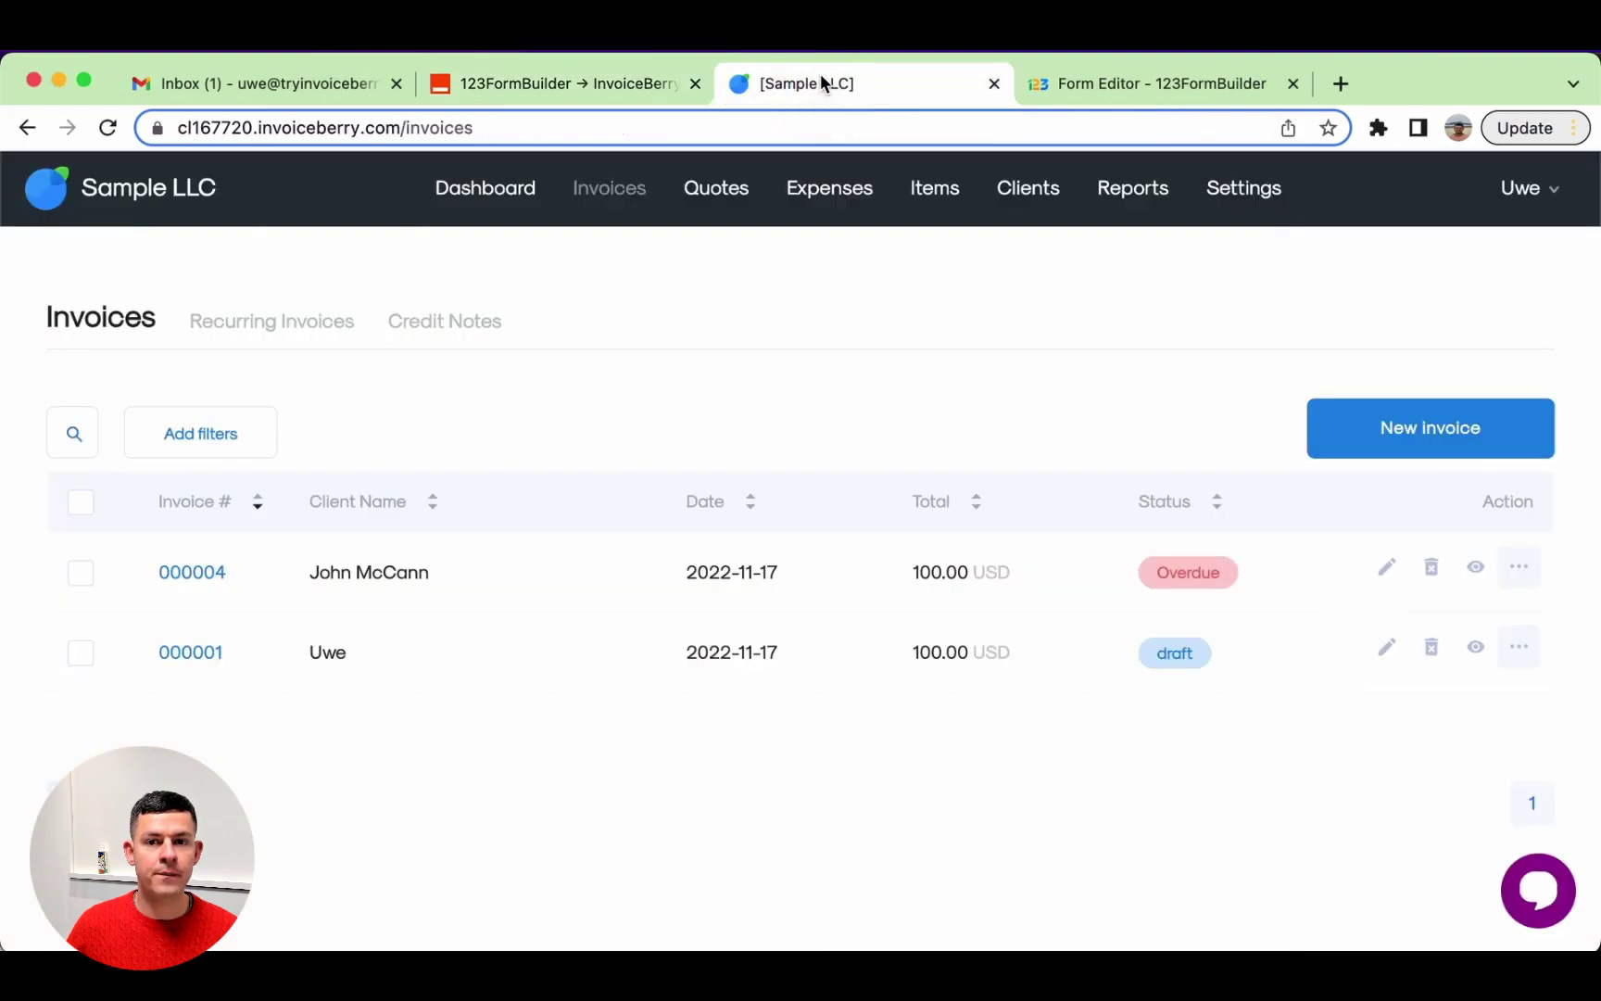
left_click(1258, 194)
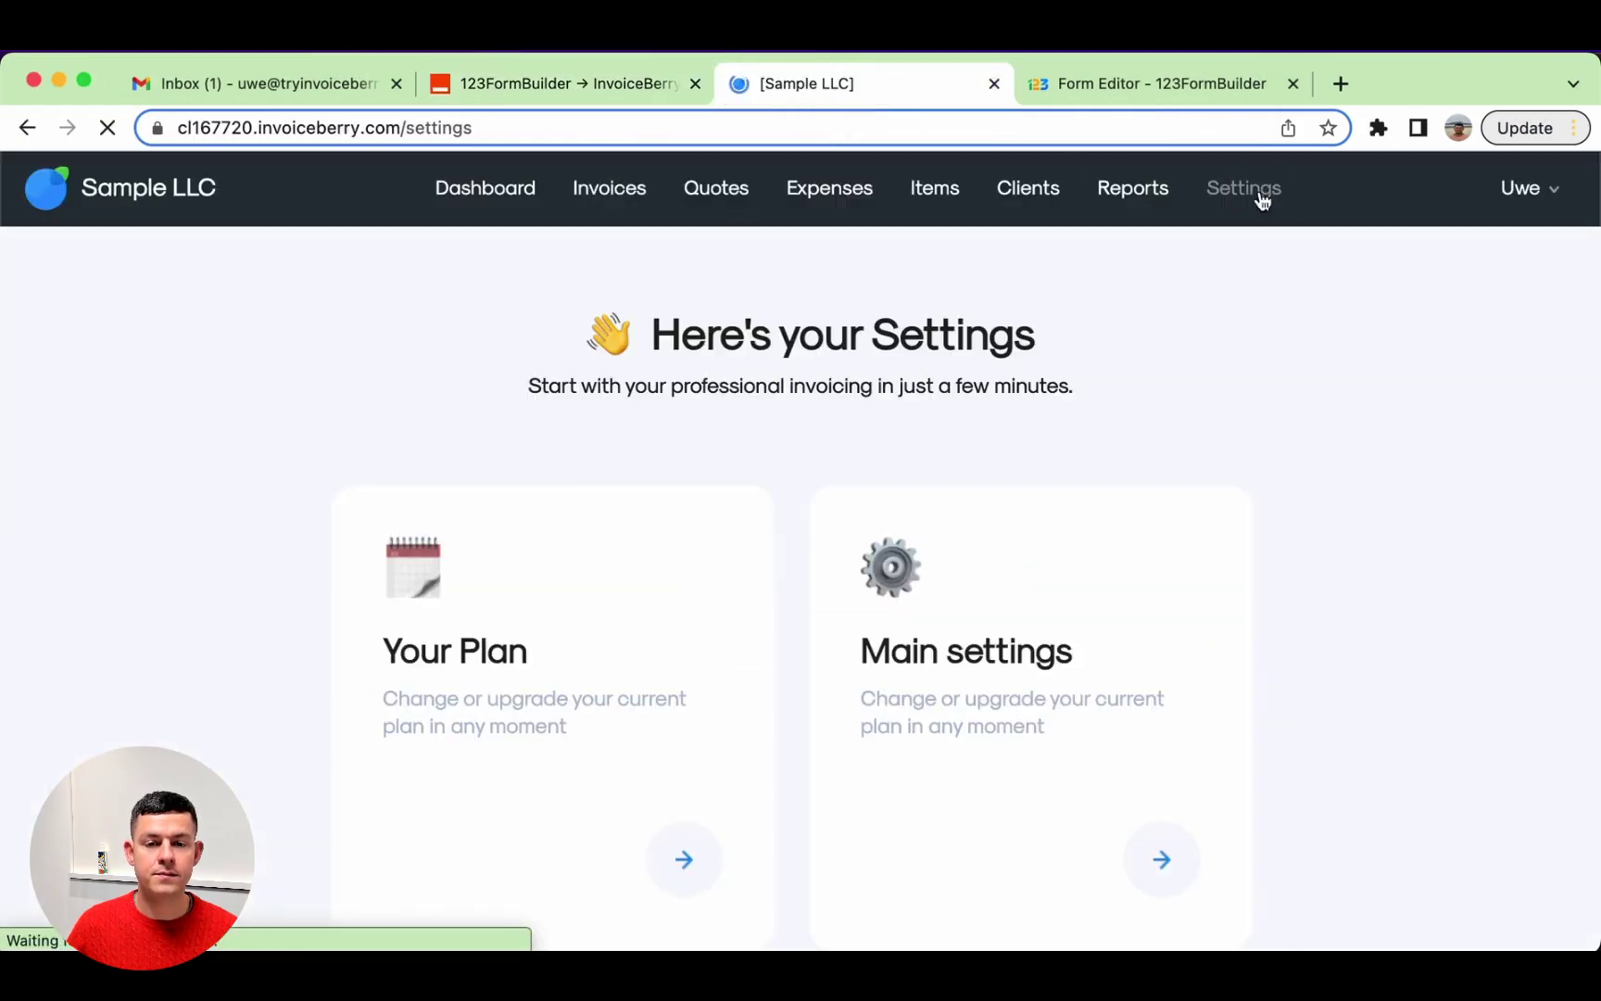
left_click(988, 648)
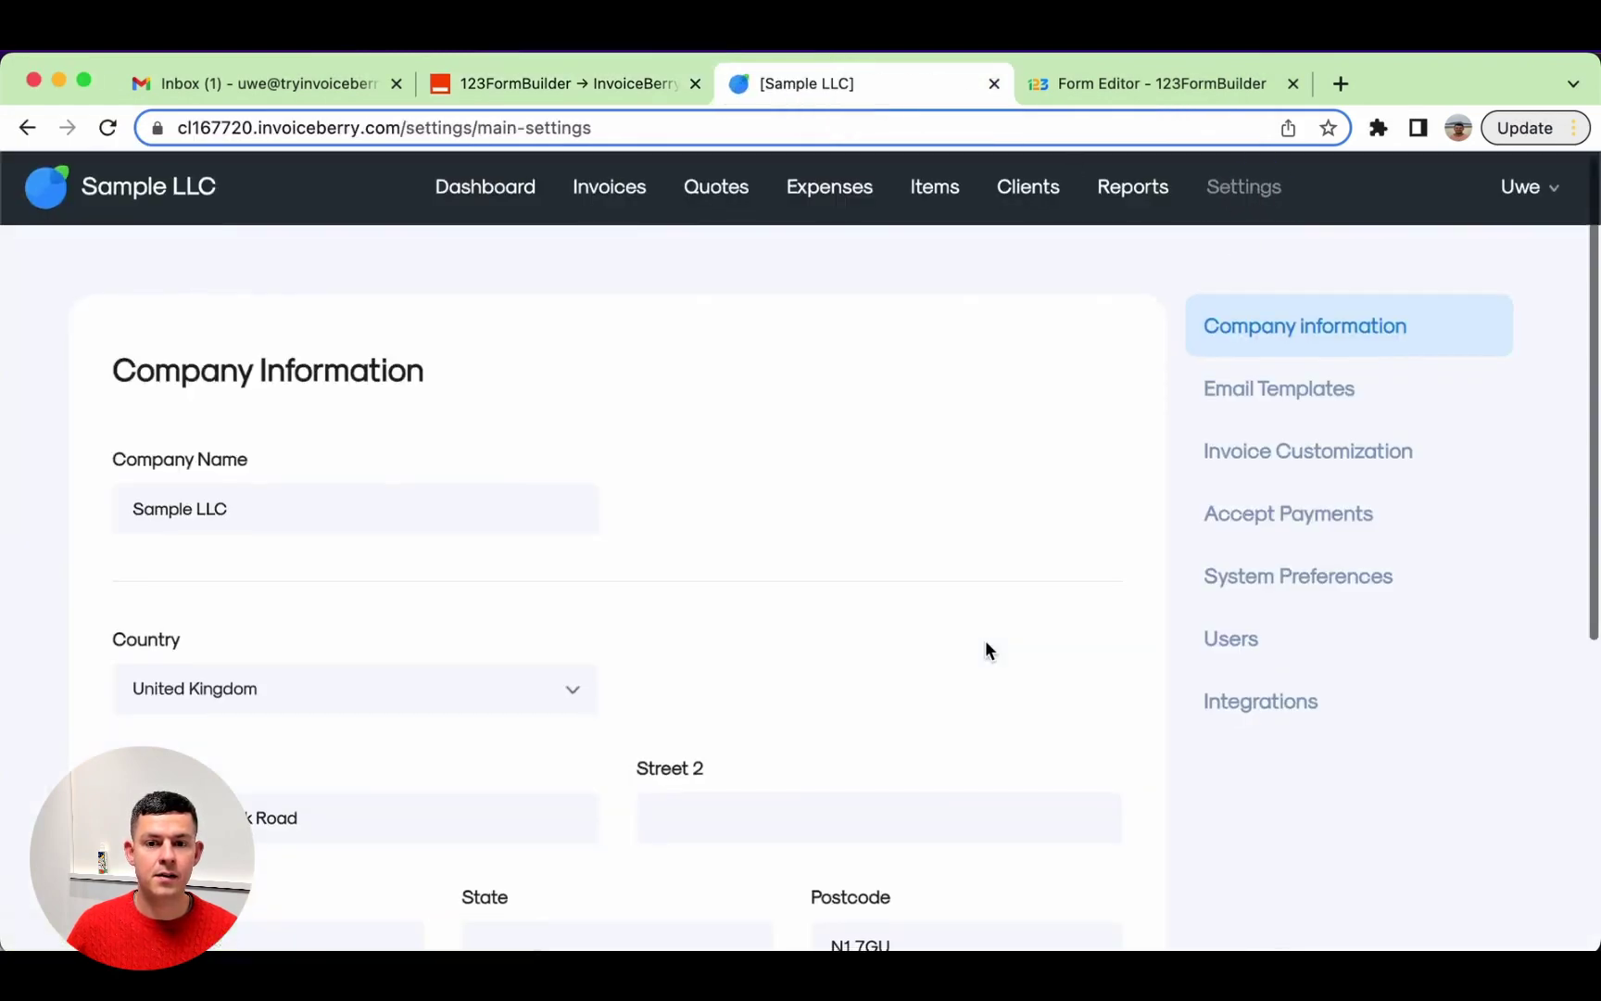
scroll(1112, 639, "down", 2)
left_click(1294, 632)
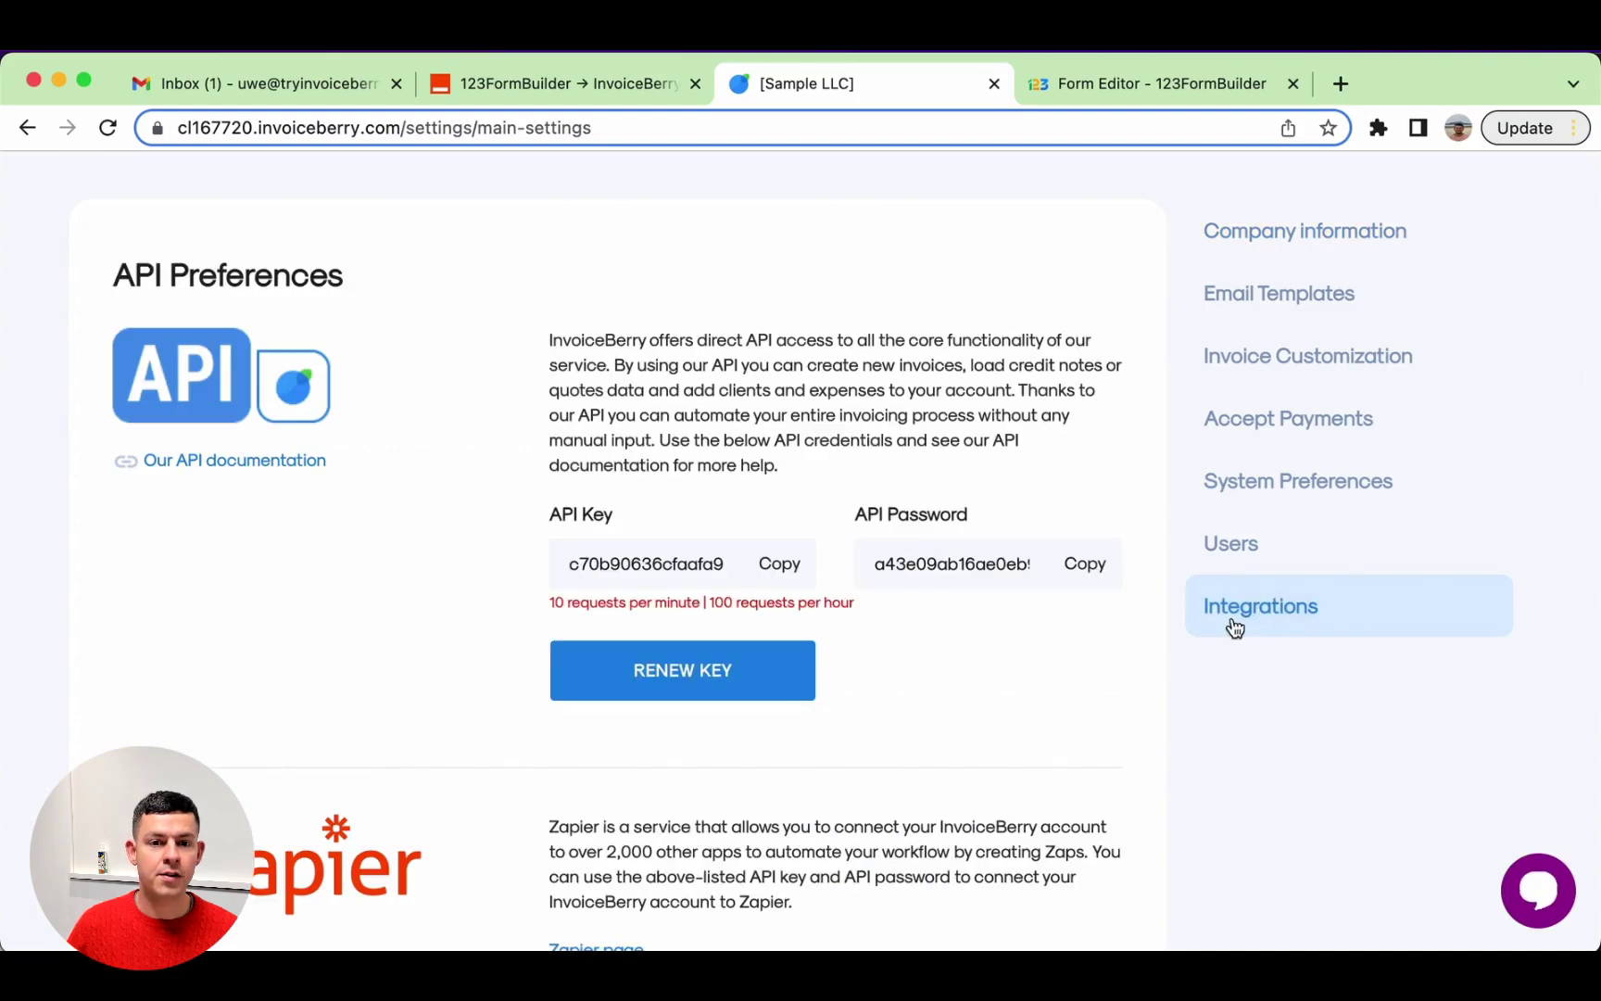
left_click(714, 684)
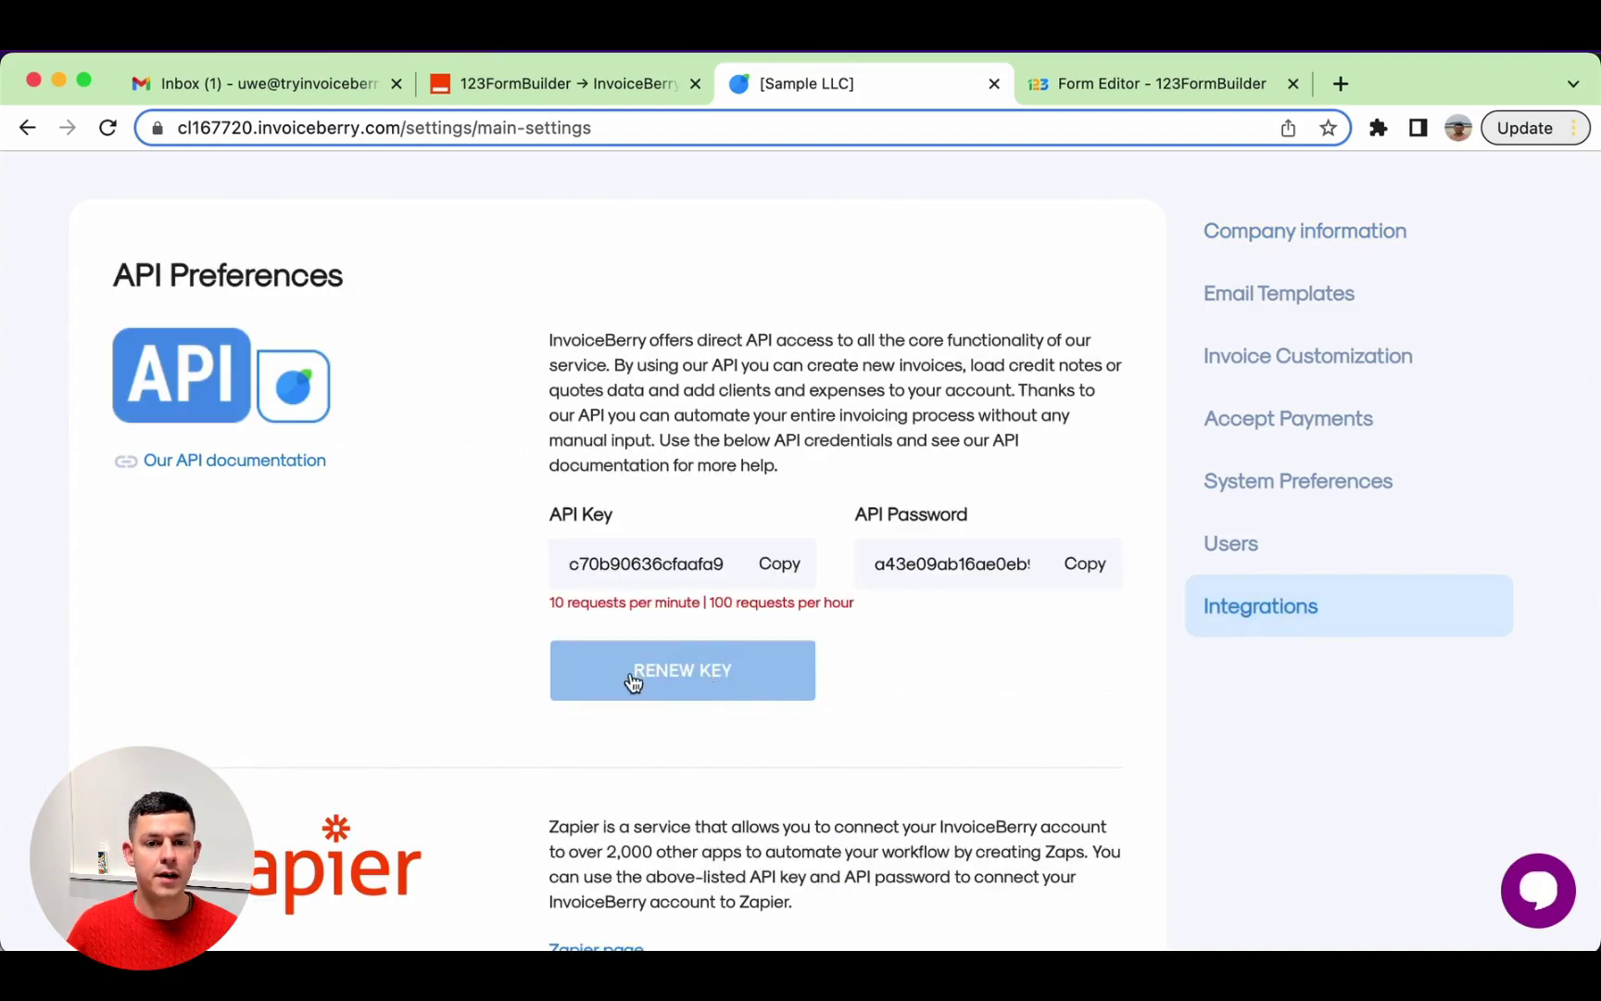
Step: Copy the renewed API key from InvoiceBerry and paste it into the API Key field of Zapier's connection window
left_click(776, 567)
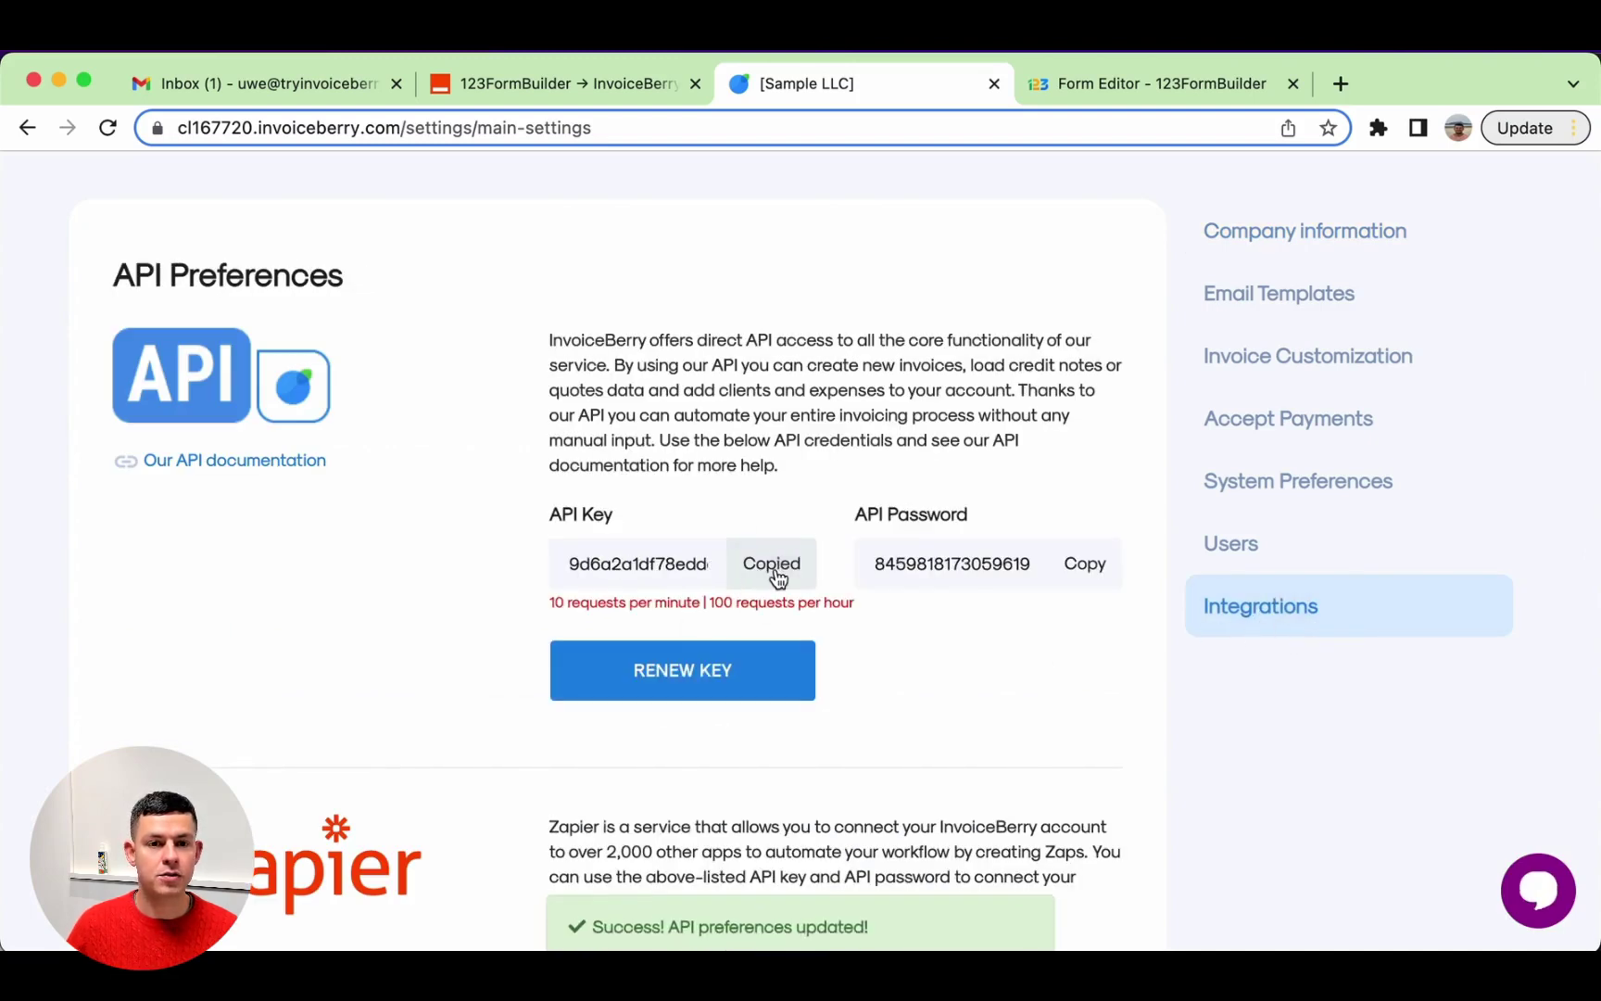
key("super+grave")
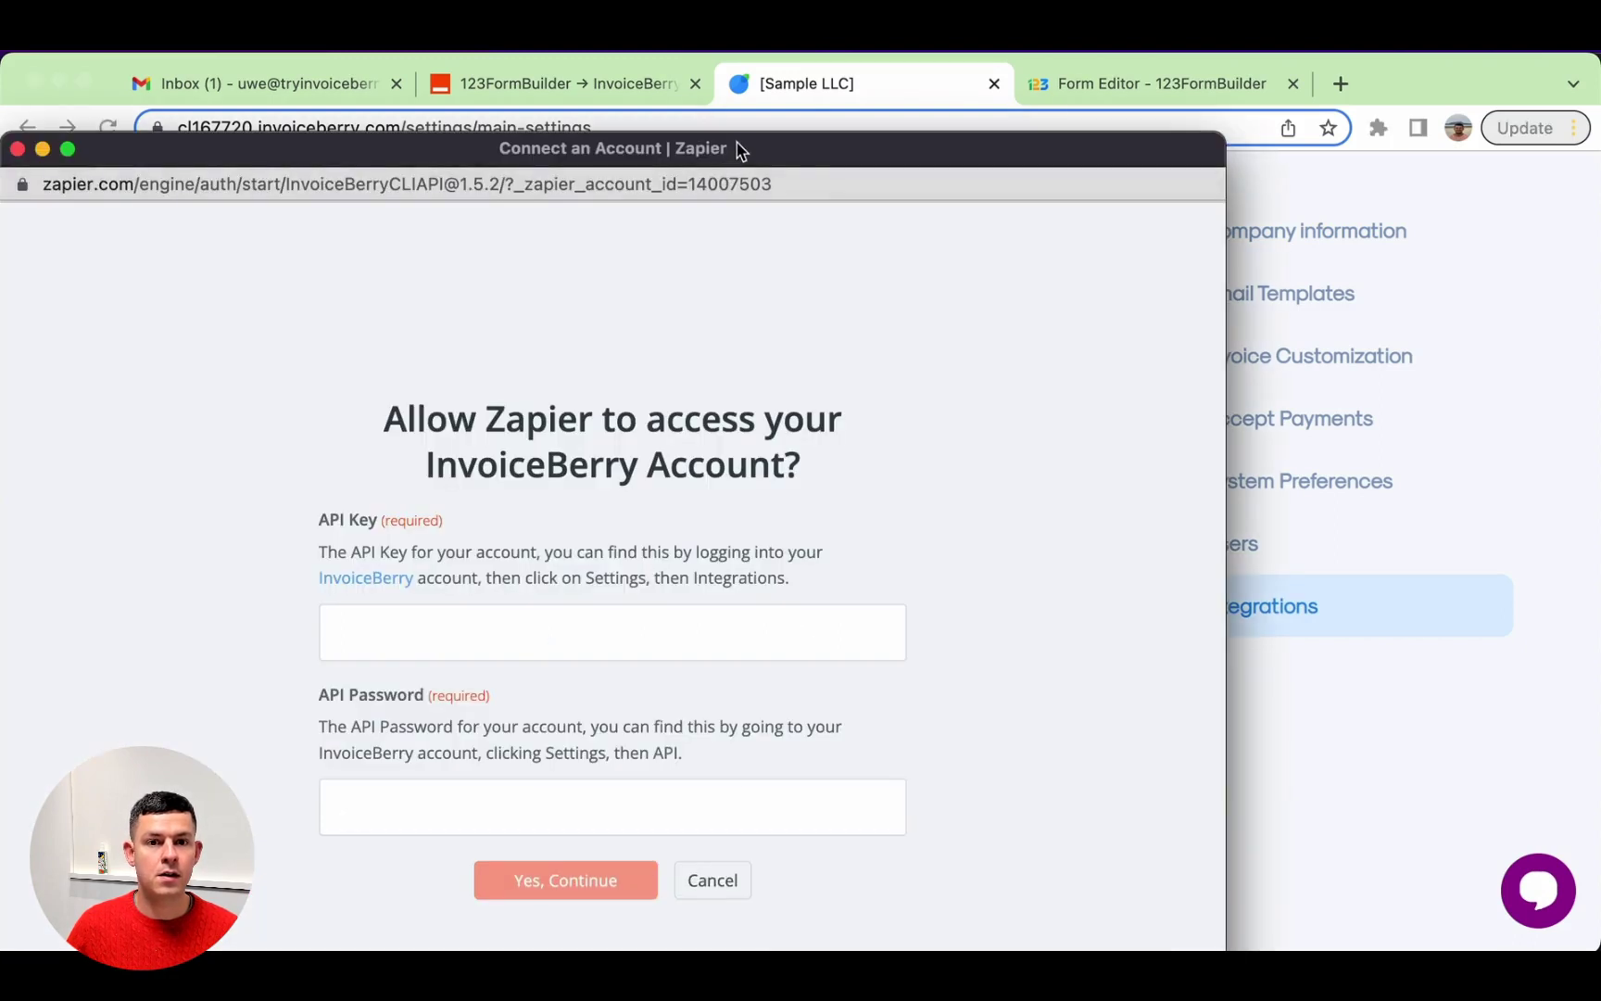
left_click_drag(738, 148, 738, 119)
left_click(443, 626)
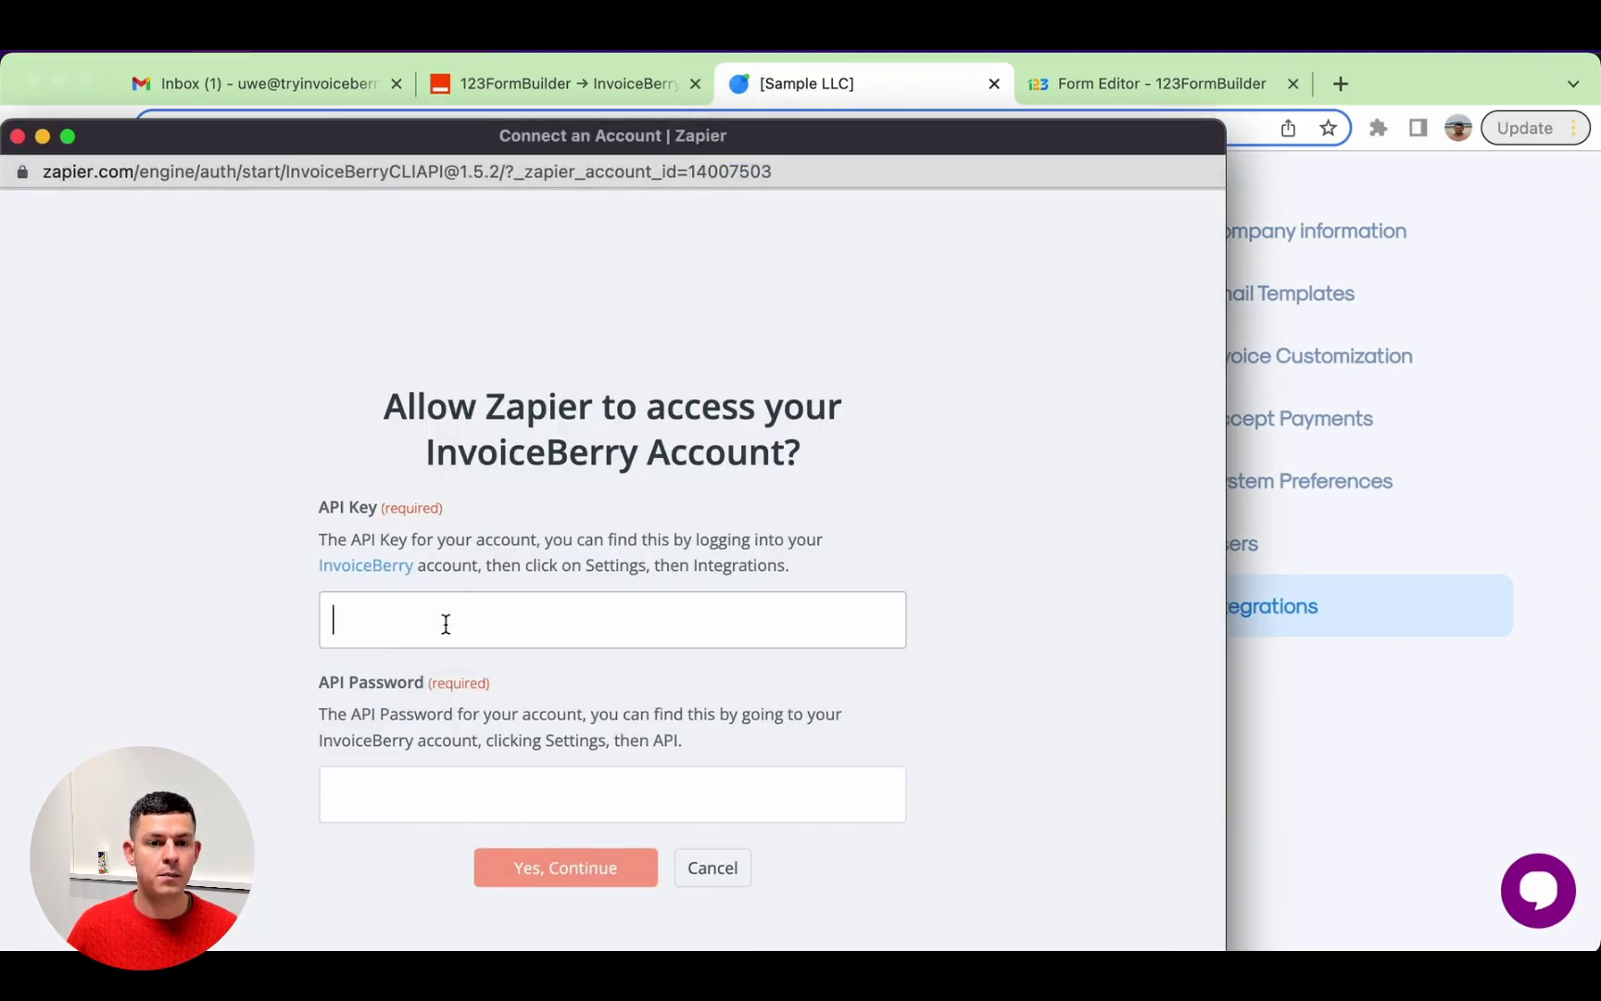
key("super+v")
Step: Copy the API password from InvoiceBerry into Zapier's API Password field and allow access to the account
left_click(1292, 768)
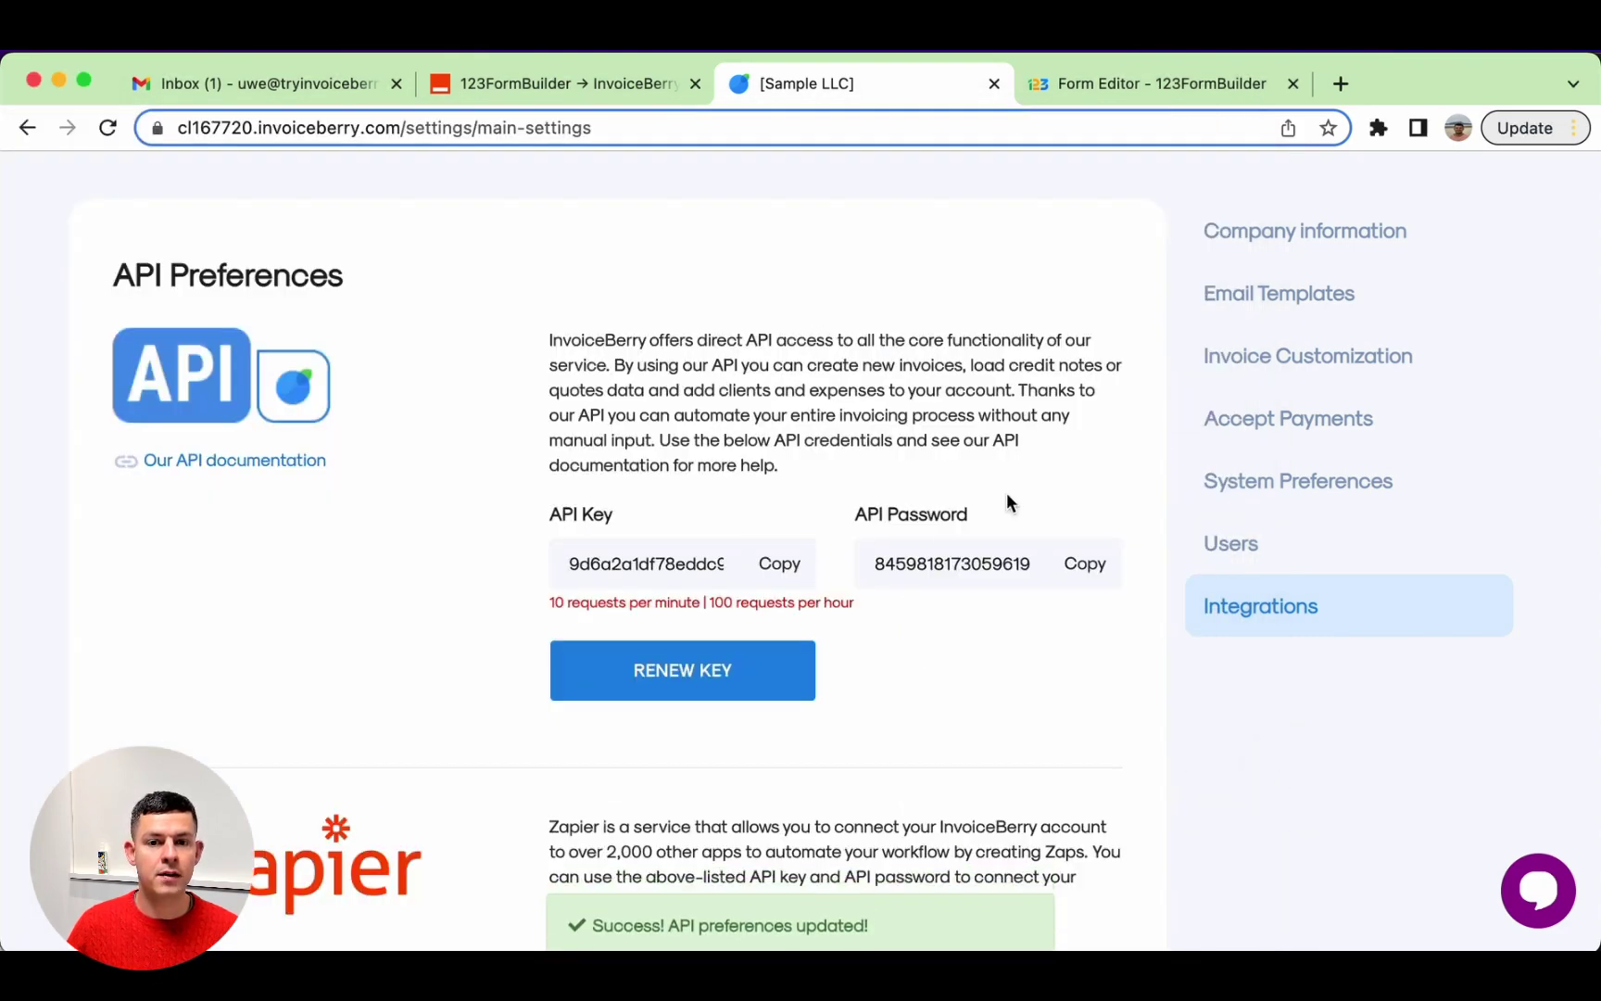
left_click(1099, 572)
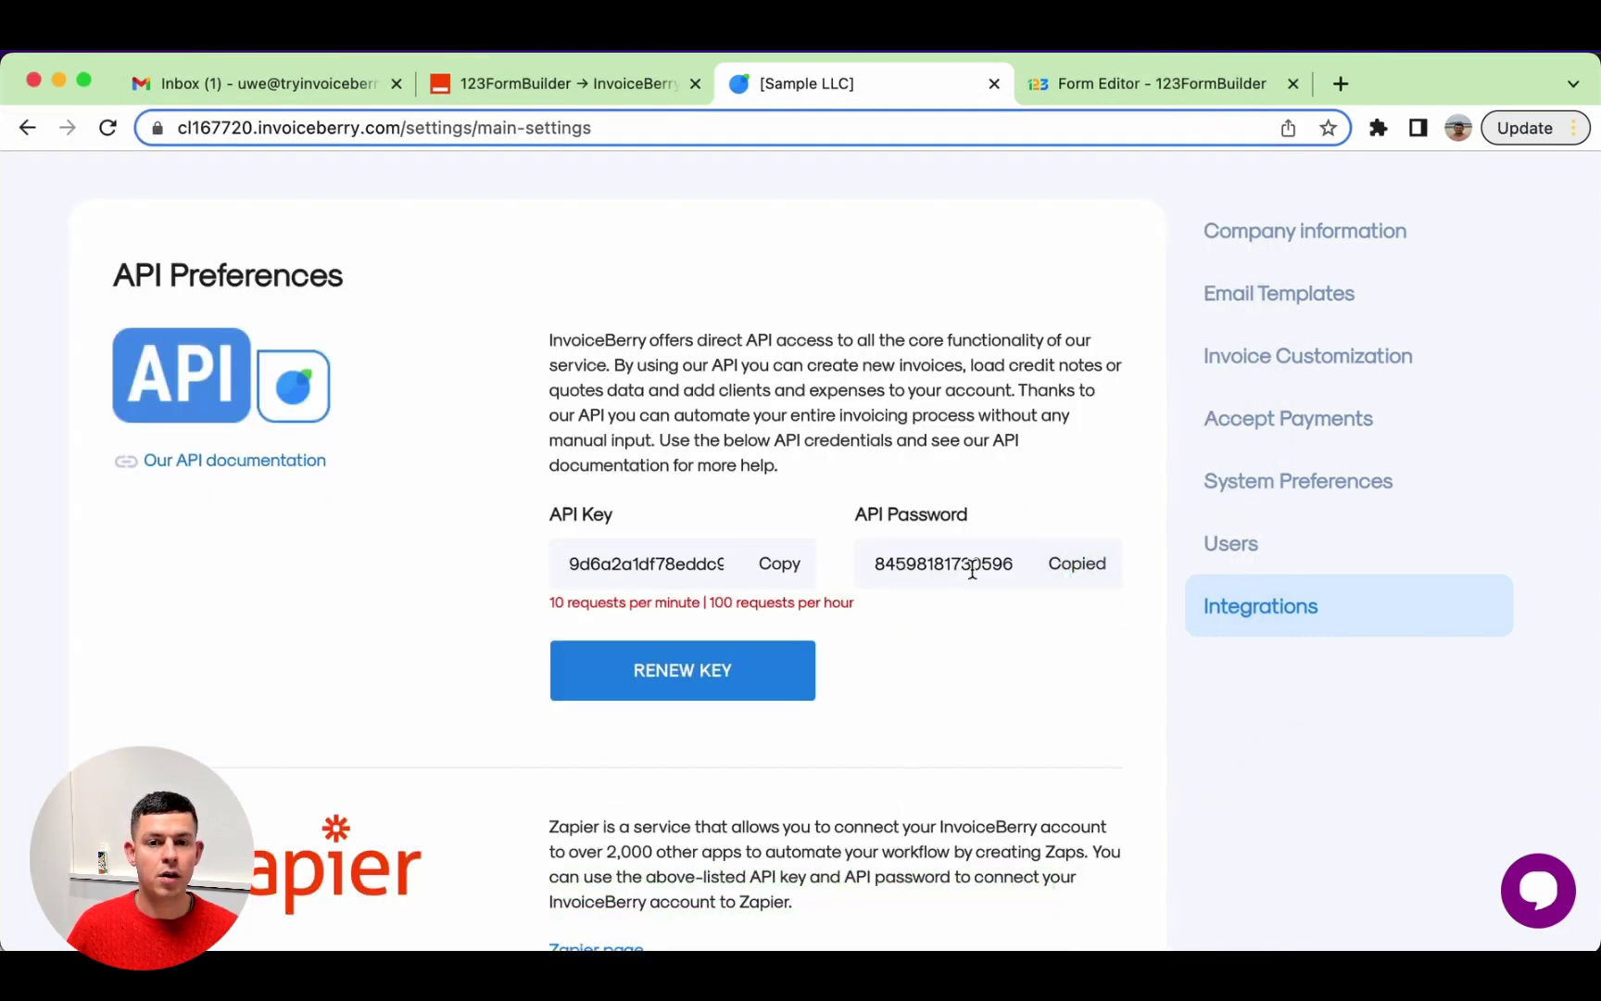
key("super+grave")
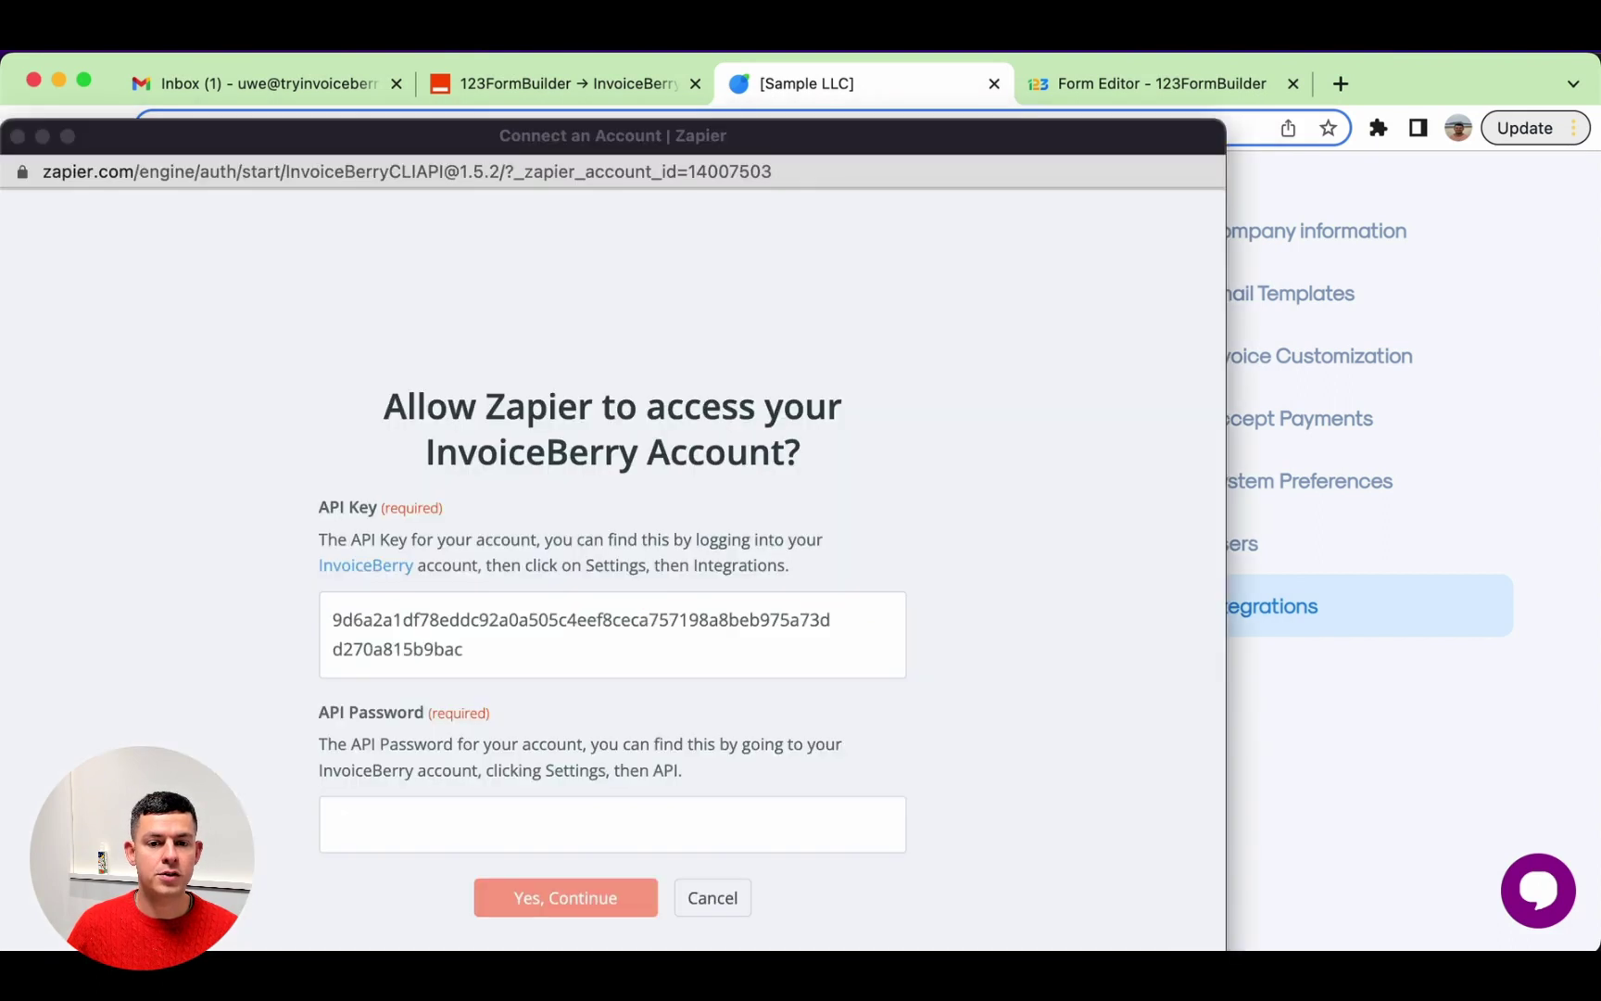
key("super+v")
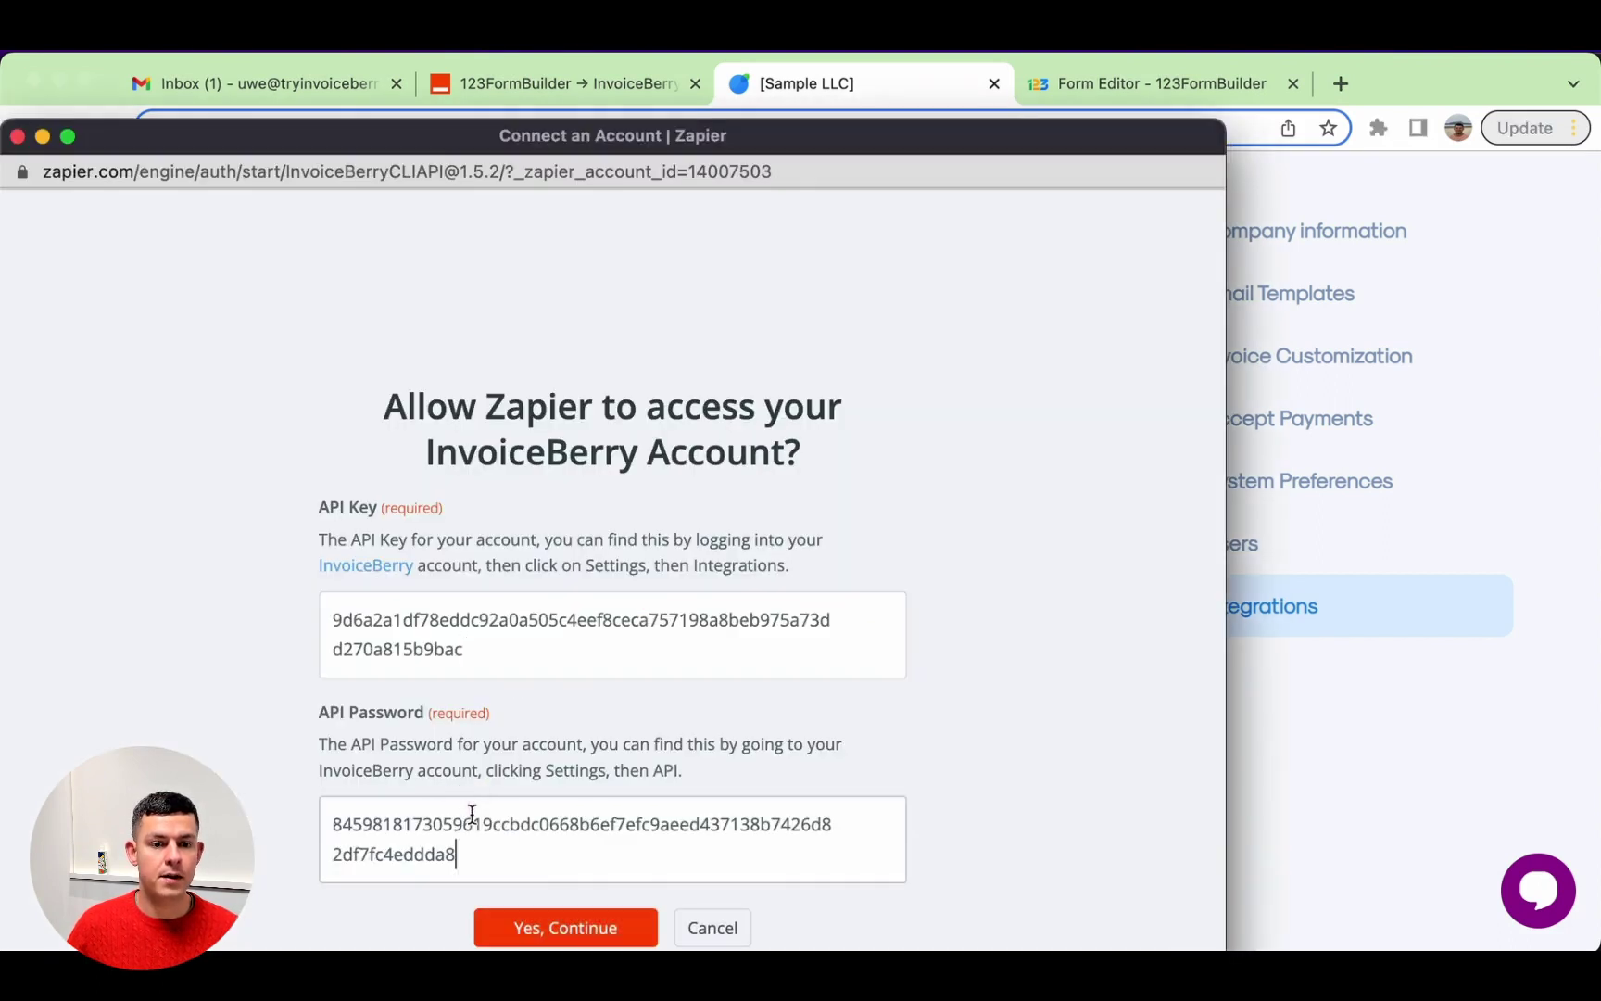
left_click(591, 938)
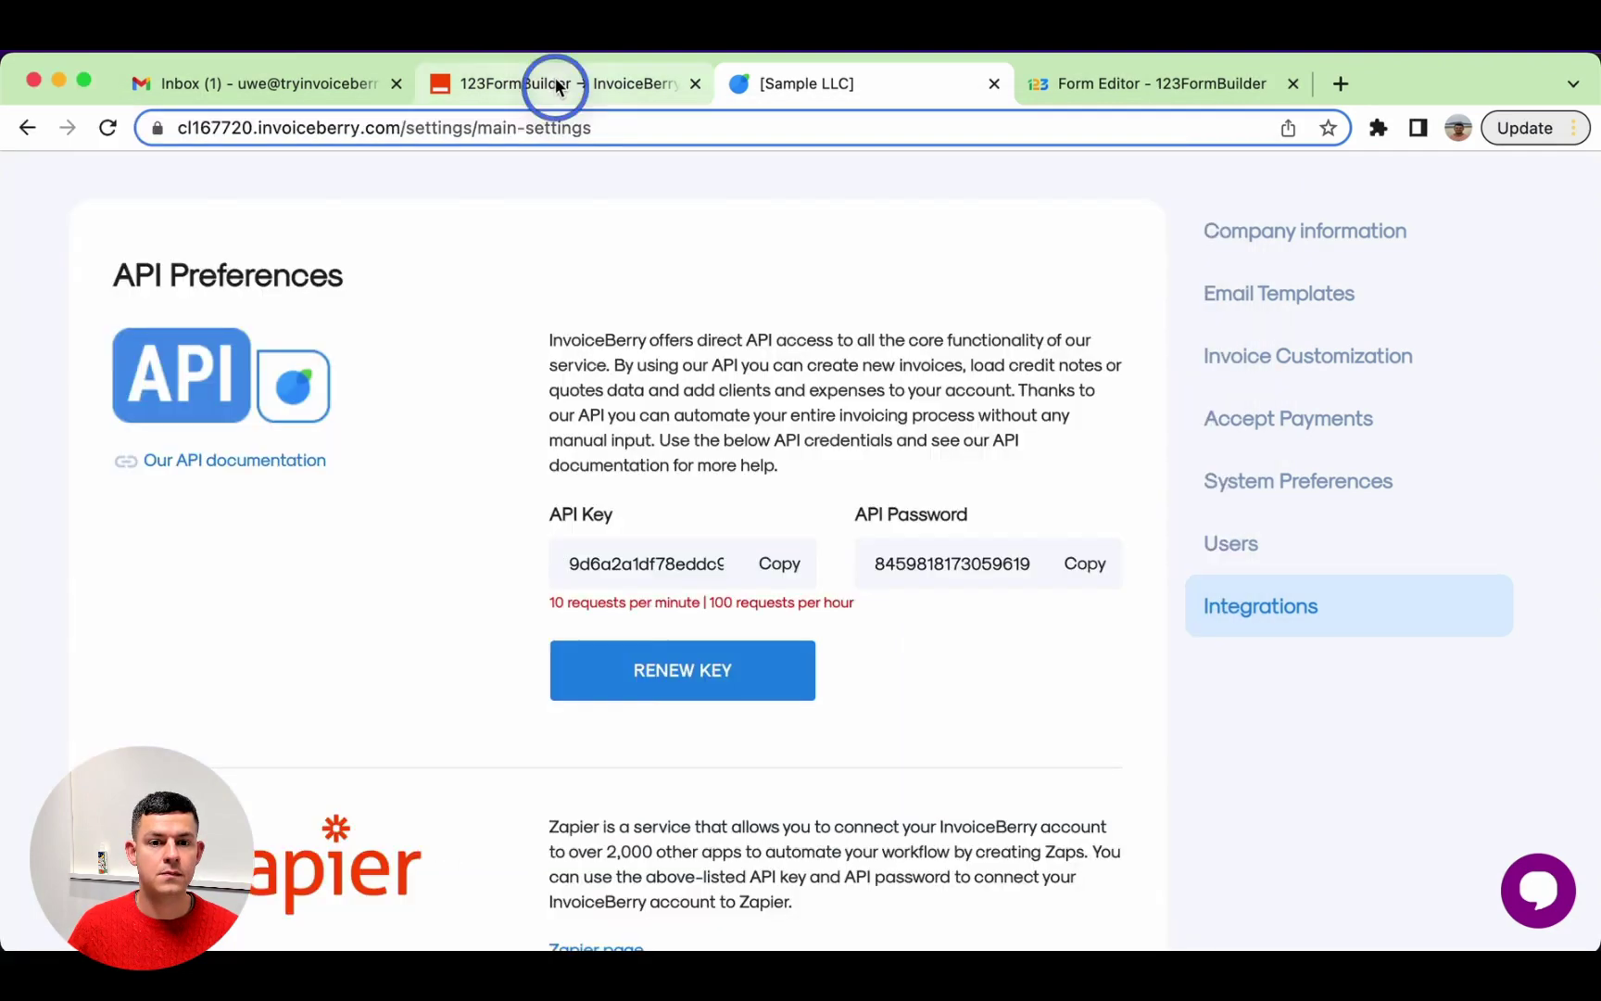
Step: Return to the Zap, accept the InvoiceBerry Sample LLC account, and continue without choosing a Client ID
left_click(555, 82)
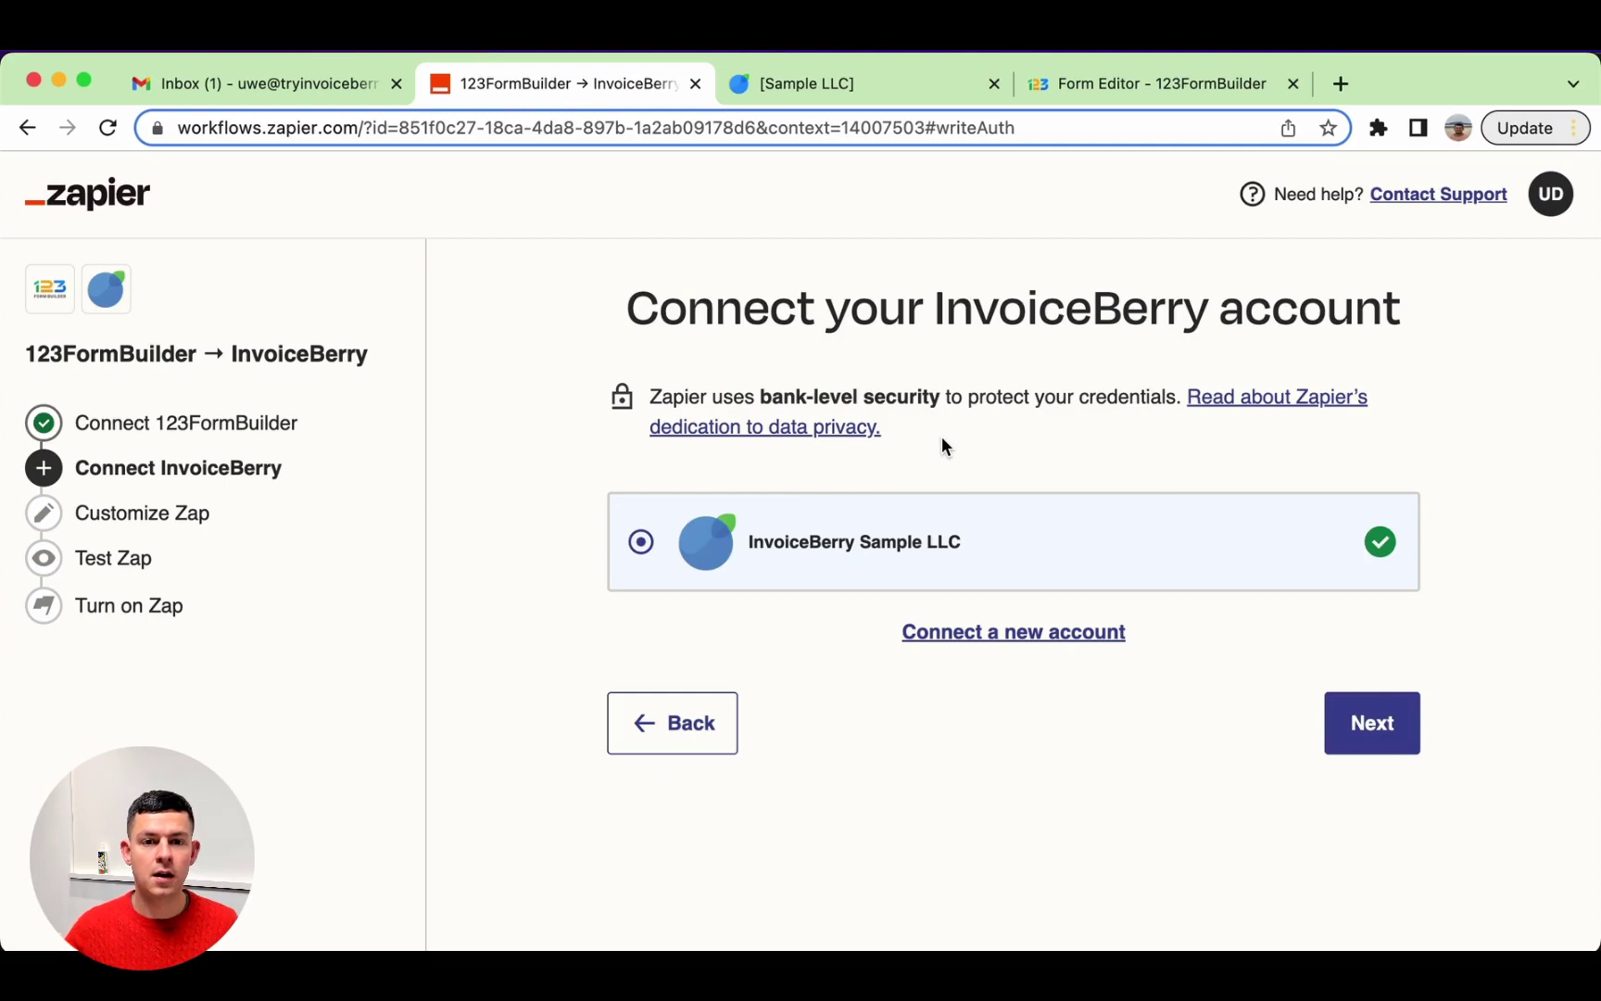
left_click(1408, 743)
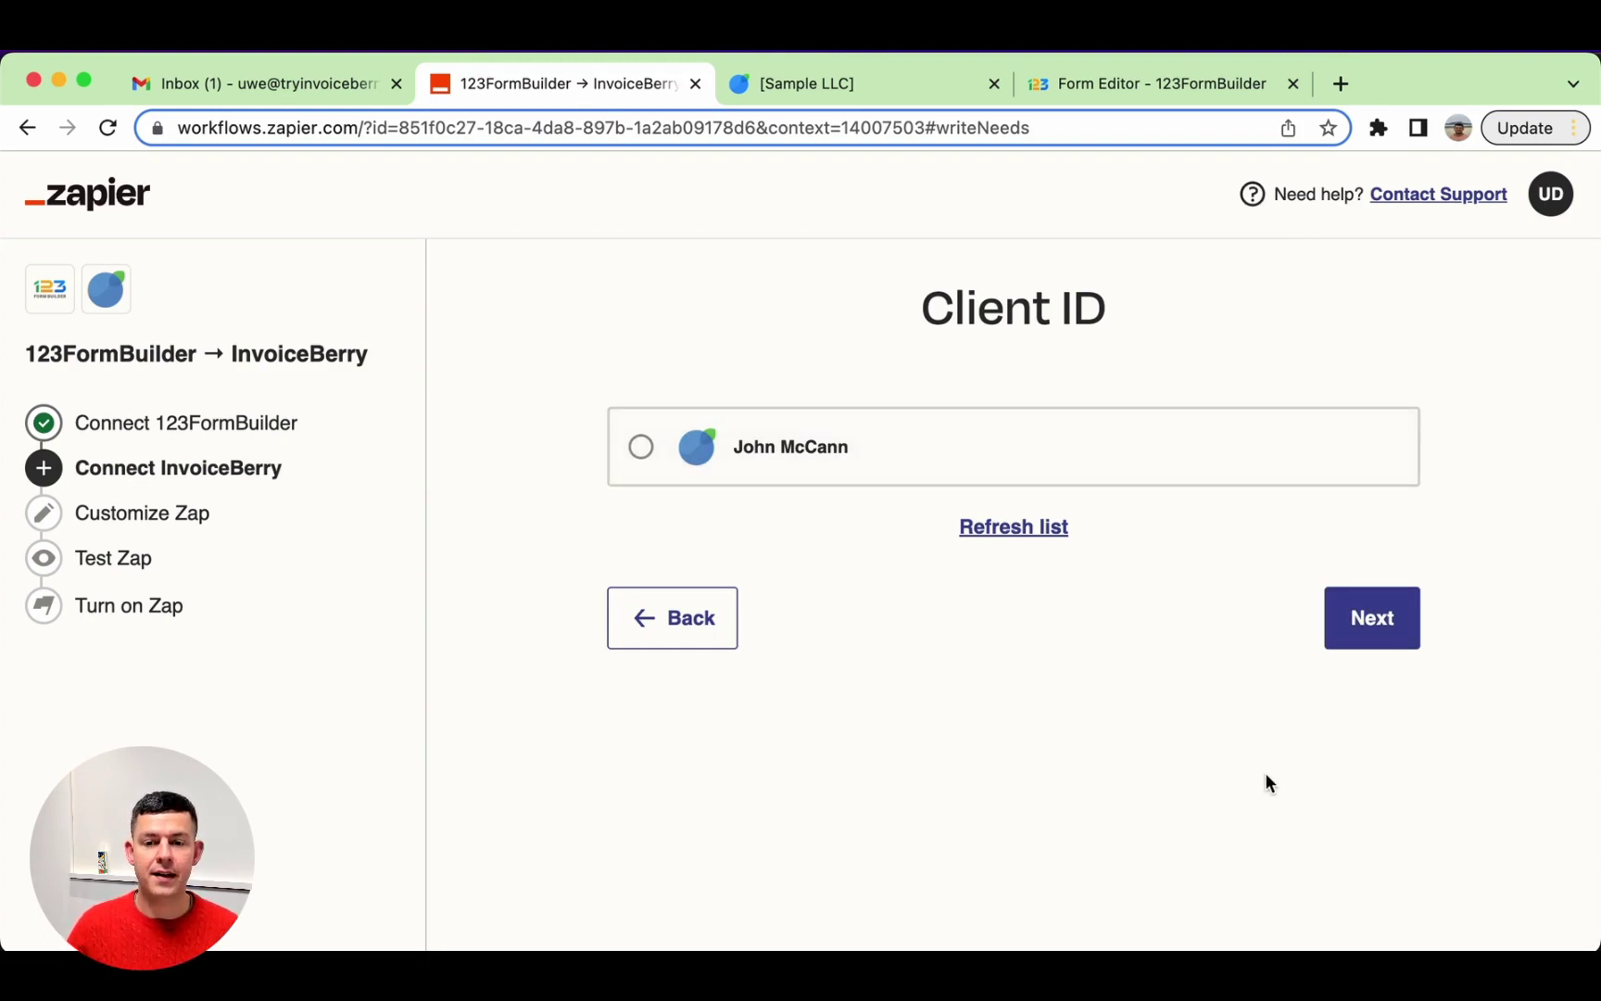
left_click(1381, 614)
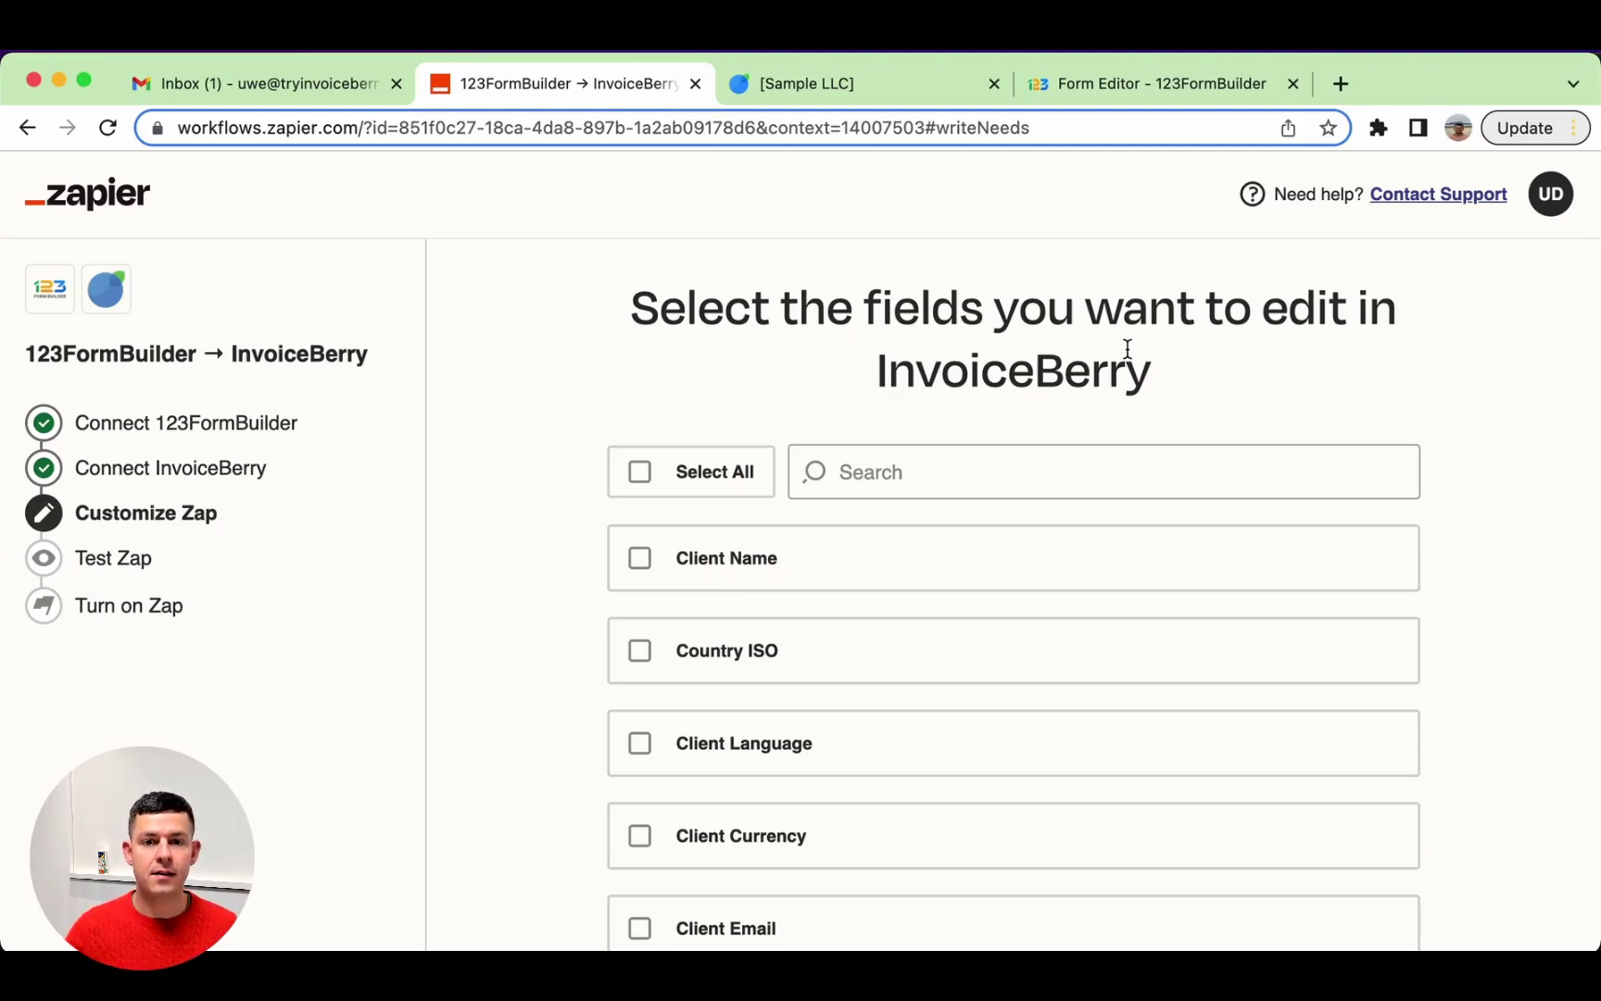
Step: Select Client Name, Client Email and Client Phone Number as InvoiceBerry fields to edit
scroll(1127, 348, "down", 10)
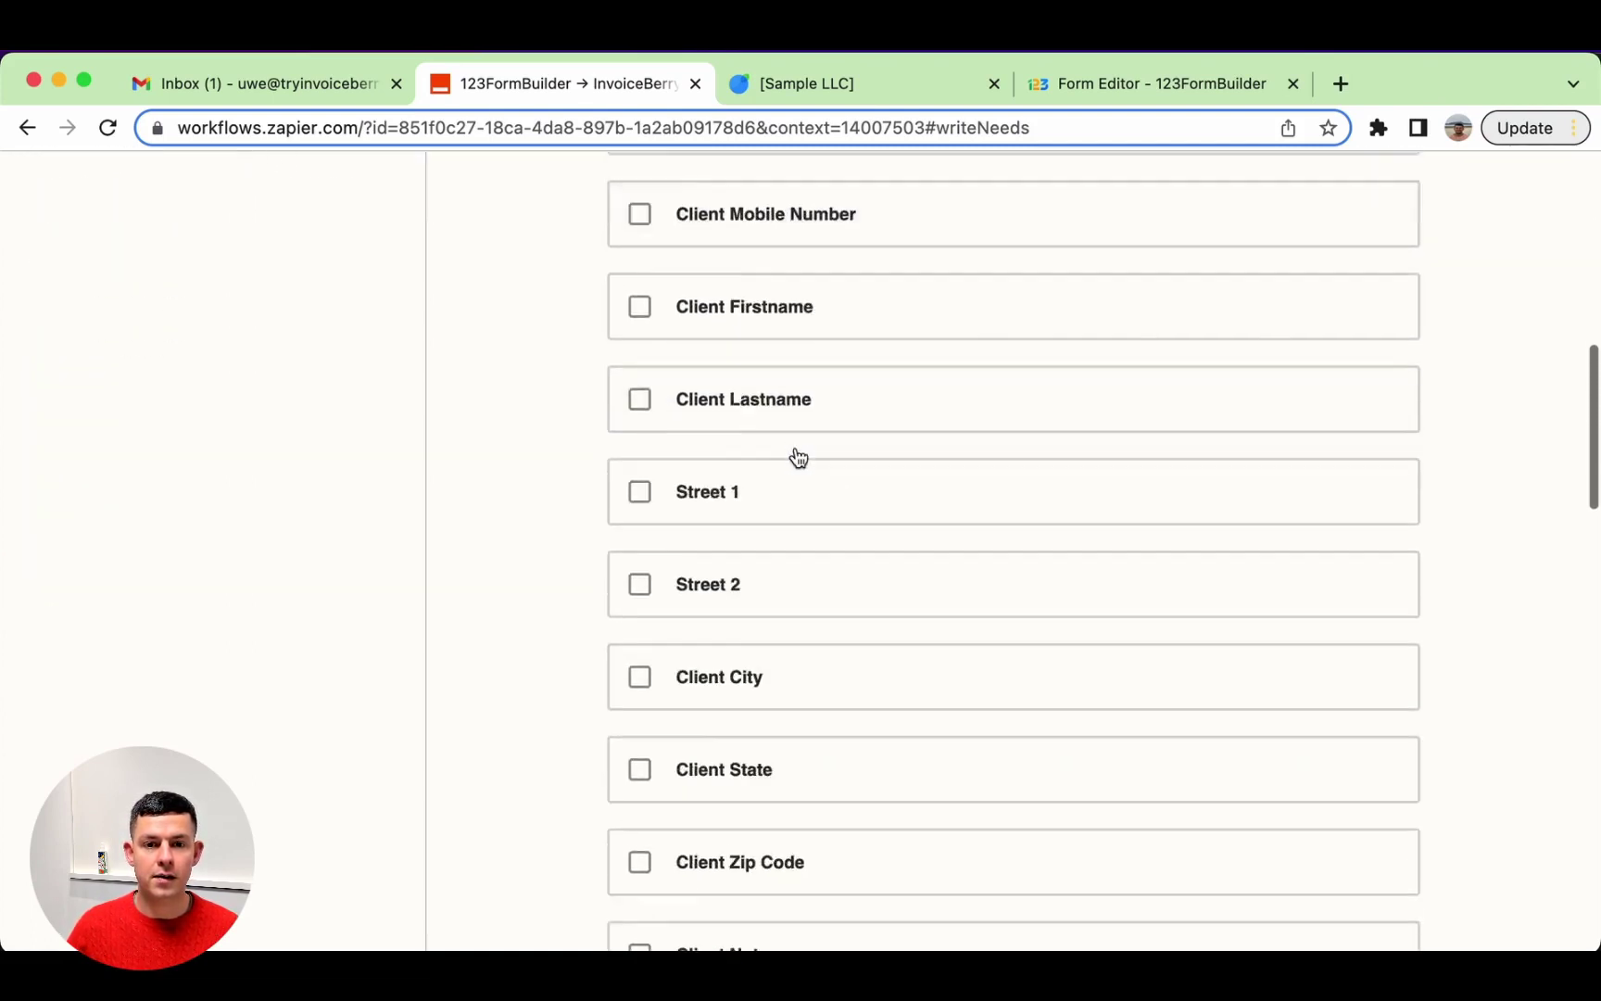
scroll(798, 456, "down", 8)
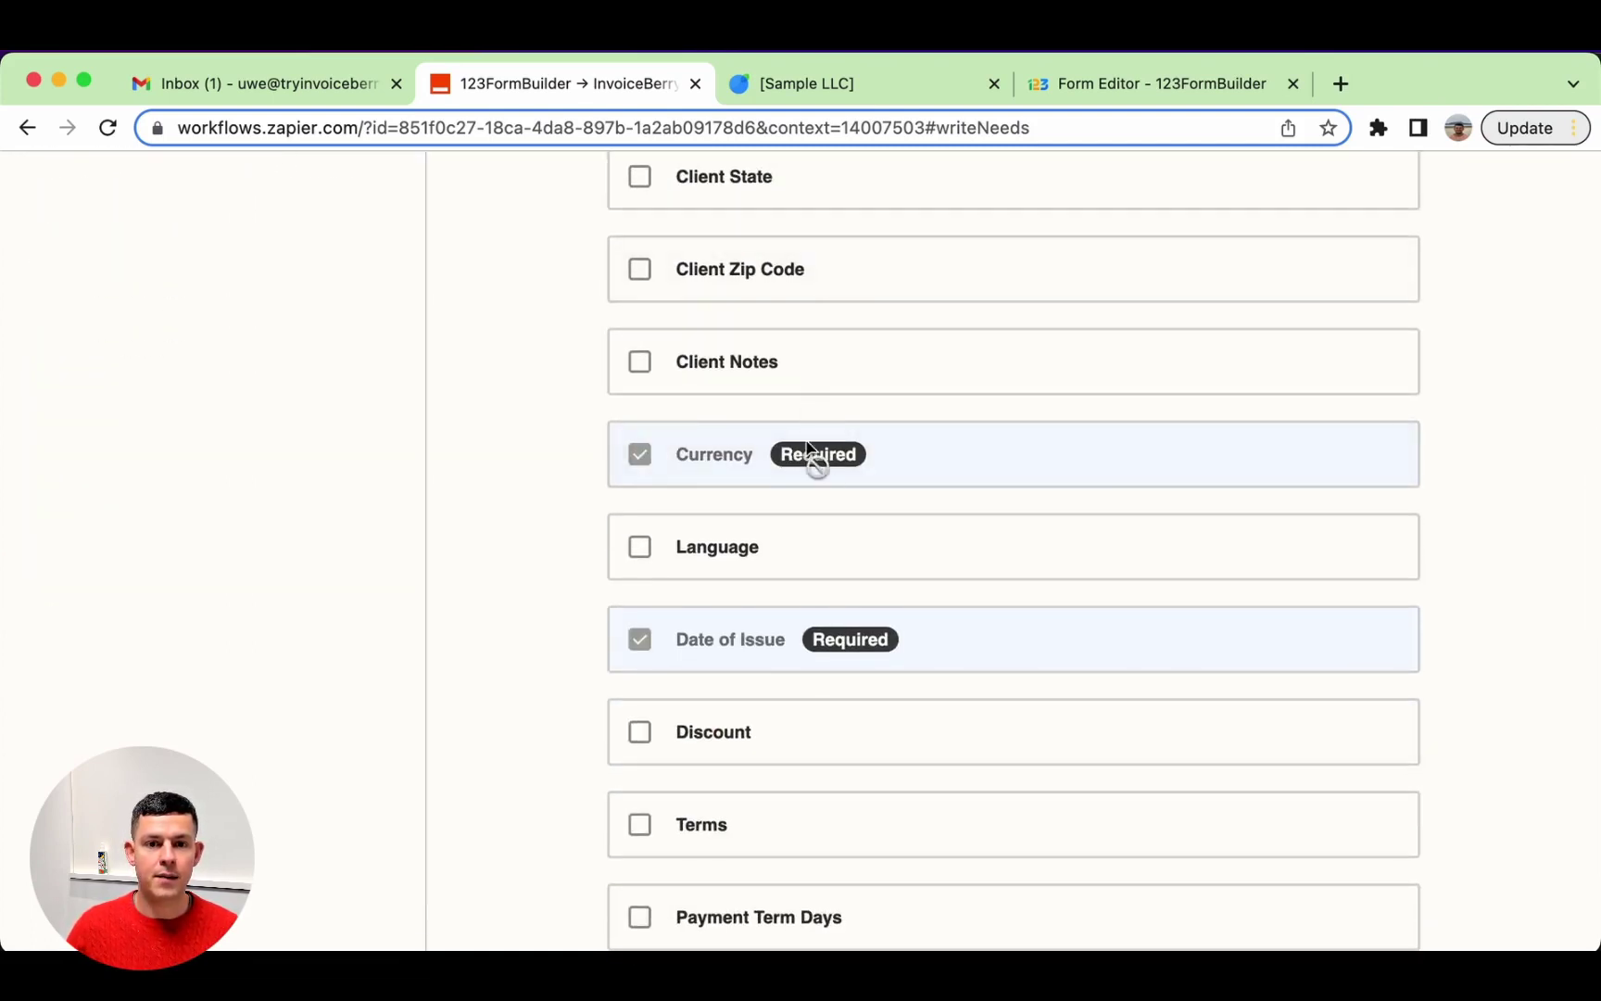
scroll(833, 640, "down", 4)
scroll(833, 640, "up", 20)
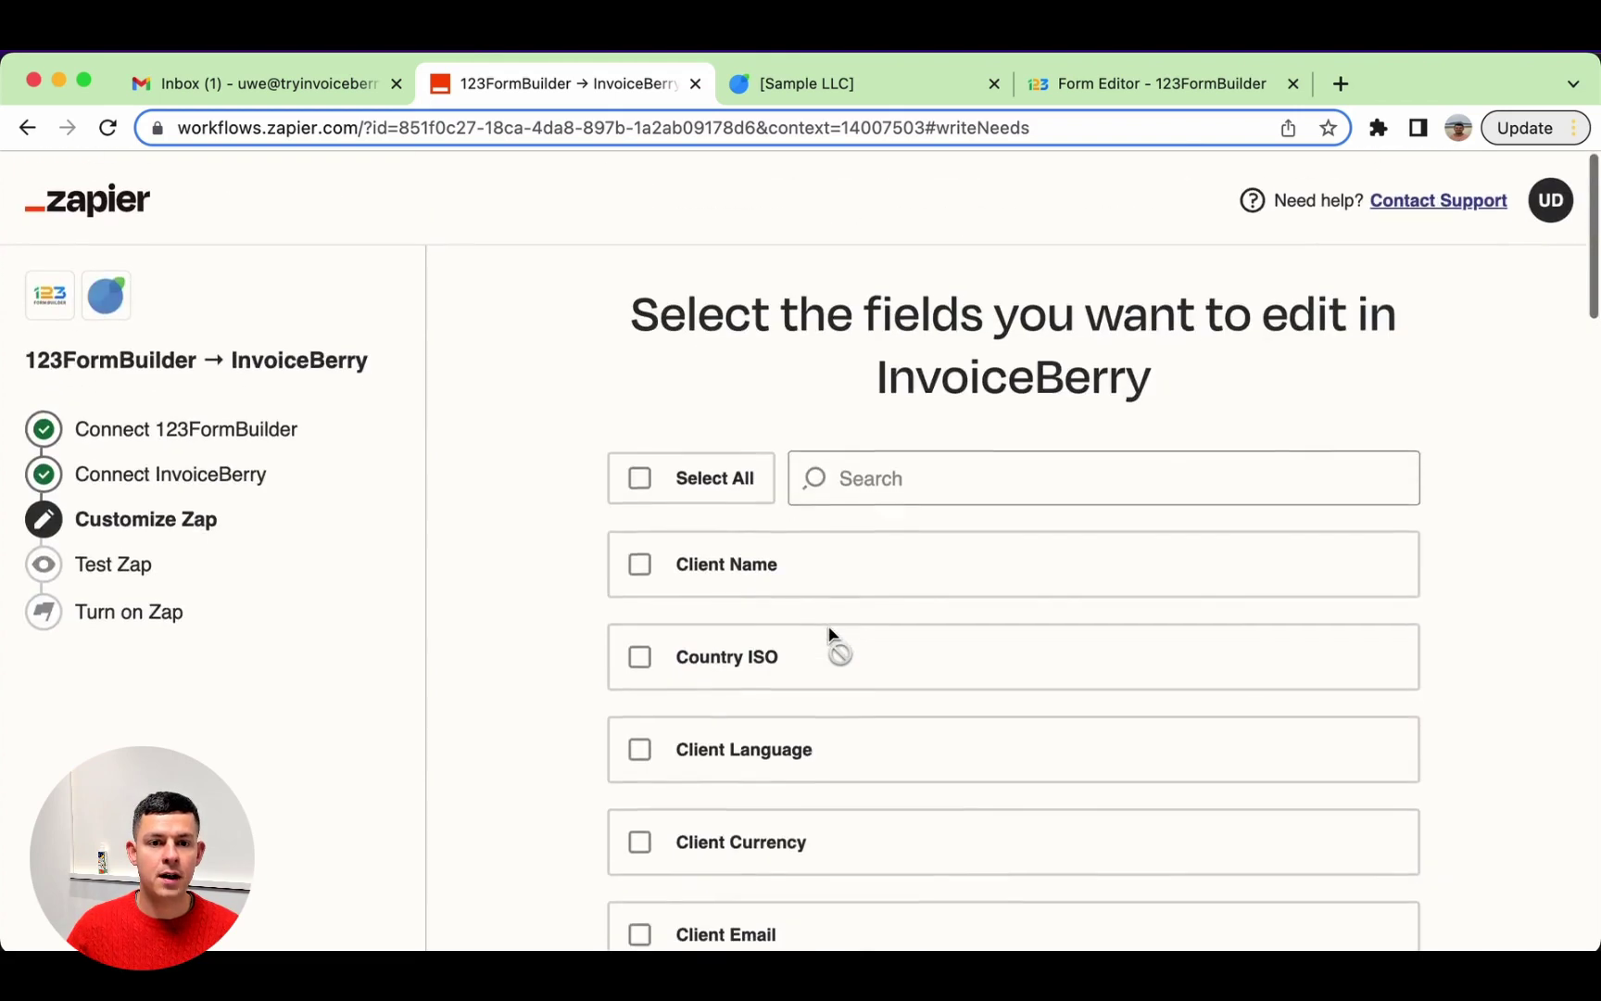
left_click(671, 567)
scroll(676, 571, "down", 2)
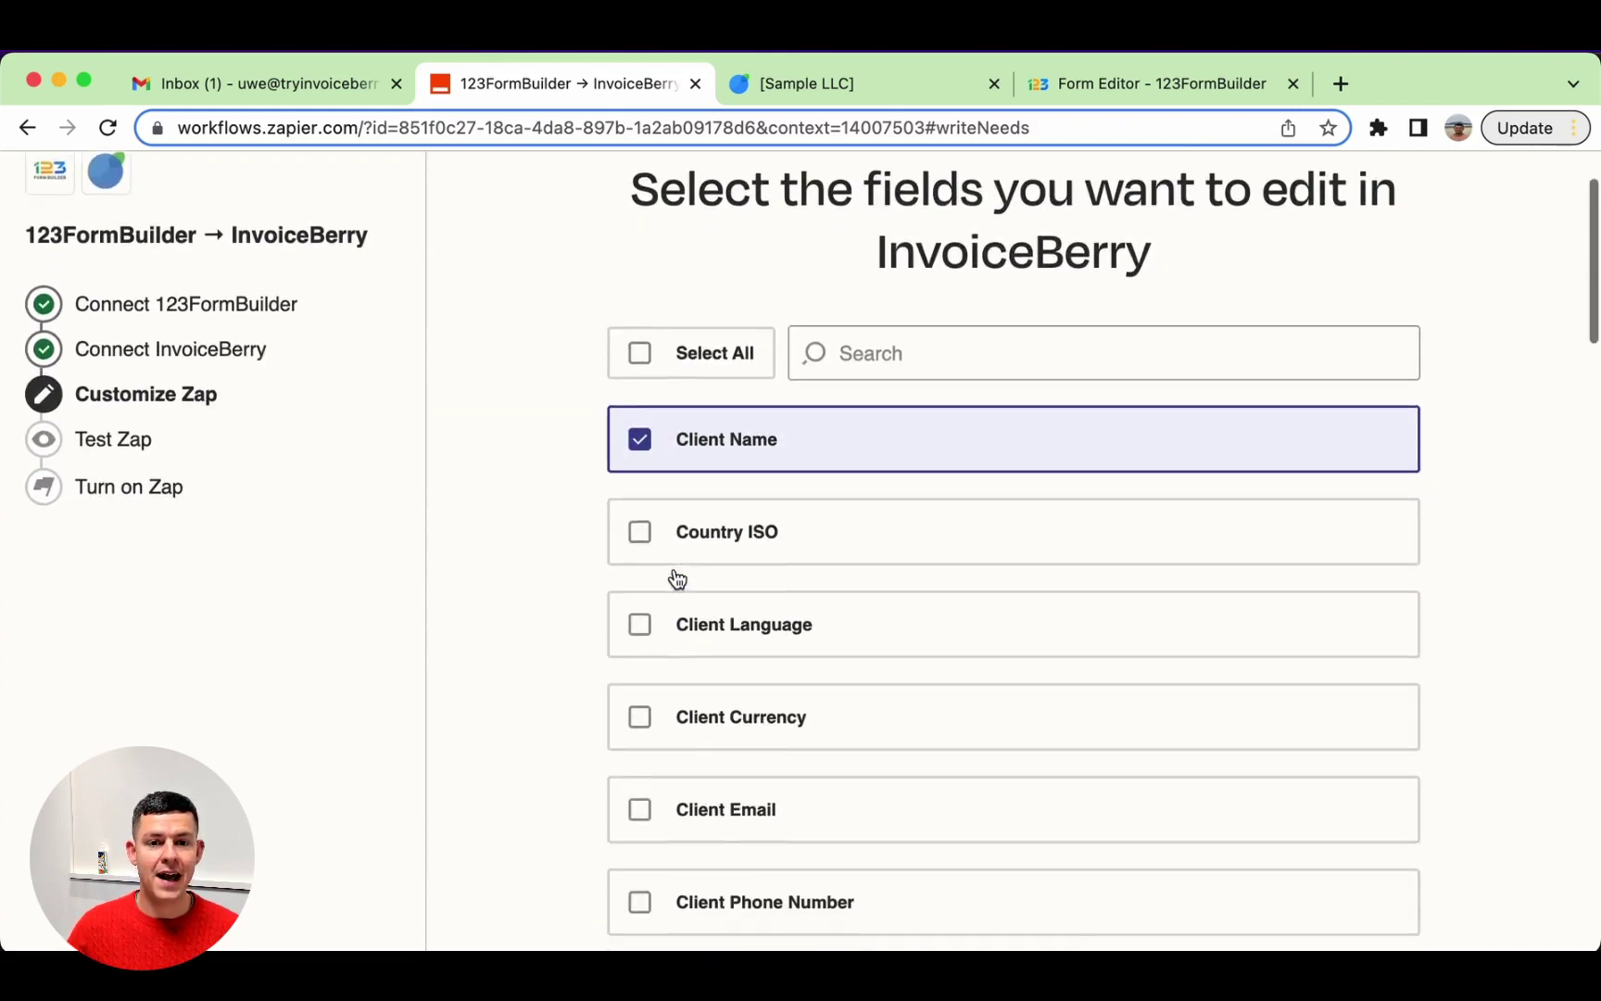
scroll(653, 581, "down", 2)
scroll(789, 593, "down", 4)
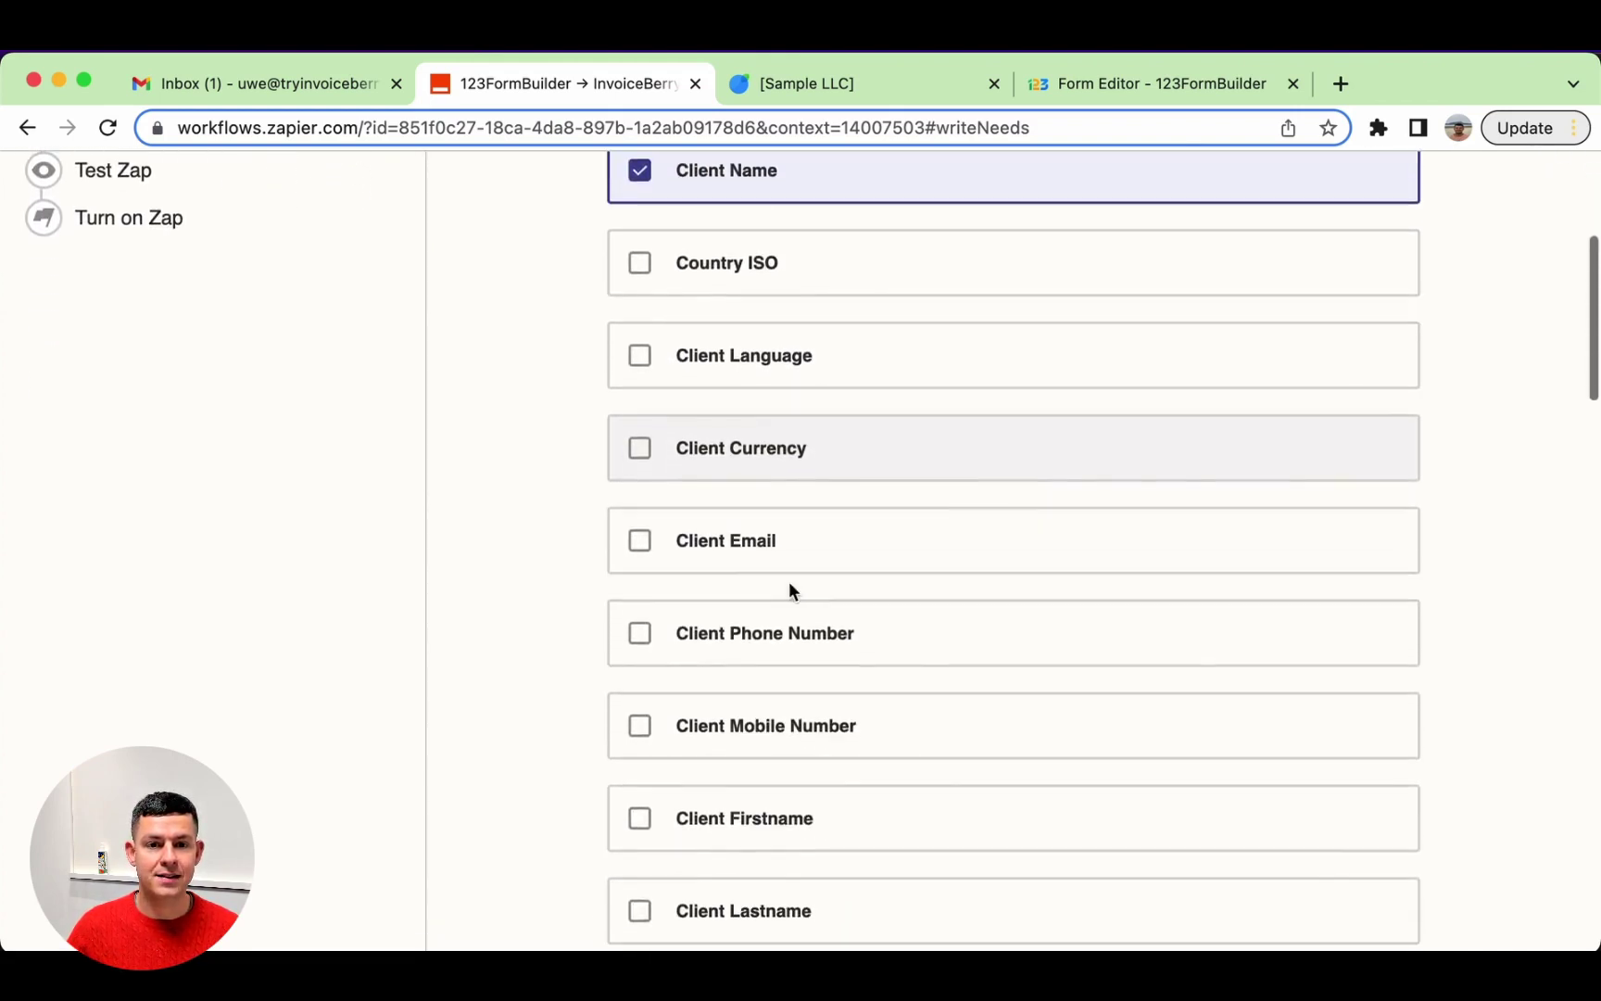
left_click(712, 541)
left_click(727, 628)
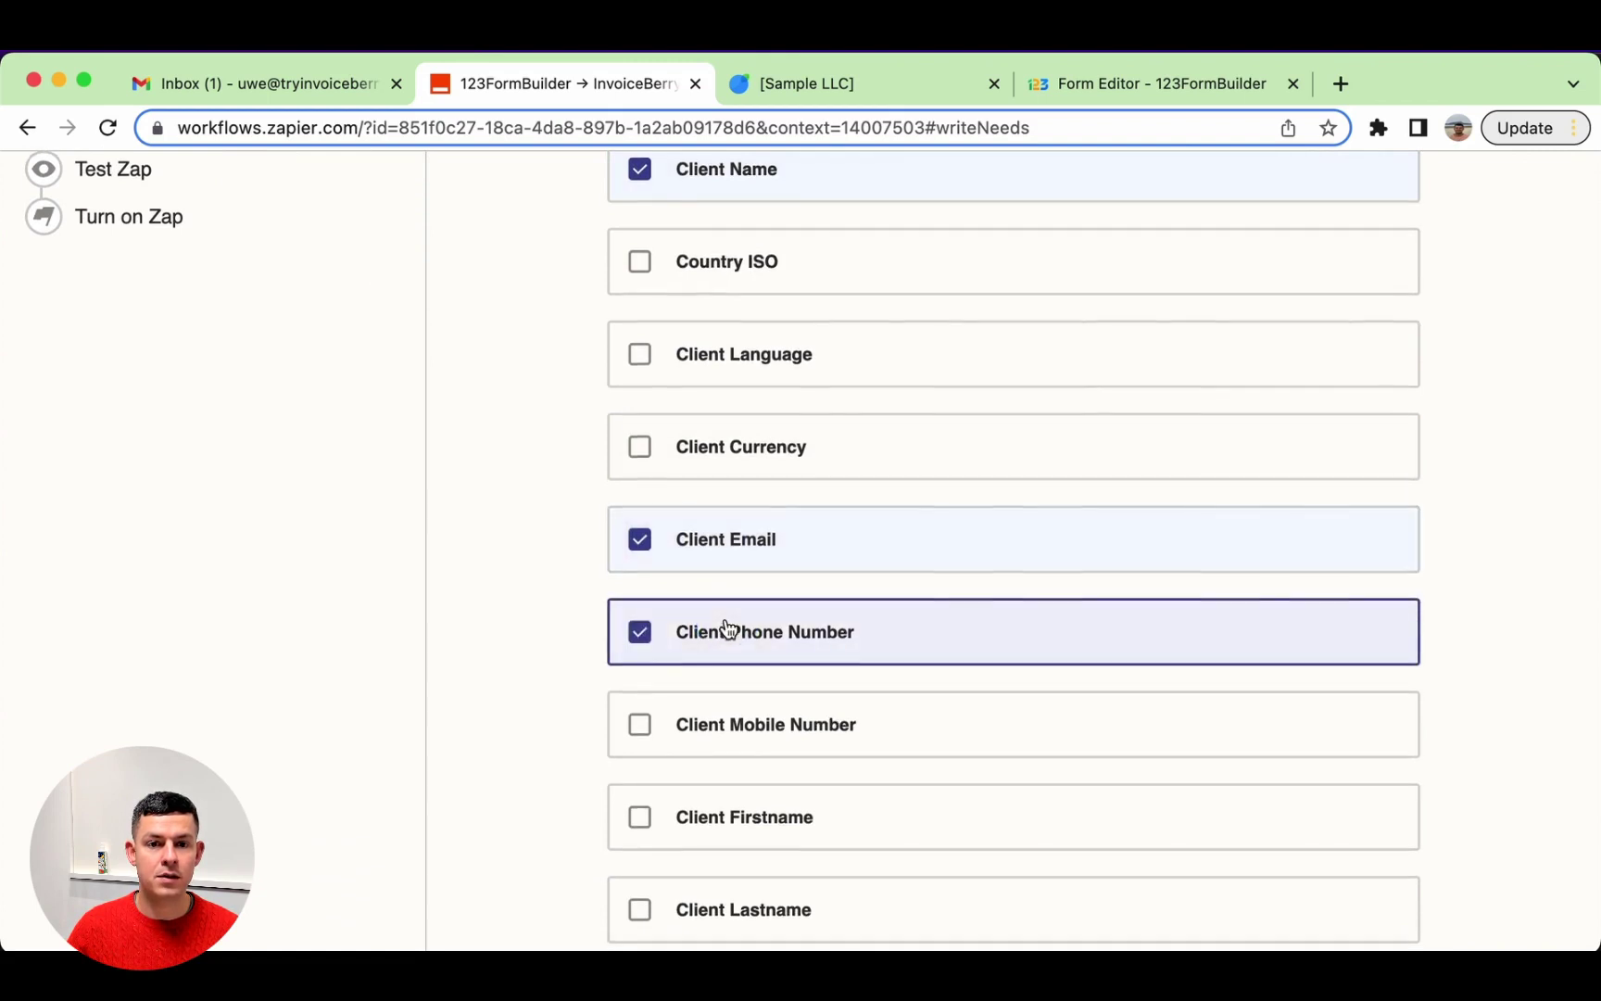
Step: Include Client Firstname, Client Lastname, Street 1 and Client City in the InvoiceBerry fields to edit
scroll(726, 629, "down", 4)
left_click(815, 616)
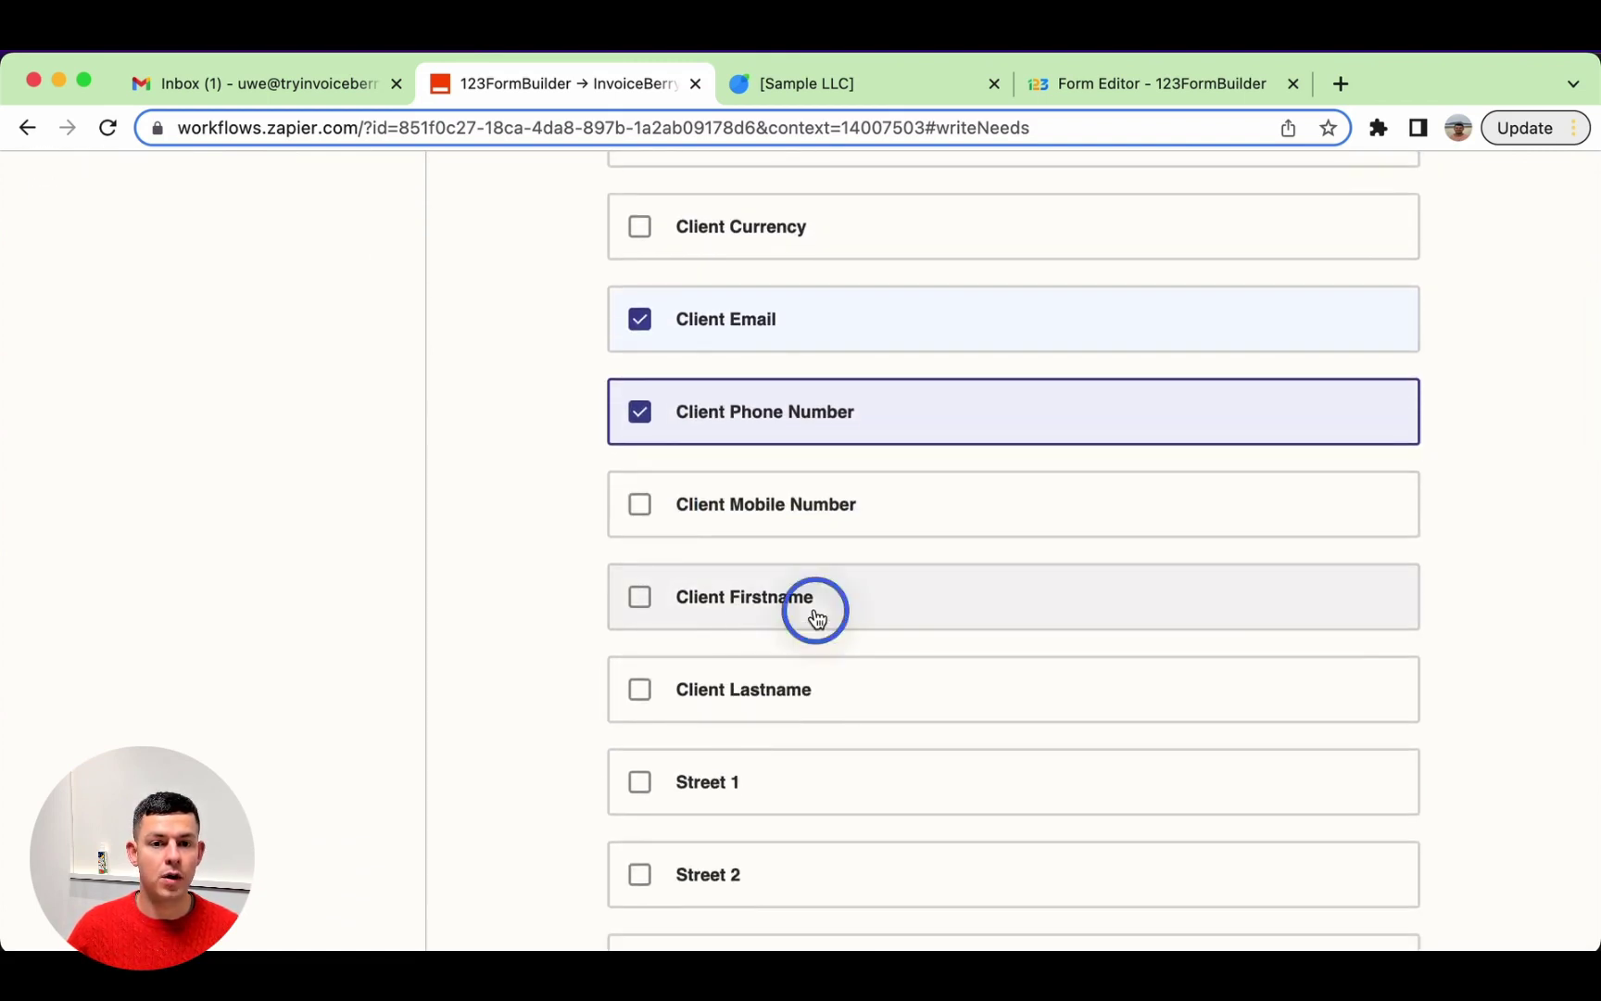
left_click(804, 697)
scroll(803, 700, "down", 4)
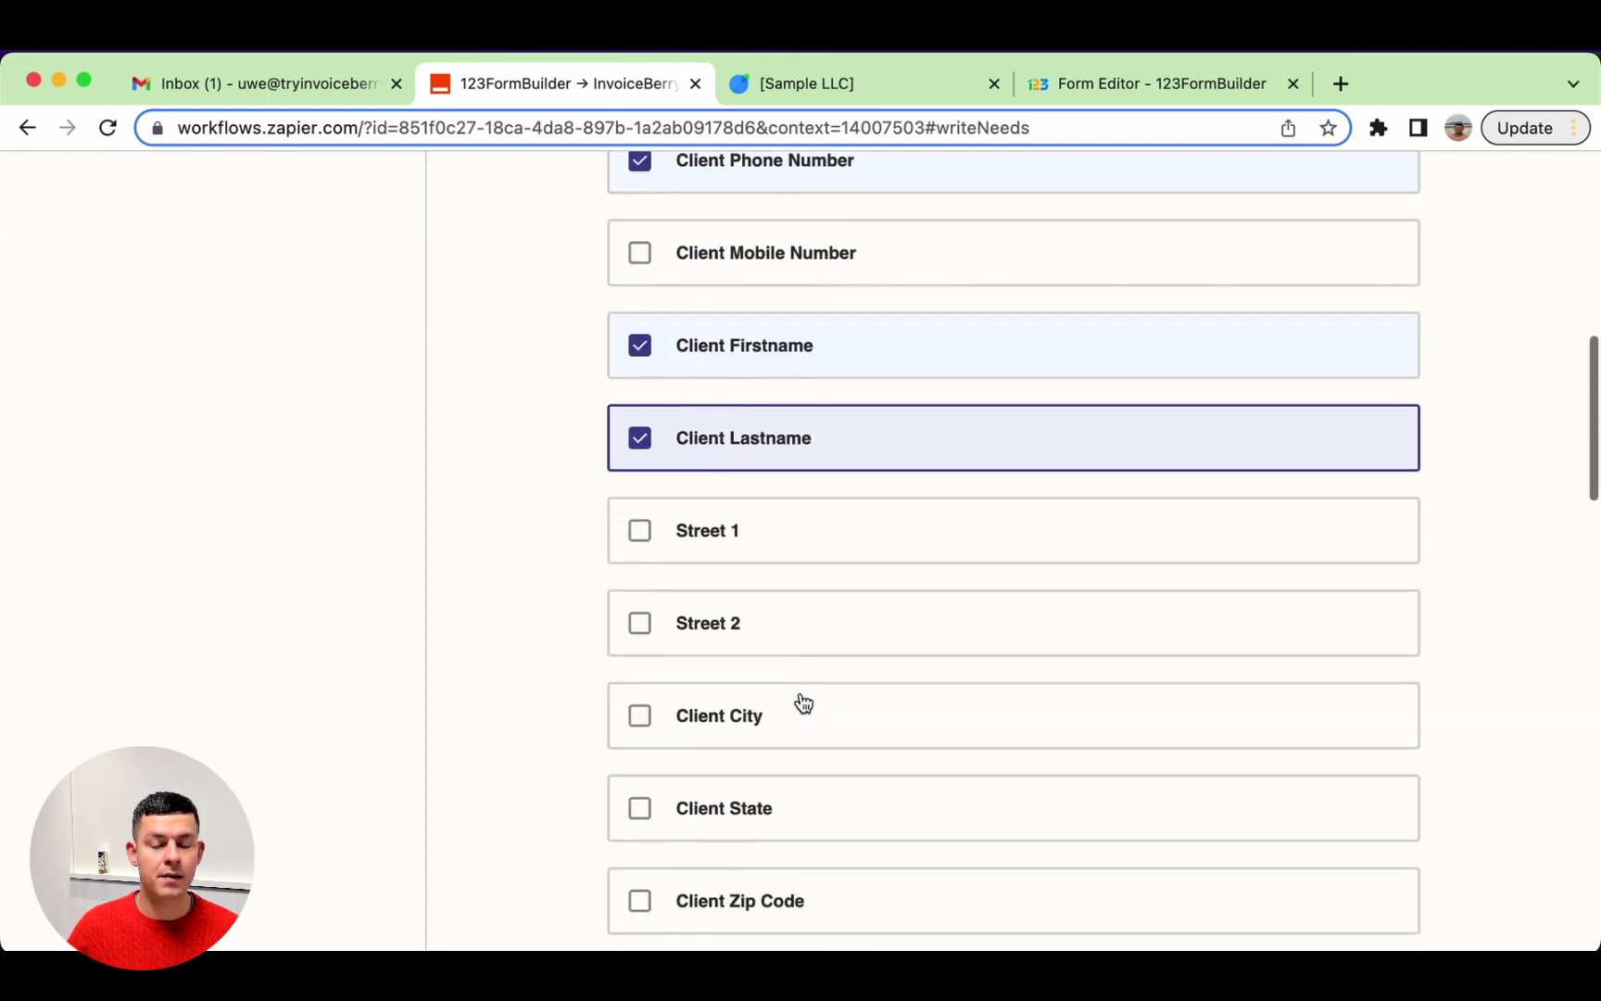
left_click(703, 530)
scroll(700, 538, "down", 4)
left_click(702, 498)
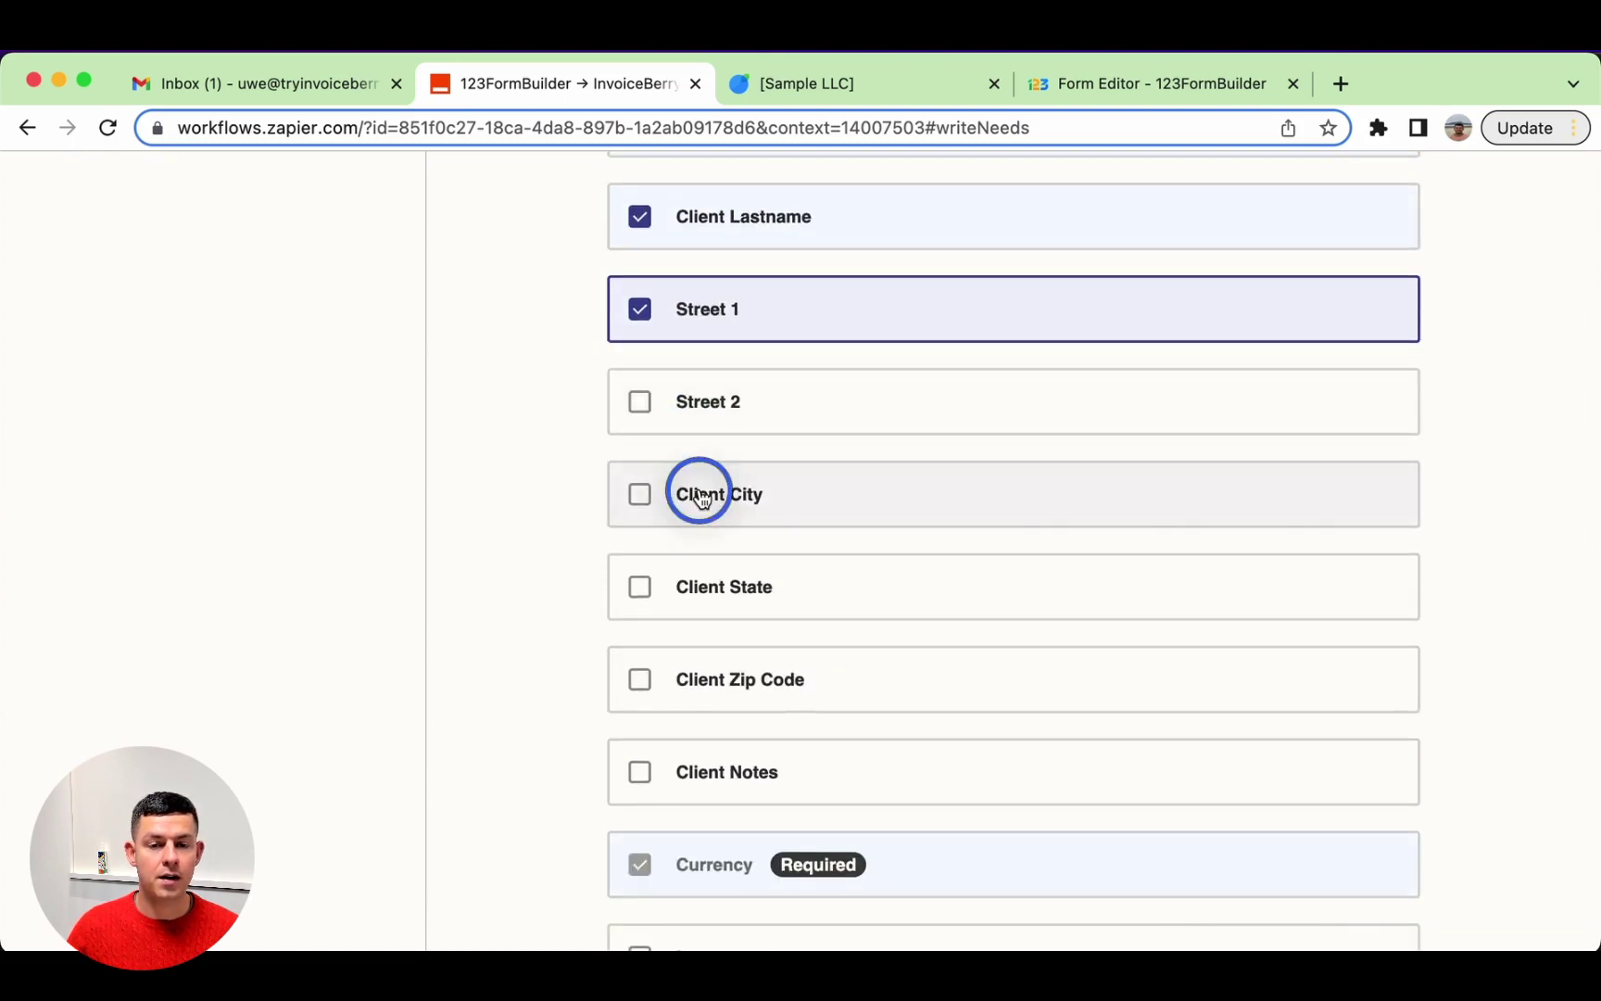
Step: Include Item Description, Item Unit Cost and Item Quantity in the InvoiceBerry fields to edit
scroll(727, 681, "down", 4)
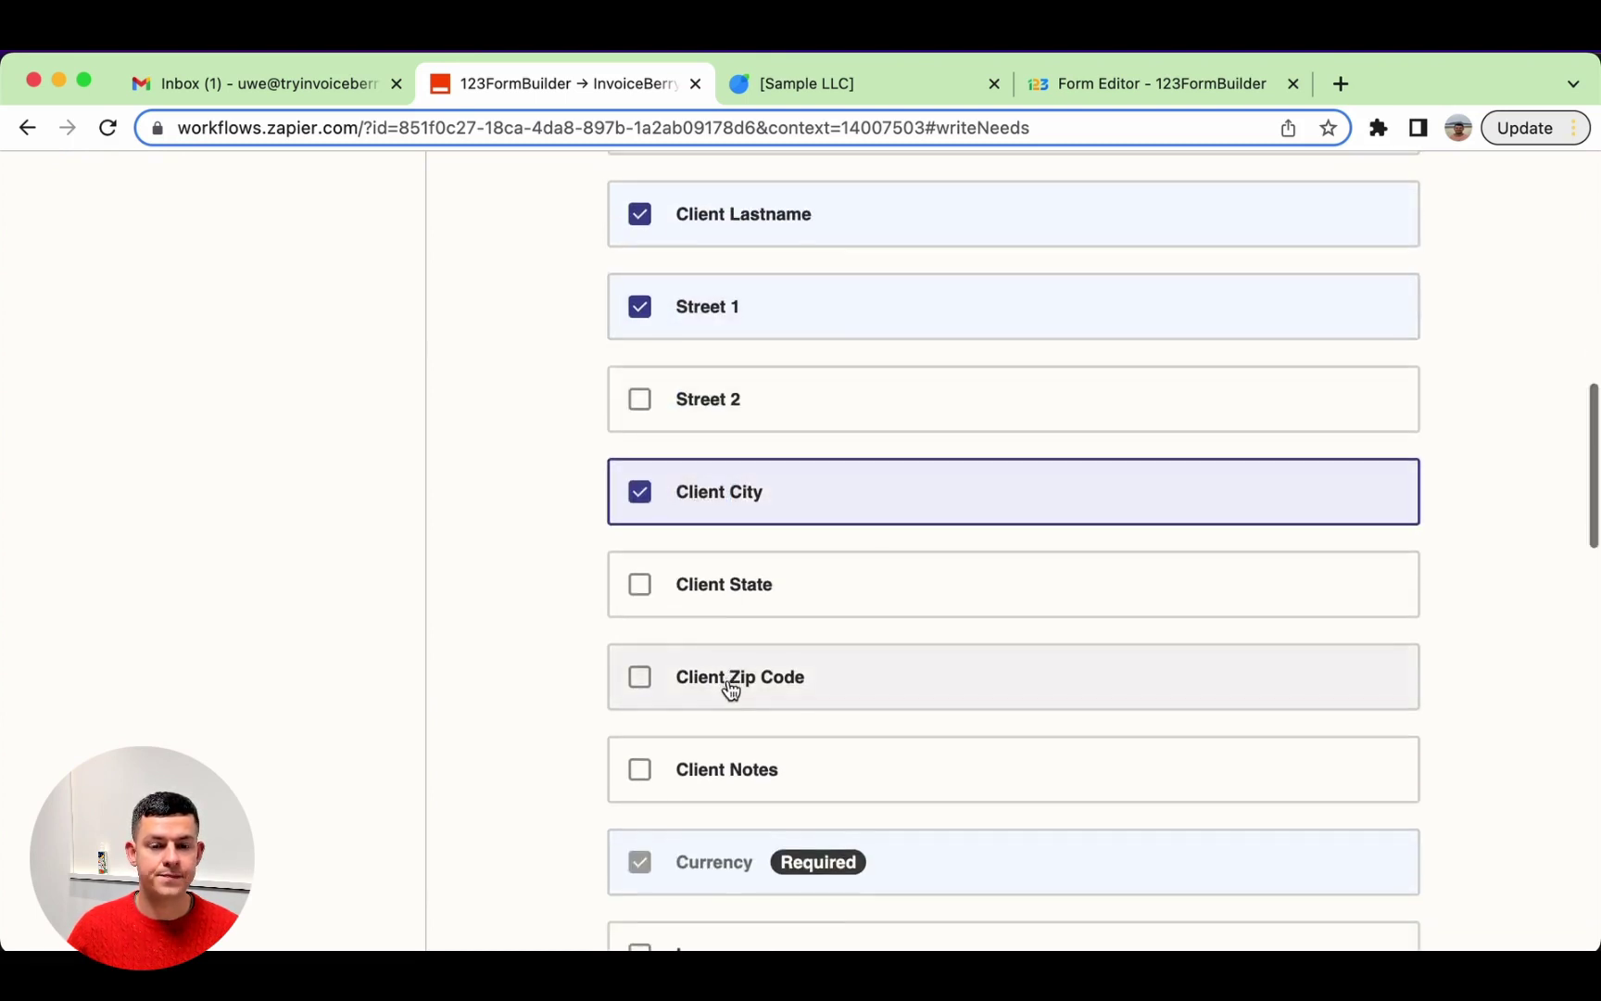
scroll(731, 690, "down", 12)
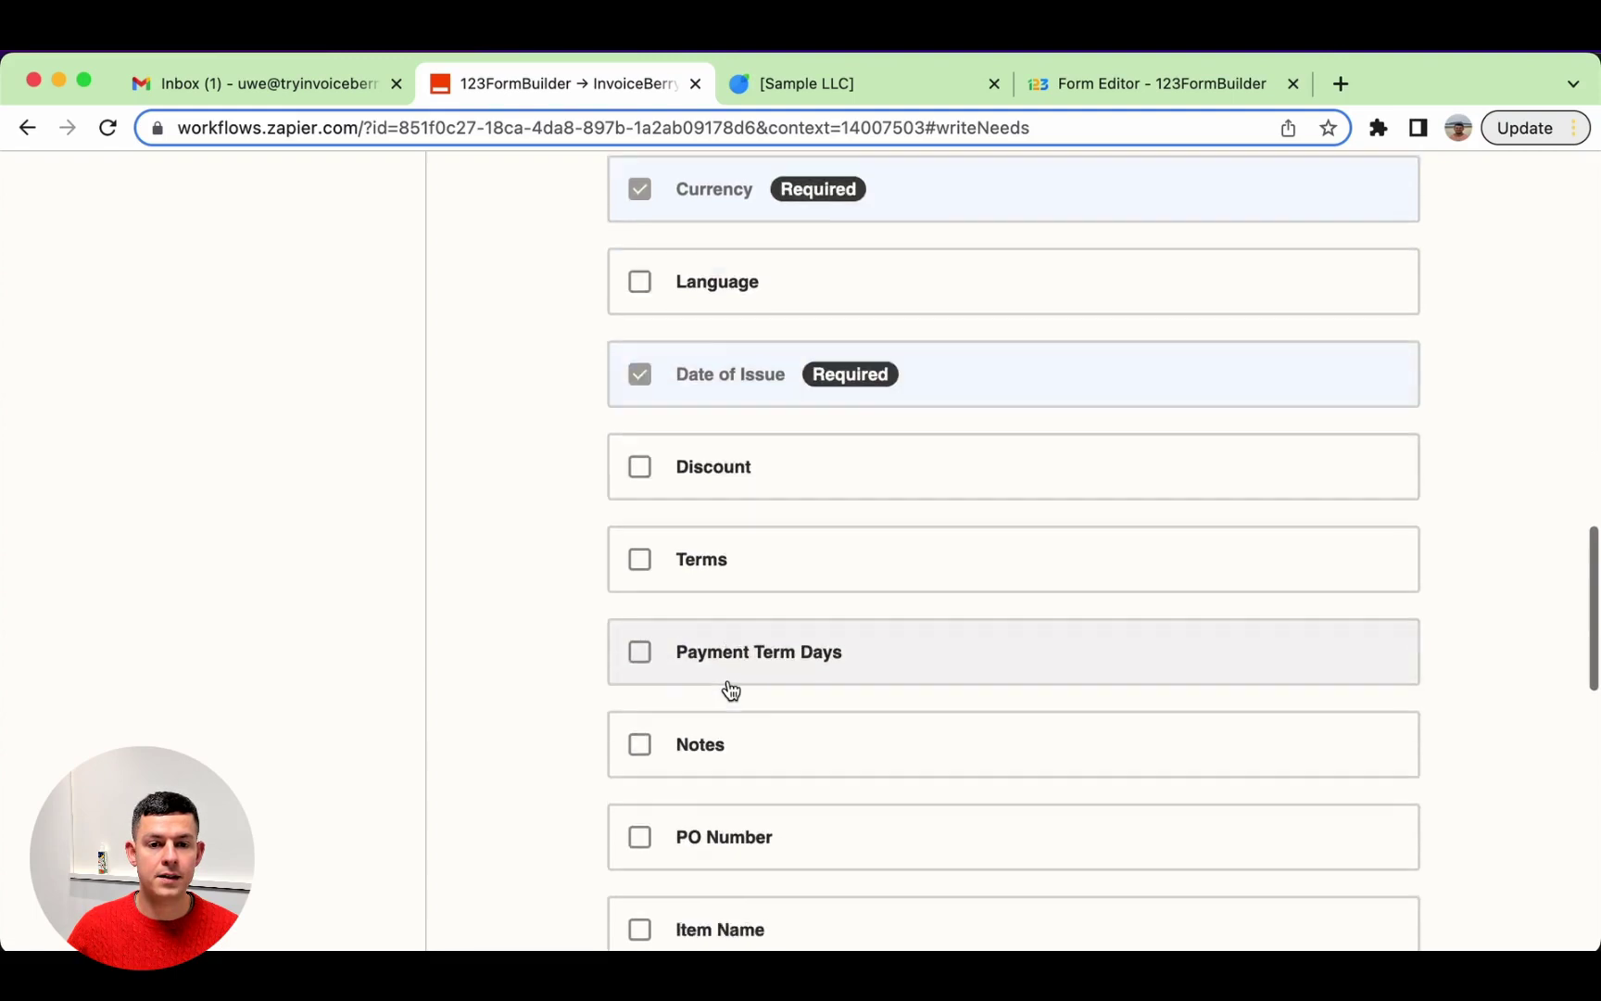
scroll(729, 686, "down", 6)
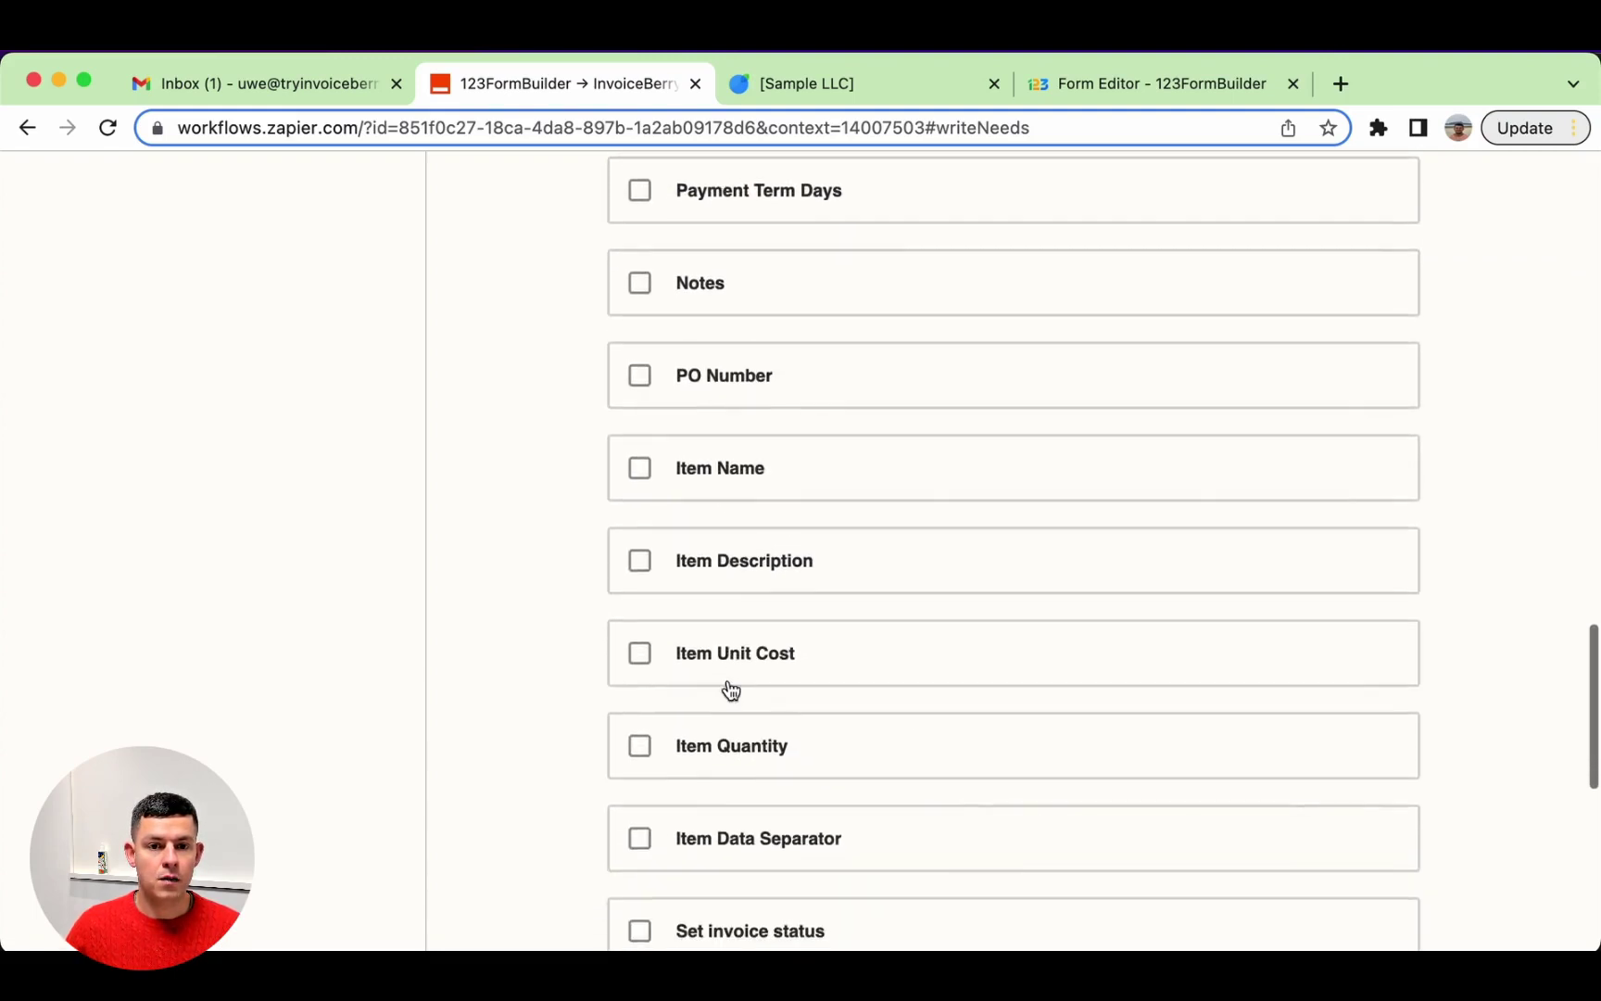
left_click(789, 549)
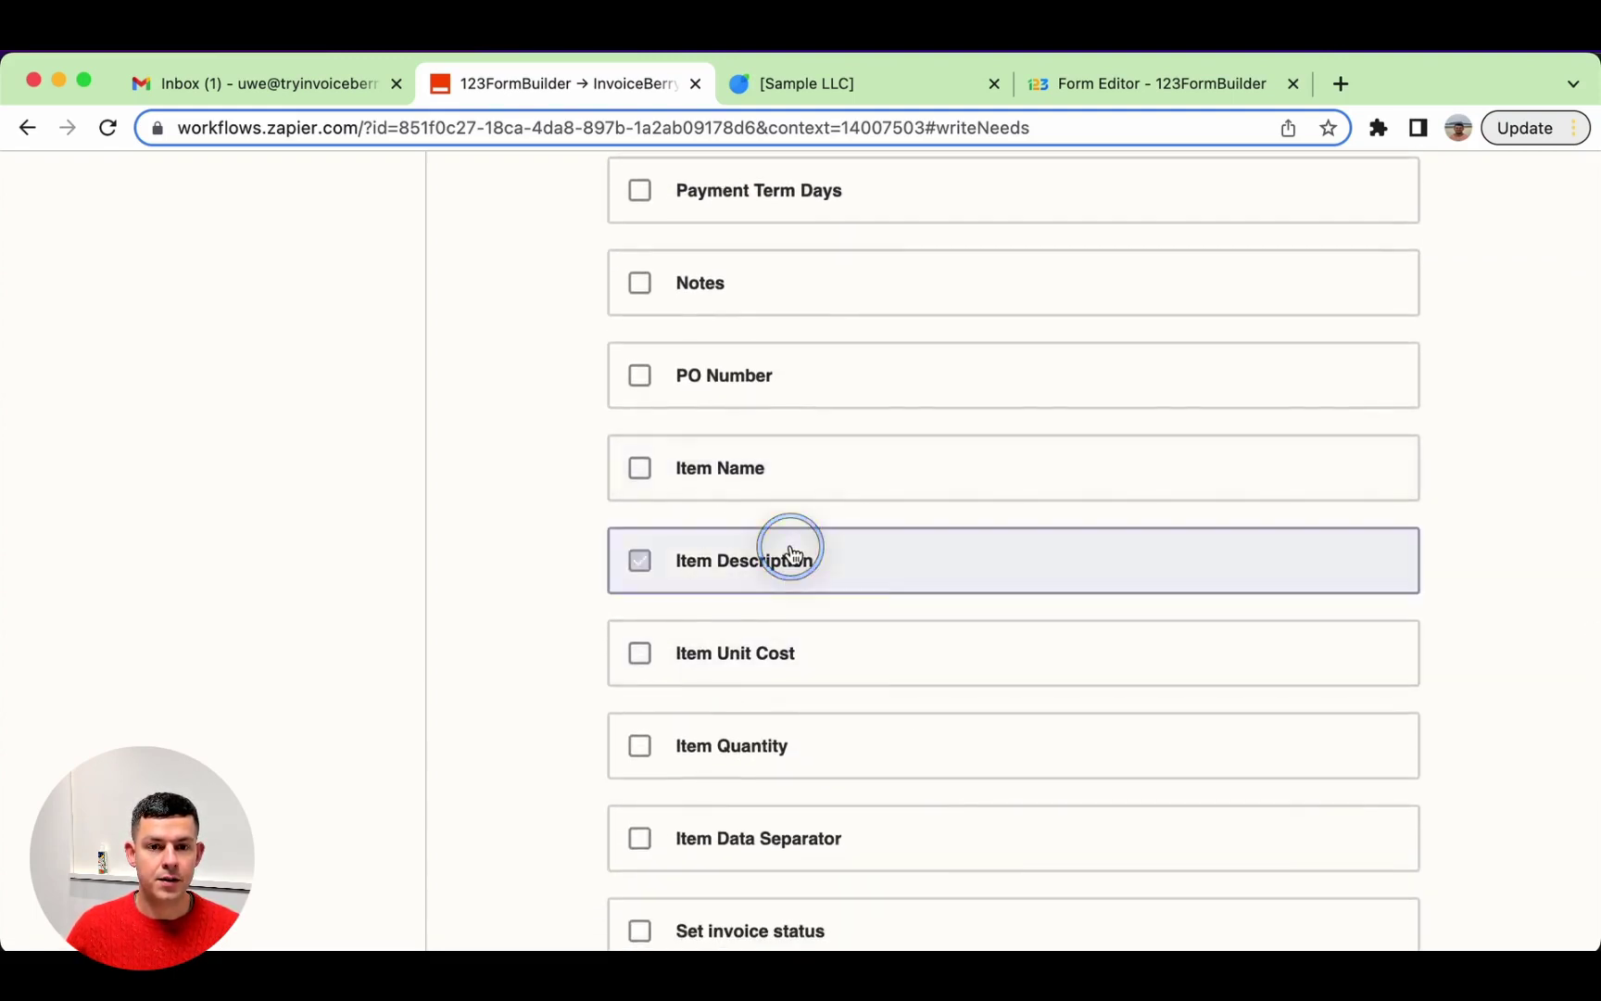
left_click(780, 649)
left_click(772, 749)
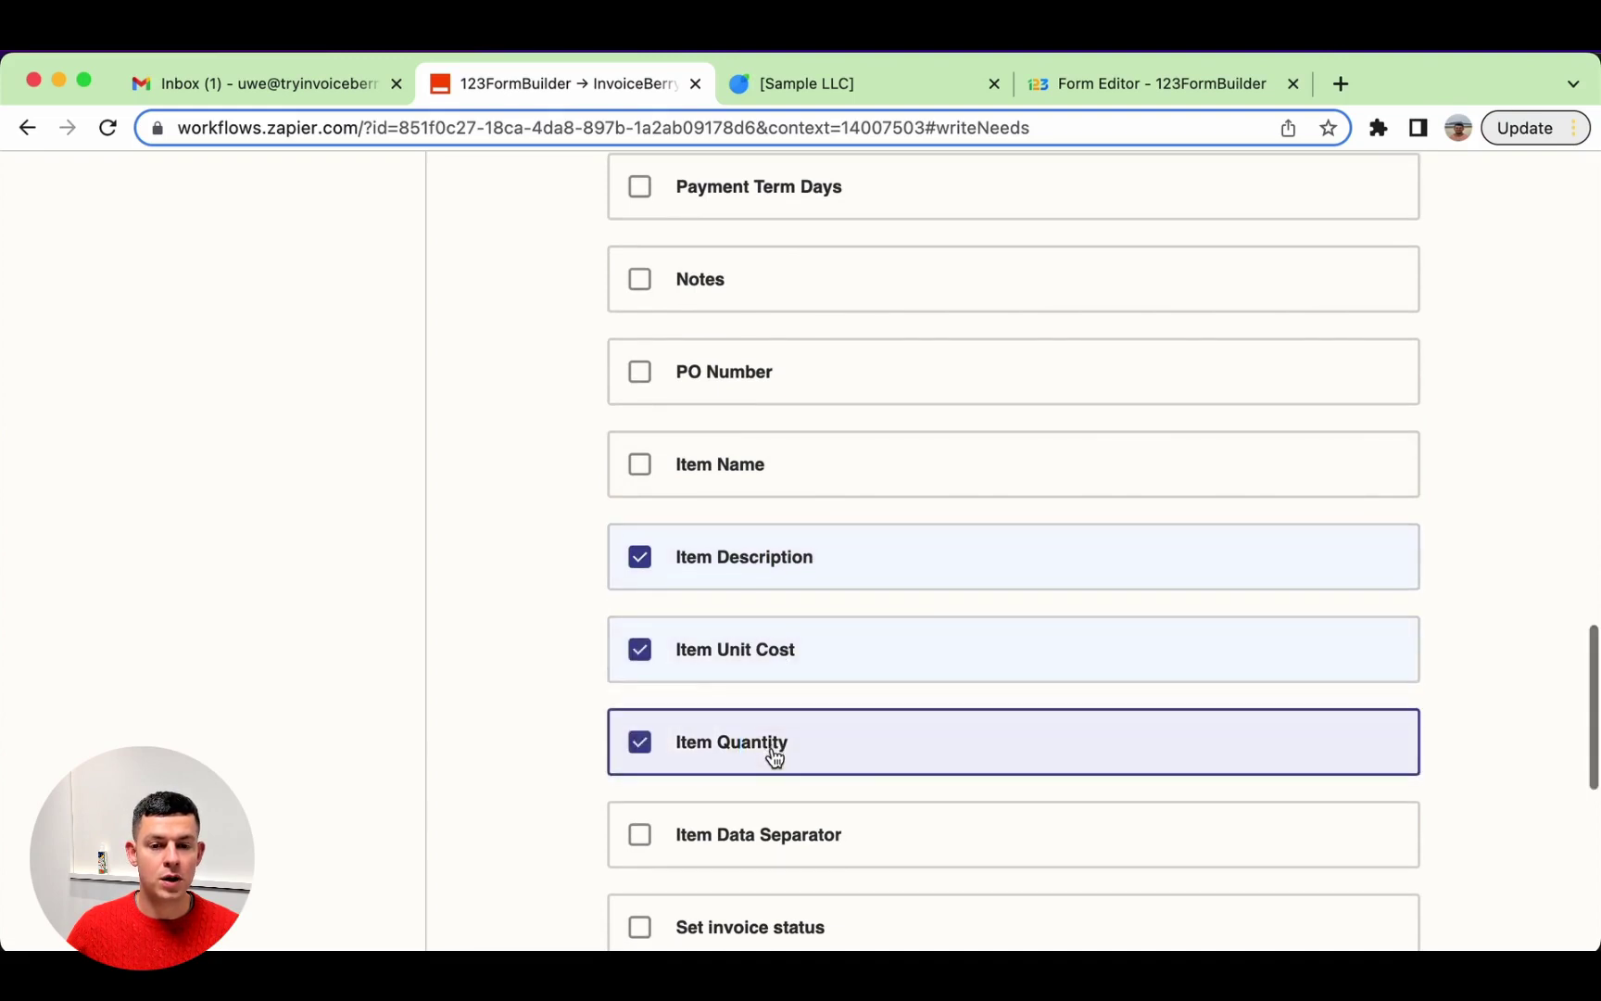
Step: Include the Send Invoice option in the InvoiceBerry fields to edit
scroll(774, 753, "down", 5)
scroll(772, 755, "down", 6)
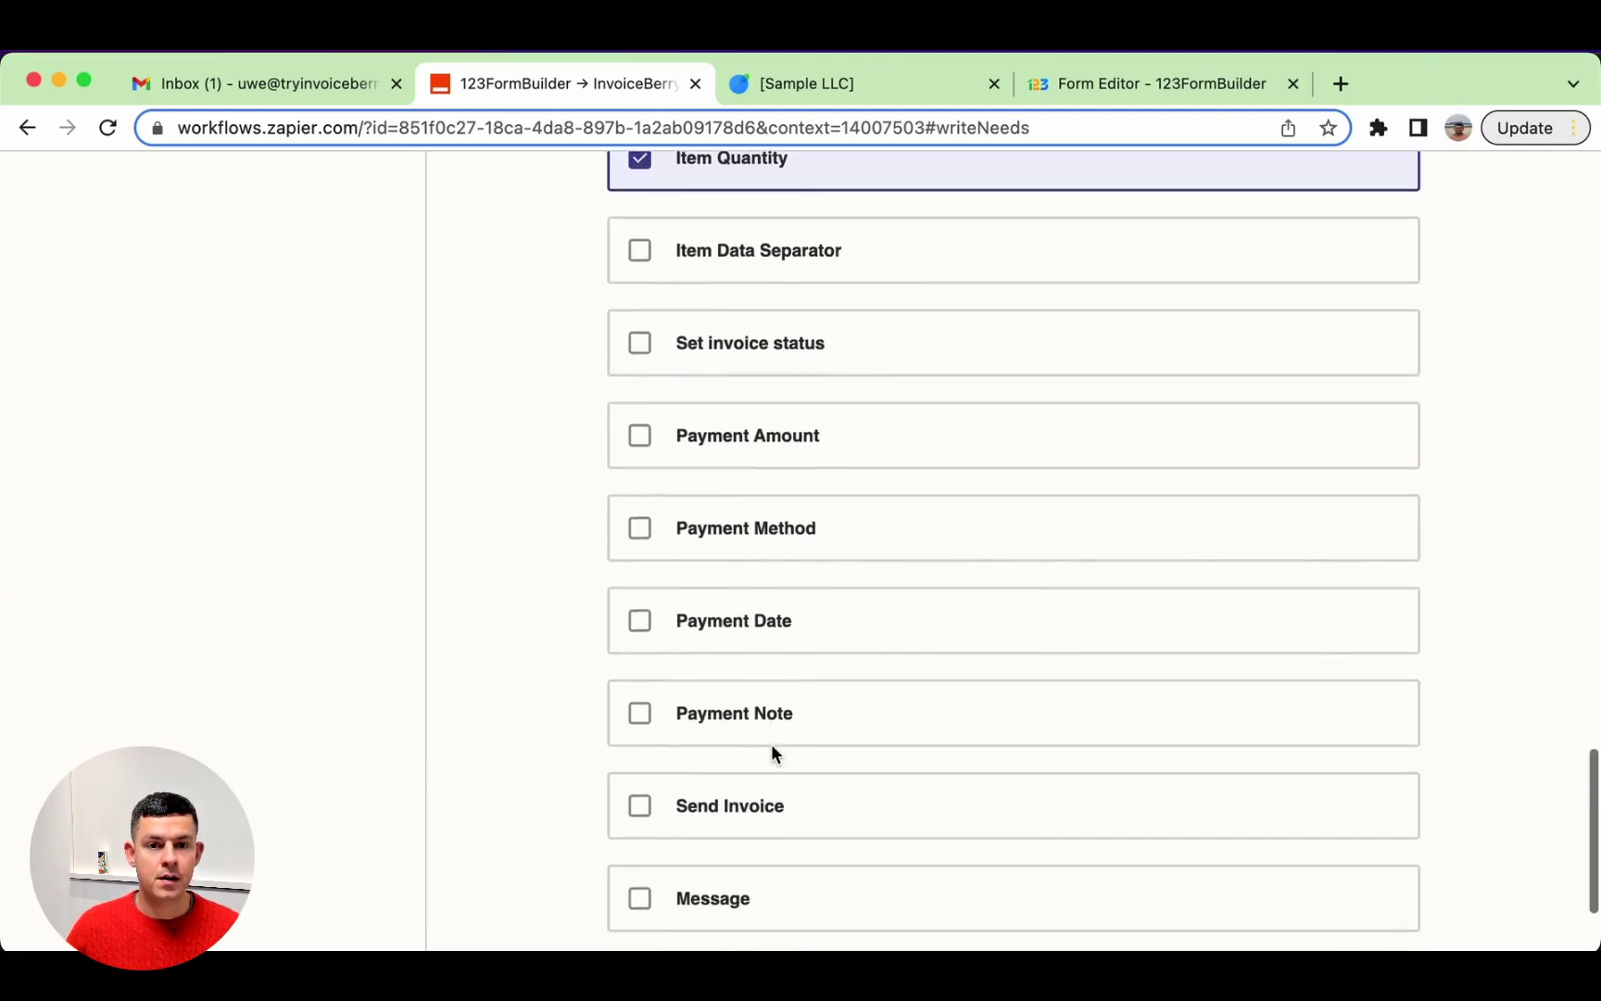
scroll(768, 519, "down", 3)
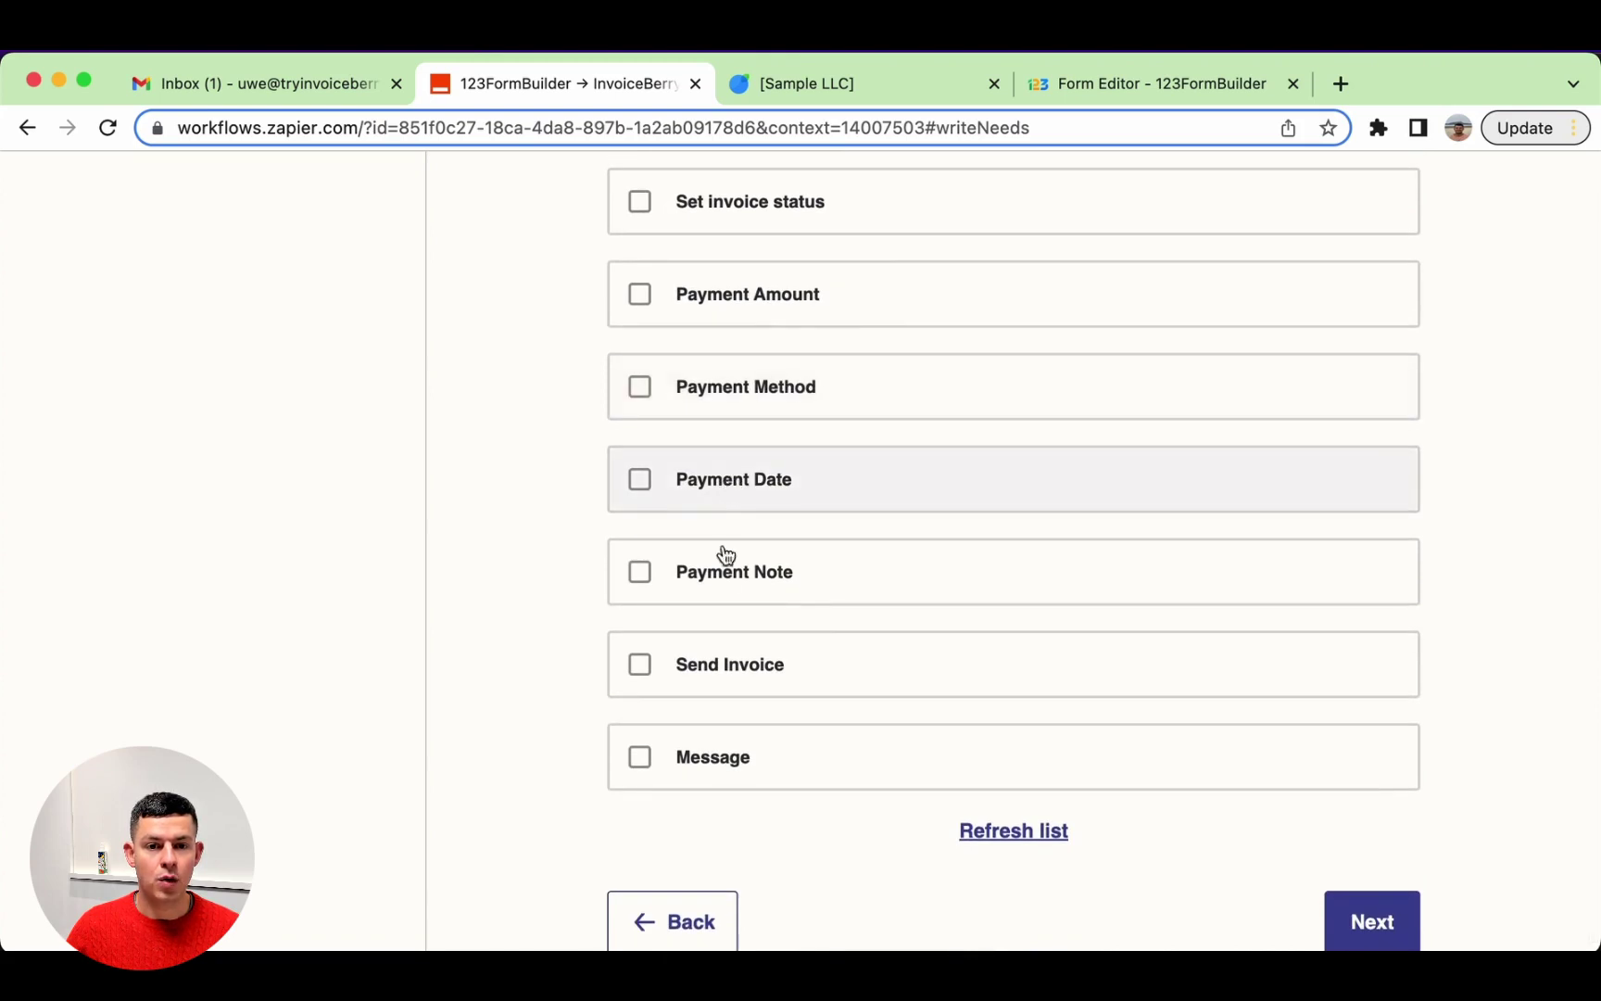
left_click(731, 684)
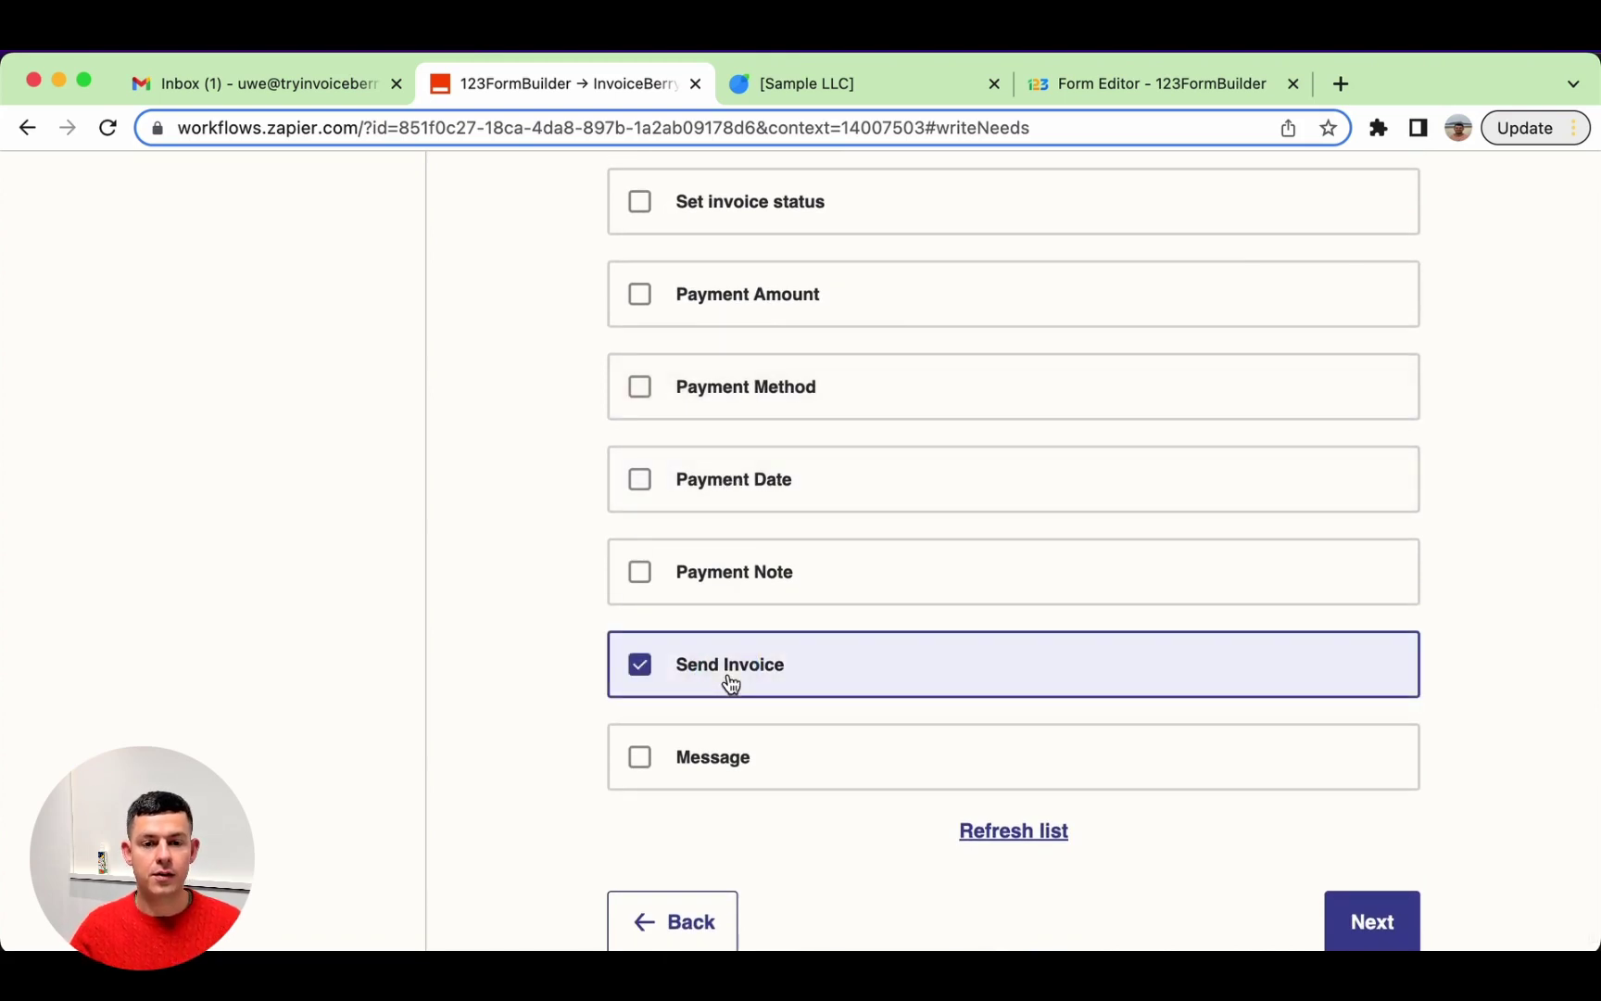
scroll(731, 683, "down", 1)
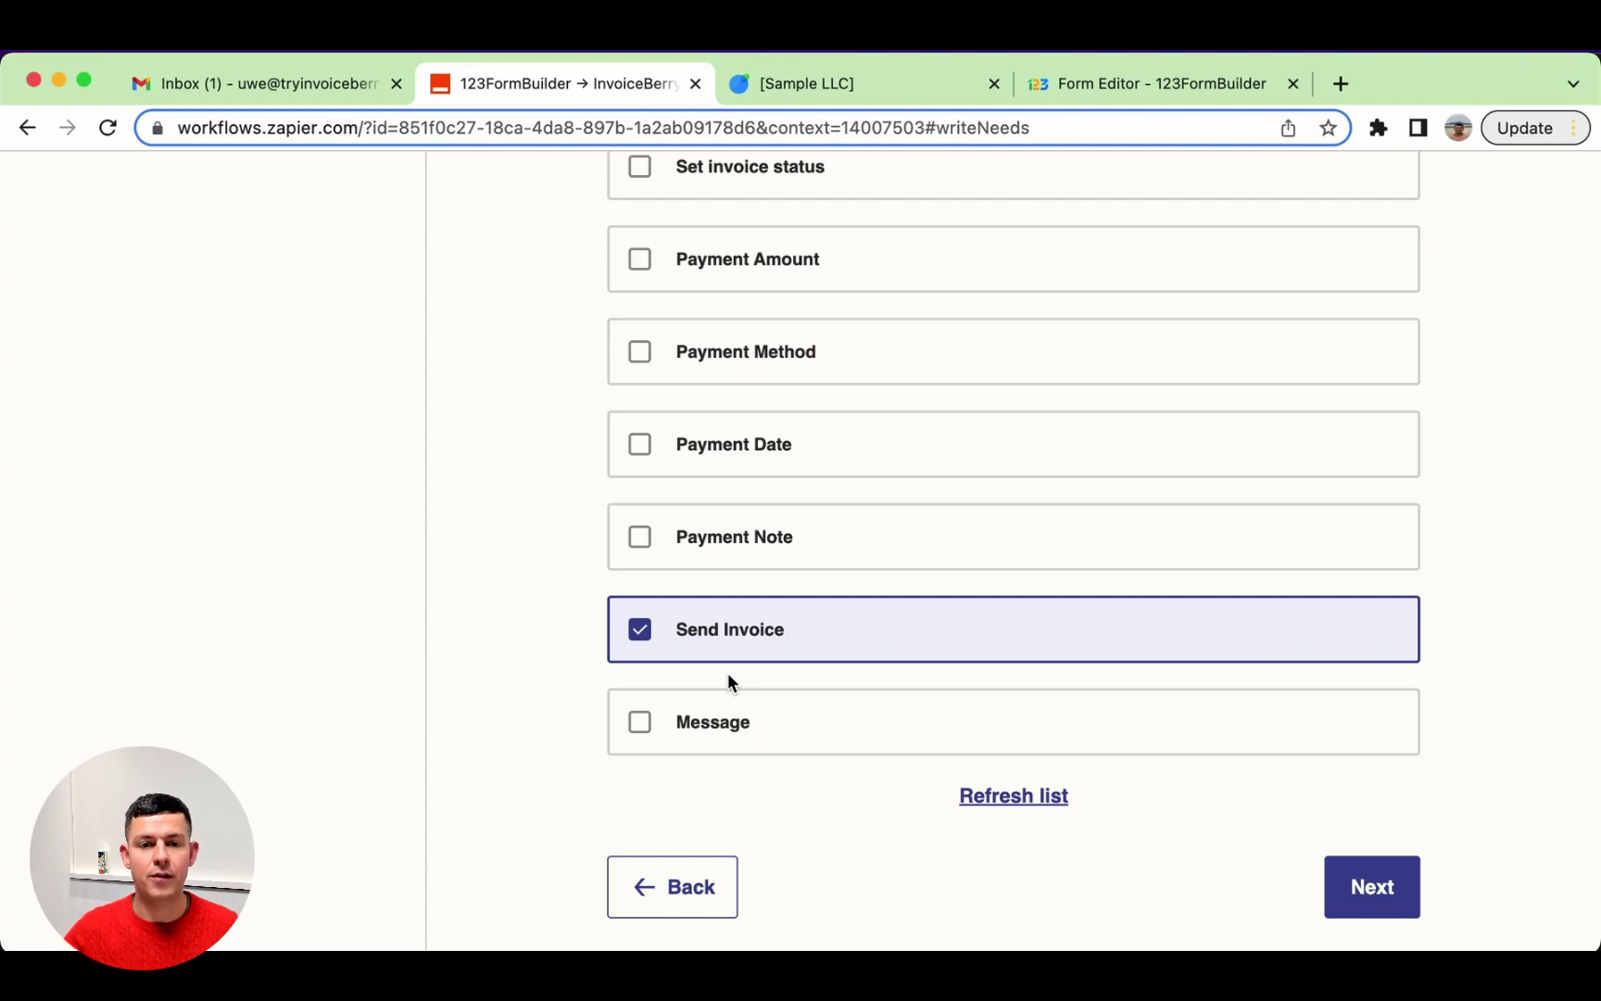
left_click(1388, 895)
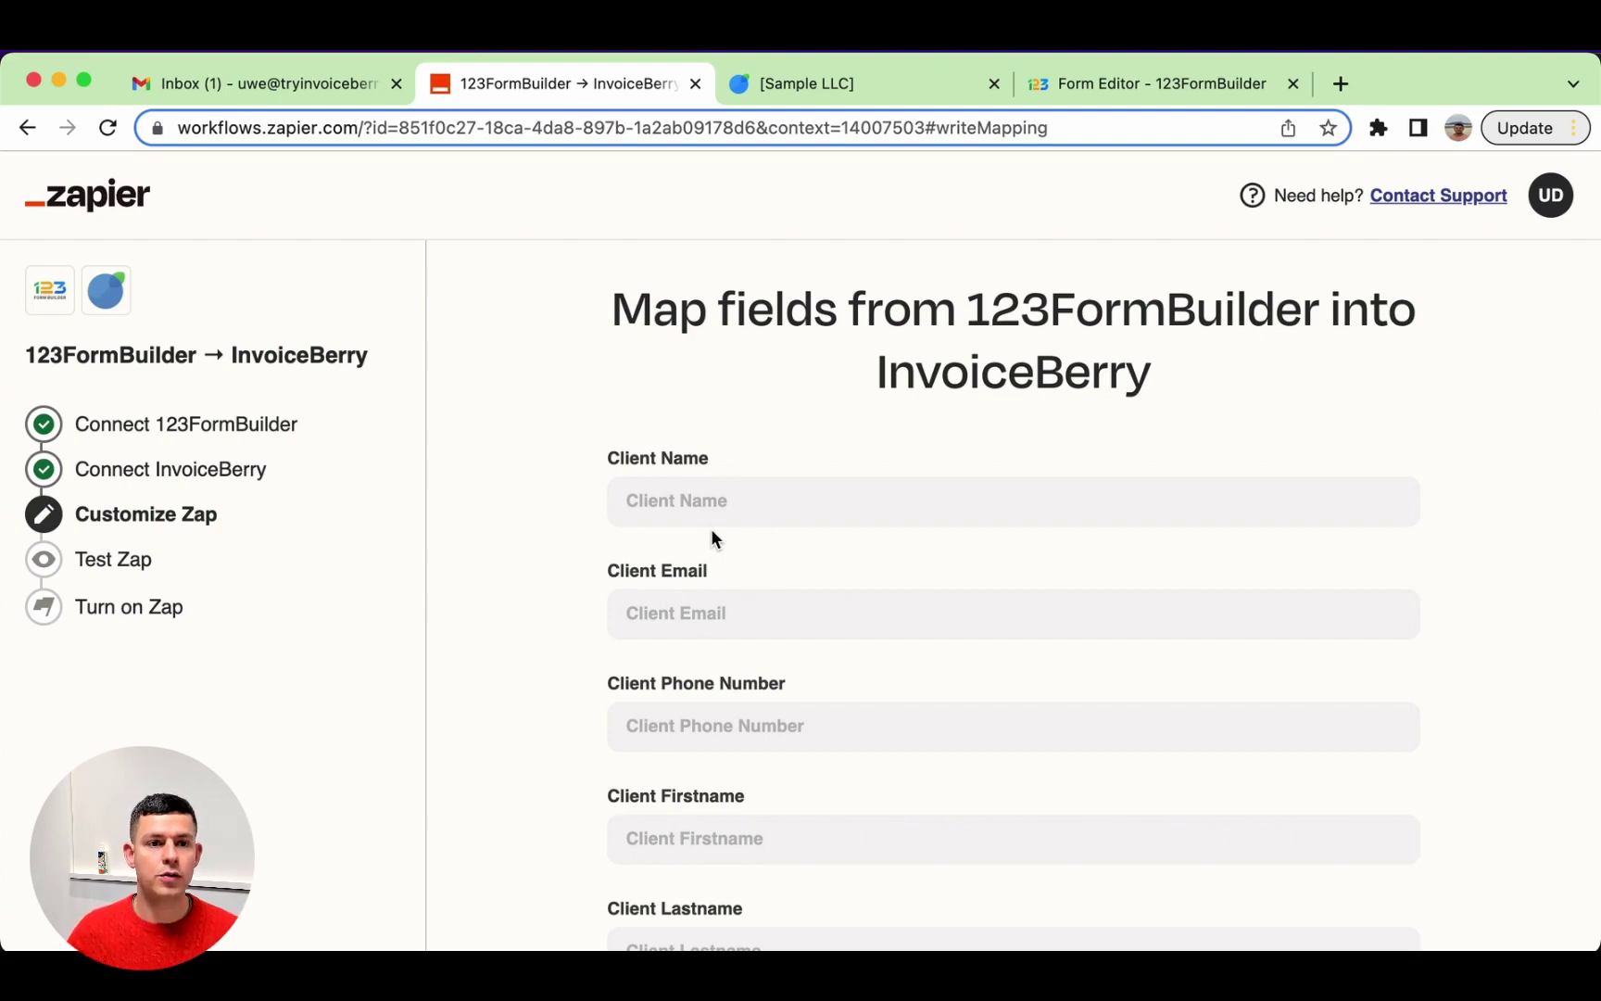
left_click(758, 487)
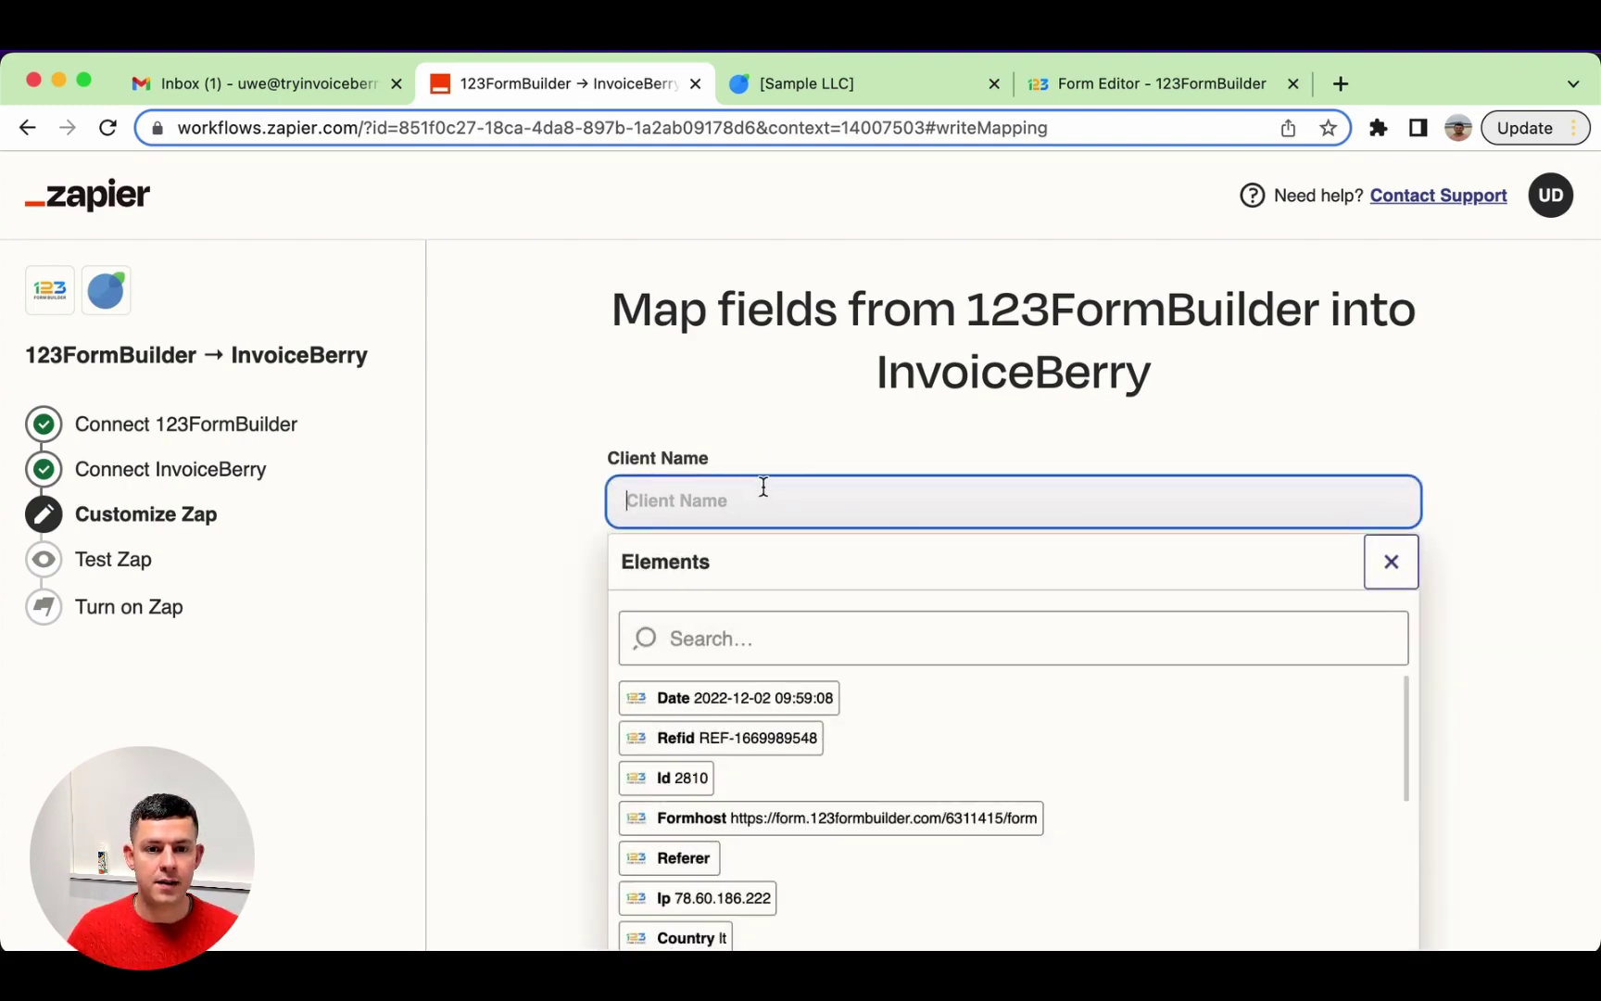
scroll(886, 458, "down", 3)
scroll(908, 458, "down", 10)
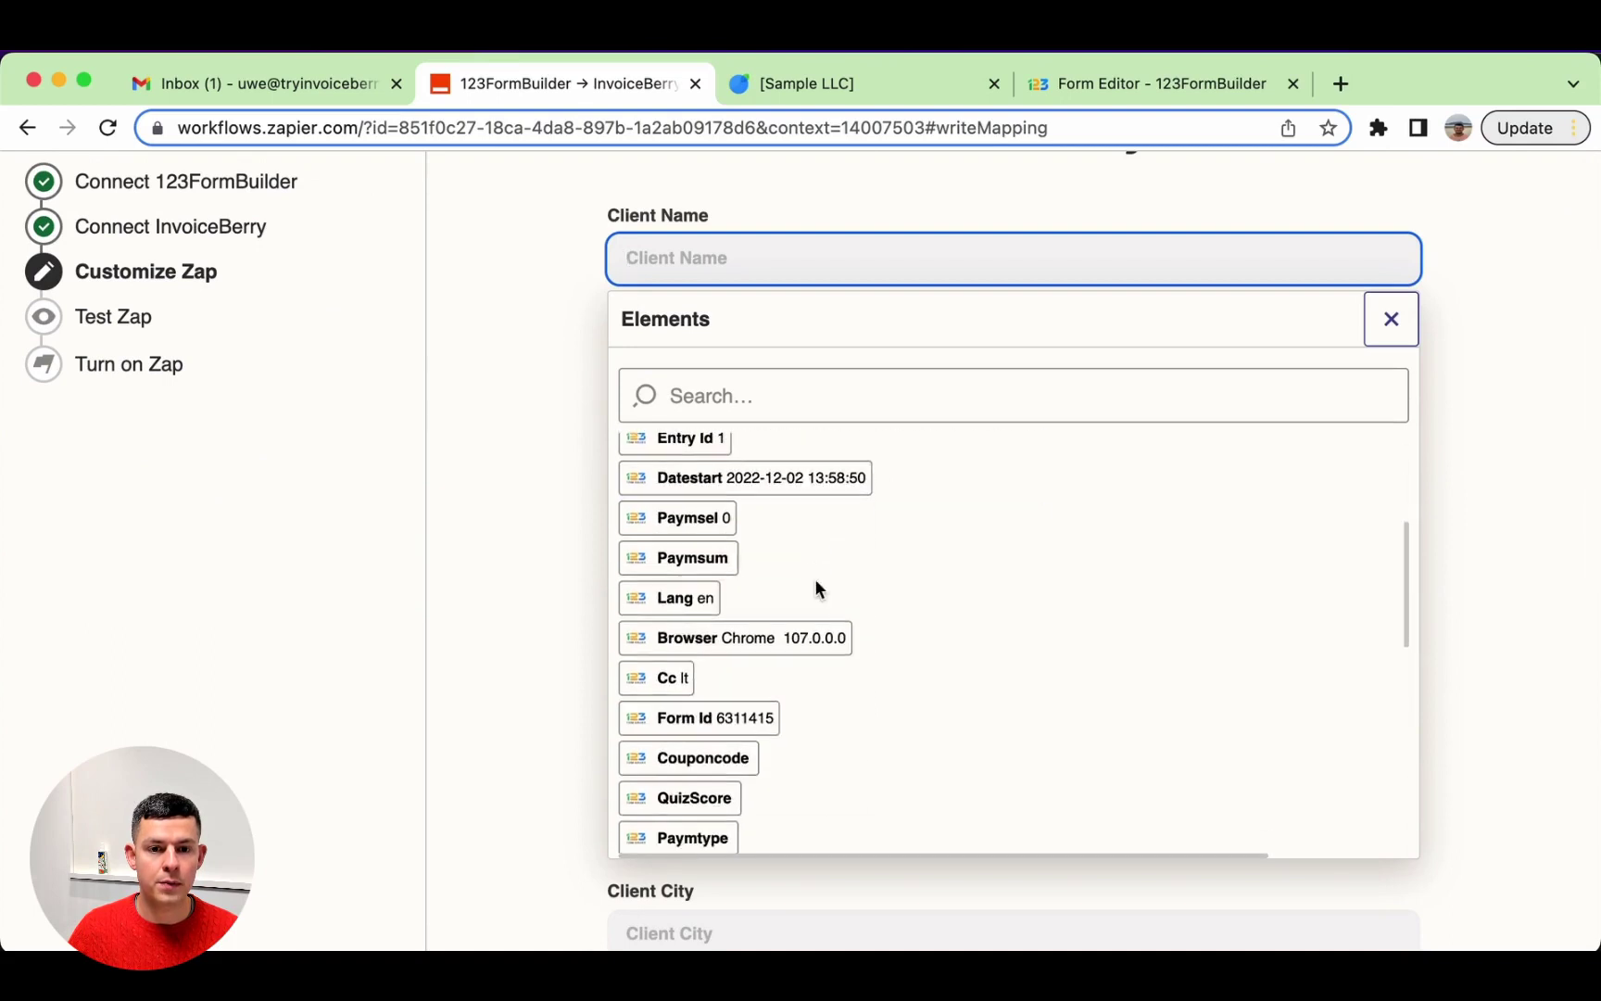
scroll(814, 579, "down", 3)
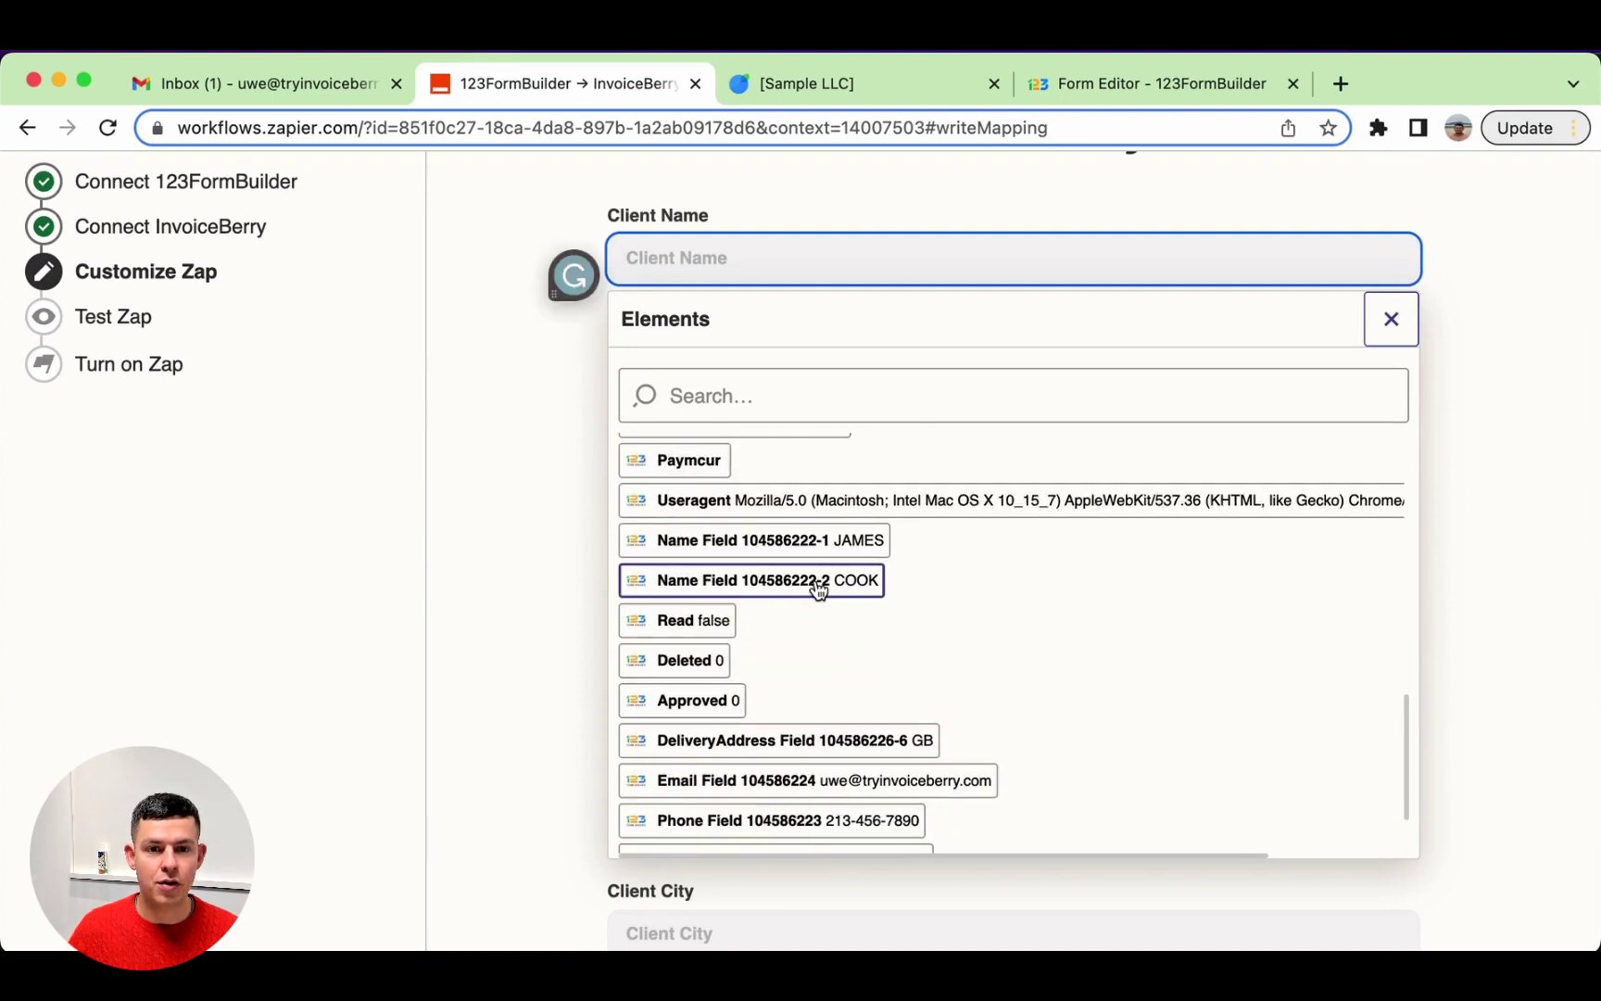
left_click(797, 544)
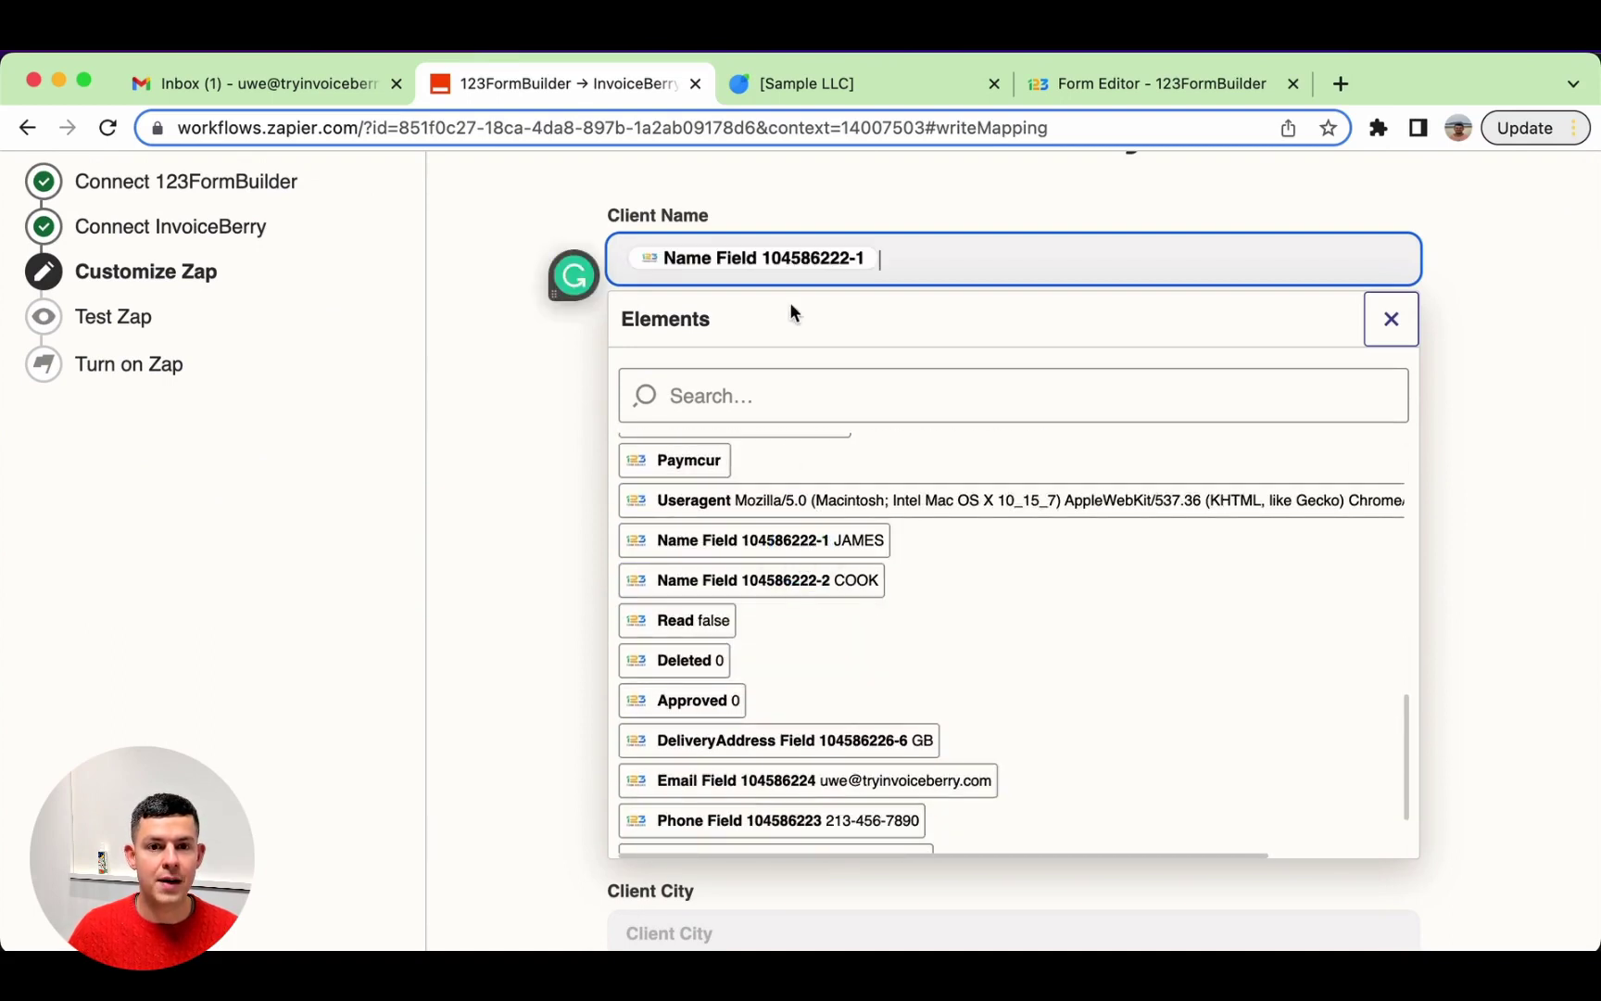
left_click(816, 594)
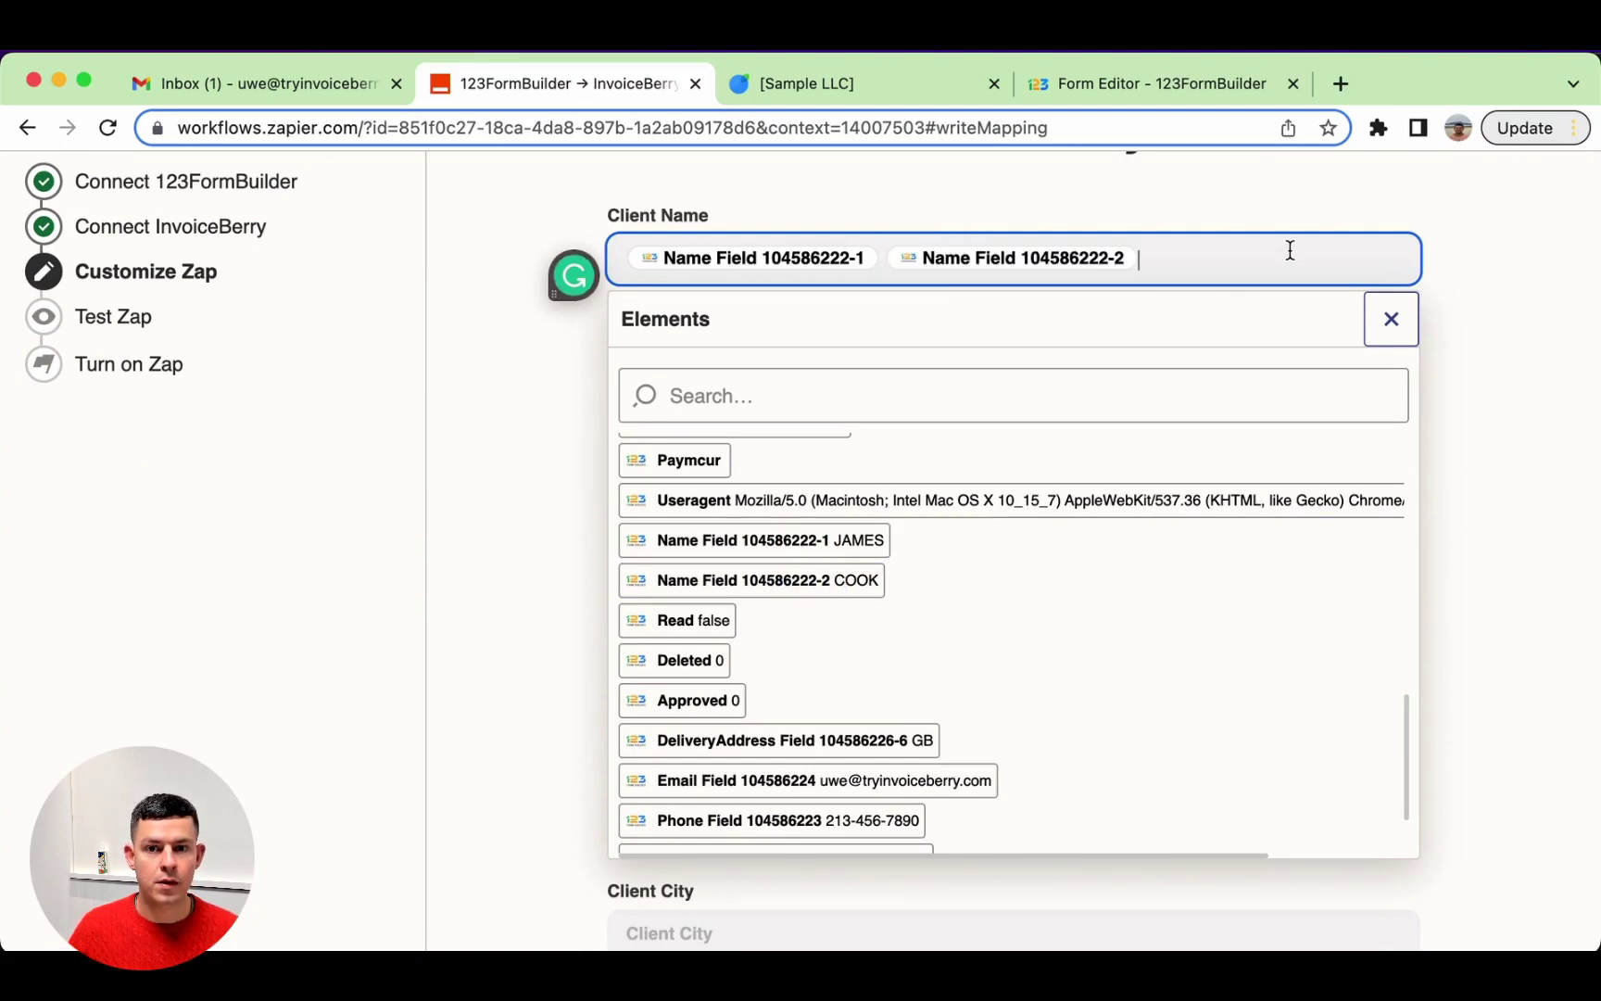
left_click(1502, 303)
Step: Map the Client Email field to the form's Email Field 104586224
left_click(799, 383)
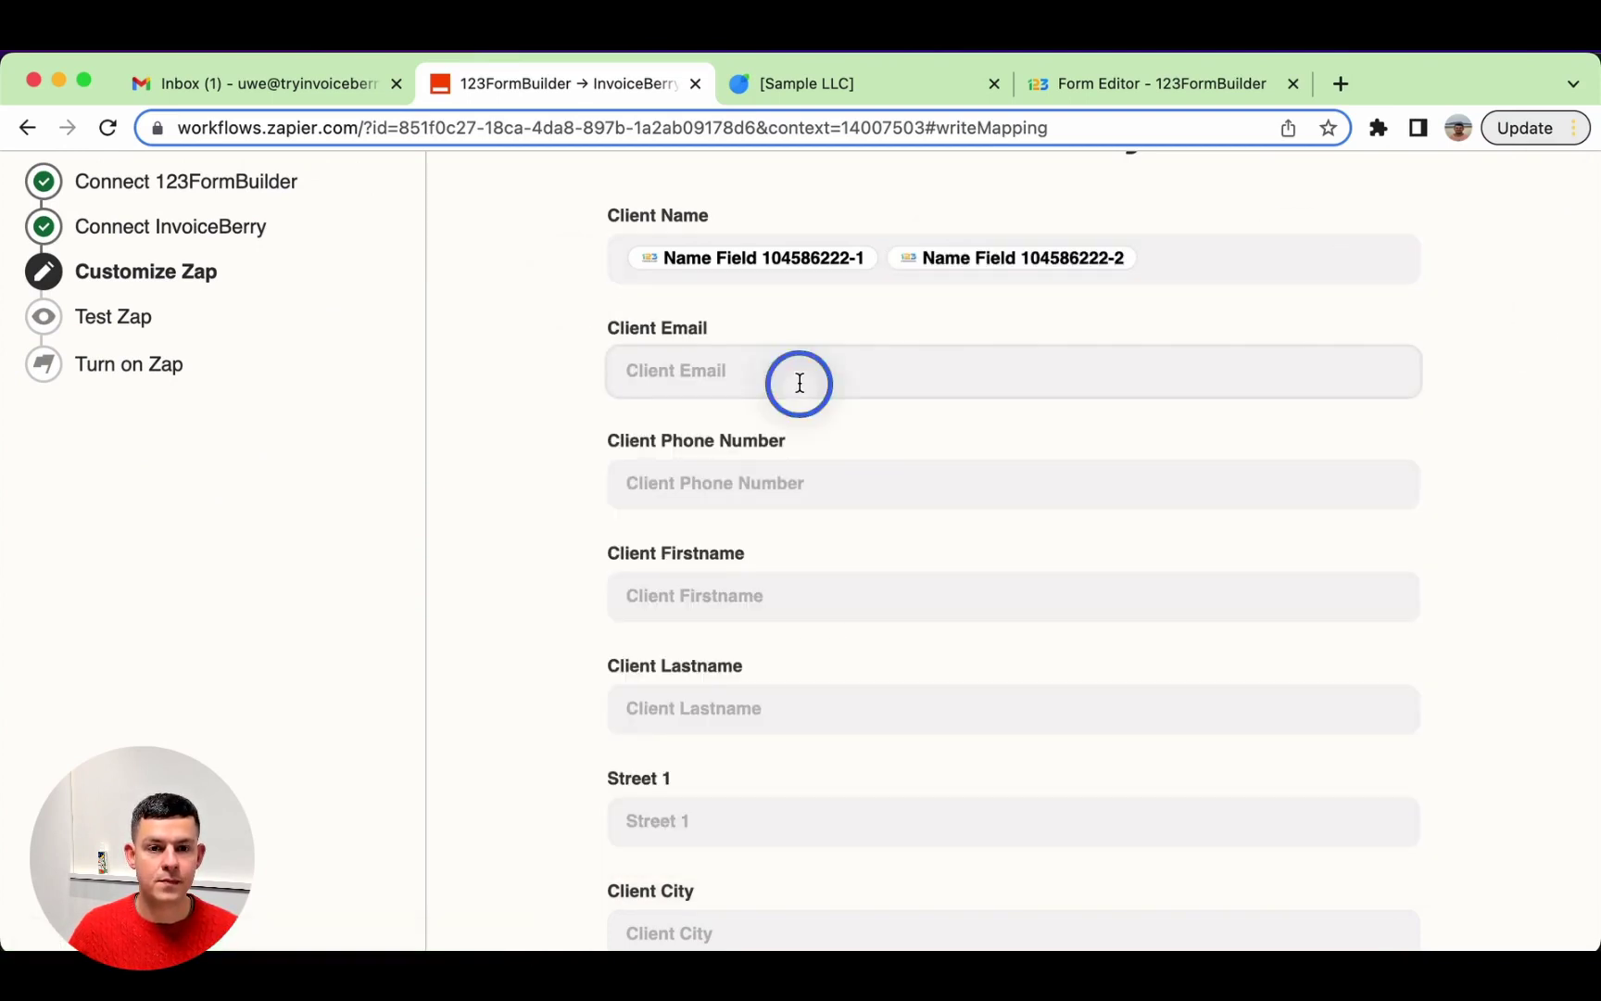
scroll(799, 681, "down", 5)
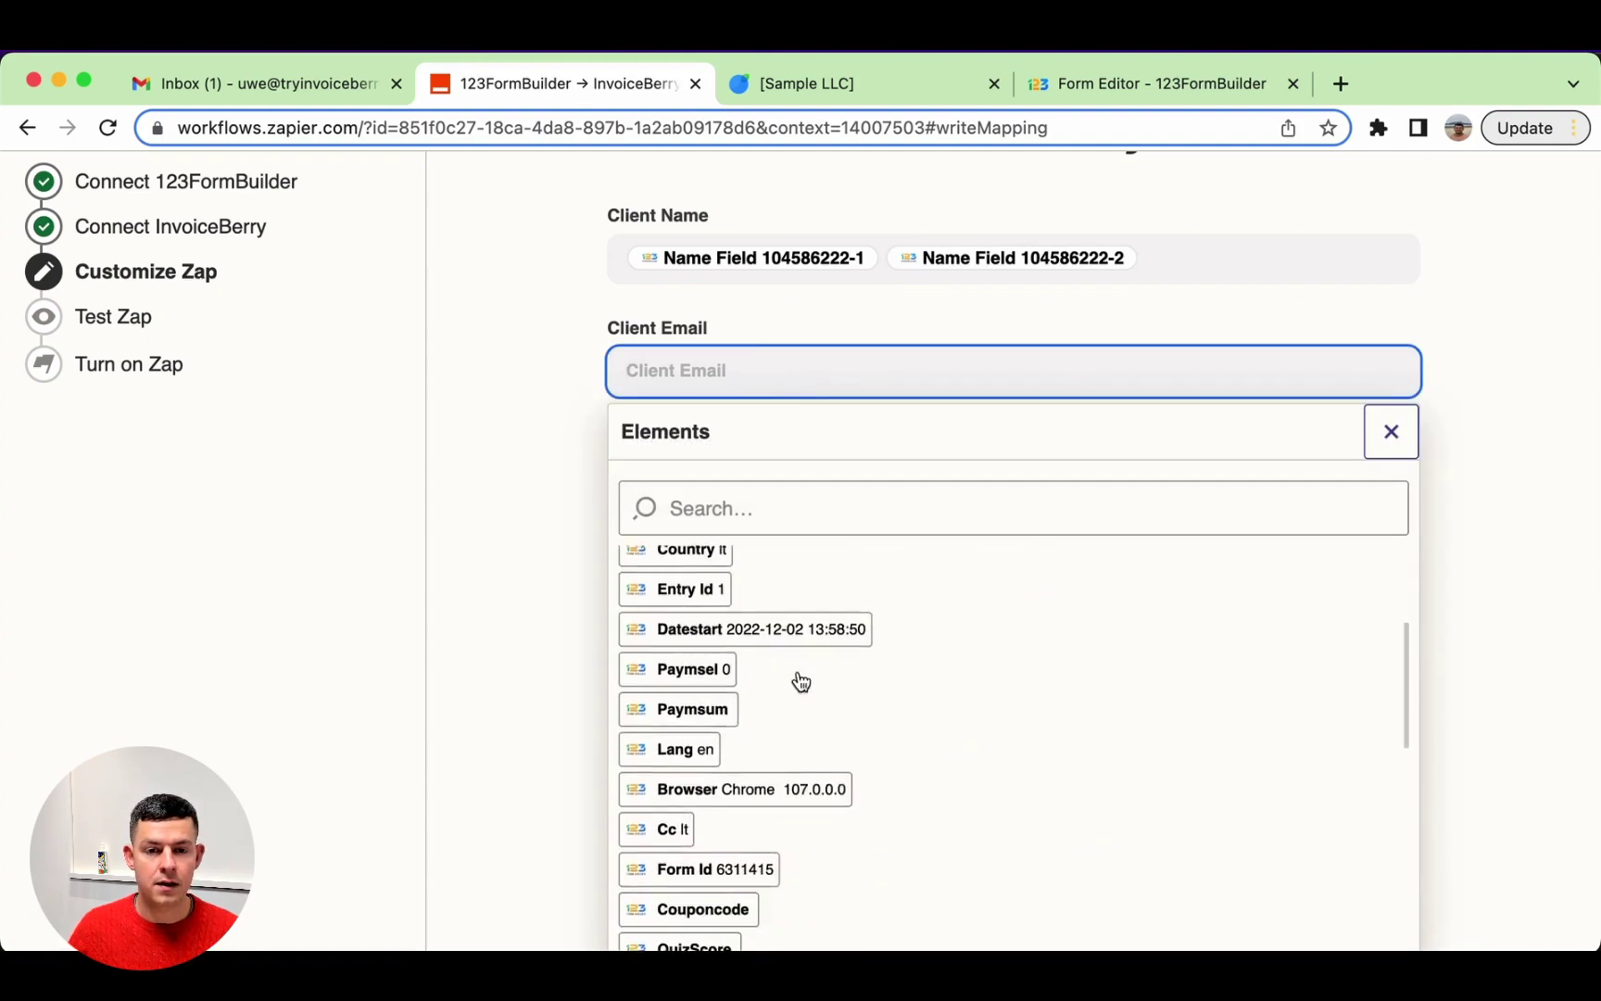
scroll(801, 681, "down", 10)
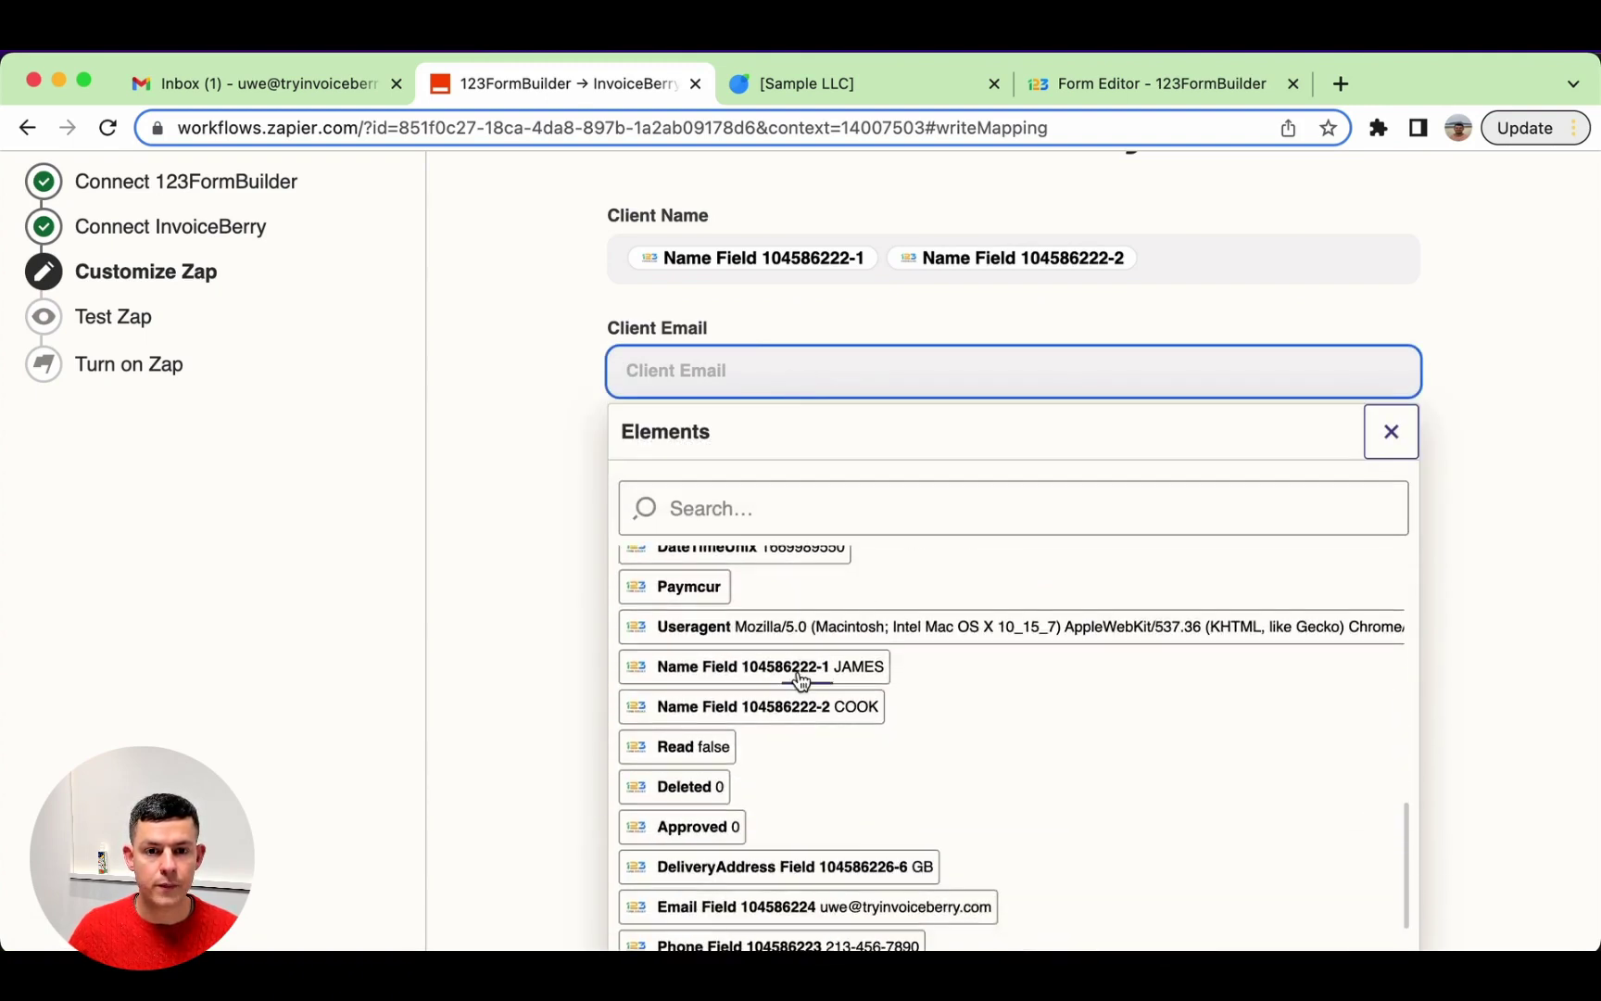
scroll(996, 711, "down", 3)
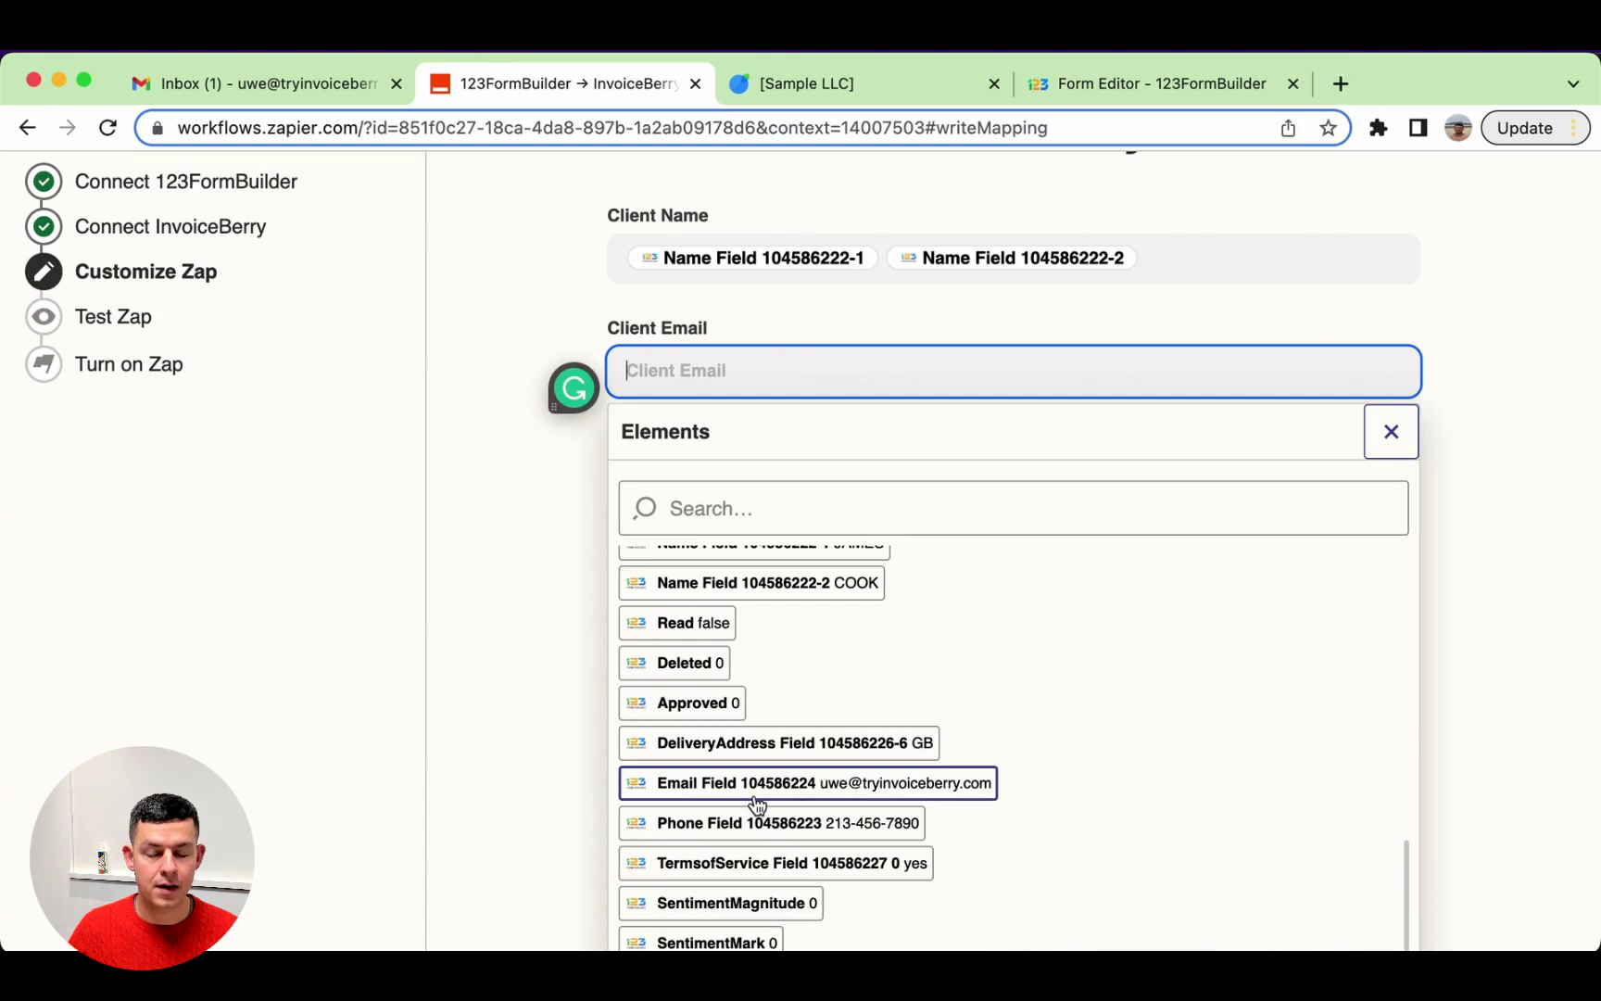
left_click(911, 795)
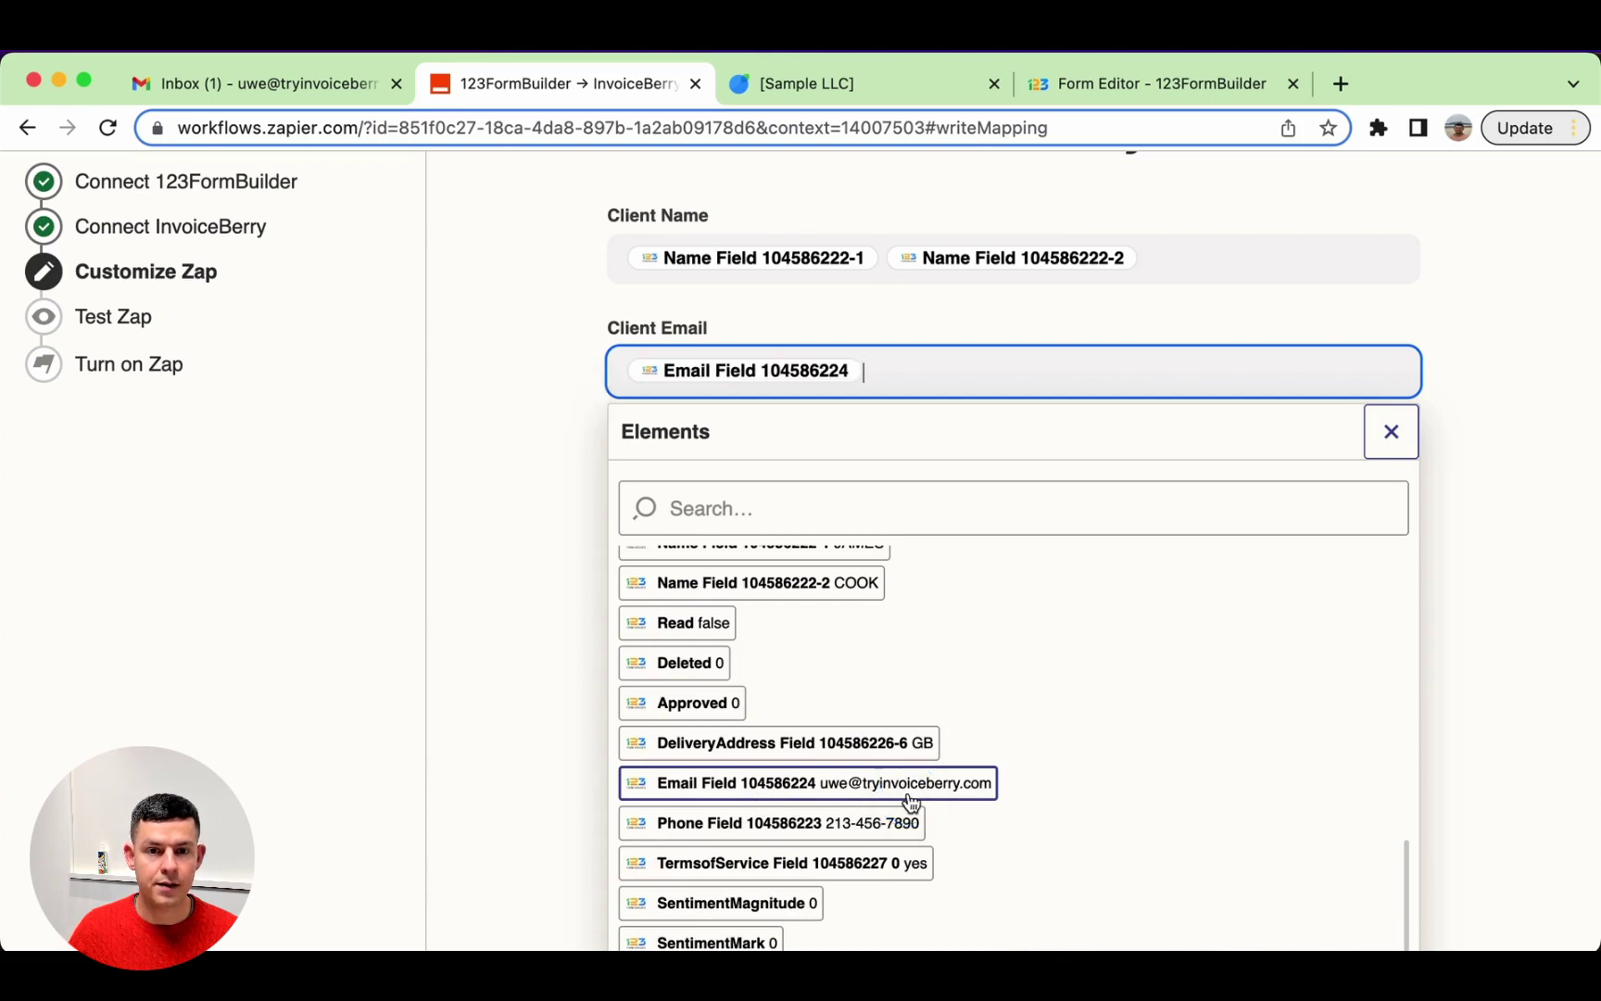
left_click(486, 671)
Step: Map the Client Phone Number field to the form's Phone Field 104586223
left_click(839, 470)
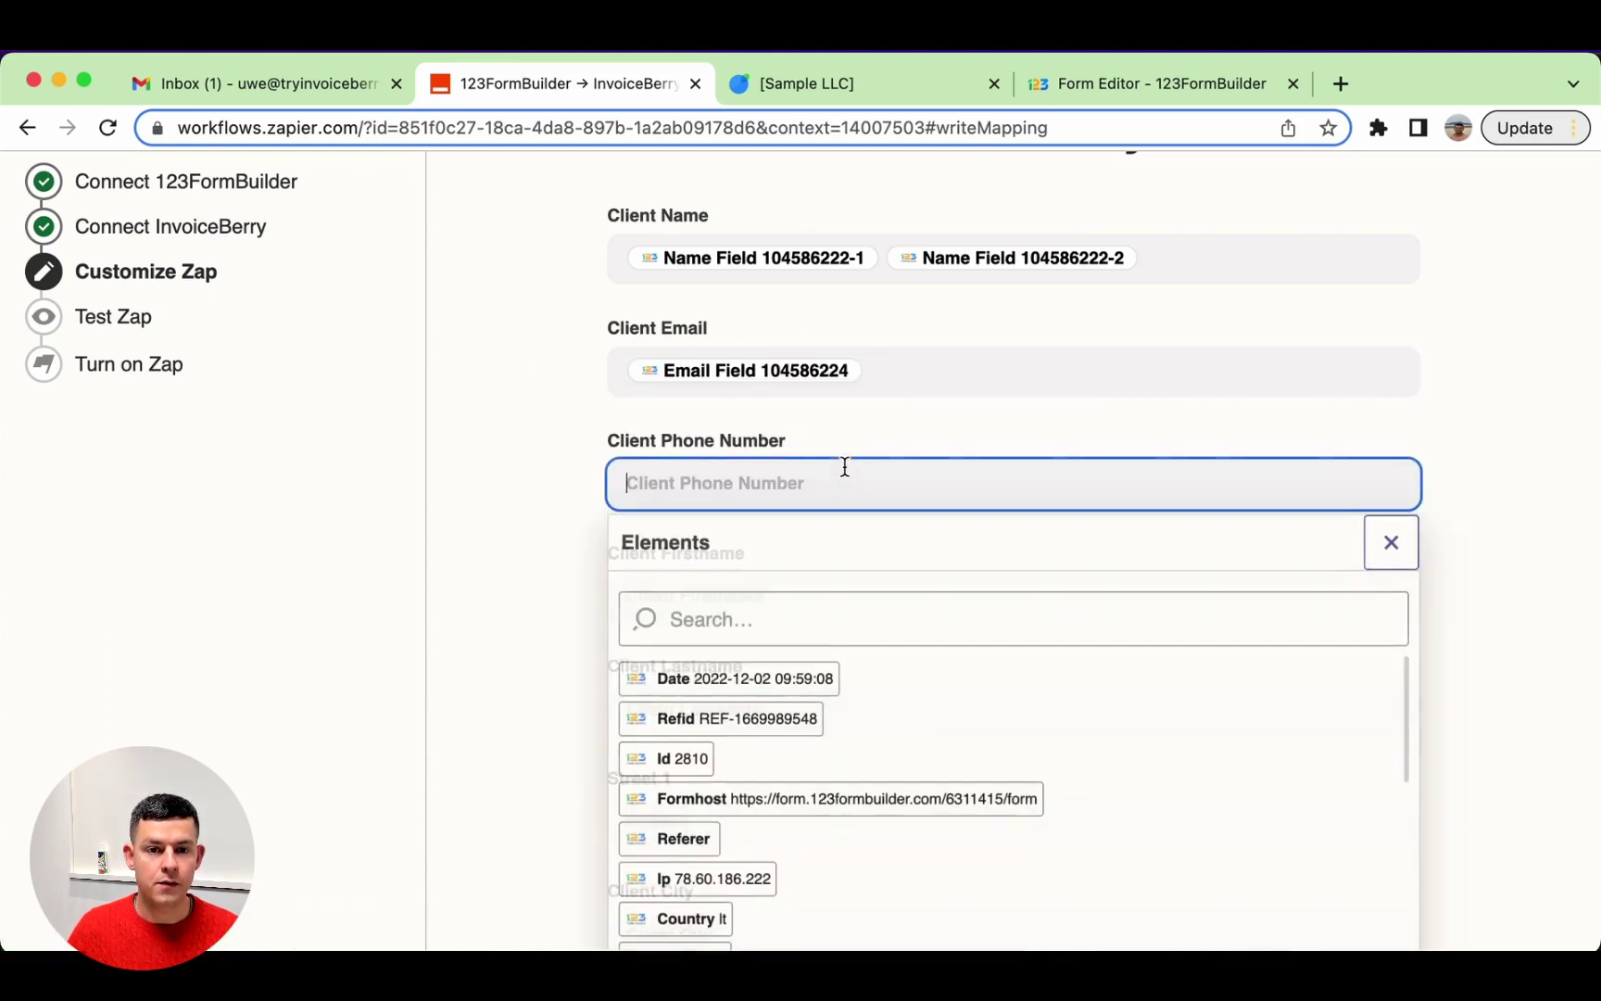
scroll(833, 704, "down", 2)
scroll(833, 704, "up", 2)
scroll(829, 701, "down", 8)
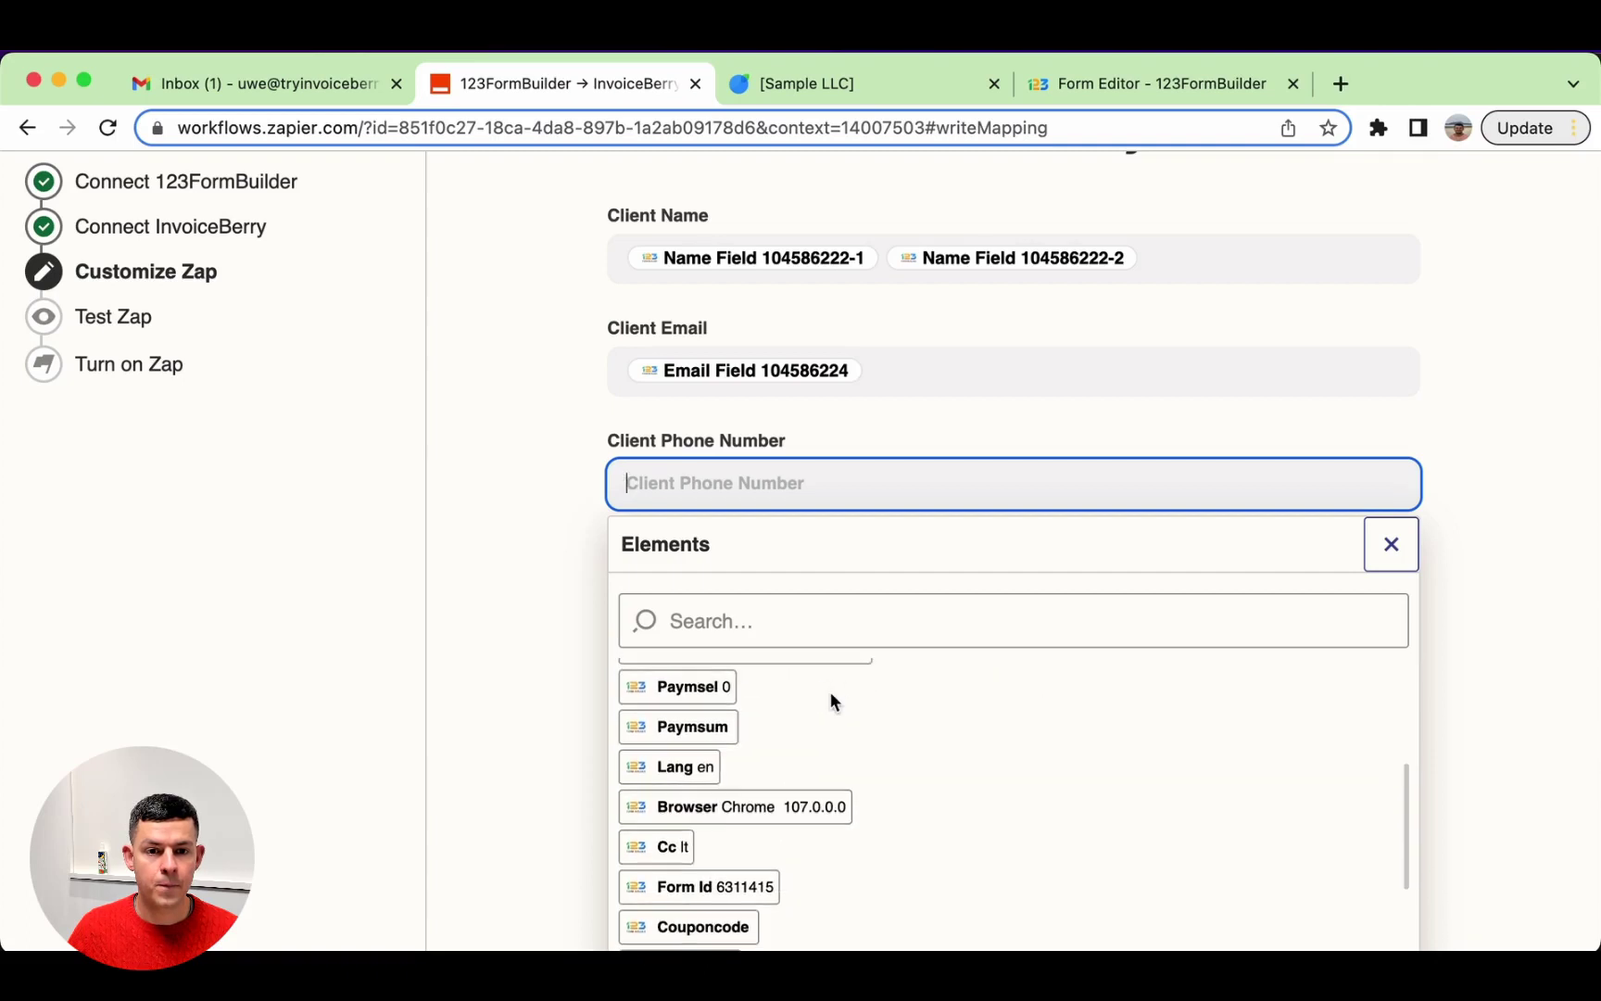
scroll(817, 834, "down", 8)
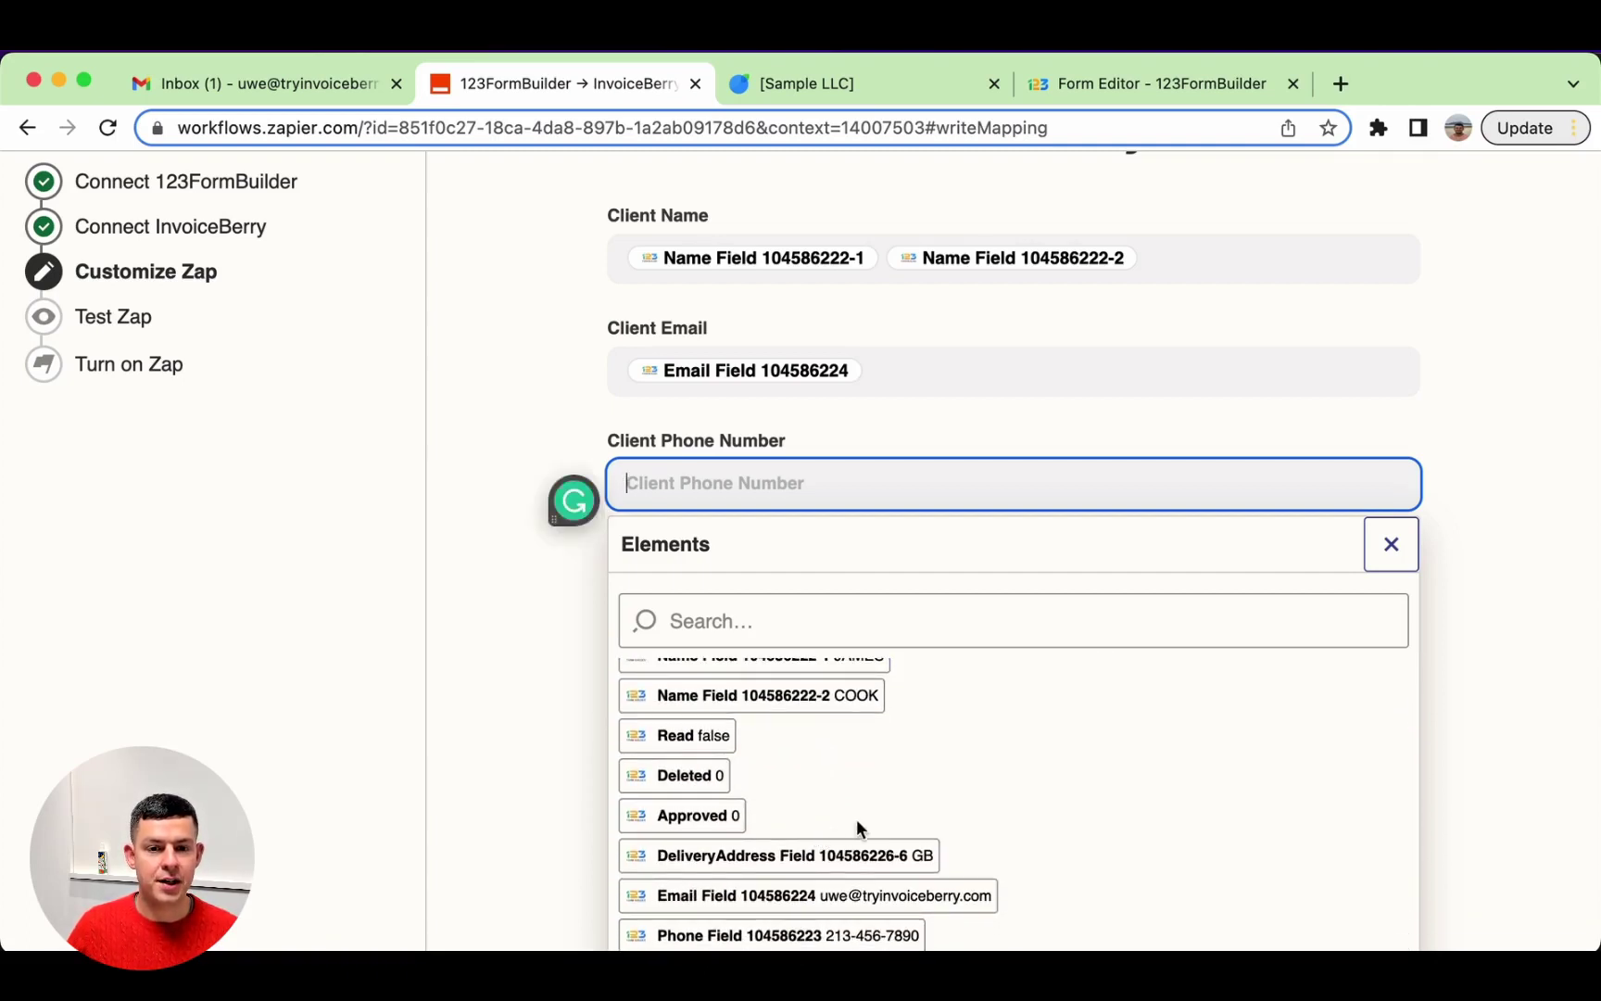
scroll(855, 818, "down", 3)
left_click(817, 820)
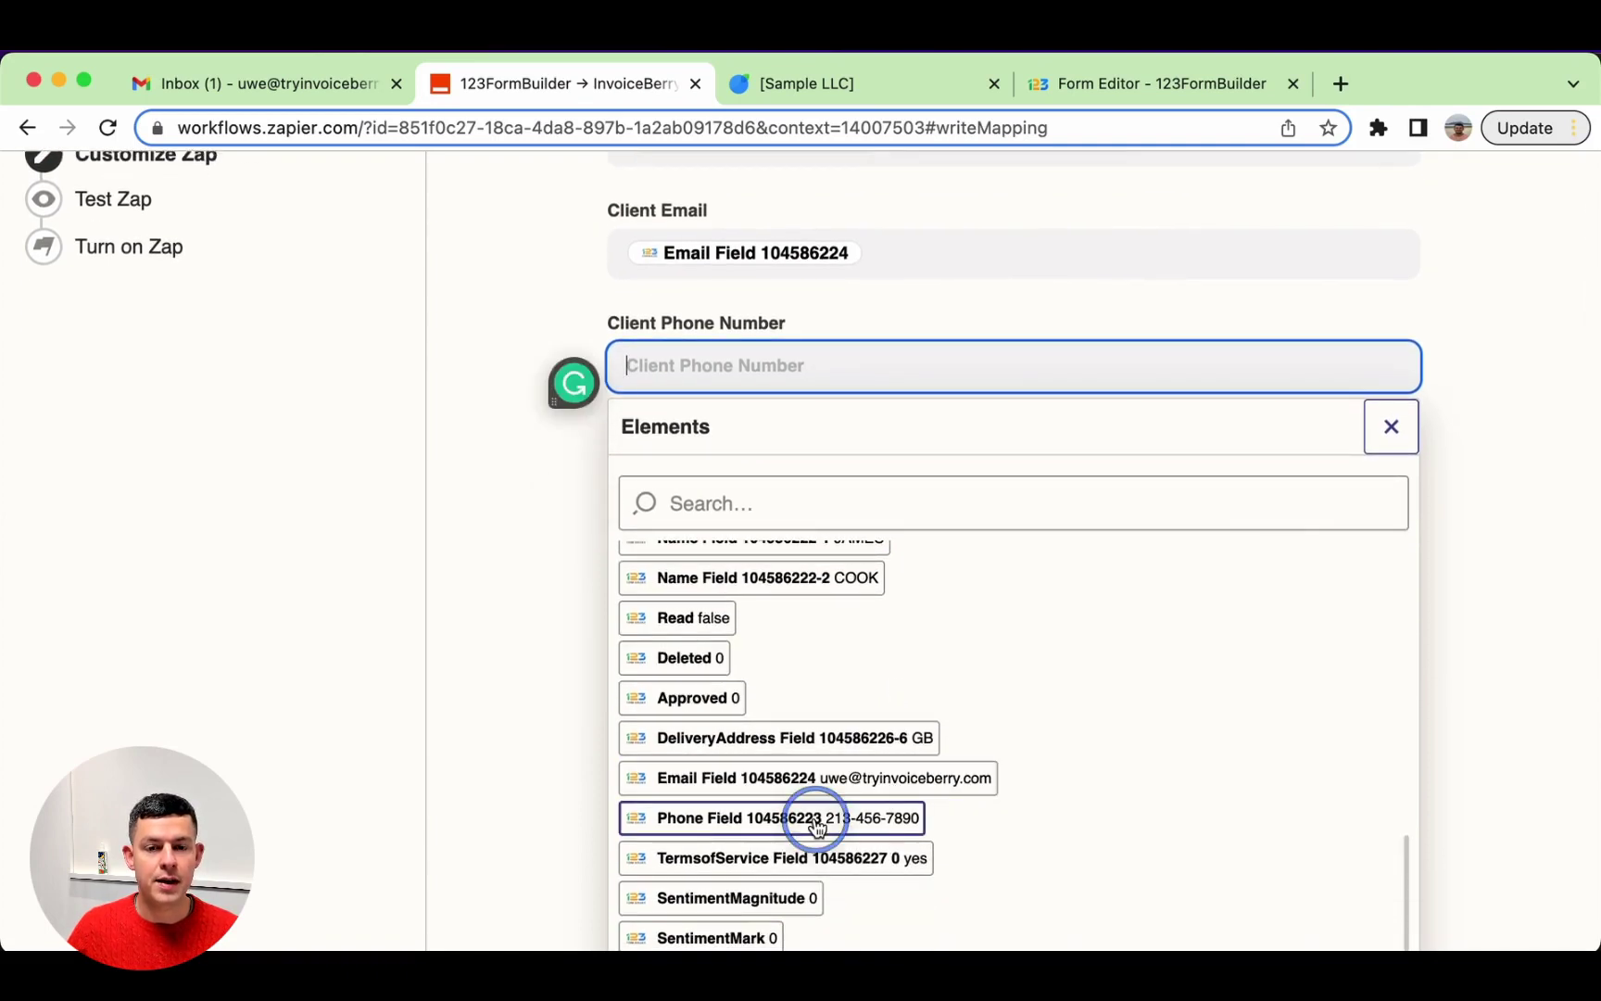
left_click(546, 718)
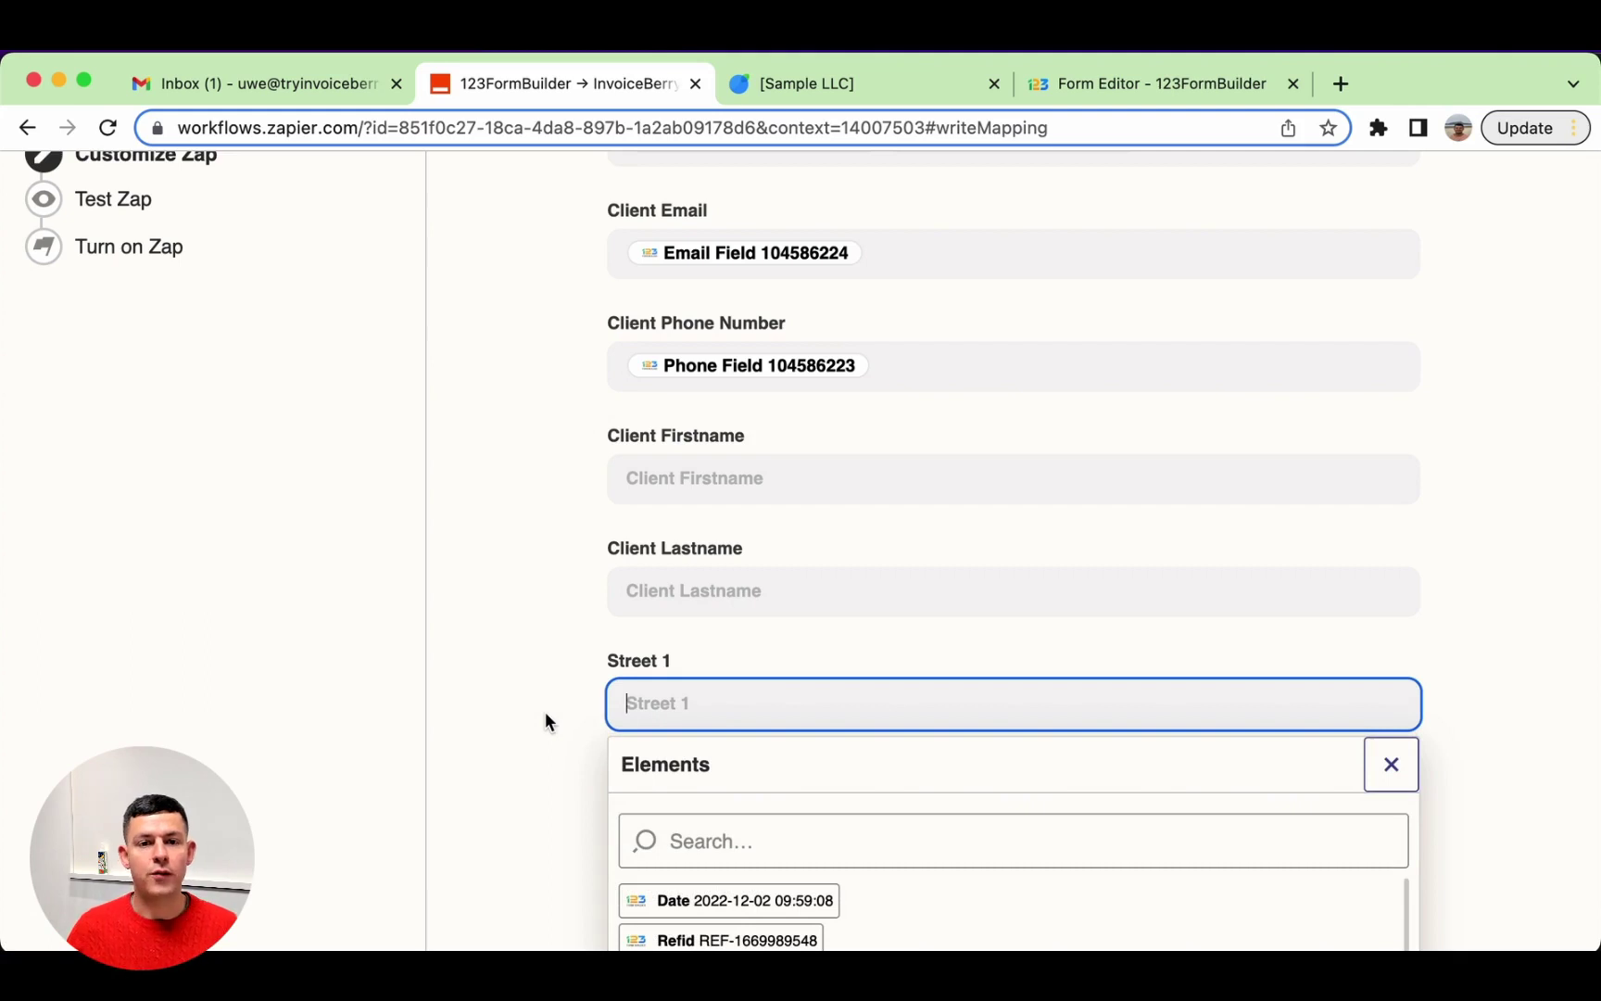
left_click(828, 484)
scroll(846, 751, "down", 3)
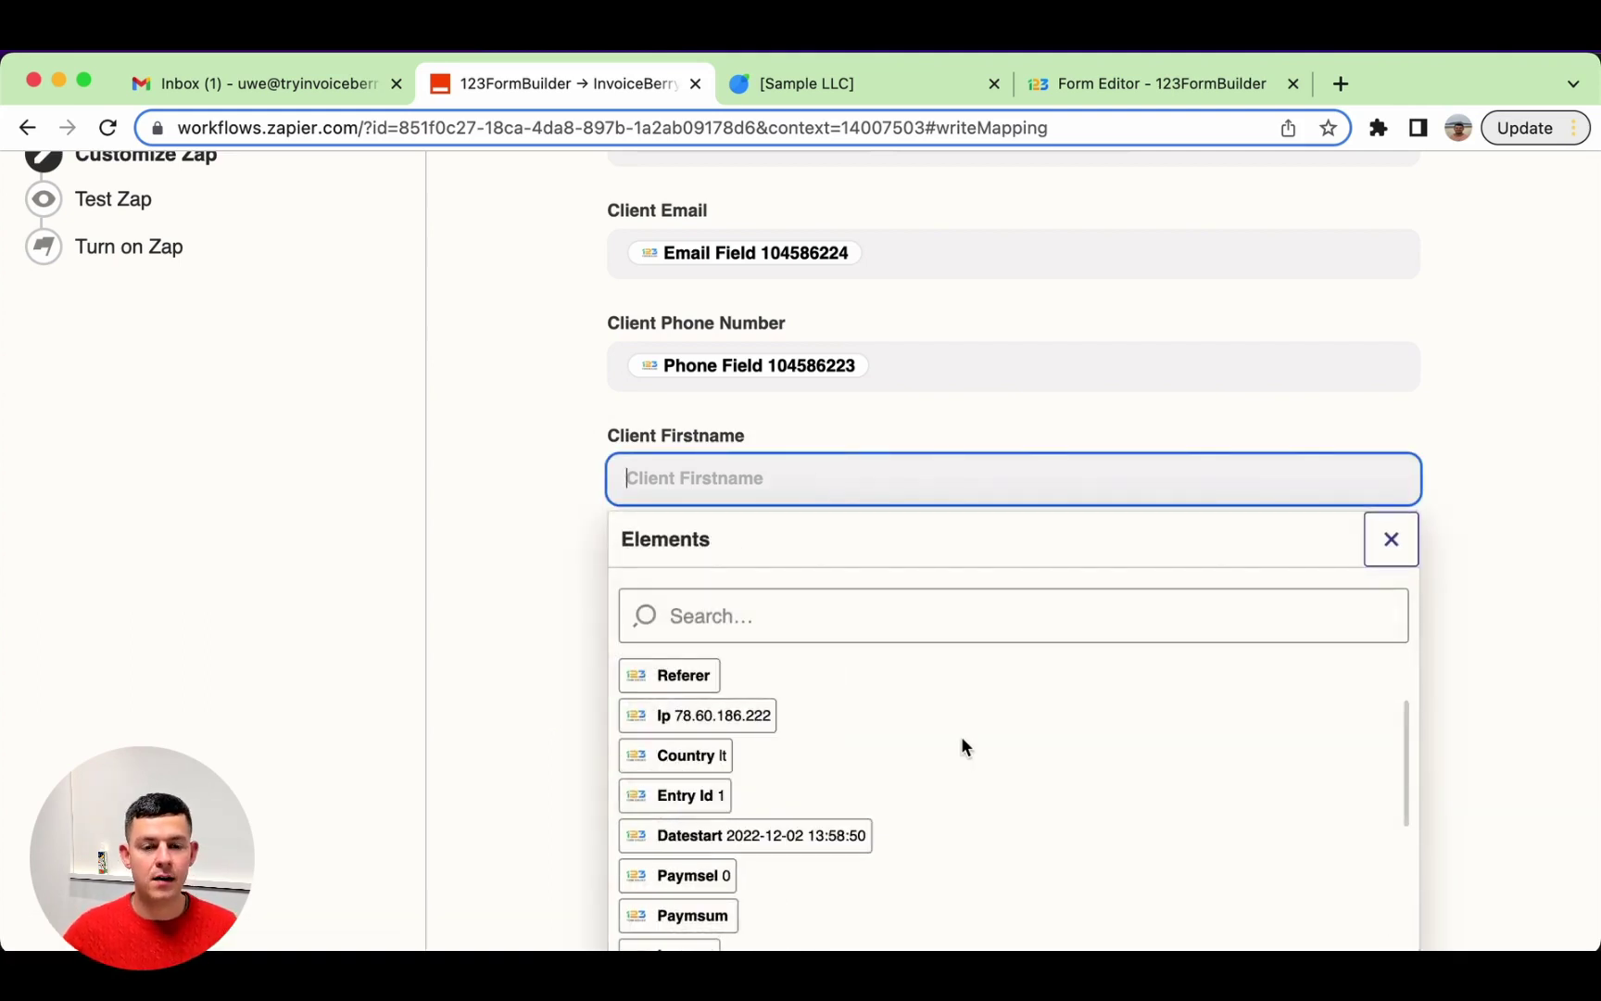
scroll(961, 746, "down", 3)
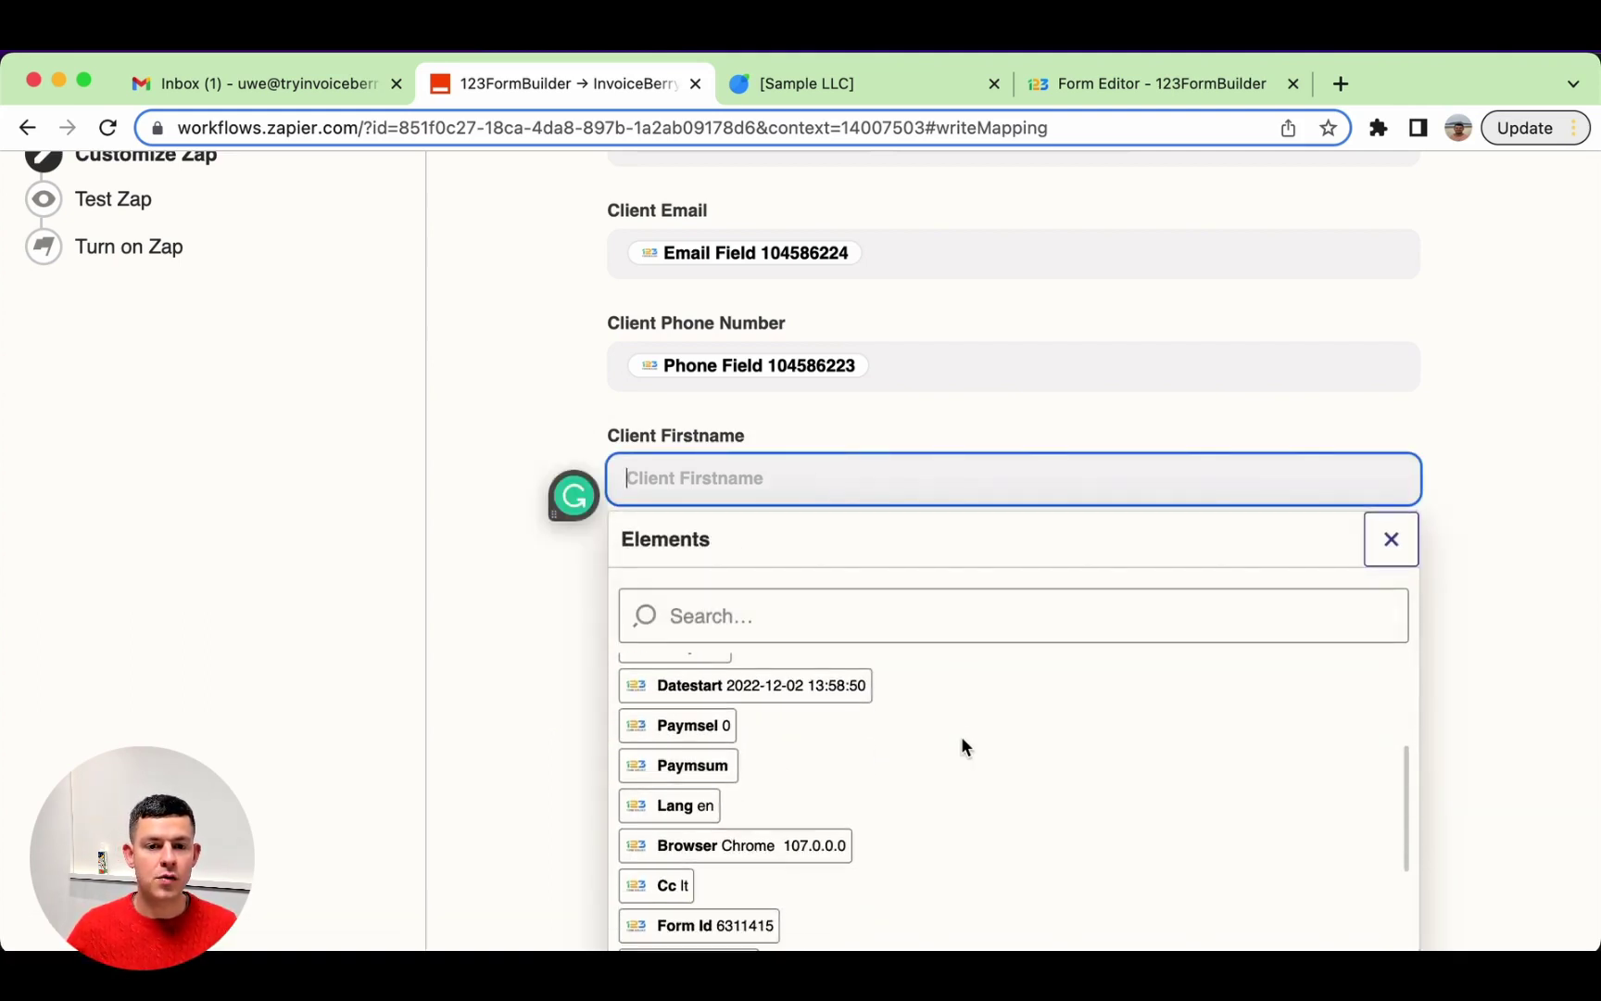
scroll(696, 820, "down", 5)
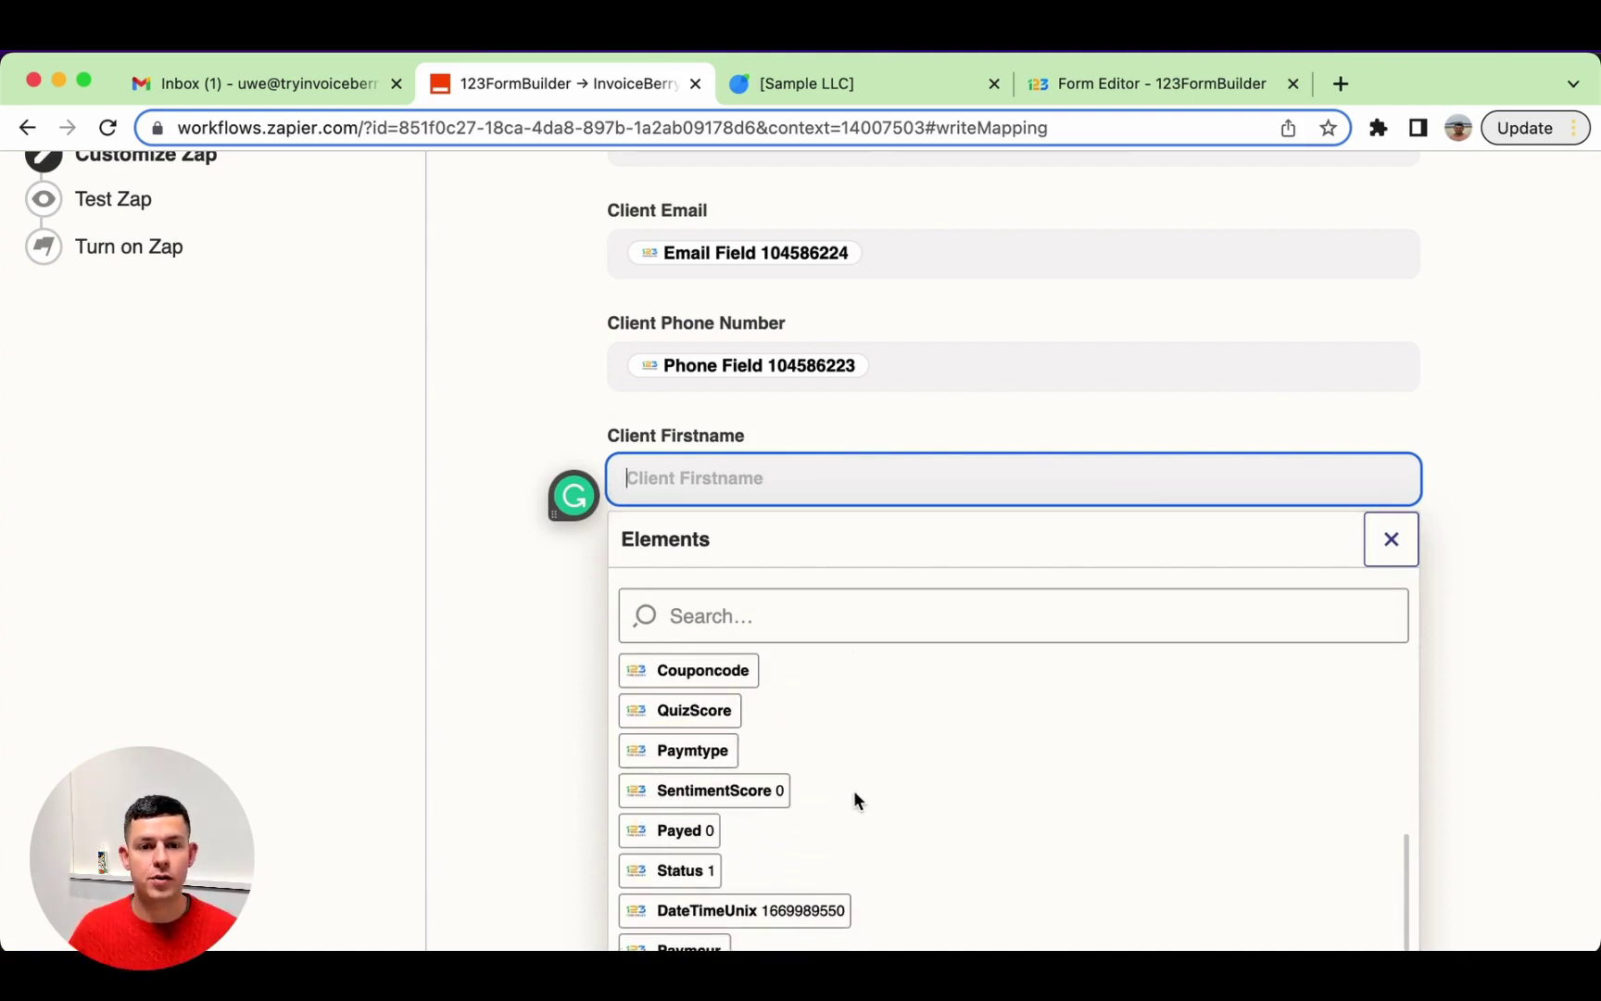
scroll(854, 789, "down", 5)
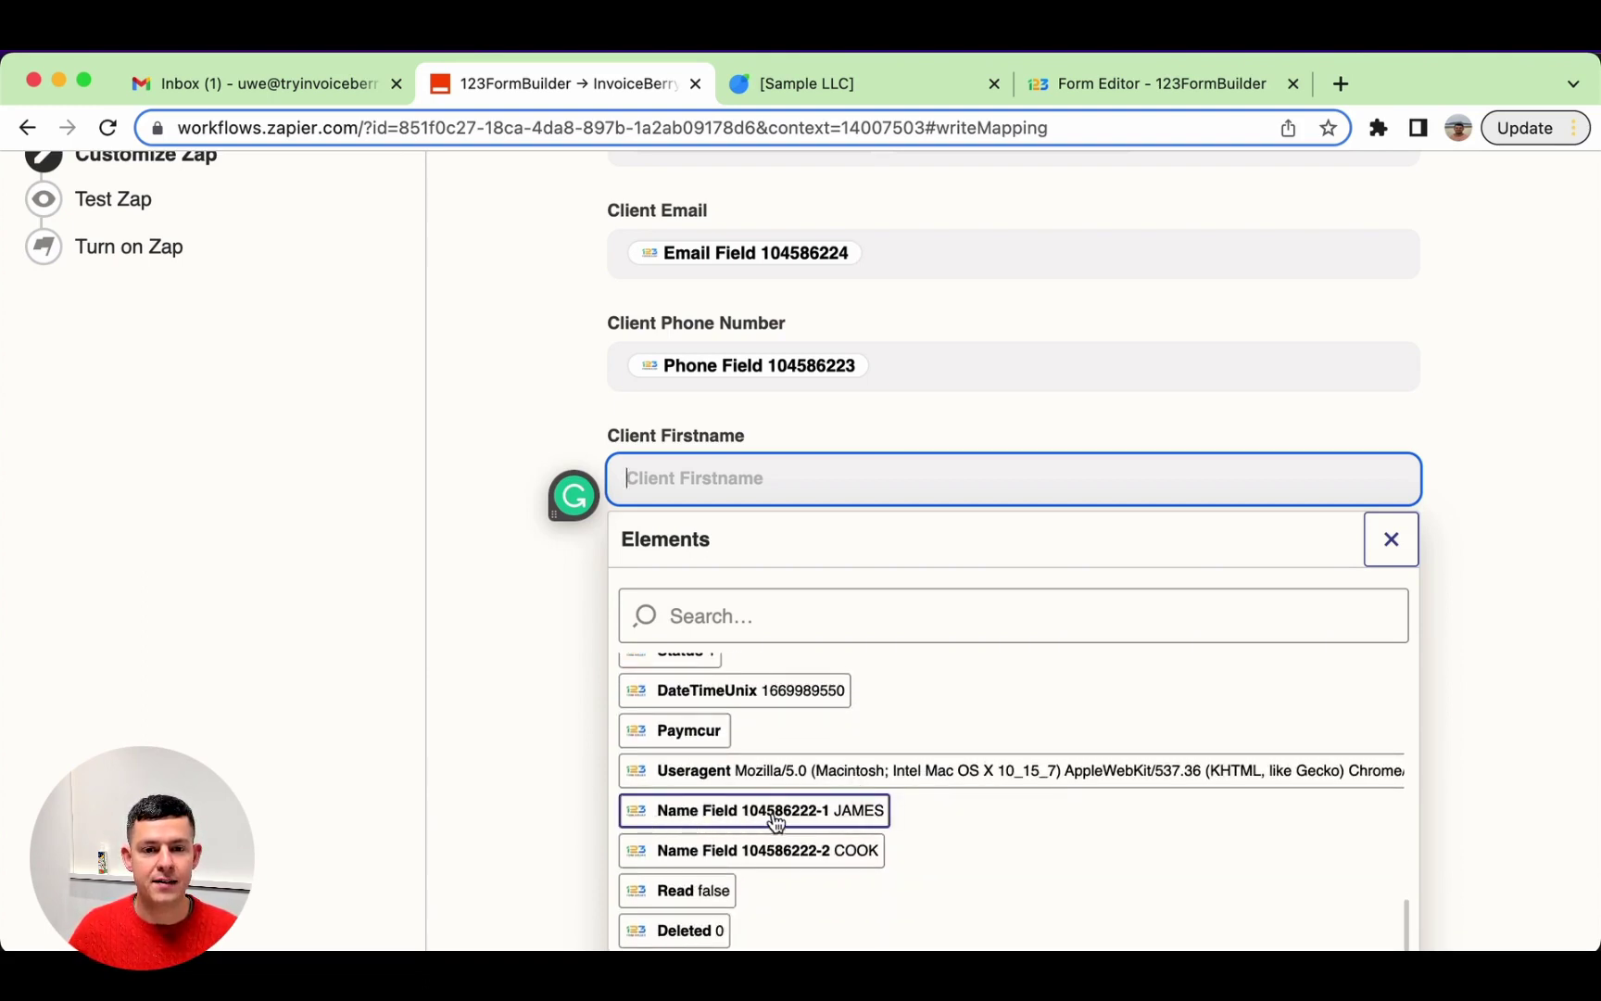
left_click(853, 813)
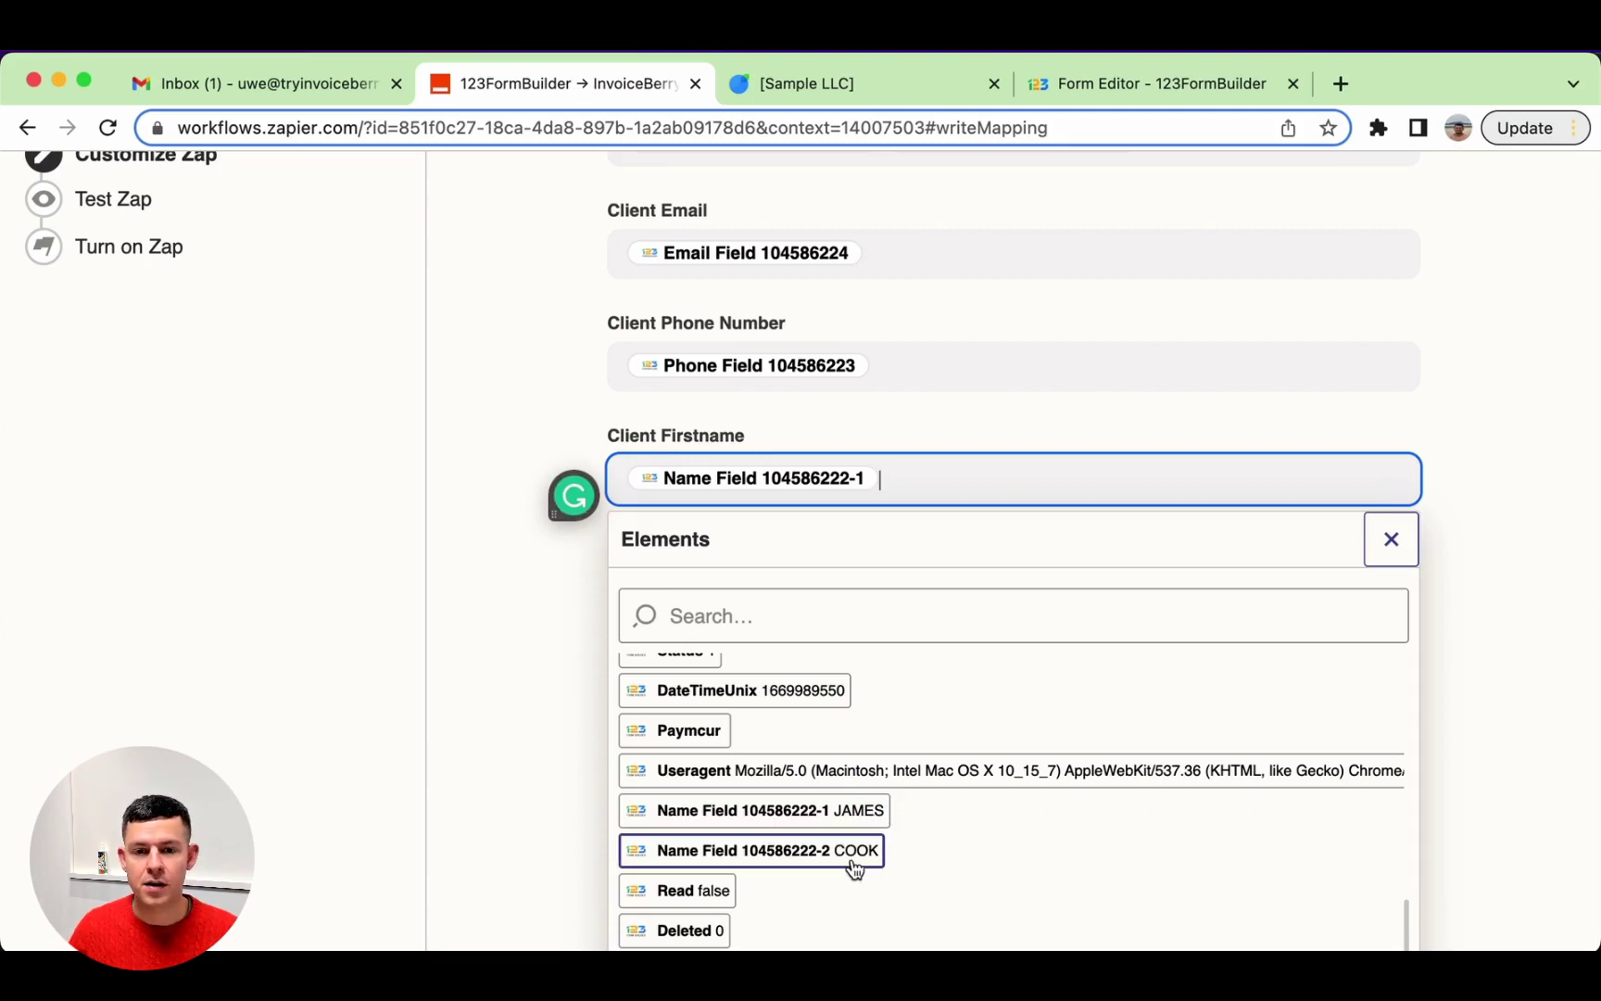
left_click(508, 808)
left_click(862, 606)
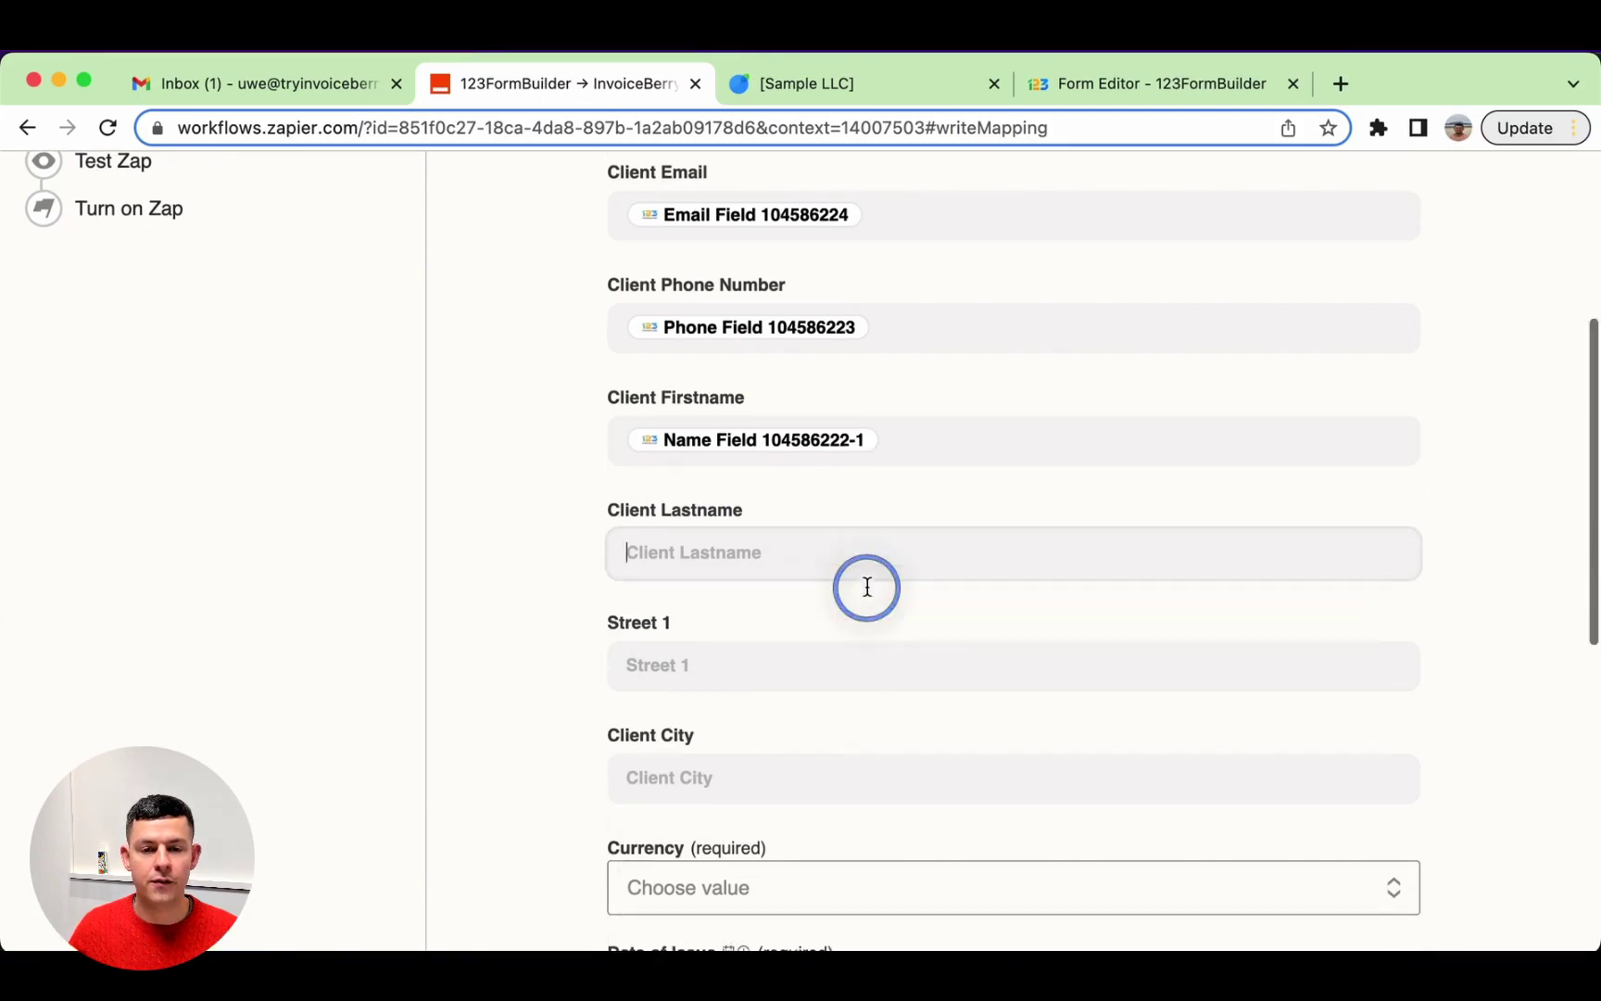
scroll(864, 801, "down", 5)
scroll(864, 800, "up", 10)
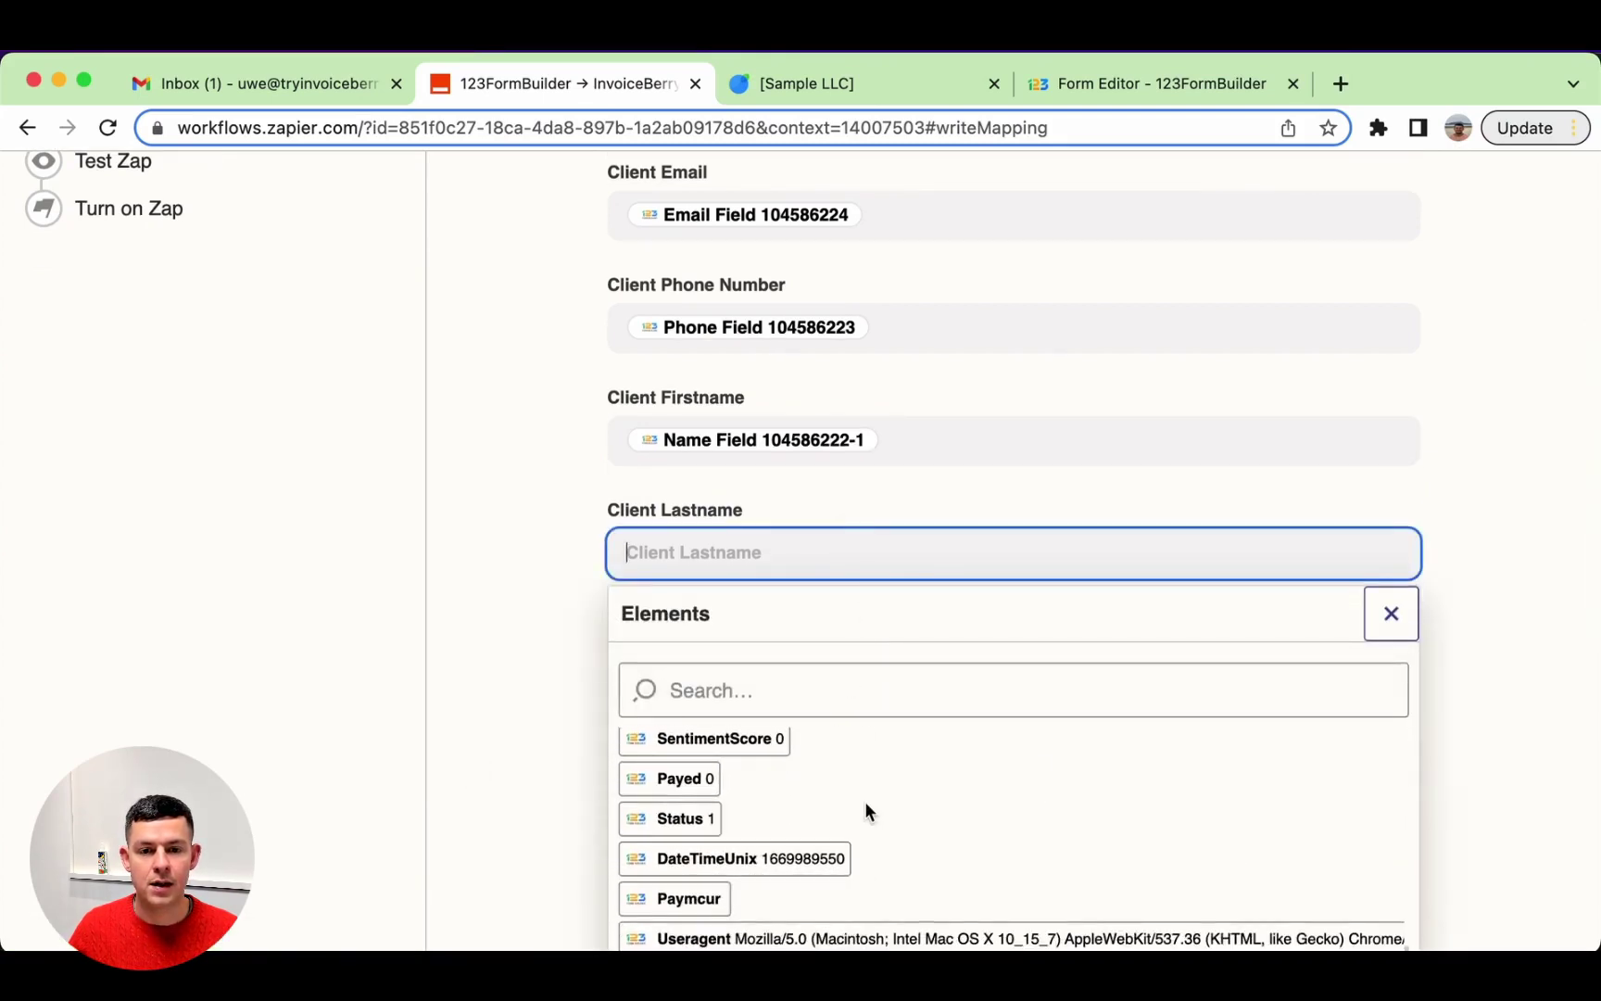
scroll(864, 800, "down", 4)
scroll(865, 800, "up", 1)
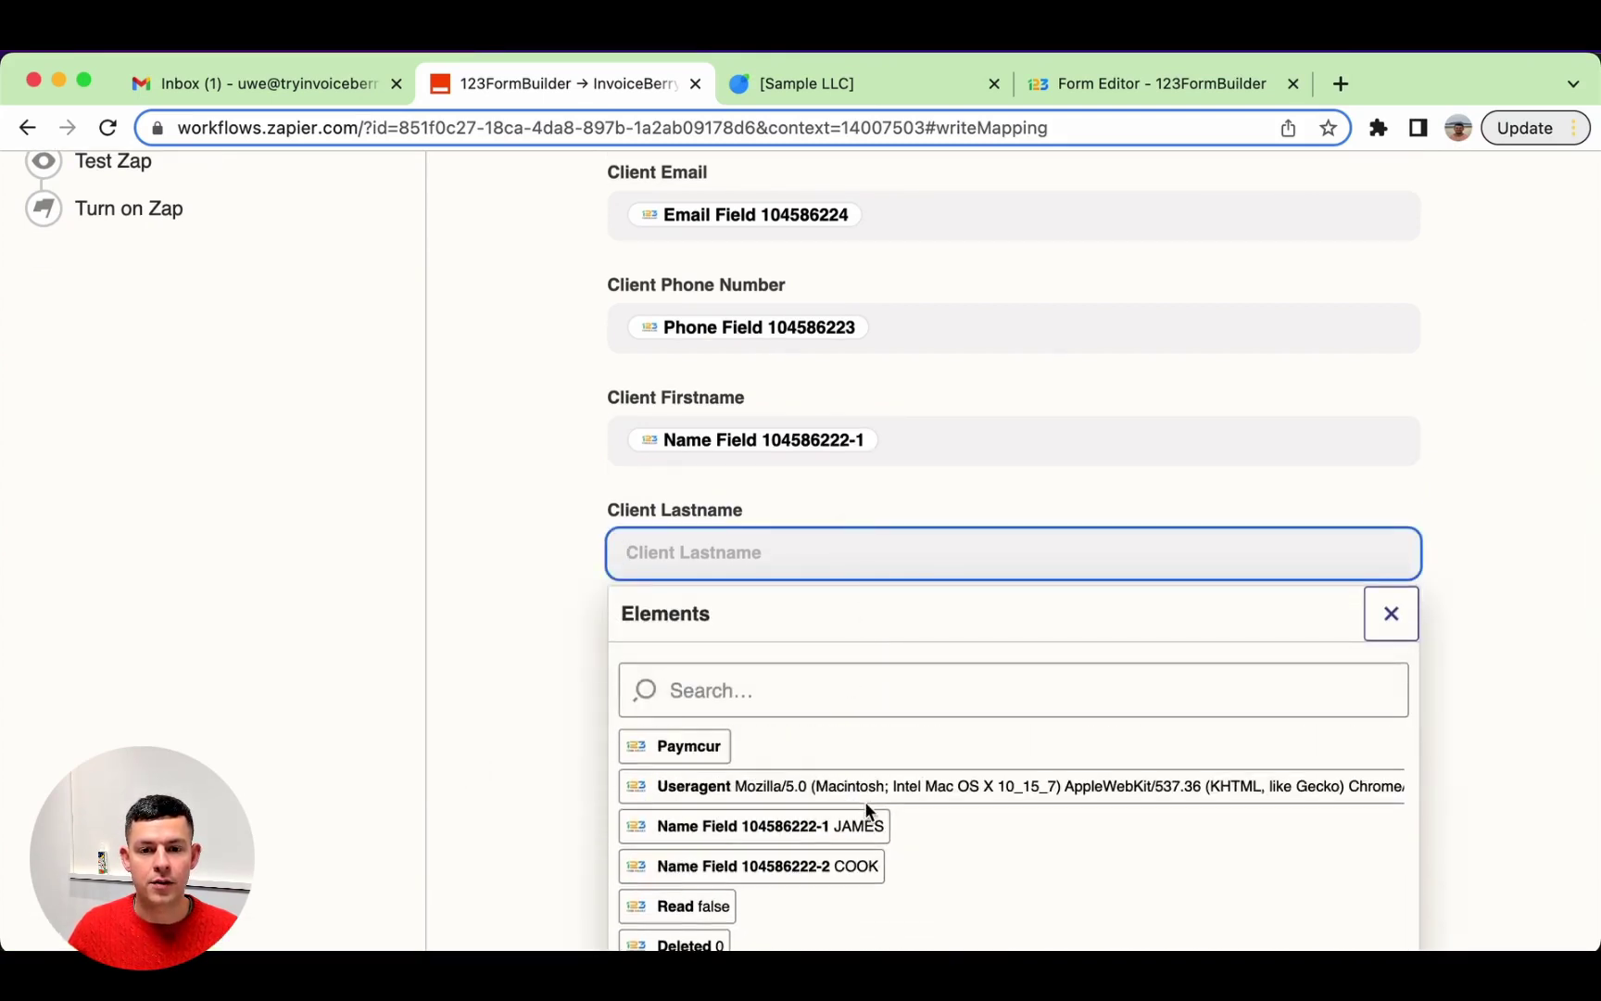
left_click(844, 866)
left_click(478, 801)
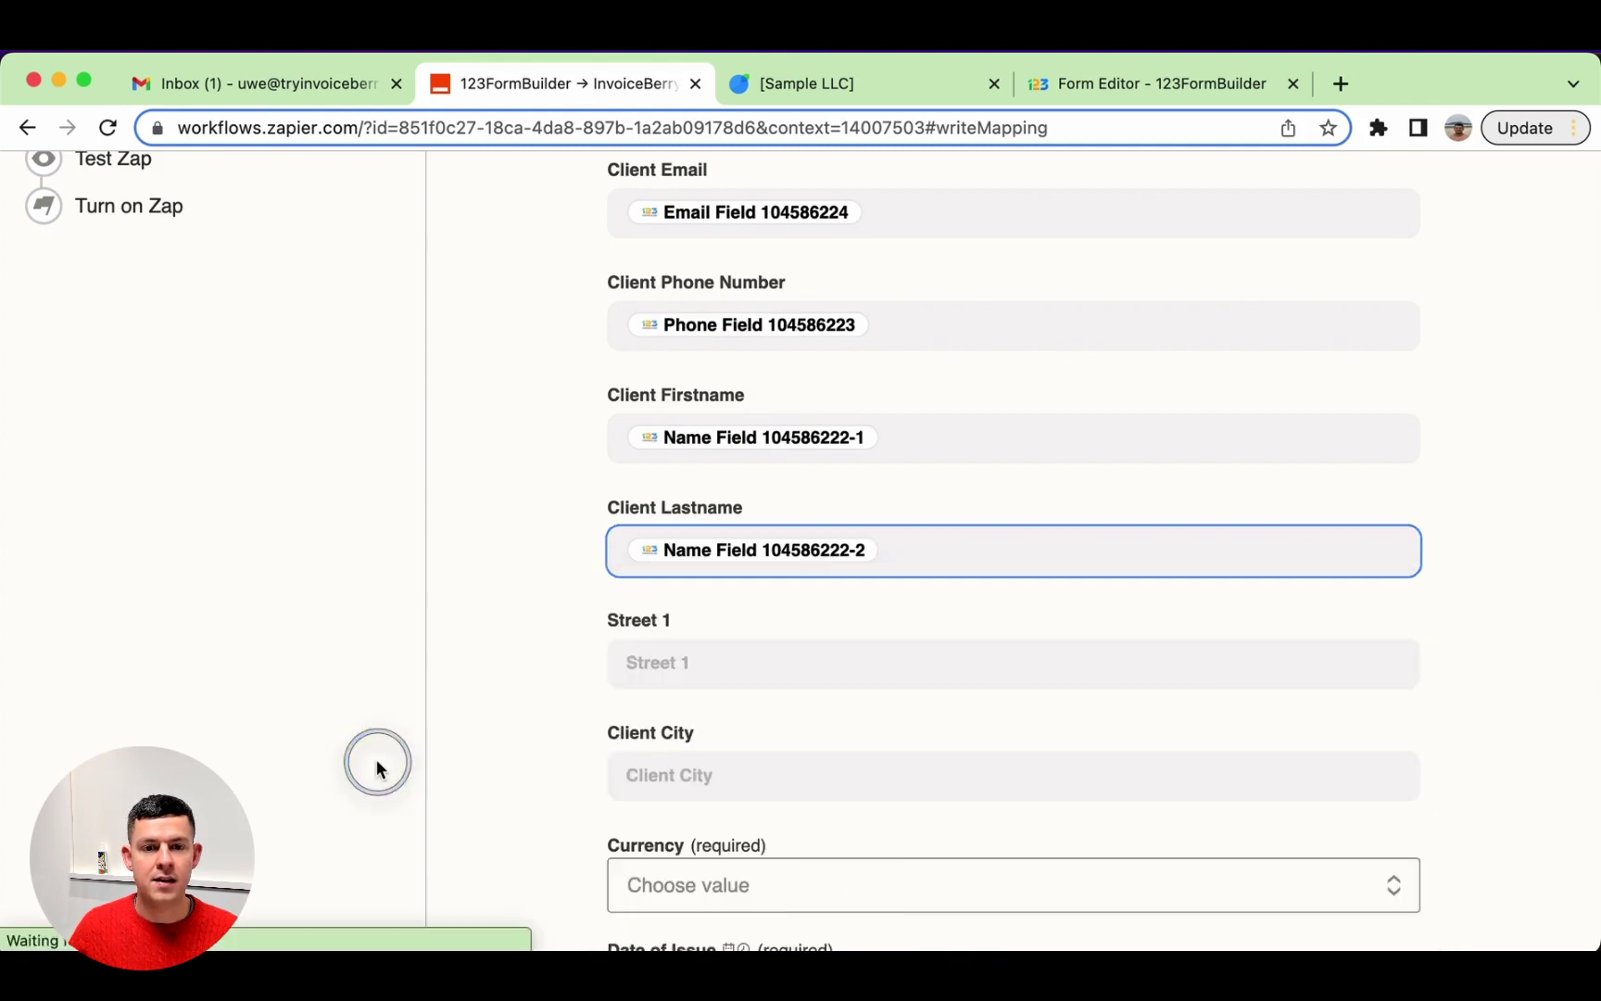
Step: Look through the form elements offered for Street 1 for a matching street address, without mapping one
left_click(714, 663)
scroll(491, 797, "down", 4)
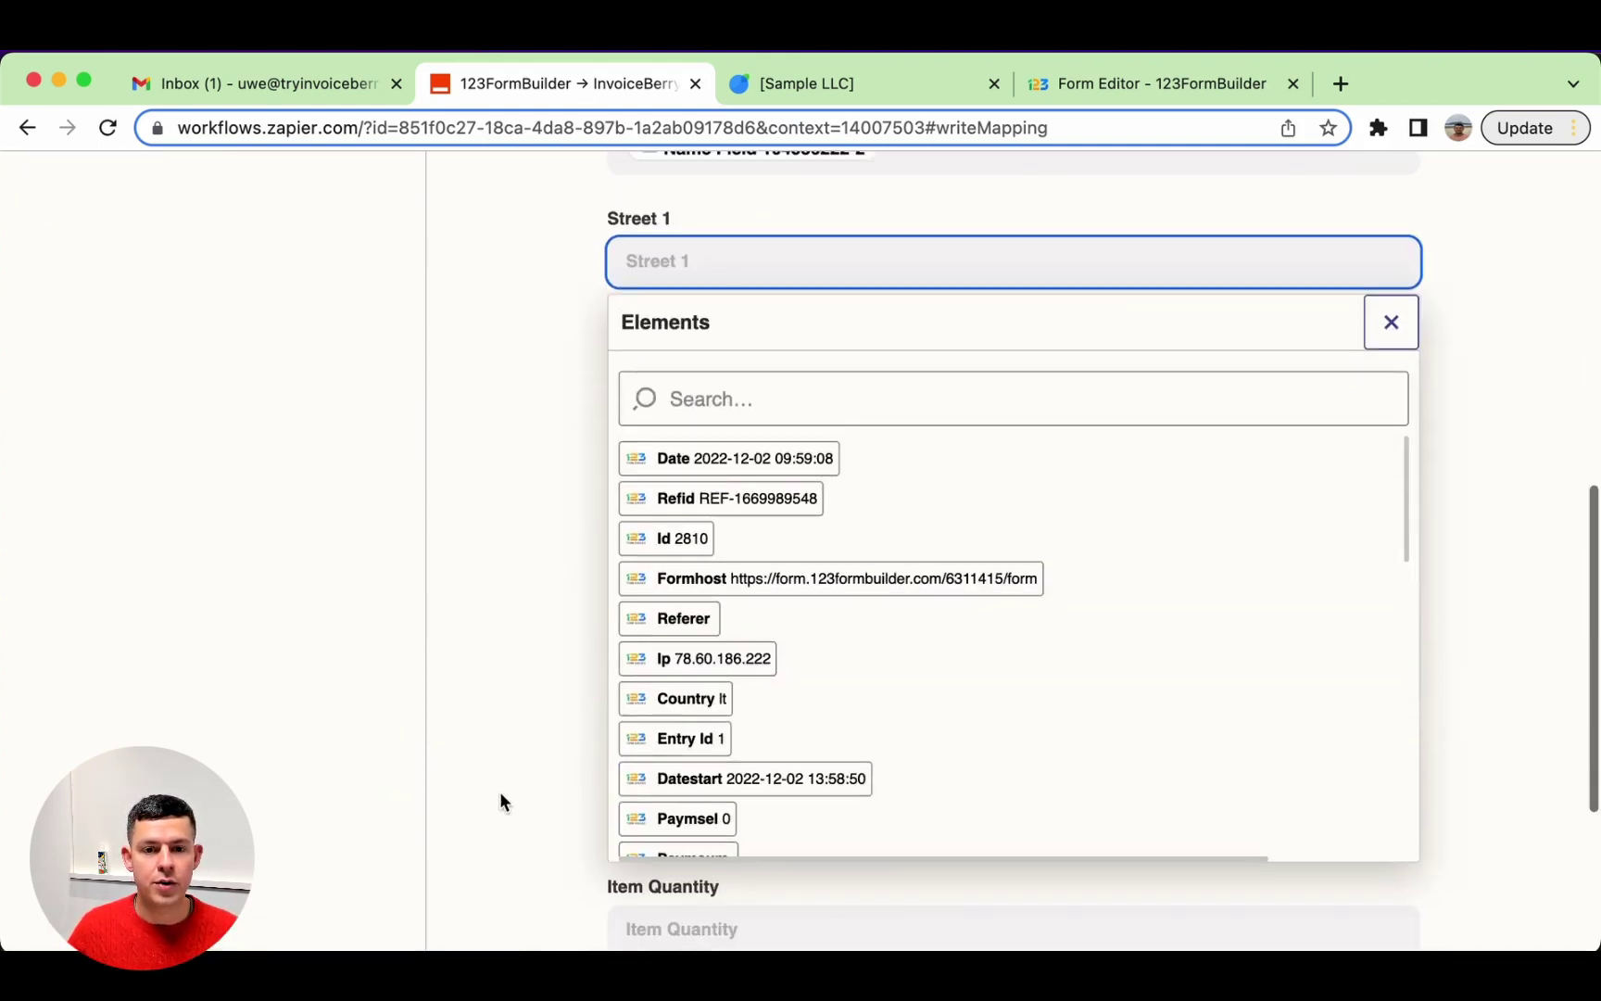
scroll(985, 621, "down", 6)
scroll(987, 619, "down", 5)
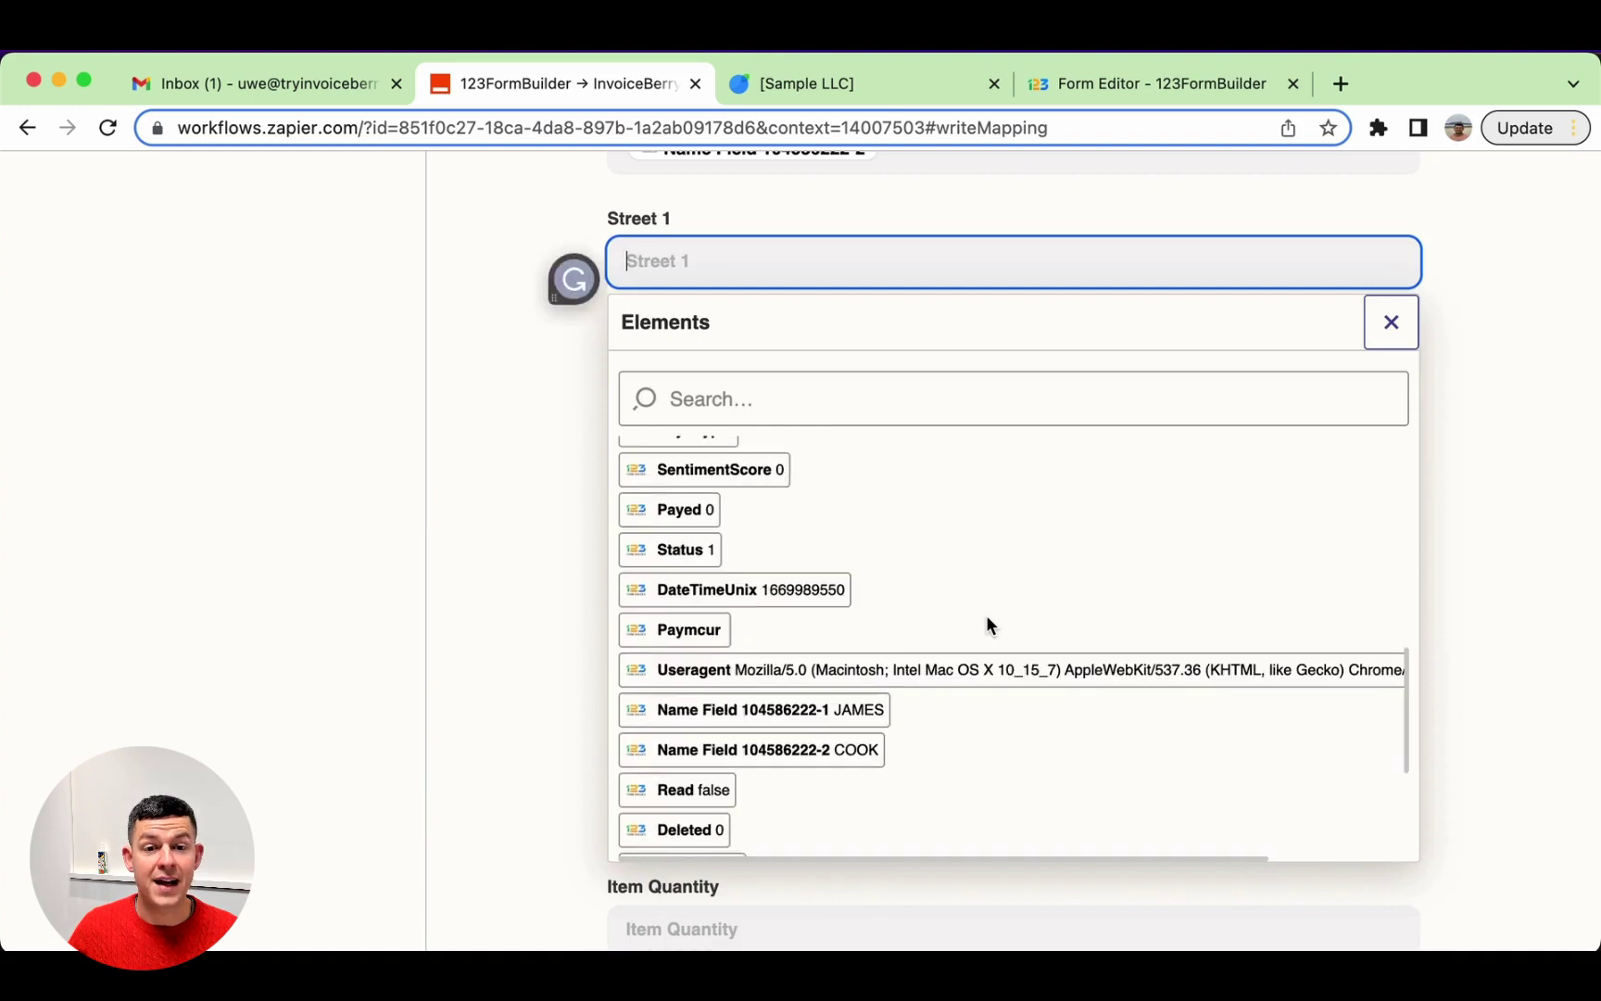
scroll(986, 625, "down", 3)
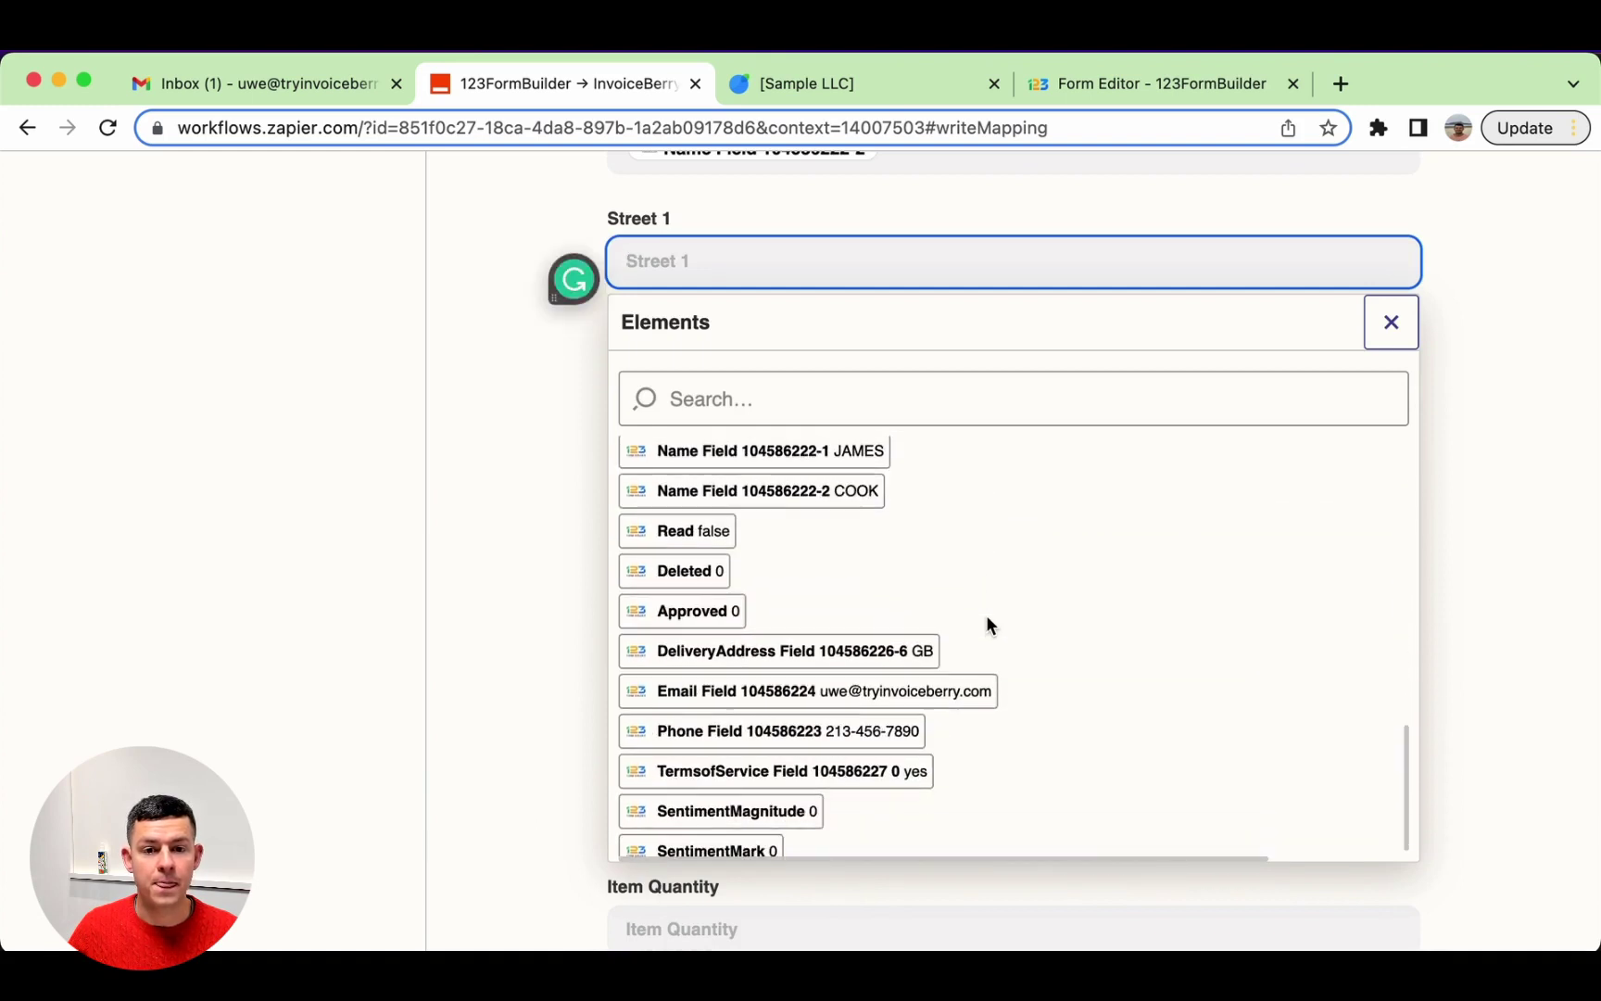
scroll(986, 618, "down", 1)
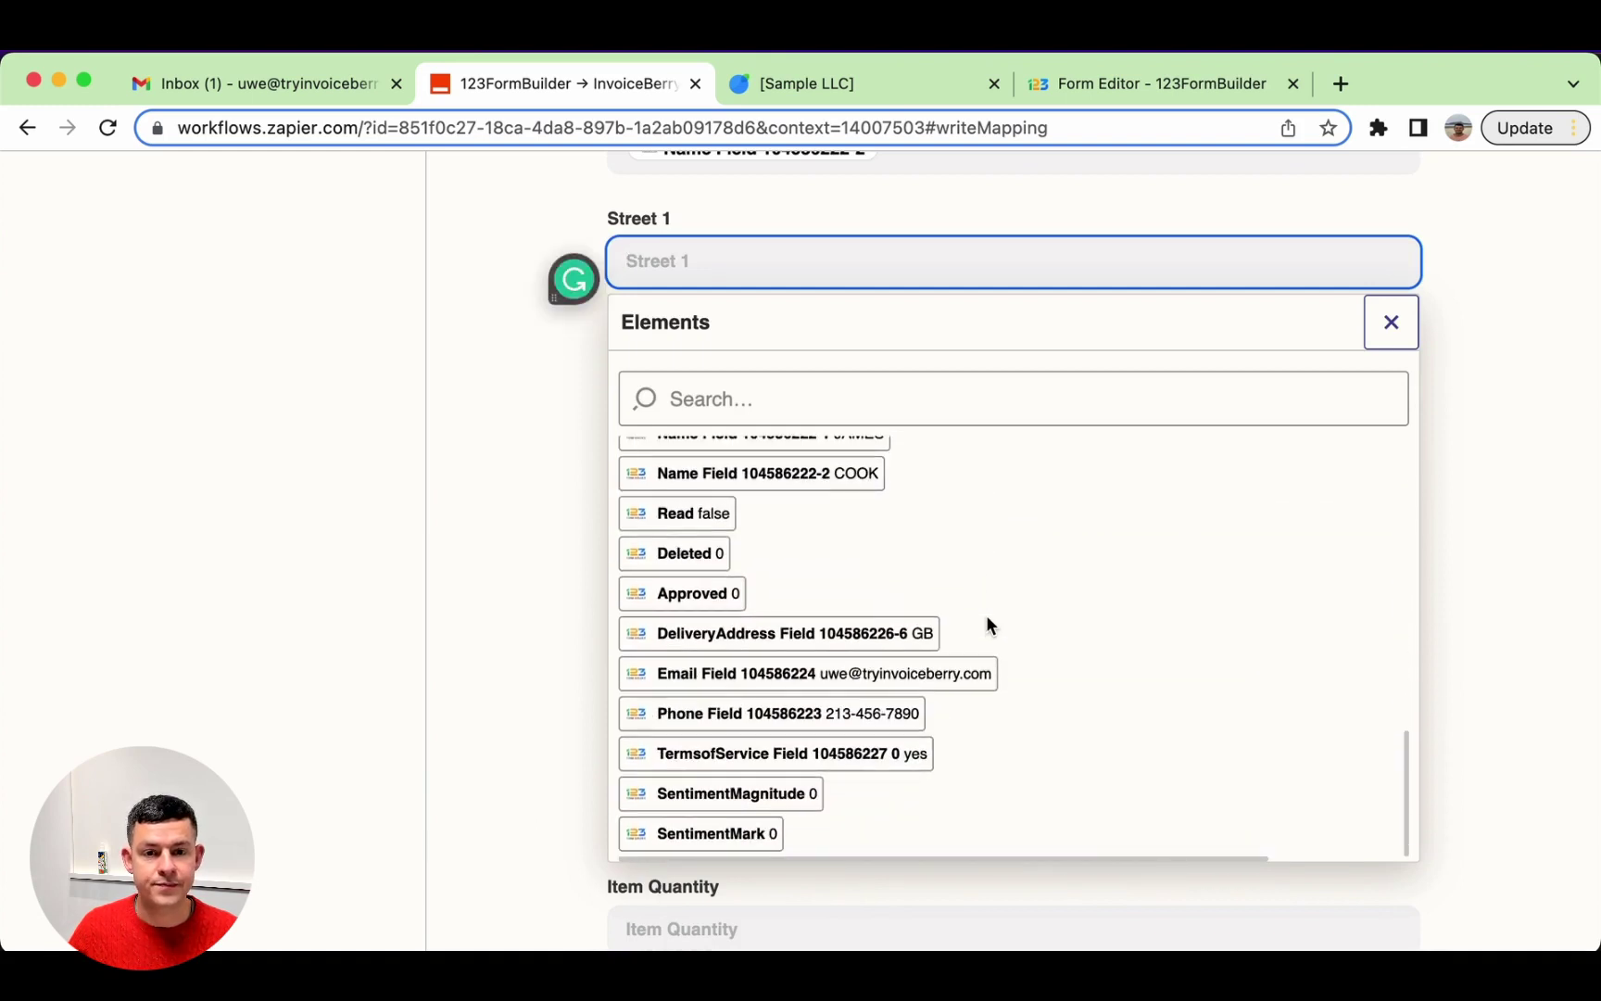
scroll(986, 619, "up", 10)
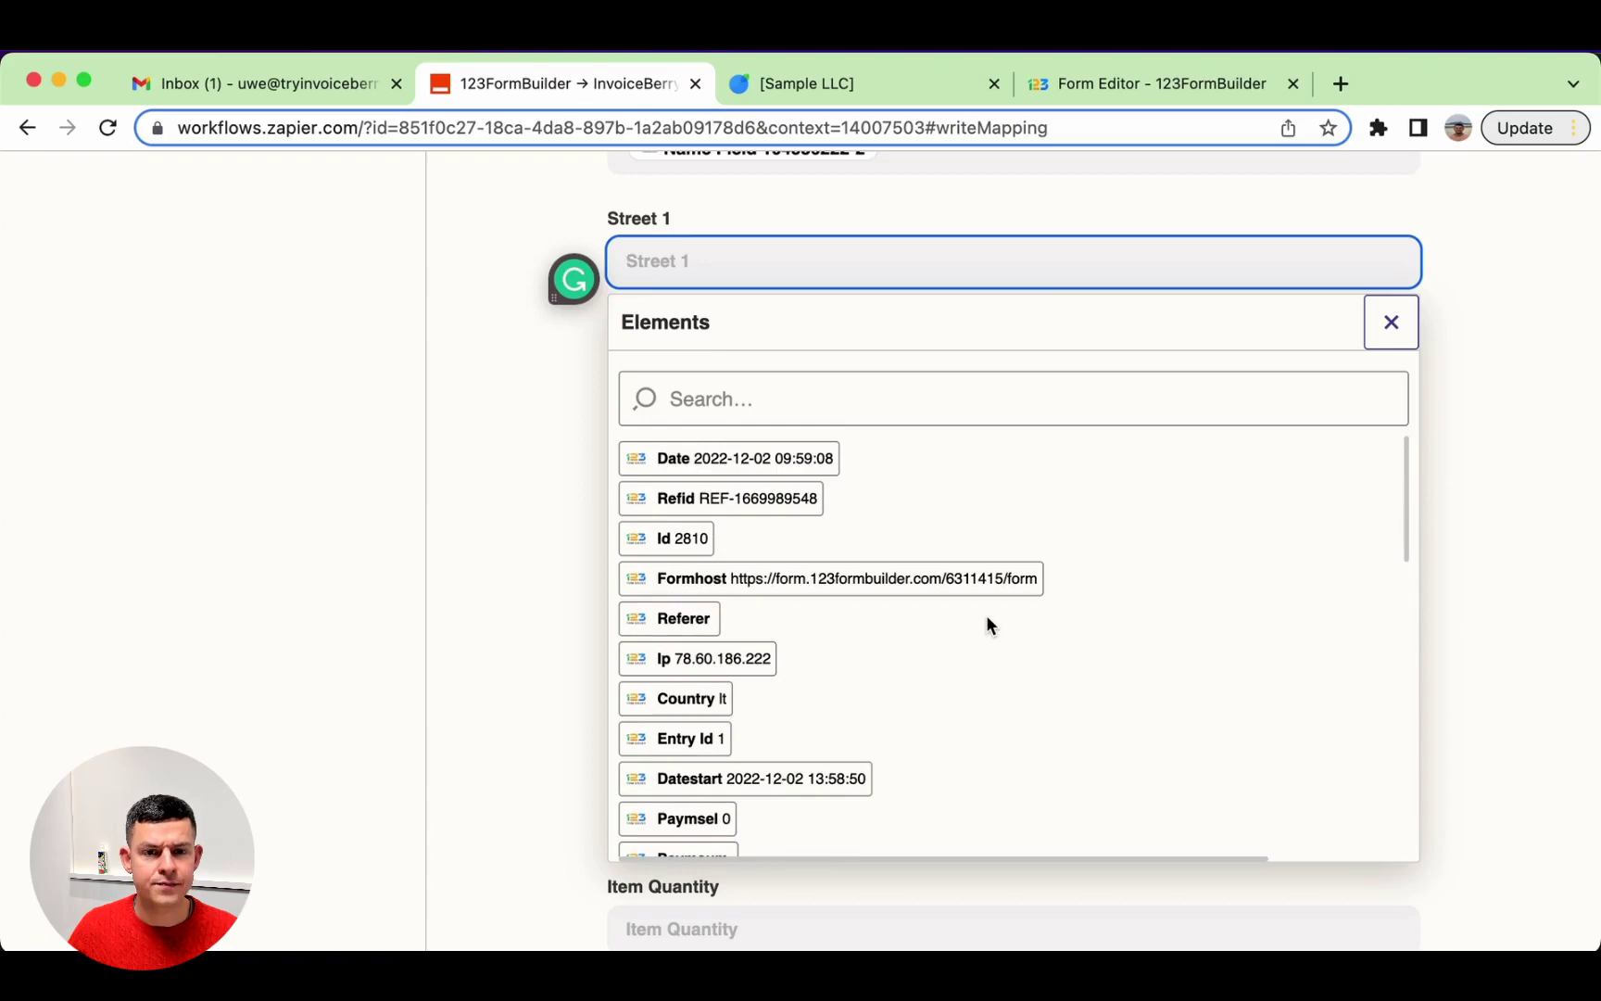
scroll(918, 614, "down", 5)
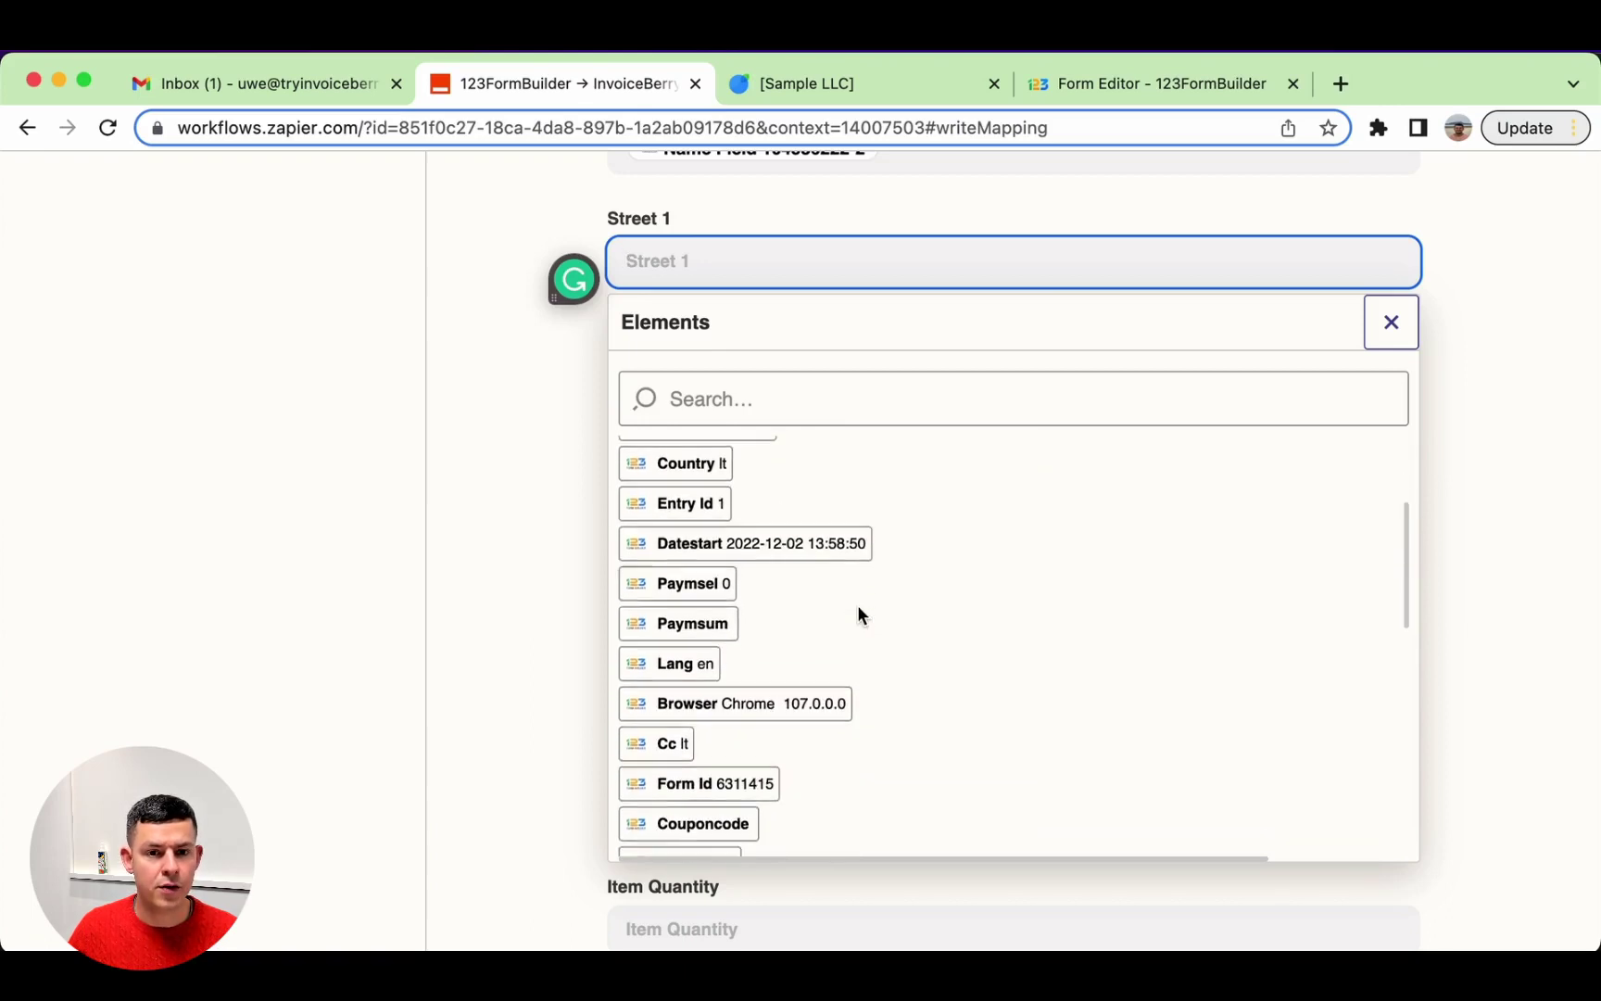
left_click(412, 643)
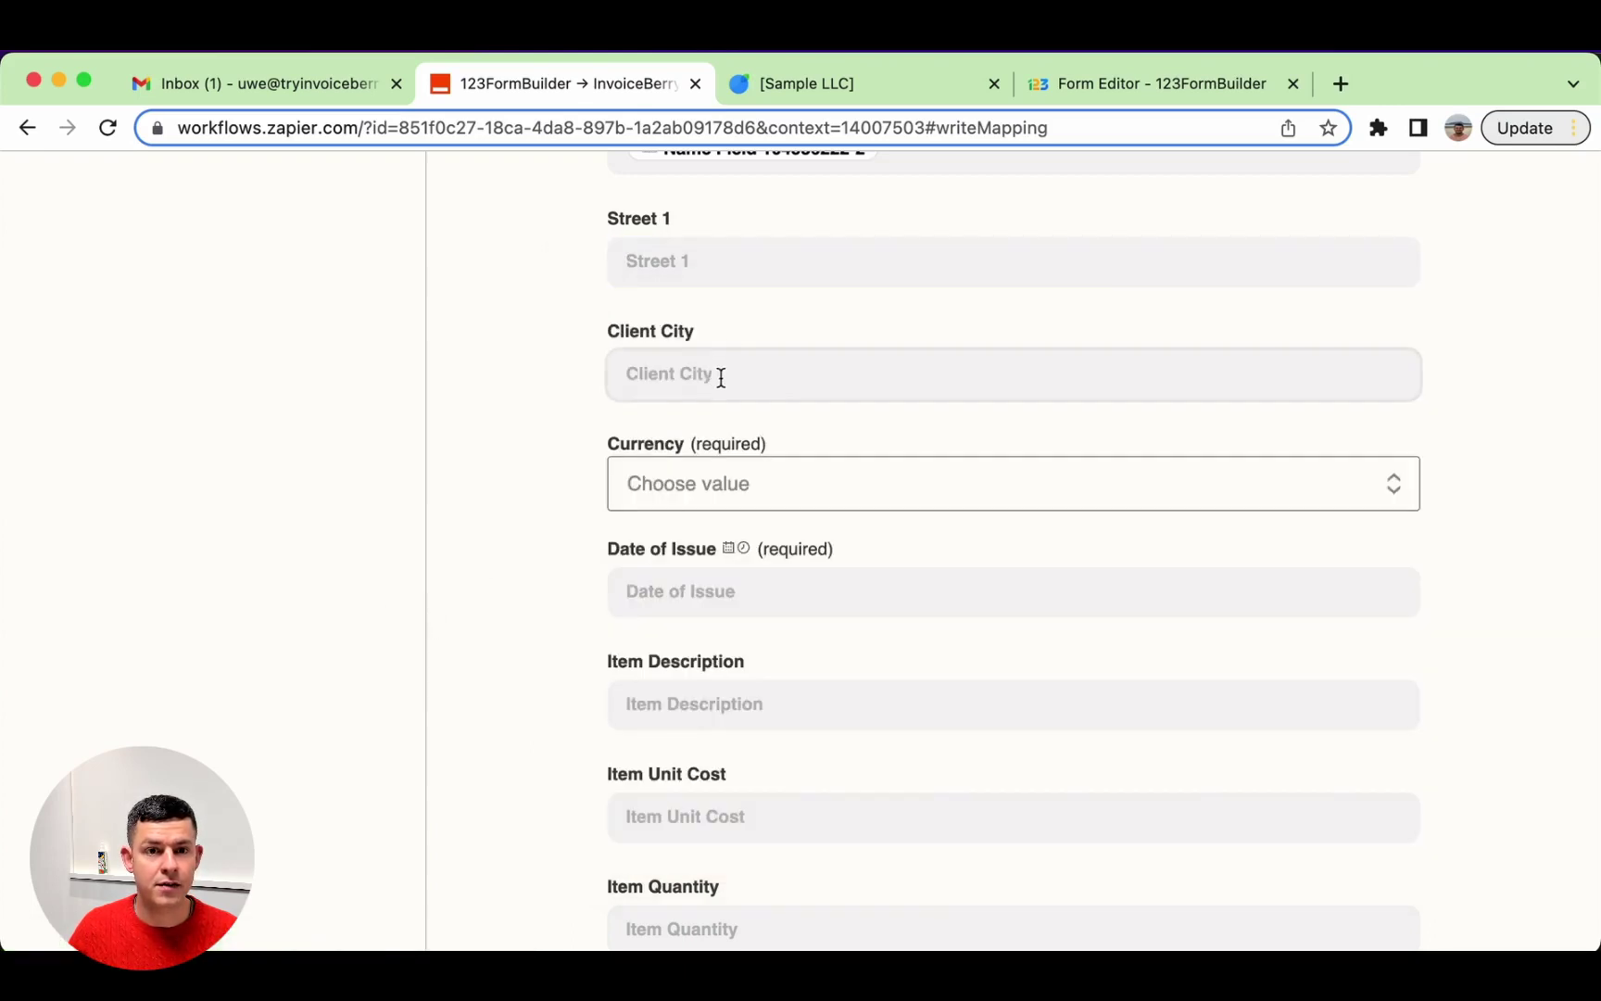
left_click(758, 246)
left_click(339, 396)
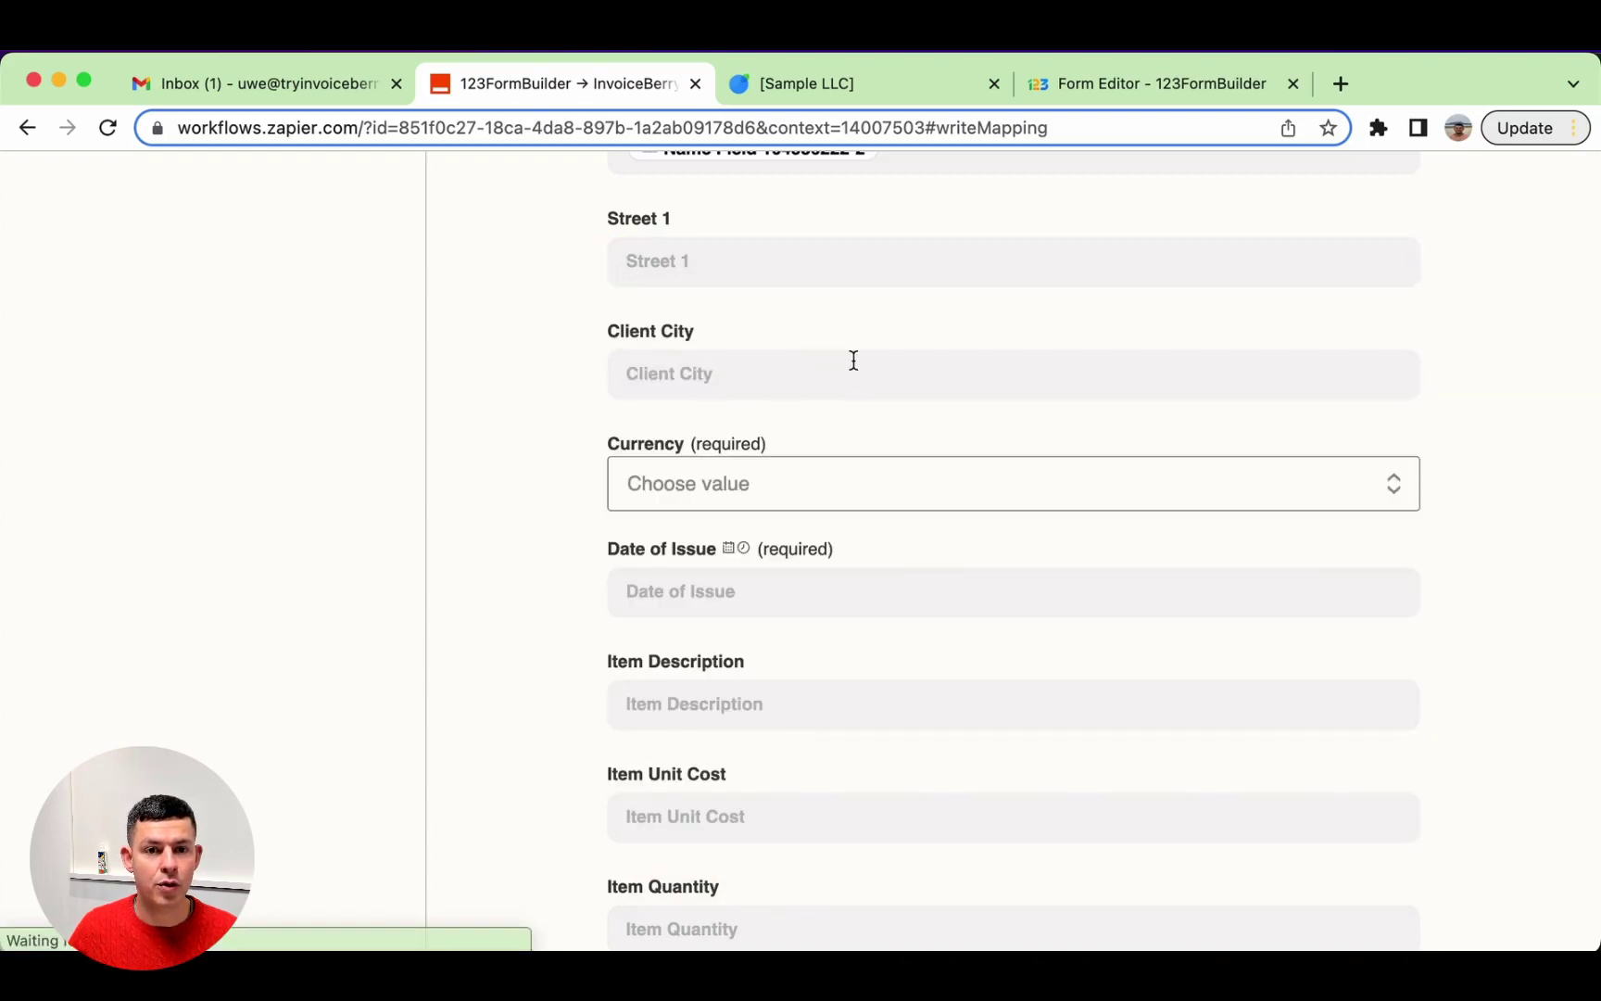
Step: Set the invoice Currency to United States dollar
left_click(793, 493)
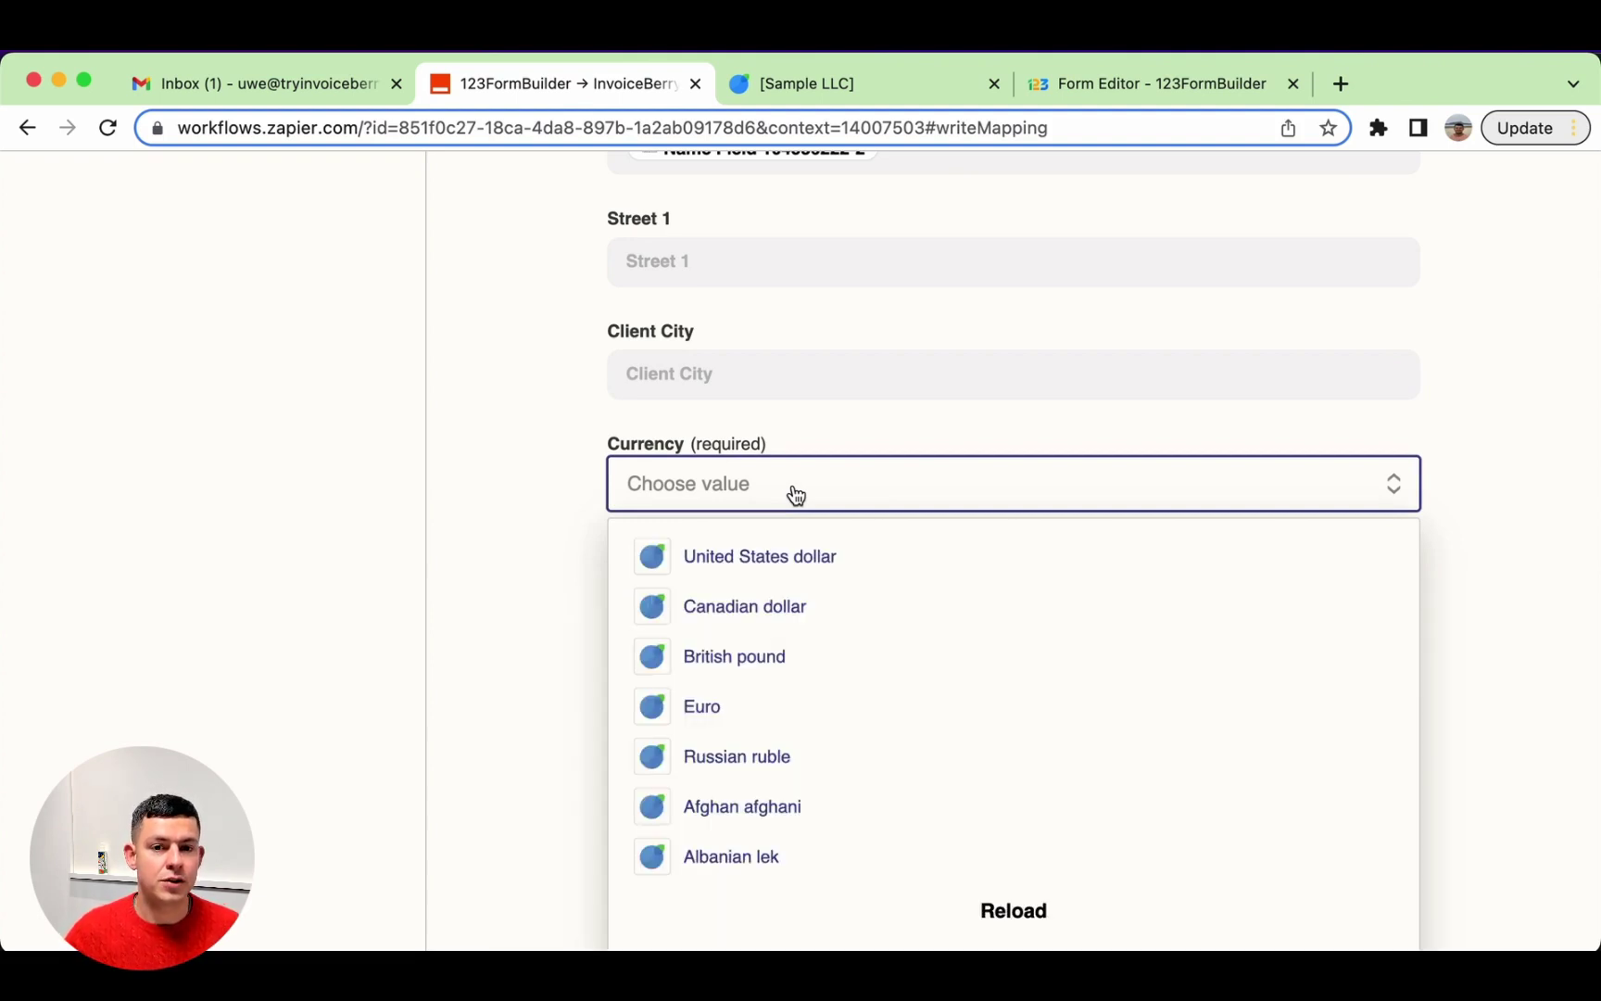
left_click(781, 554)
left_click(633, 591)
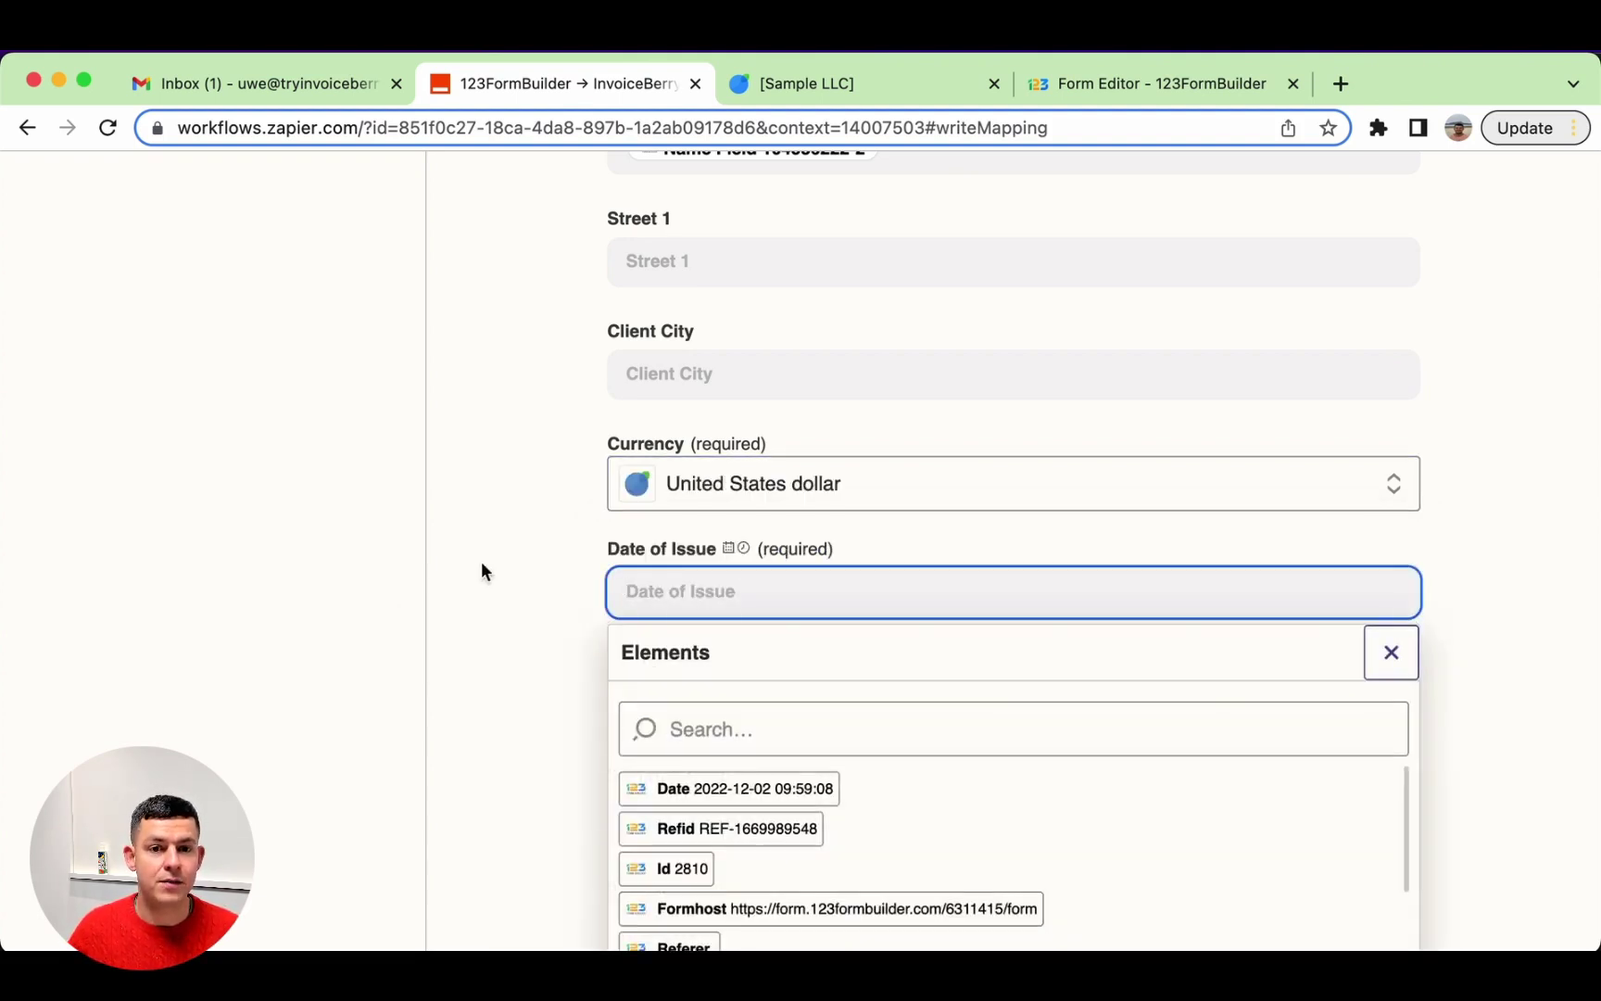
left_click(467, 556)
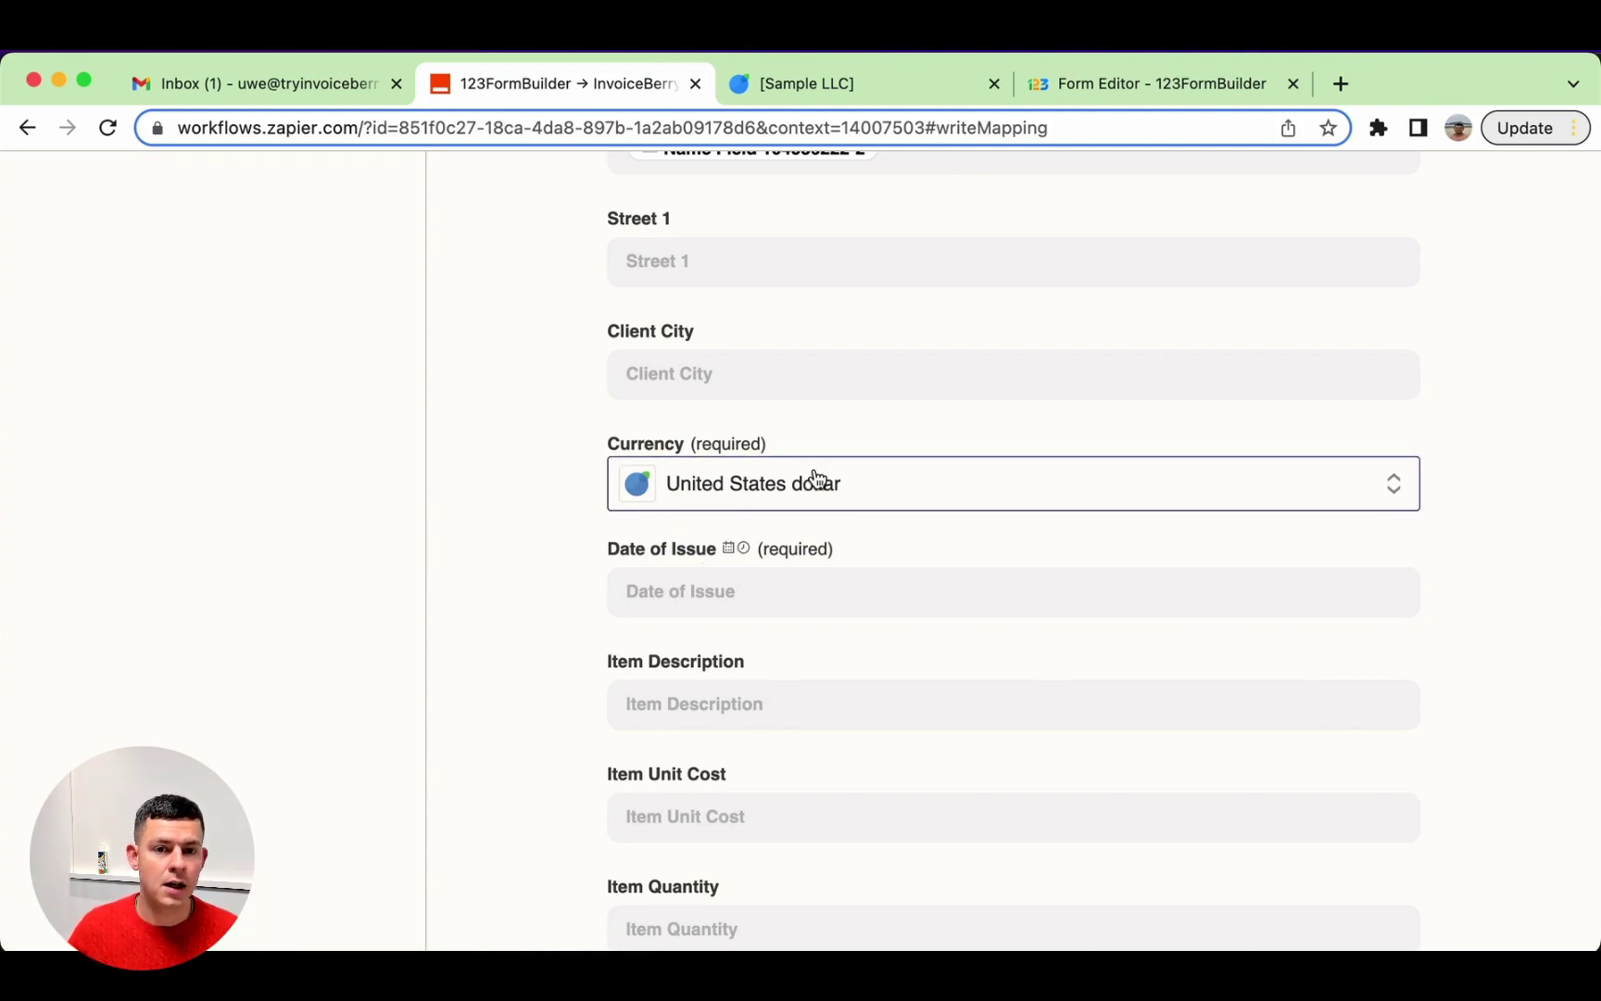
Step: Map the Date of Issue field to the form's Date element
left_click(654, 598)
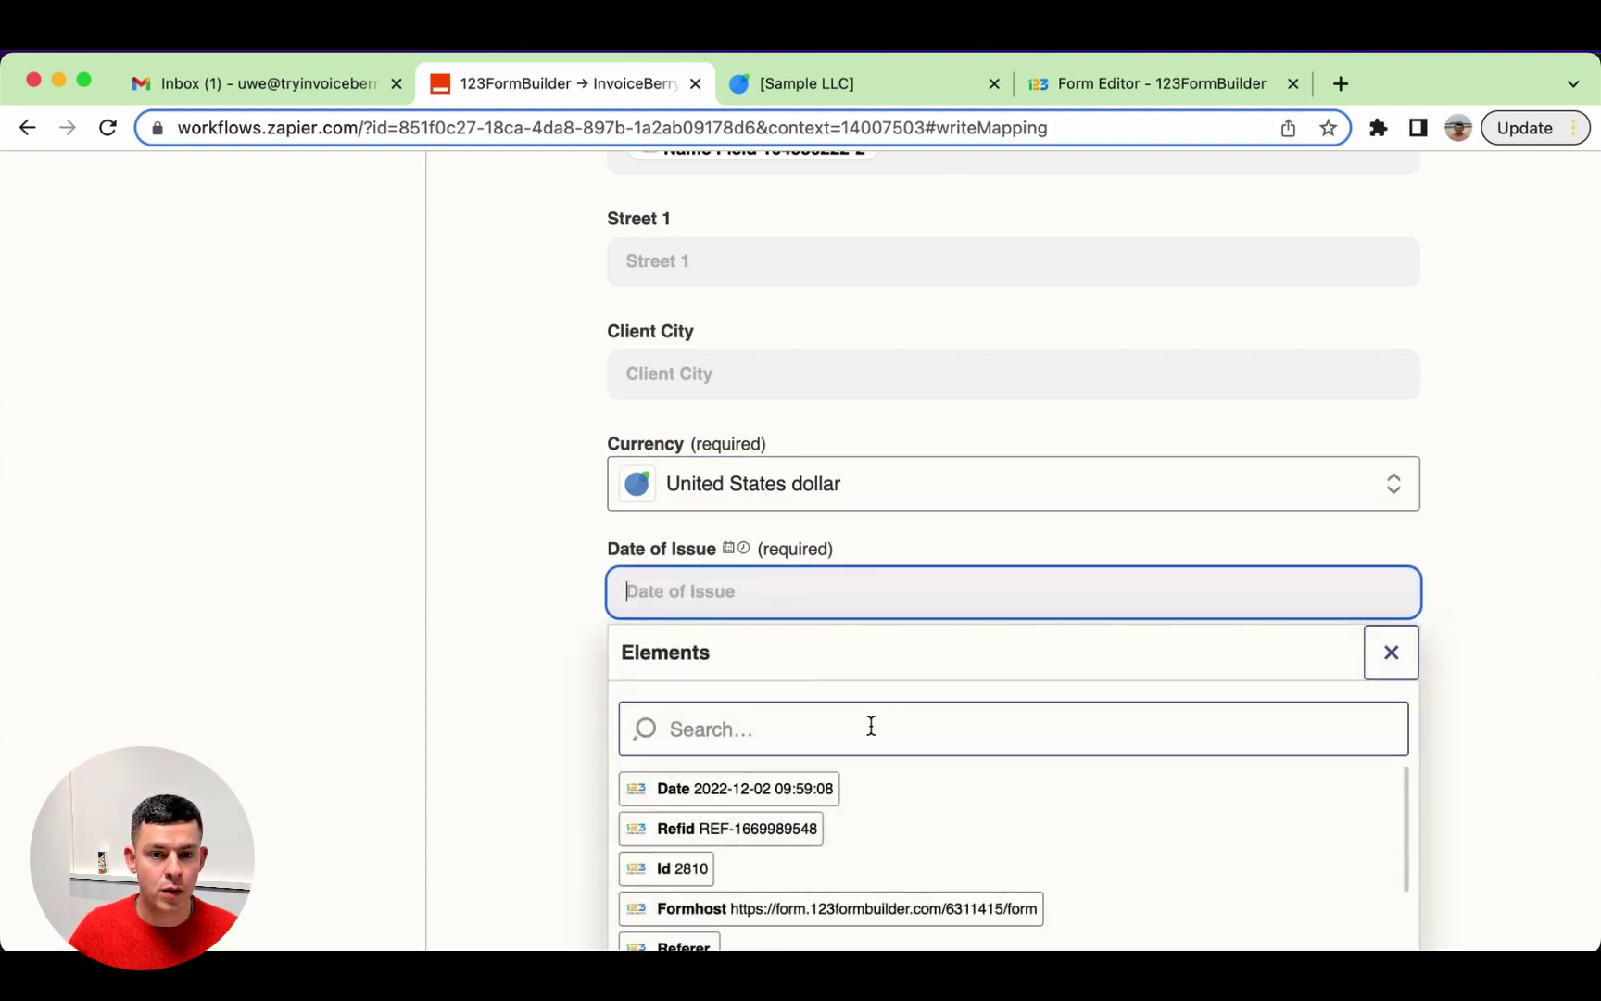
scroll(871, 758, "down", 5)
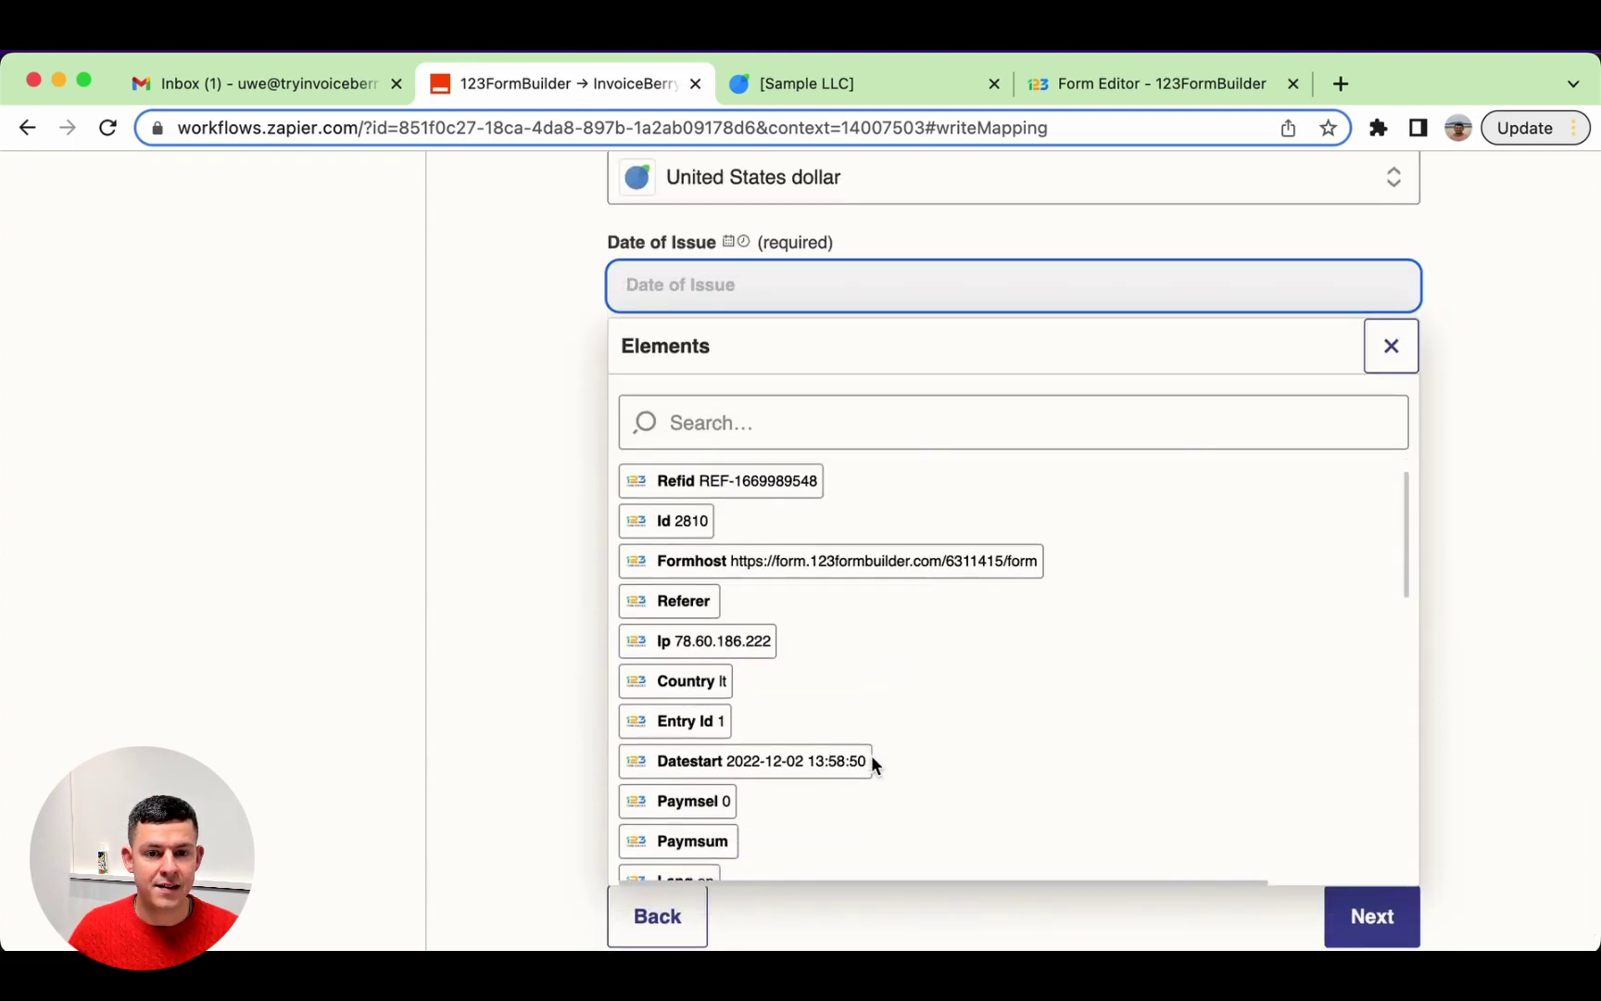
scroll(871, 756, "up", 1)
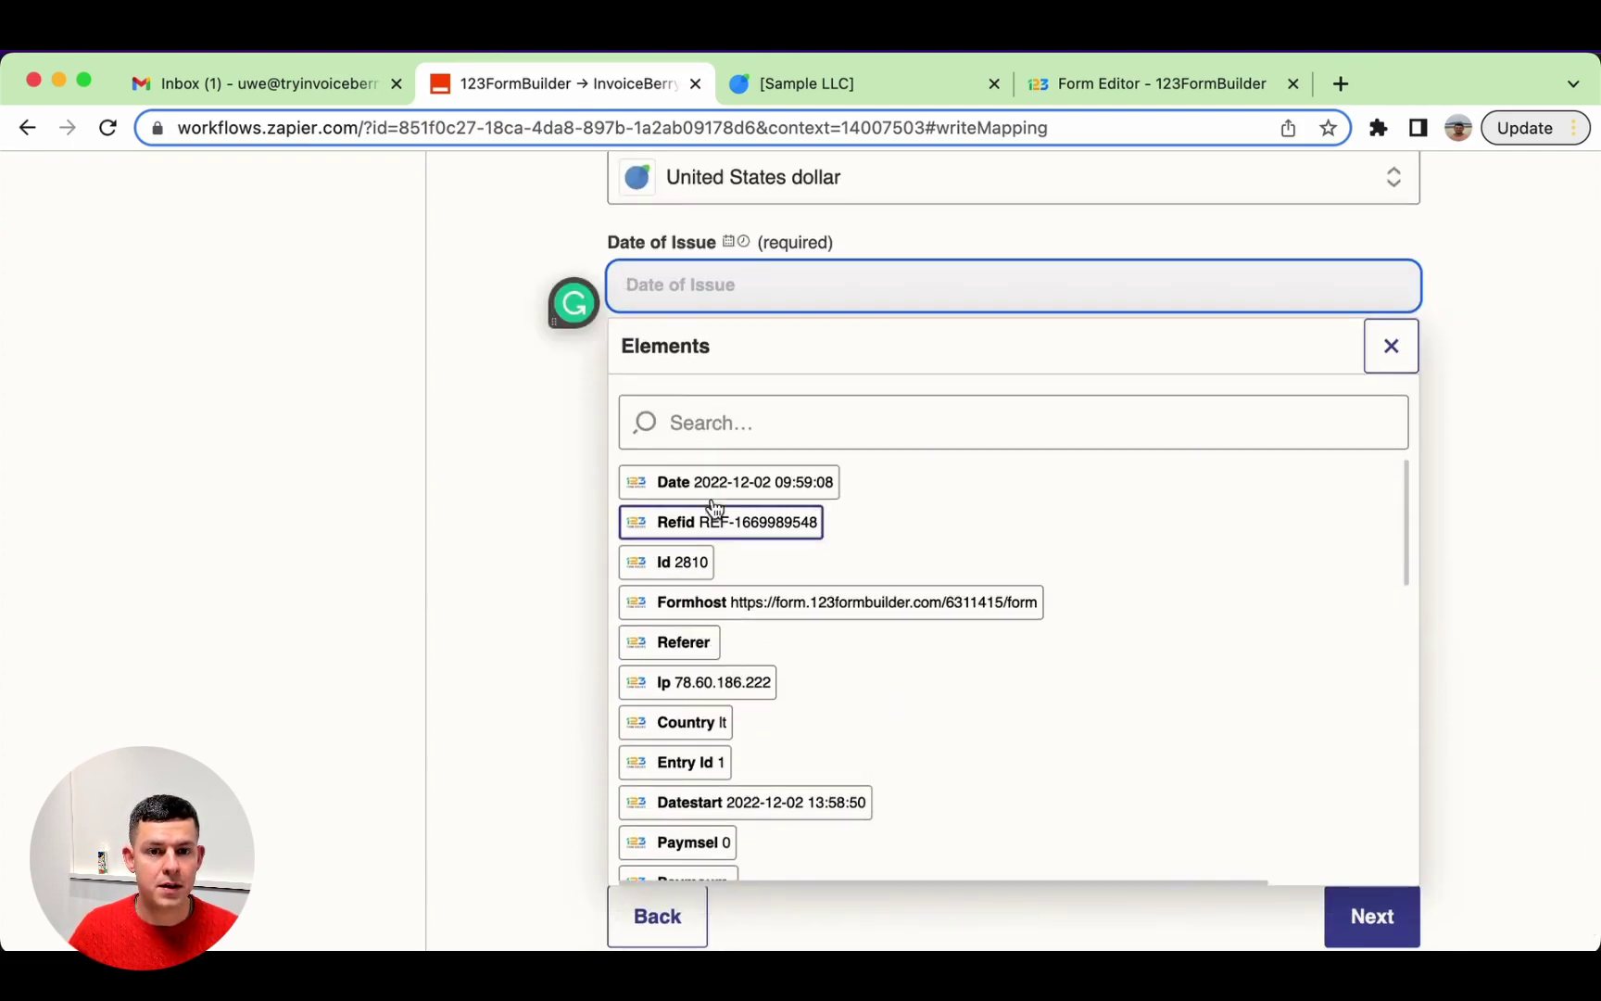
left_click(755, 486)
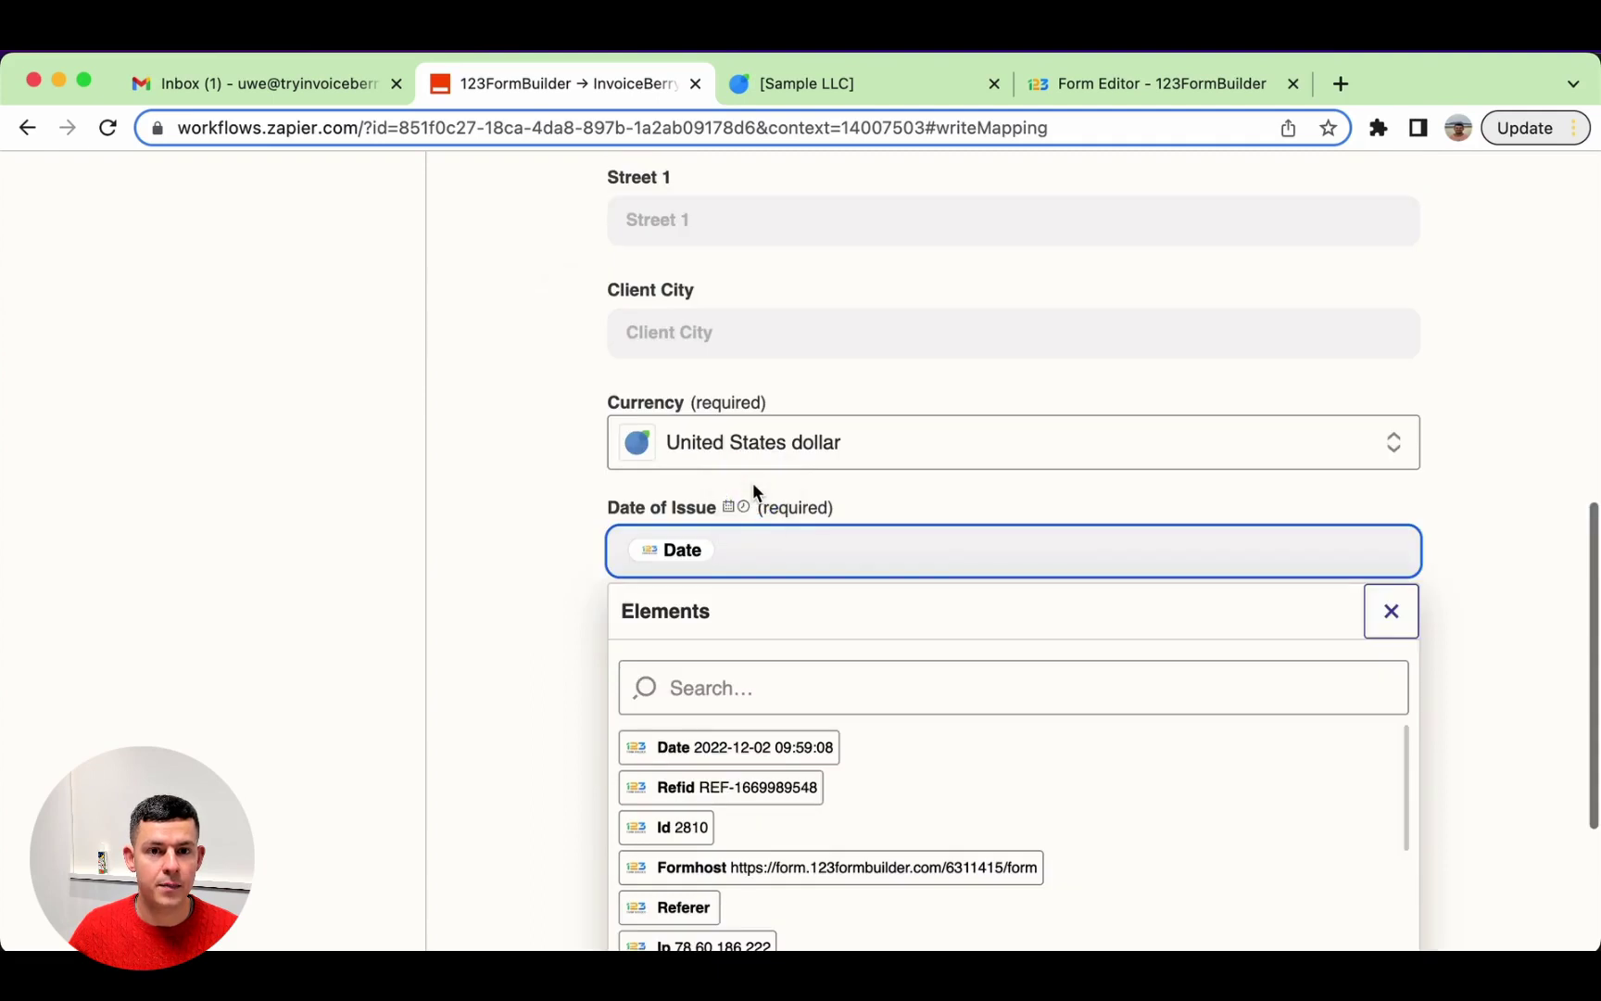
left_click(418, 490)
Step: Look through the form elements offered for Item Description for one that describes the ordered item
scroll(417, 605, "down", 1)
scroll(416, 609, "down", 2)
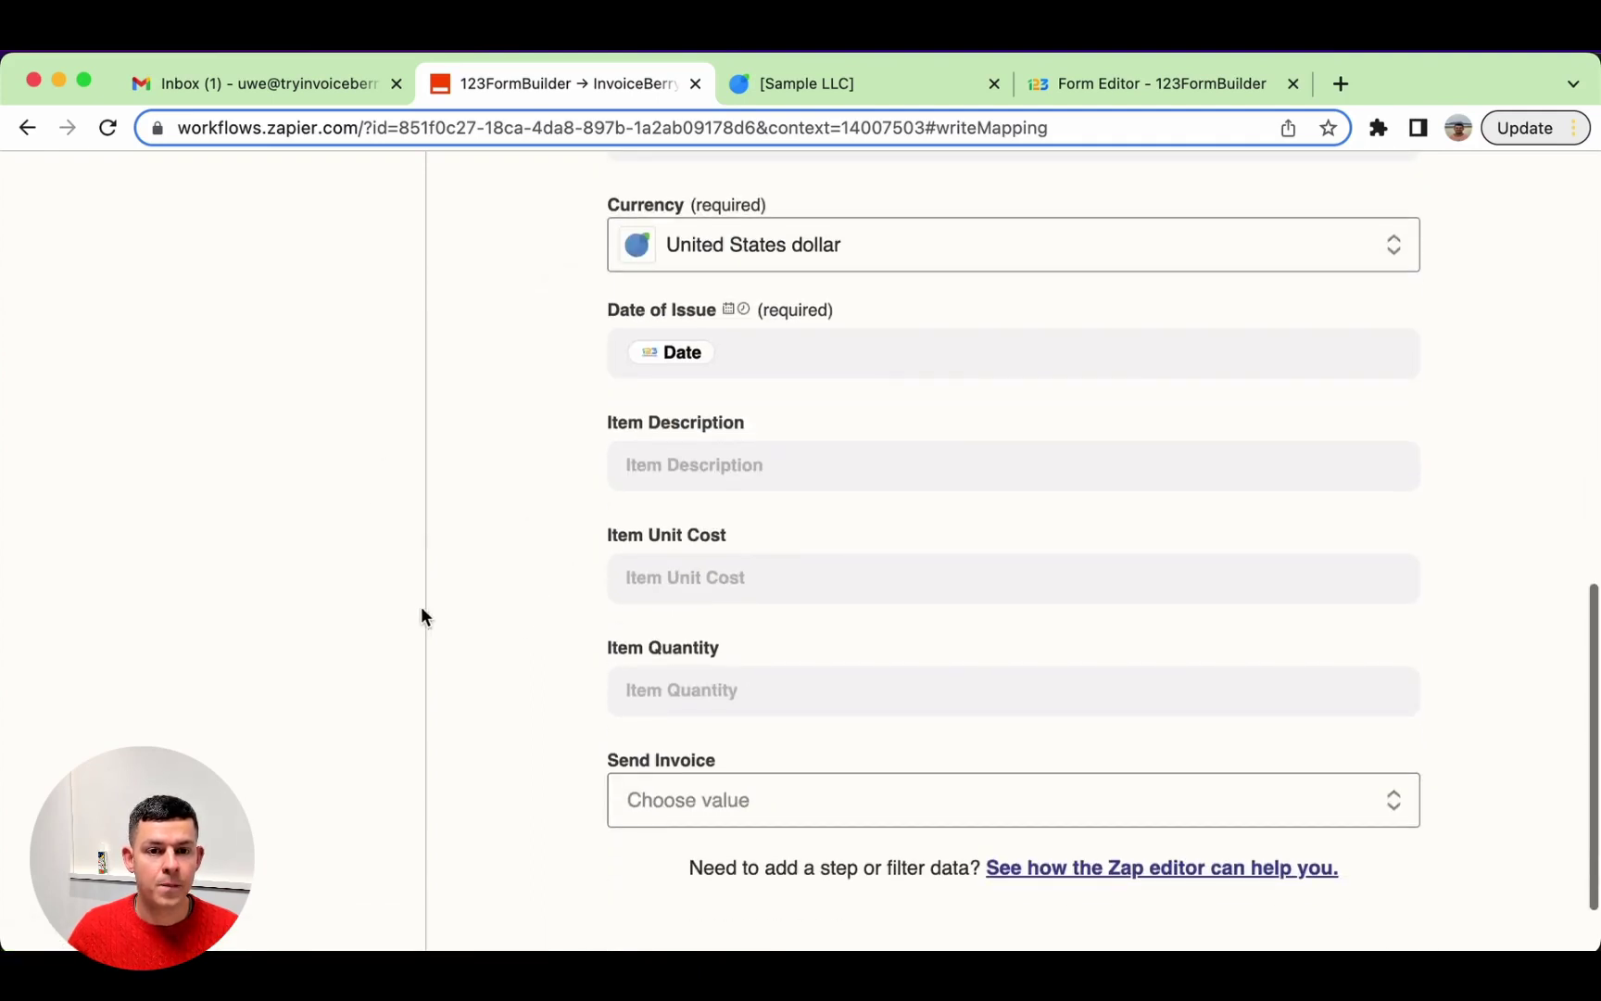
left_click(741, 461)
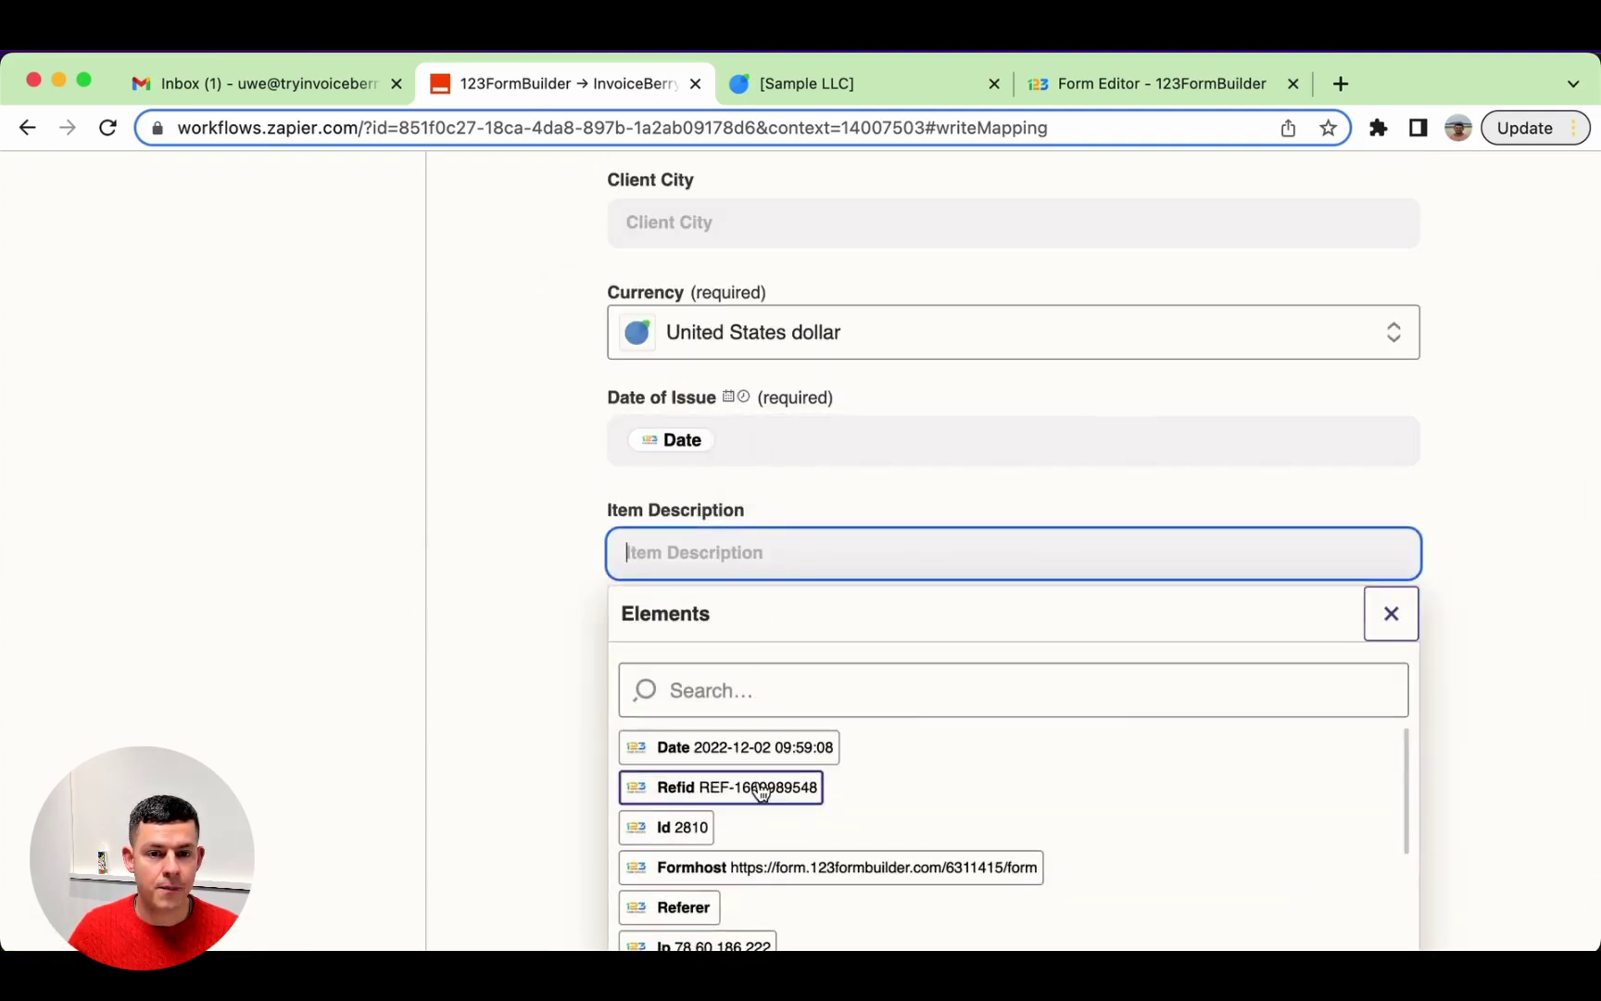
scroll(761, 787, "down", 10)
scroll(761, 787, "down", 5)
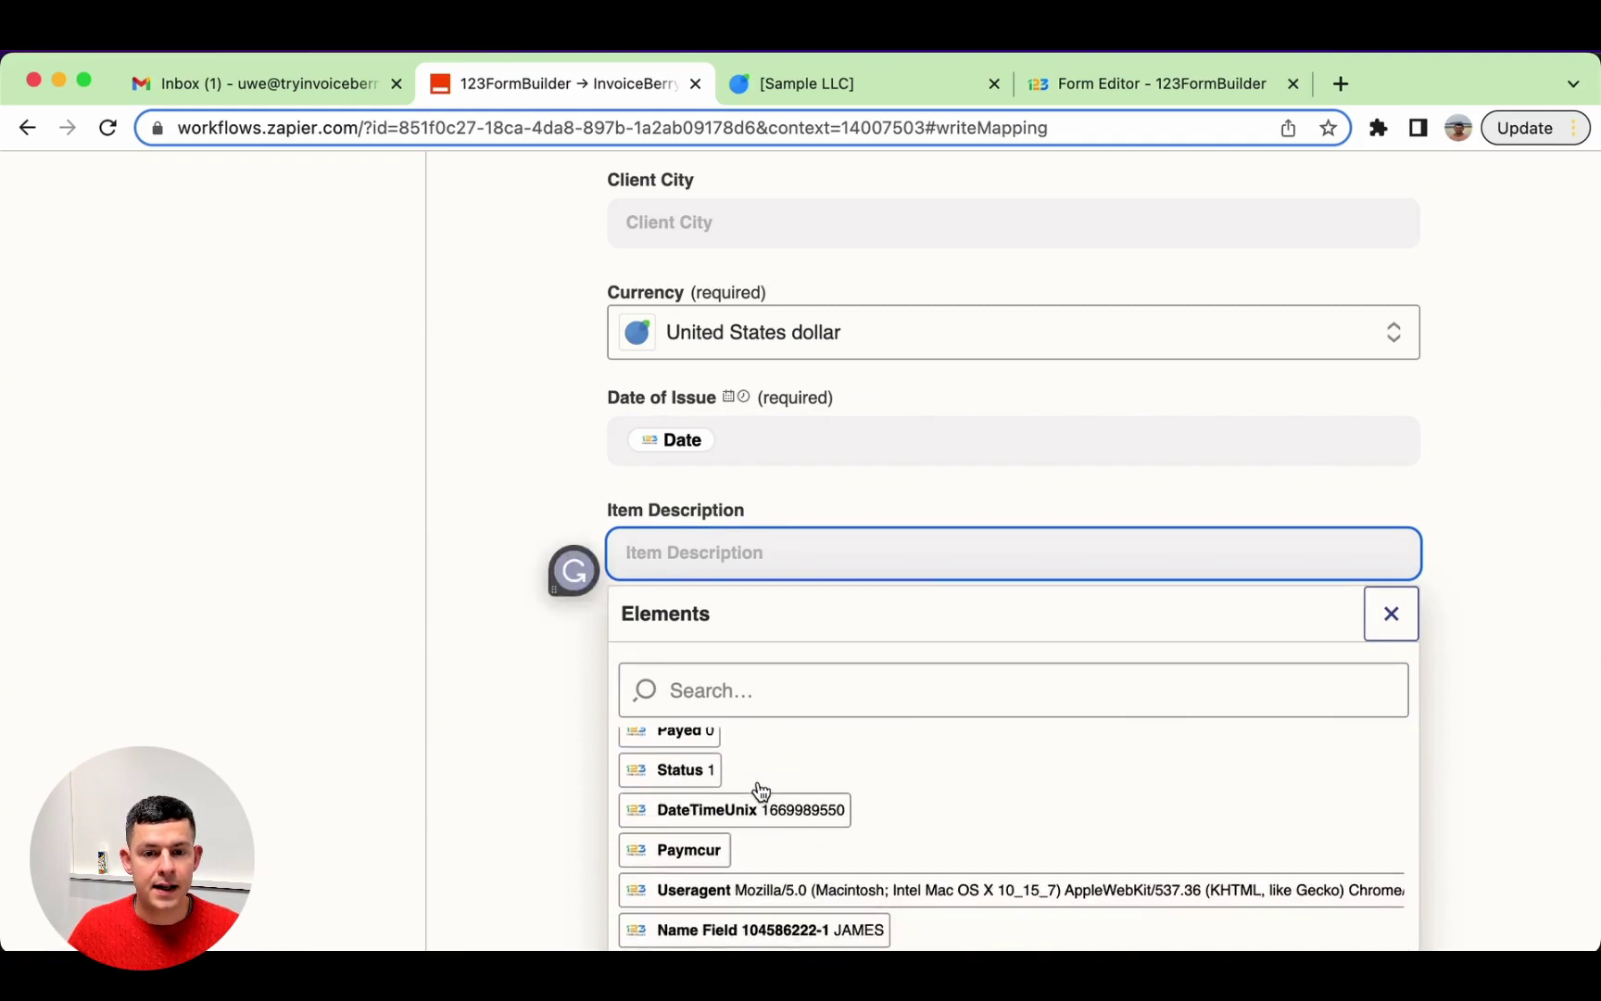
scroll(757, 779, "down", 3)
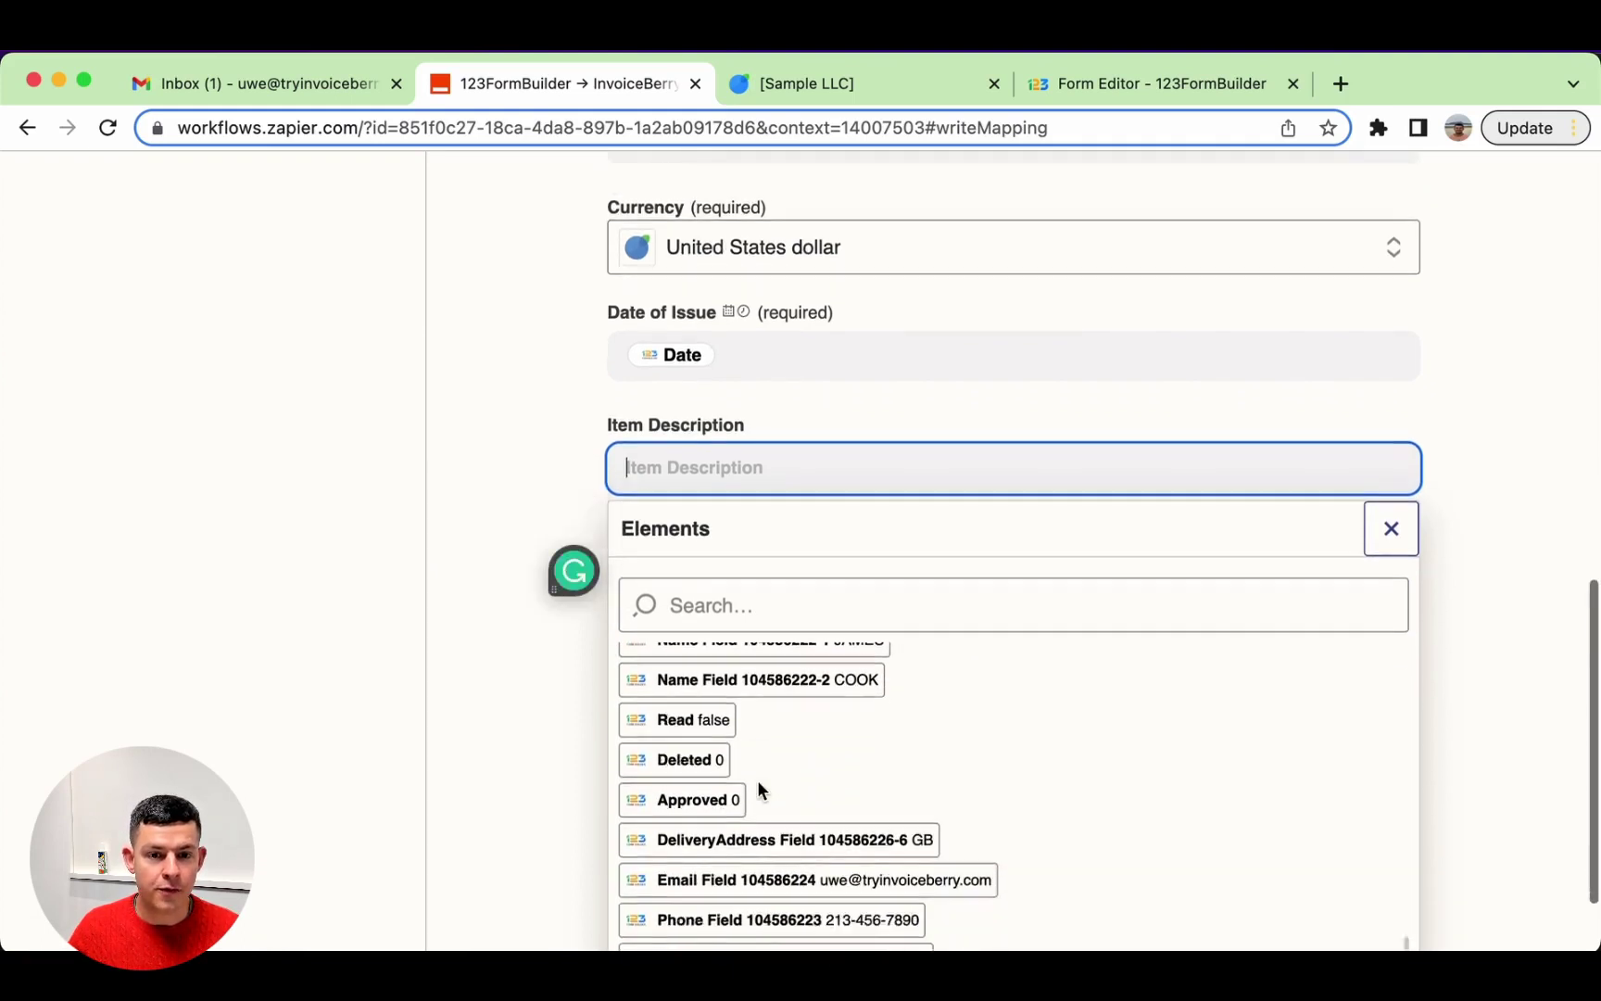
left_click(505, 777)
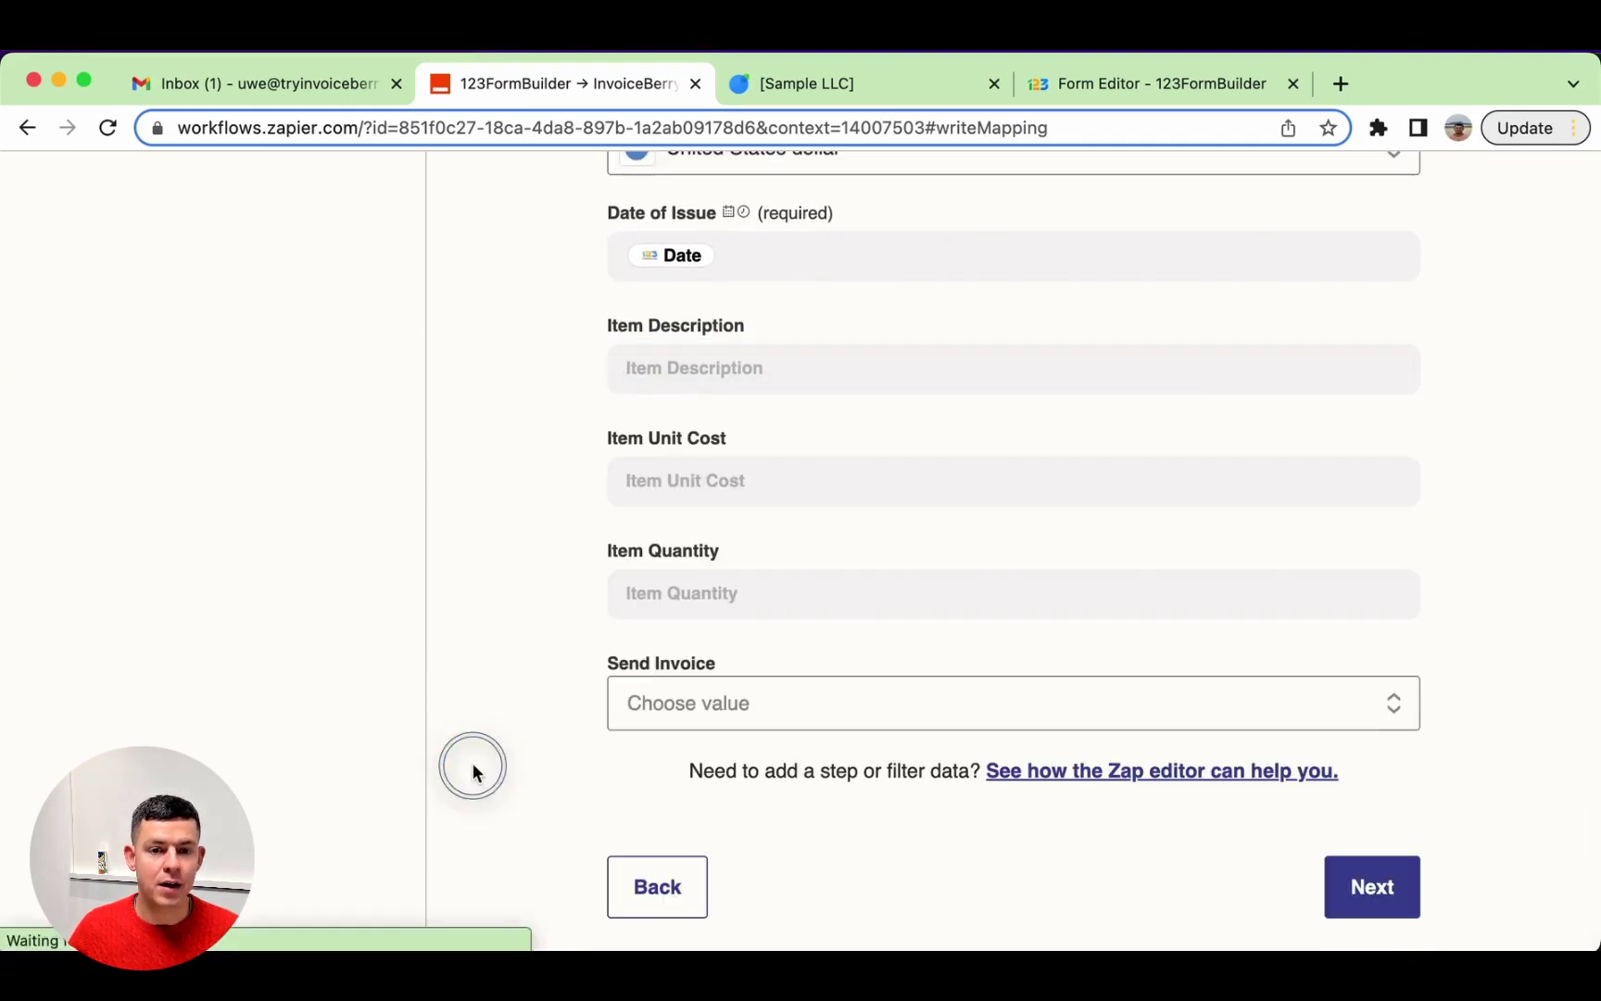
left_click(728, 369)
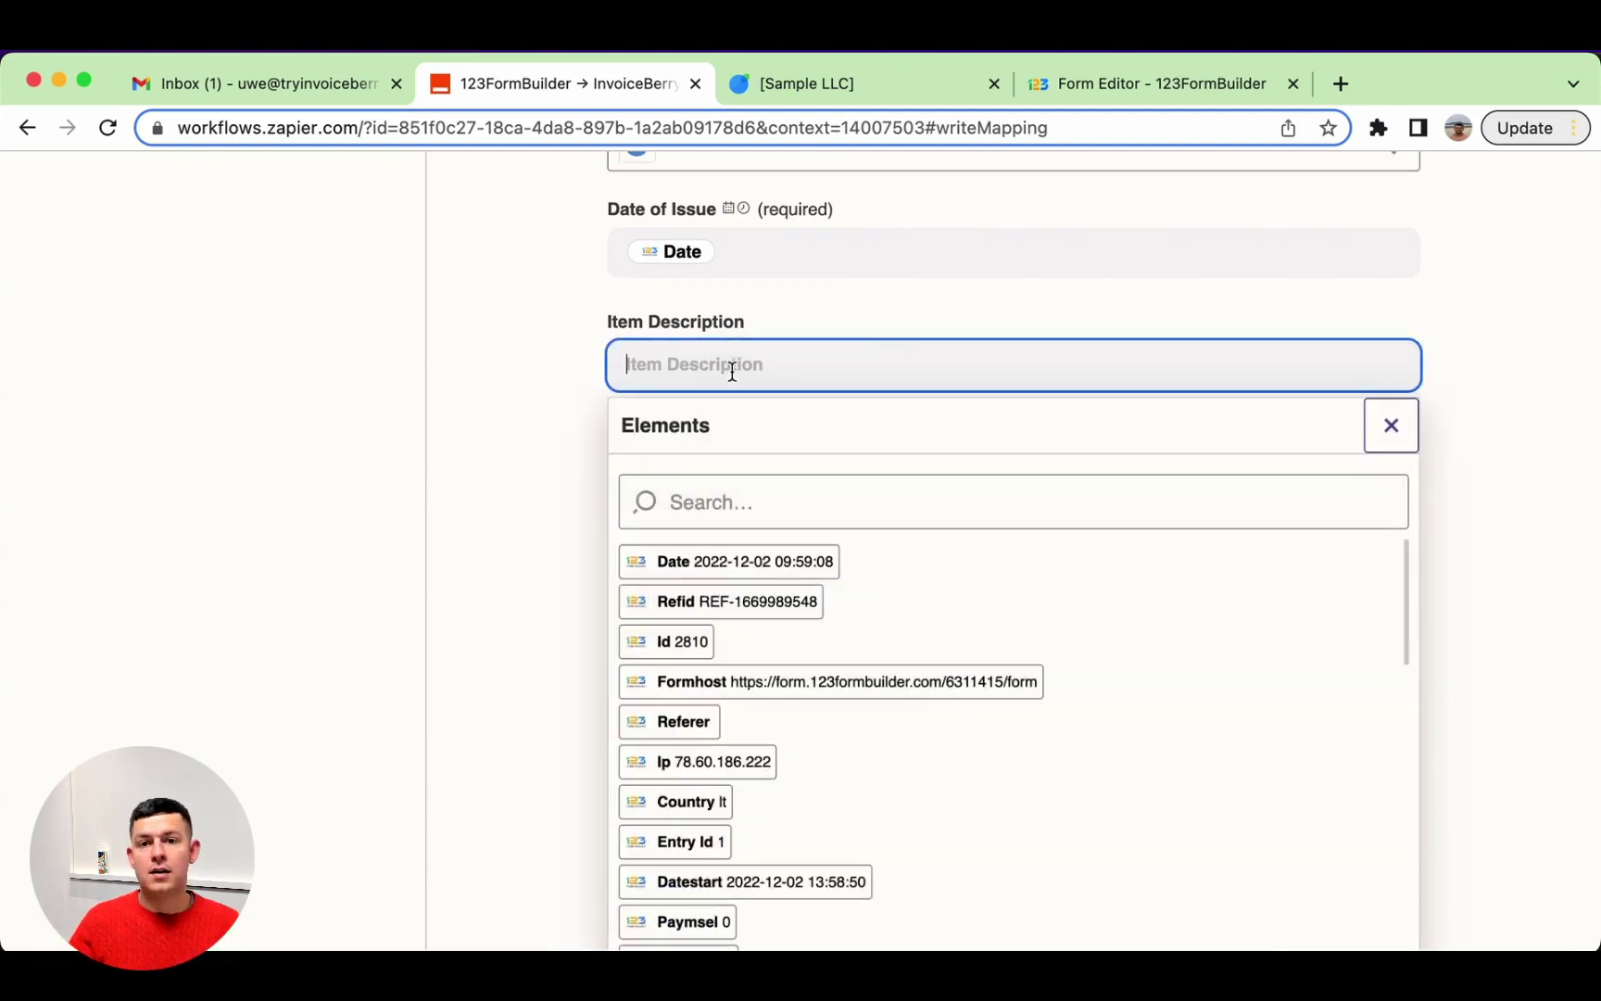
Step: Switch to 123FormBuilder, copy the Online Order Form's public link, and open it in a new tab to review the form's fields
left_click(1122, 94)
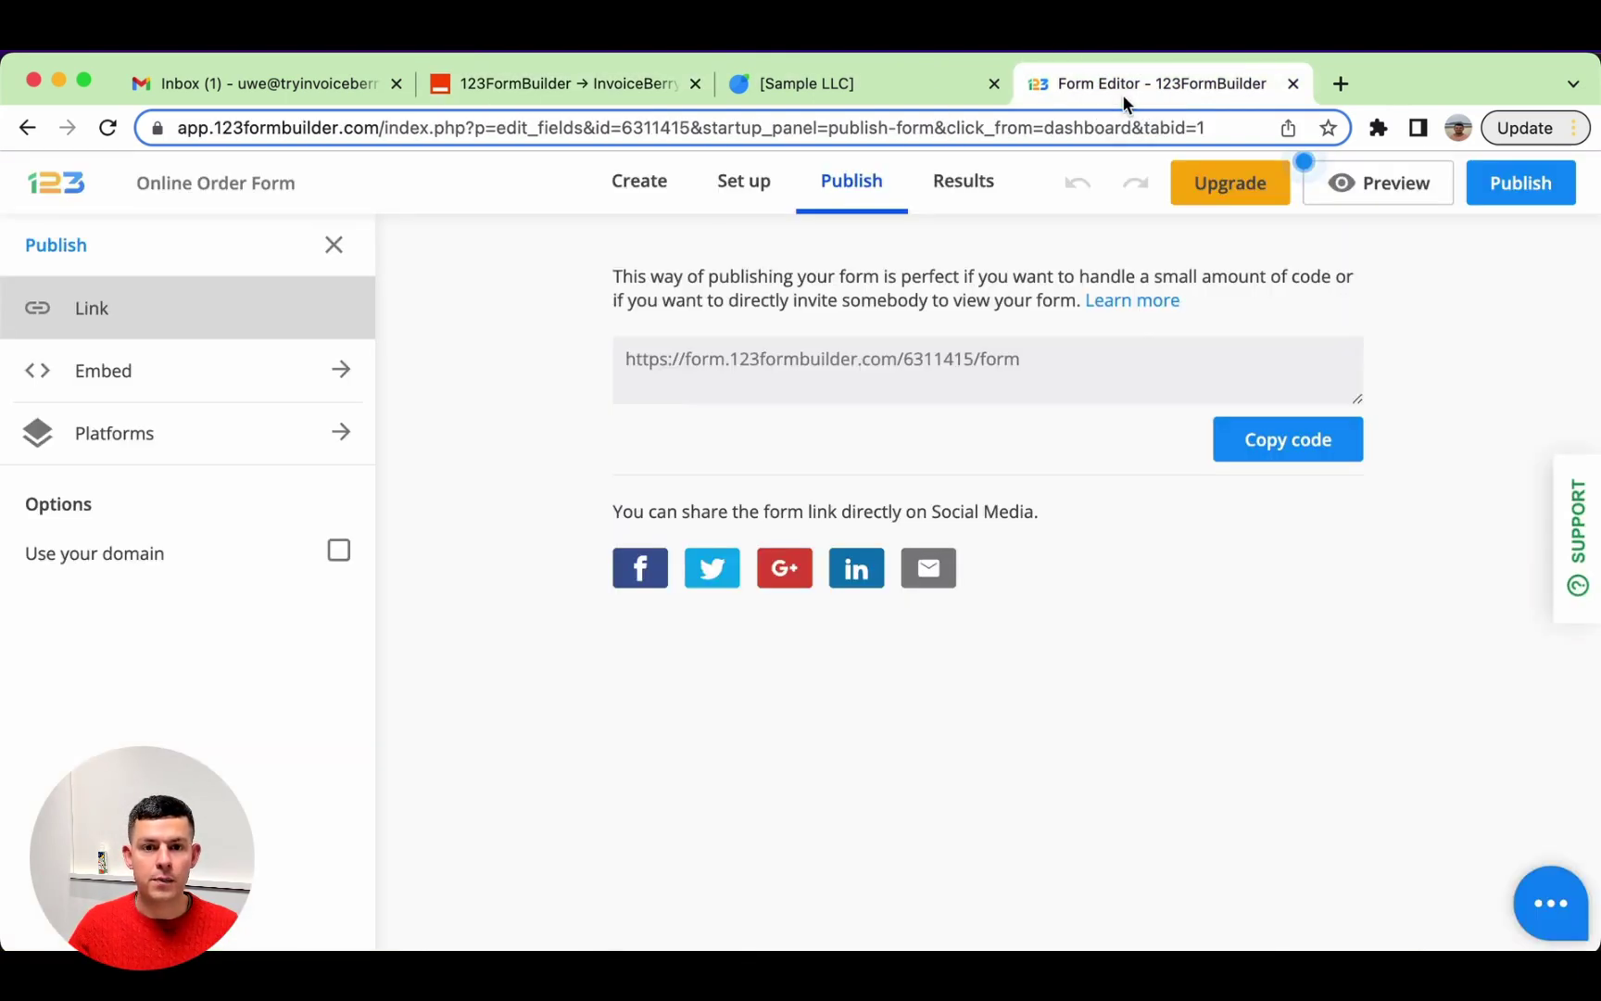
left_click(1310, 458)
left_click(1338, 84)
key("super+v")
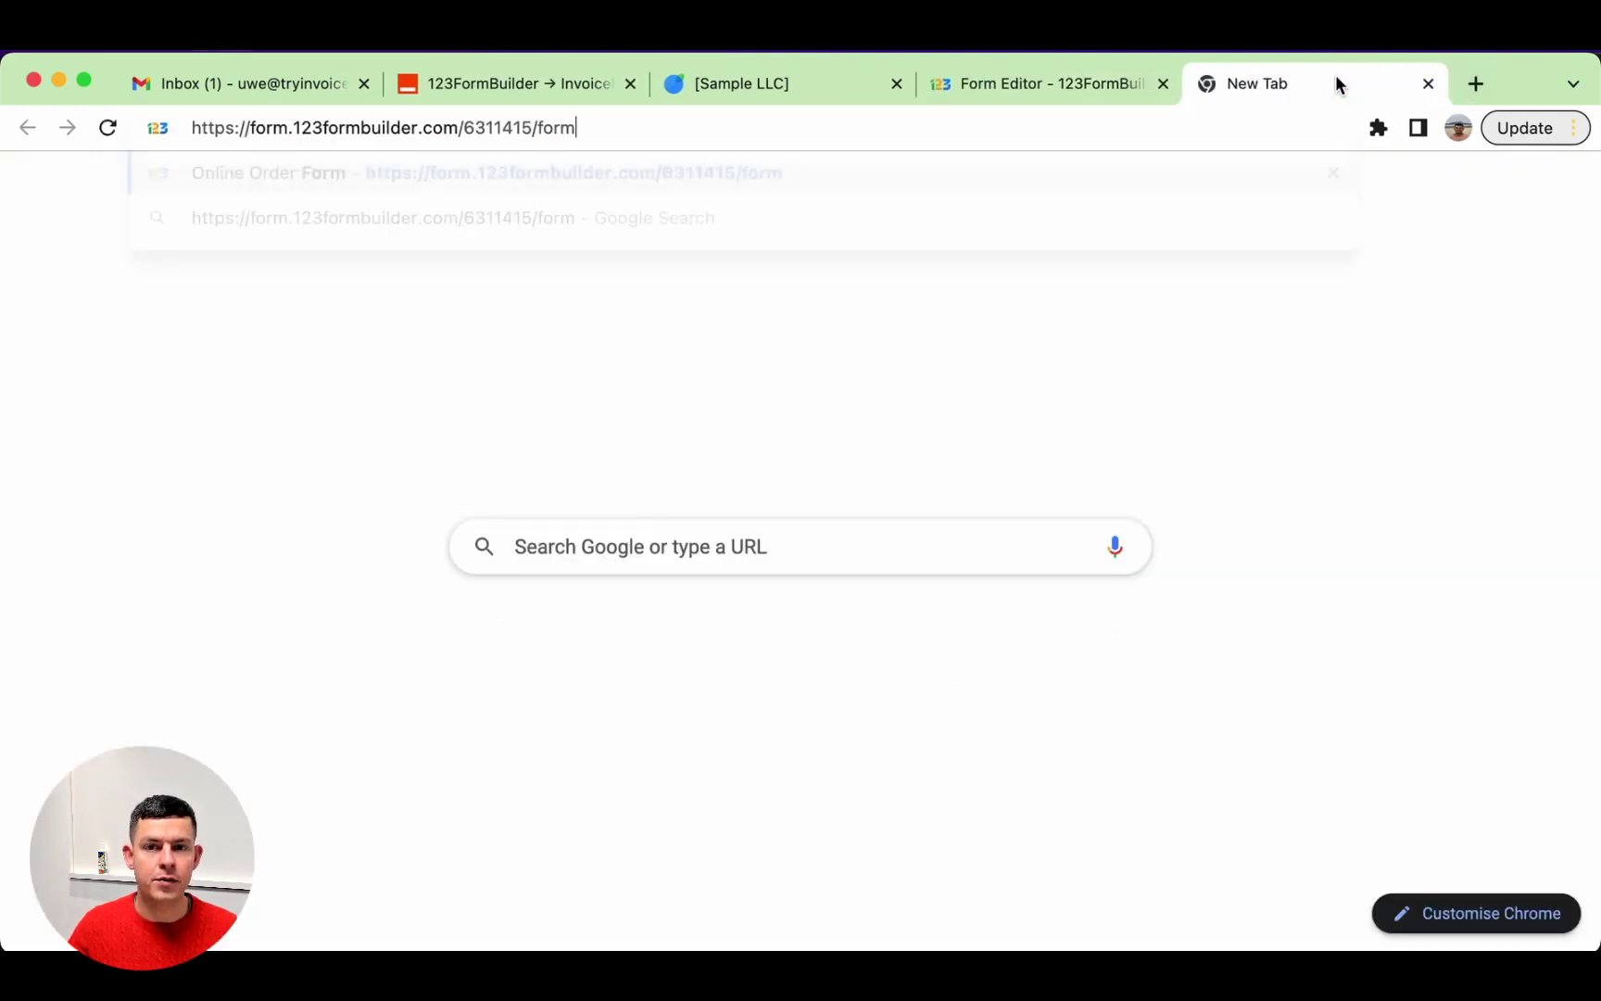
key("Return")
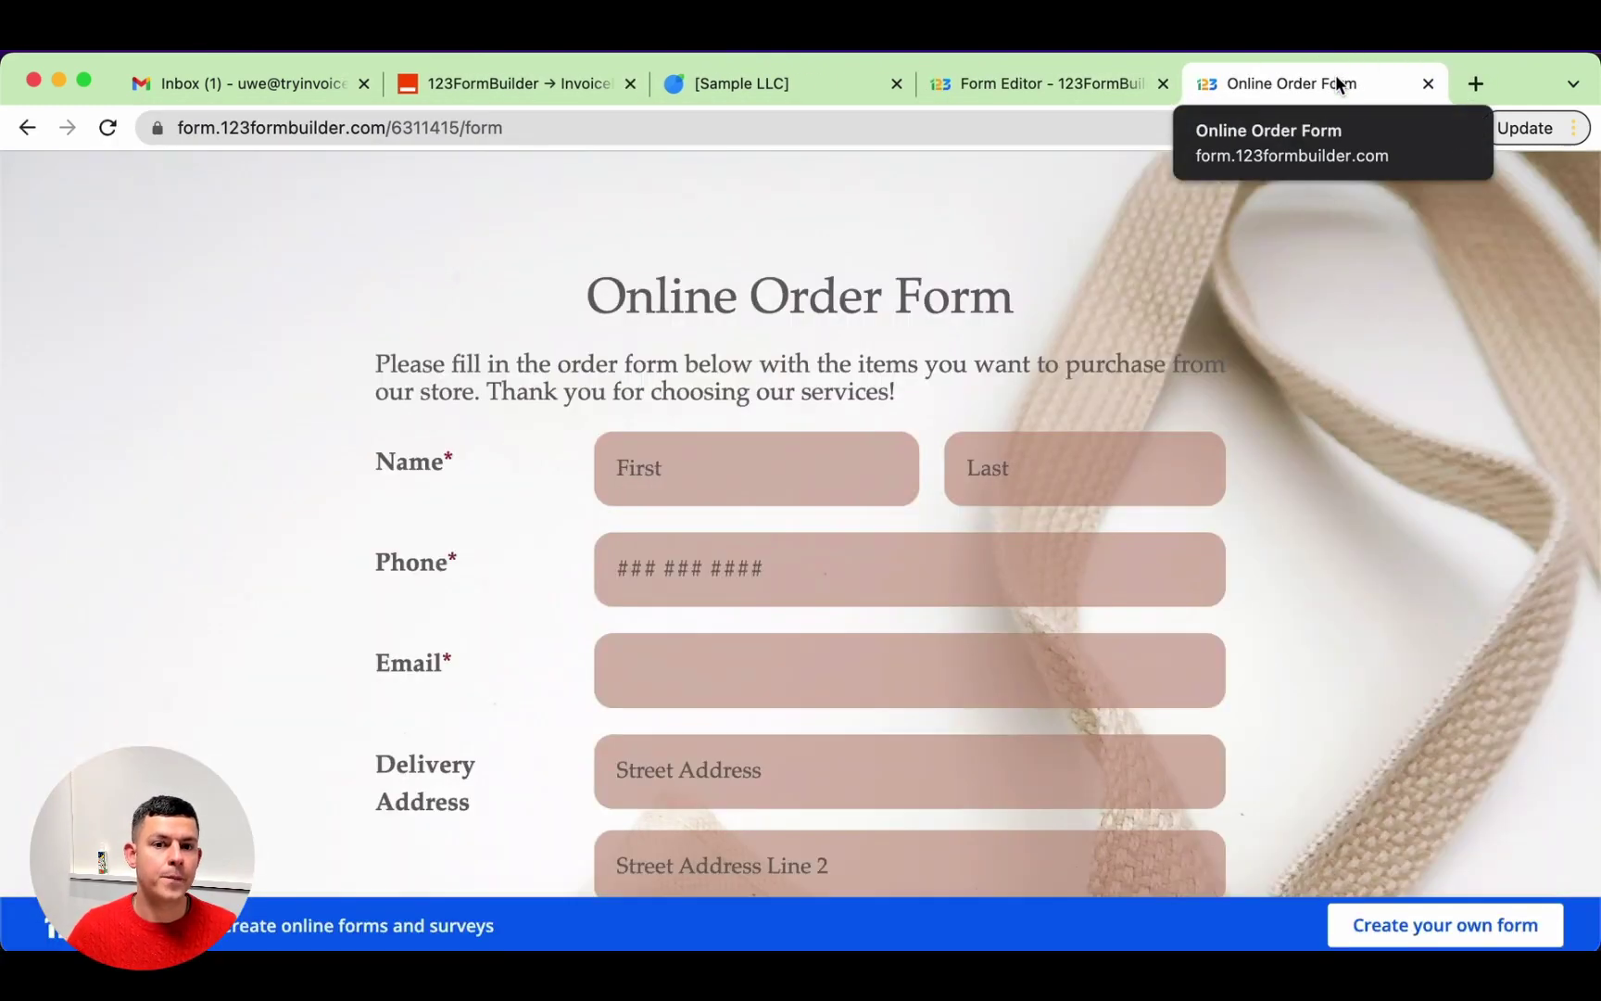
scroll(865, 269, "down", 5)
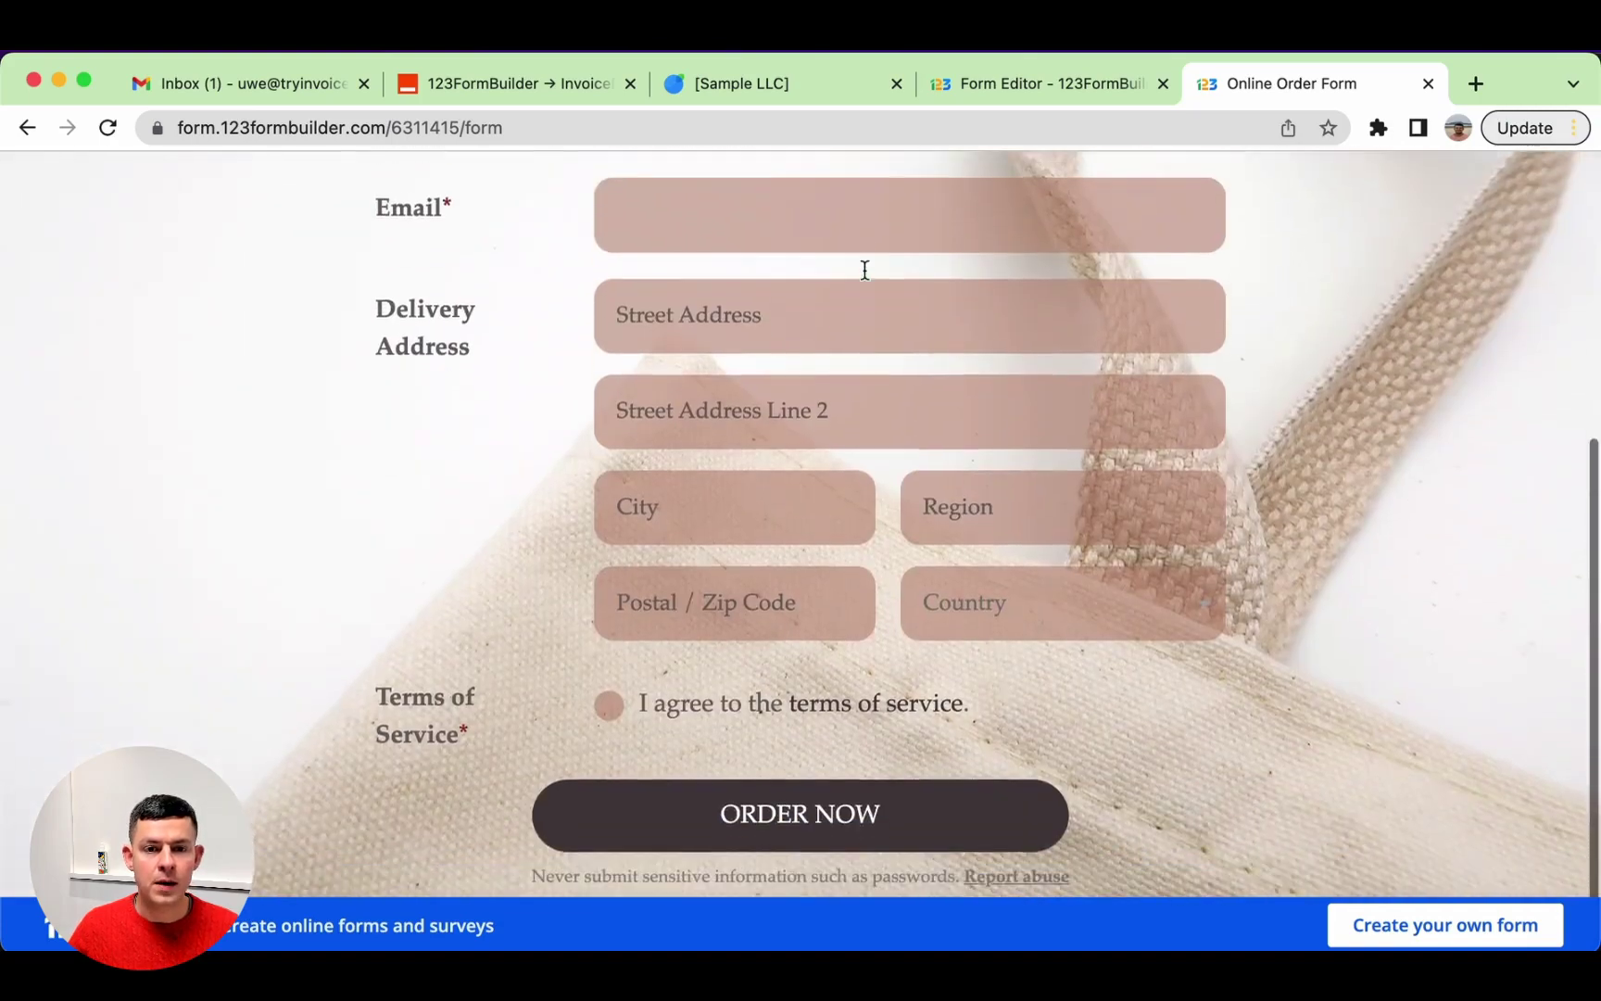
scroll(864, 270, "up", 1)
scroll(865, 270, "down", 1)
scroll(864, 269, "up", 6)
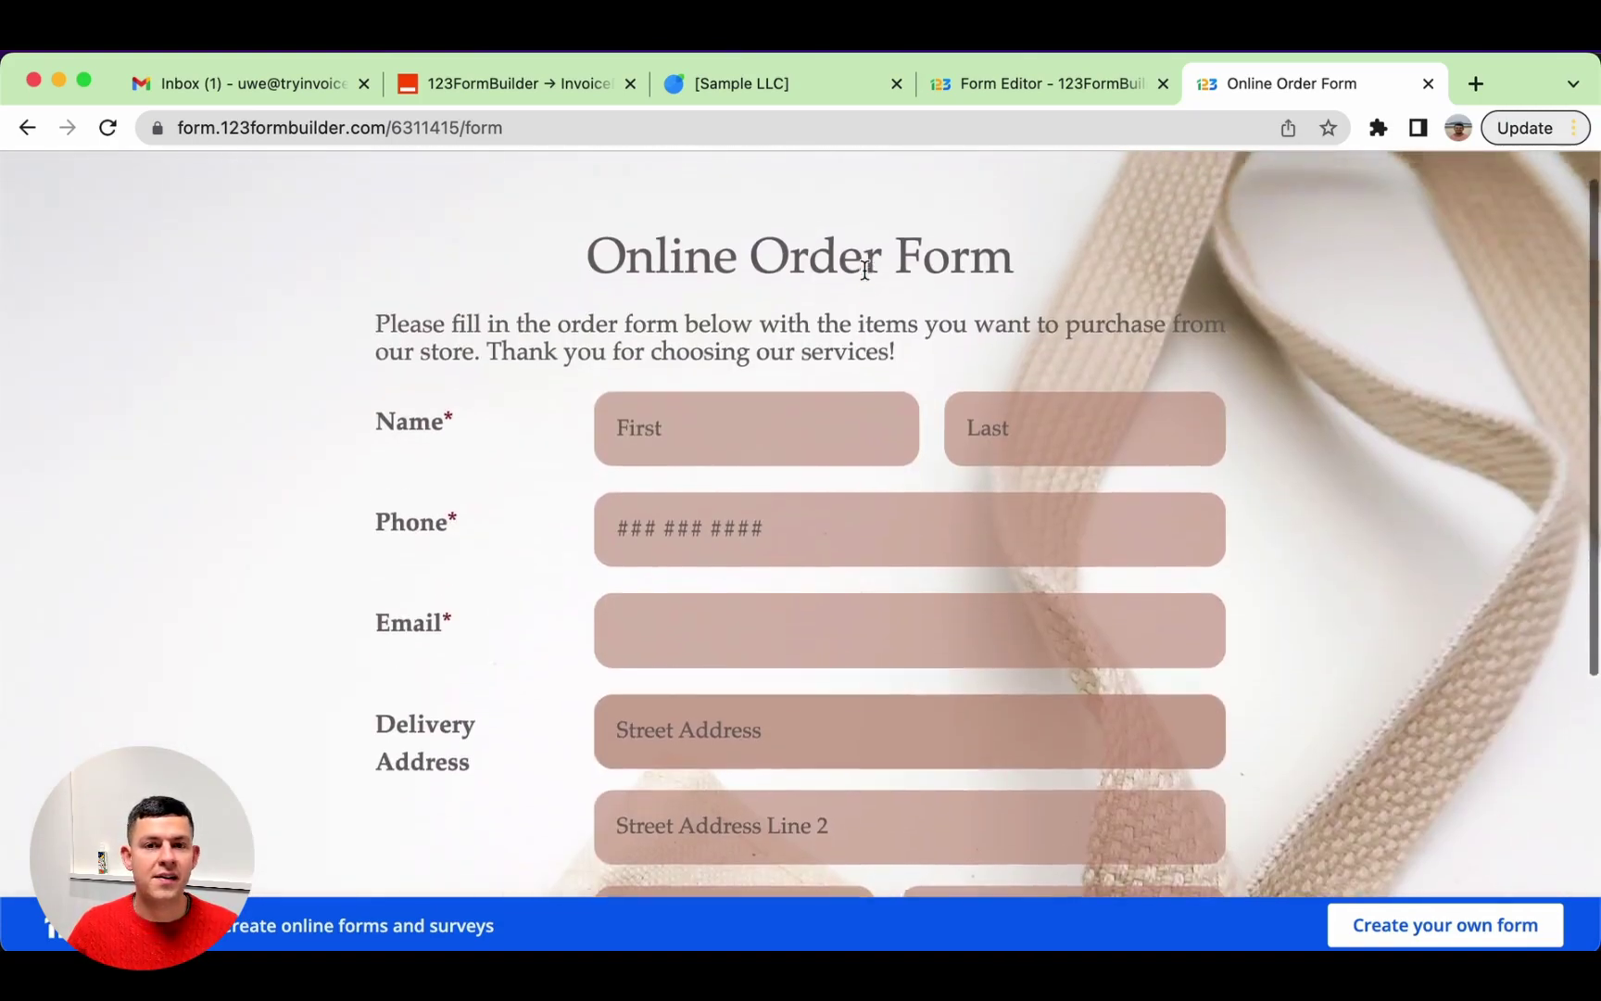
Step: Return to the Zap setup in Zapier and set Item Description to "Purchase of our ebook."
left_click(517, 85)
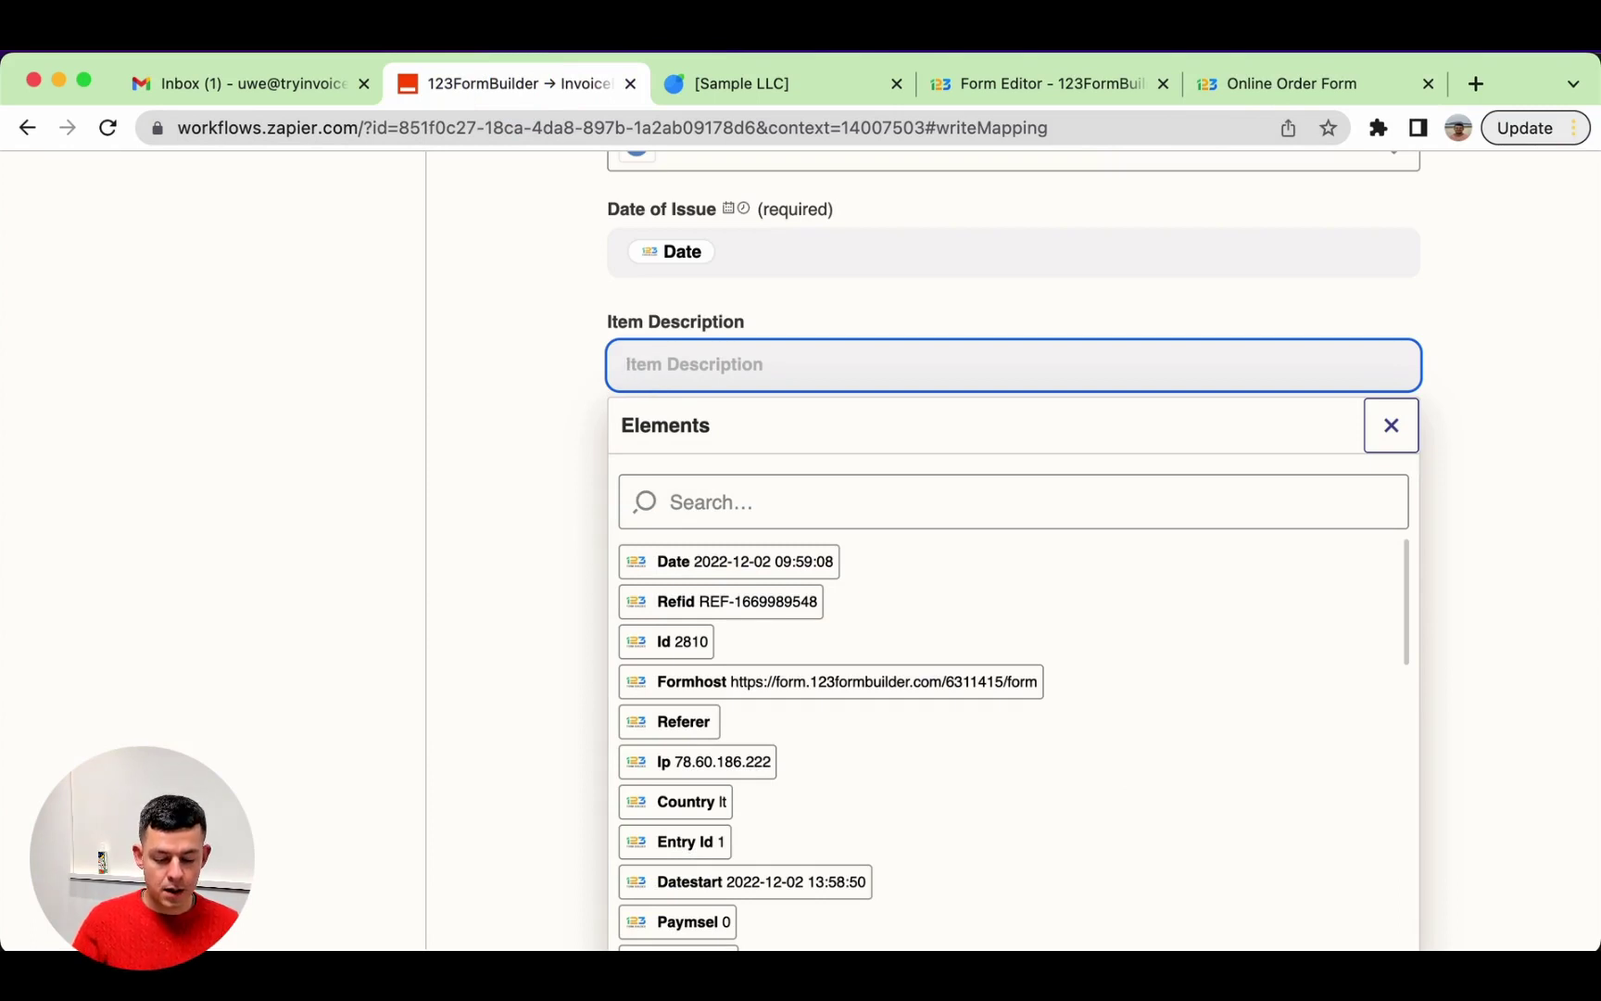
type("Purchase of ")
type("our ebo")
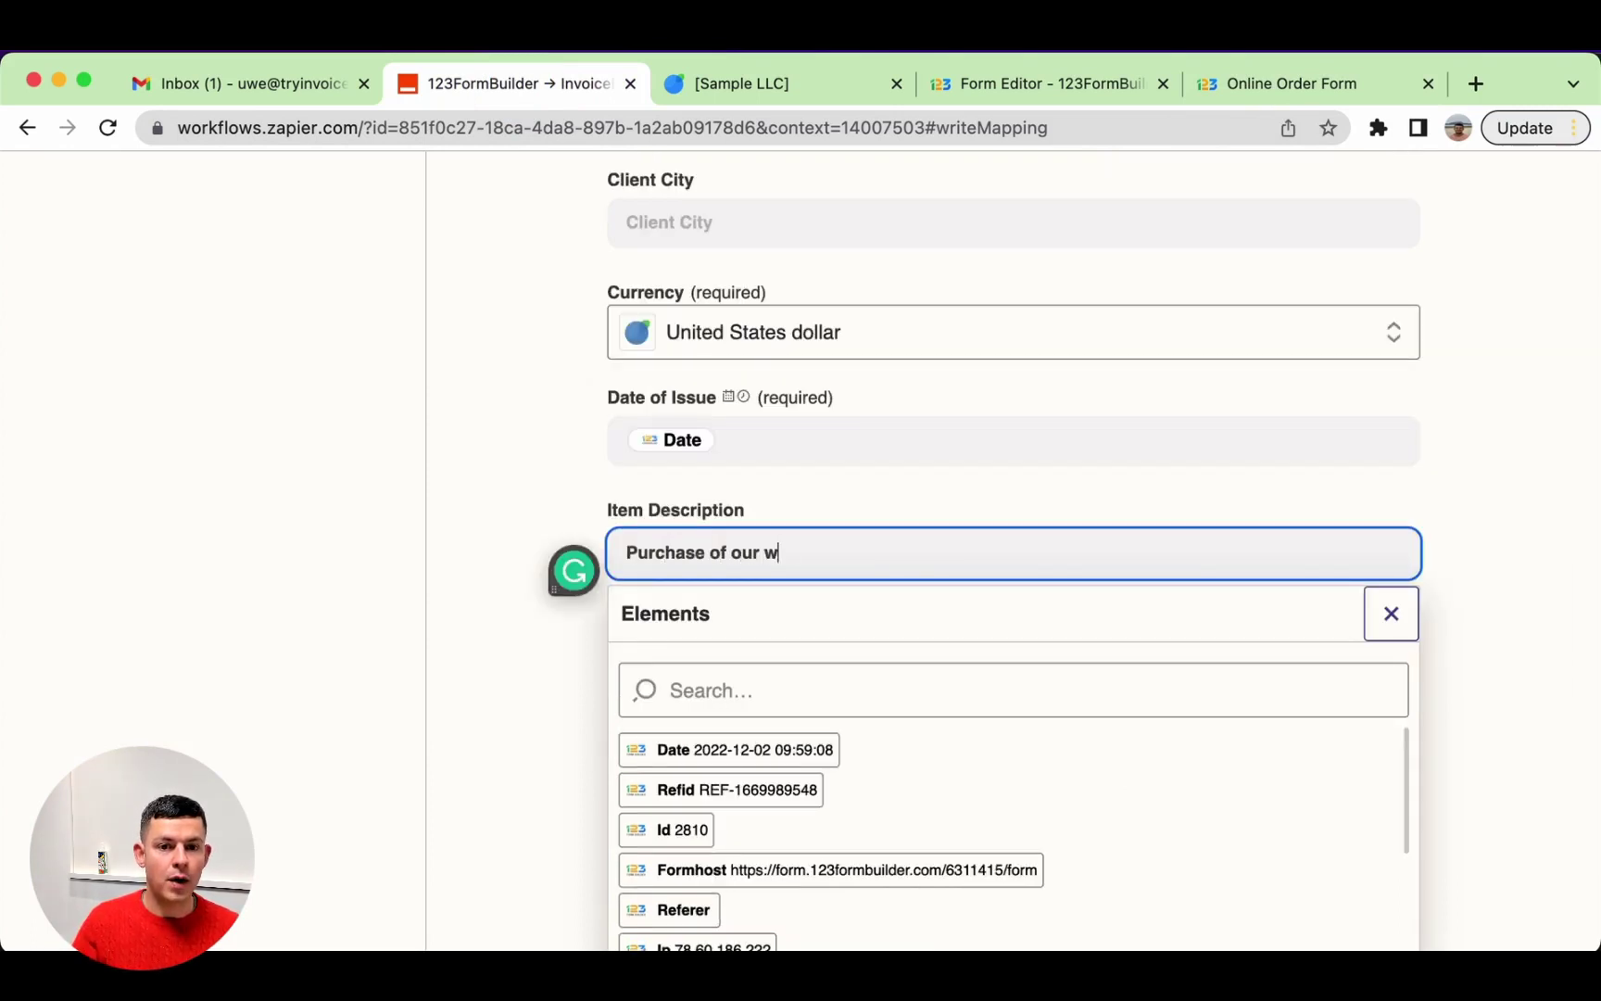
type("ok.")
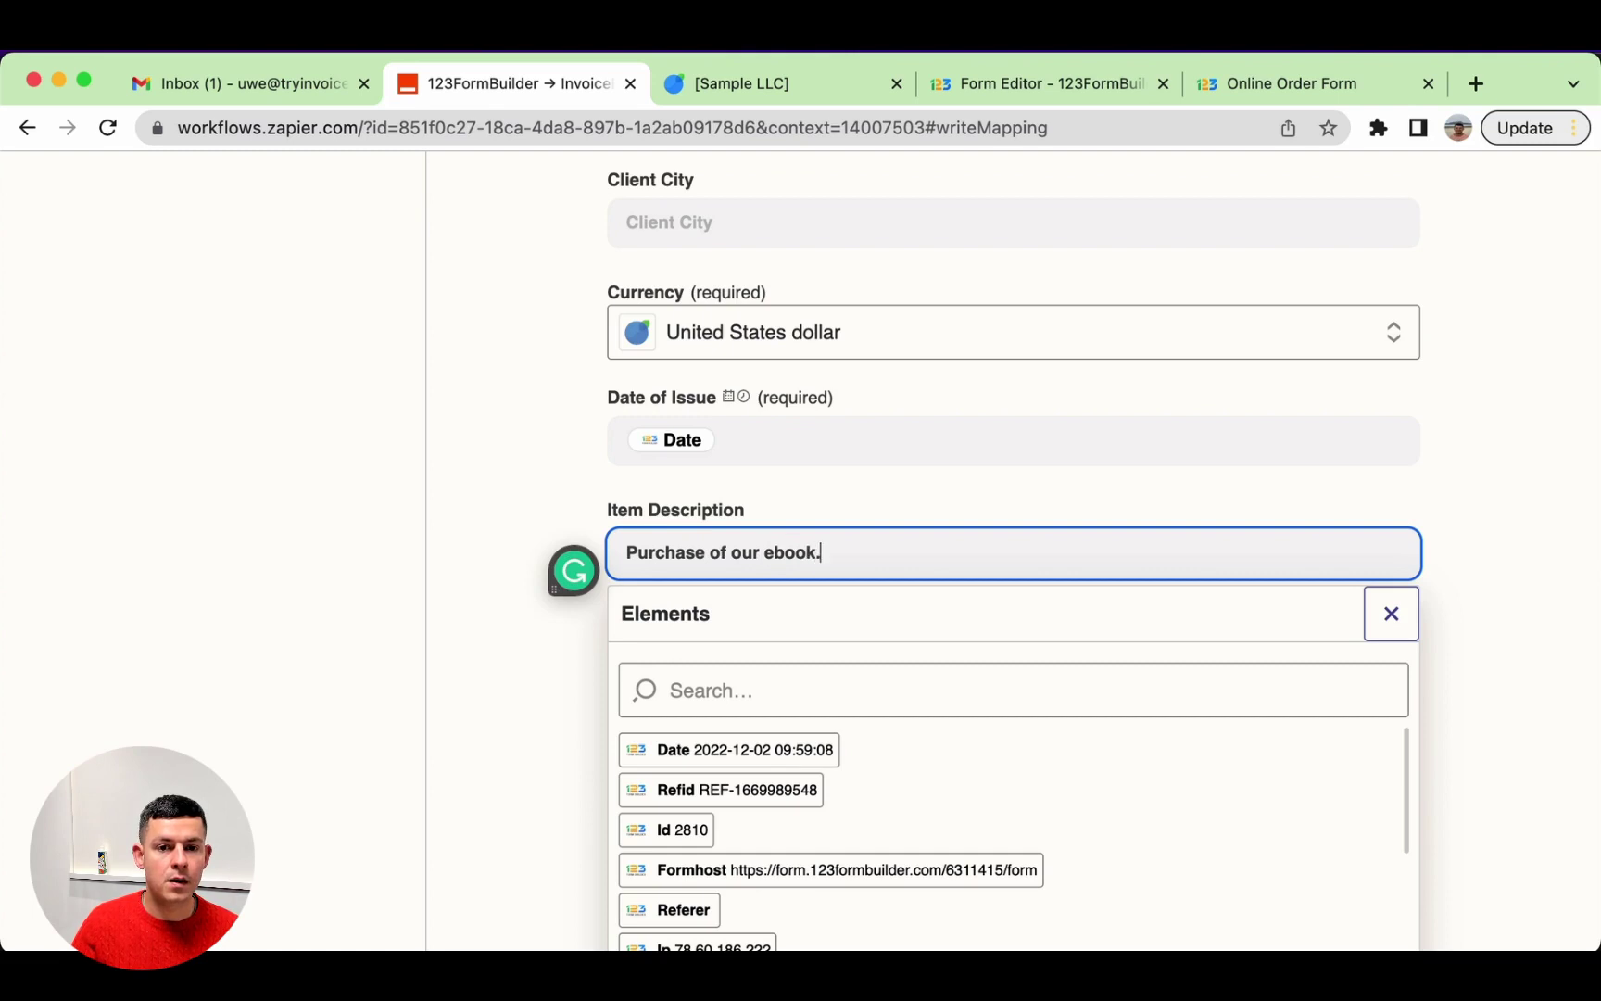
left_click(240, 443)
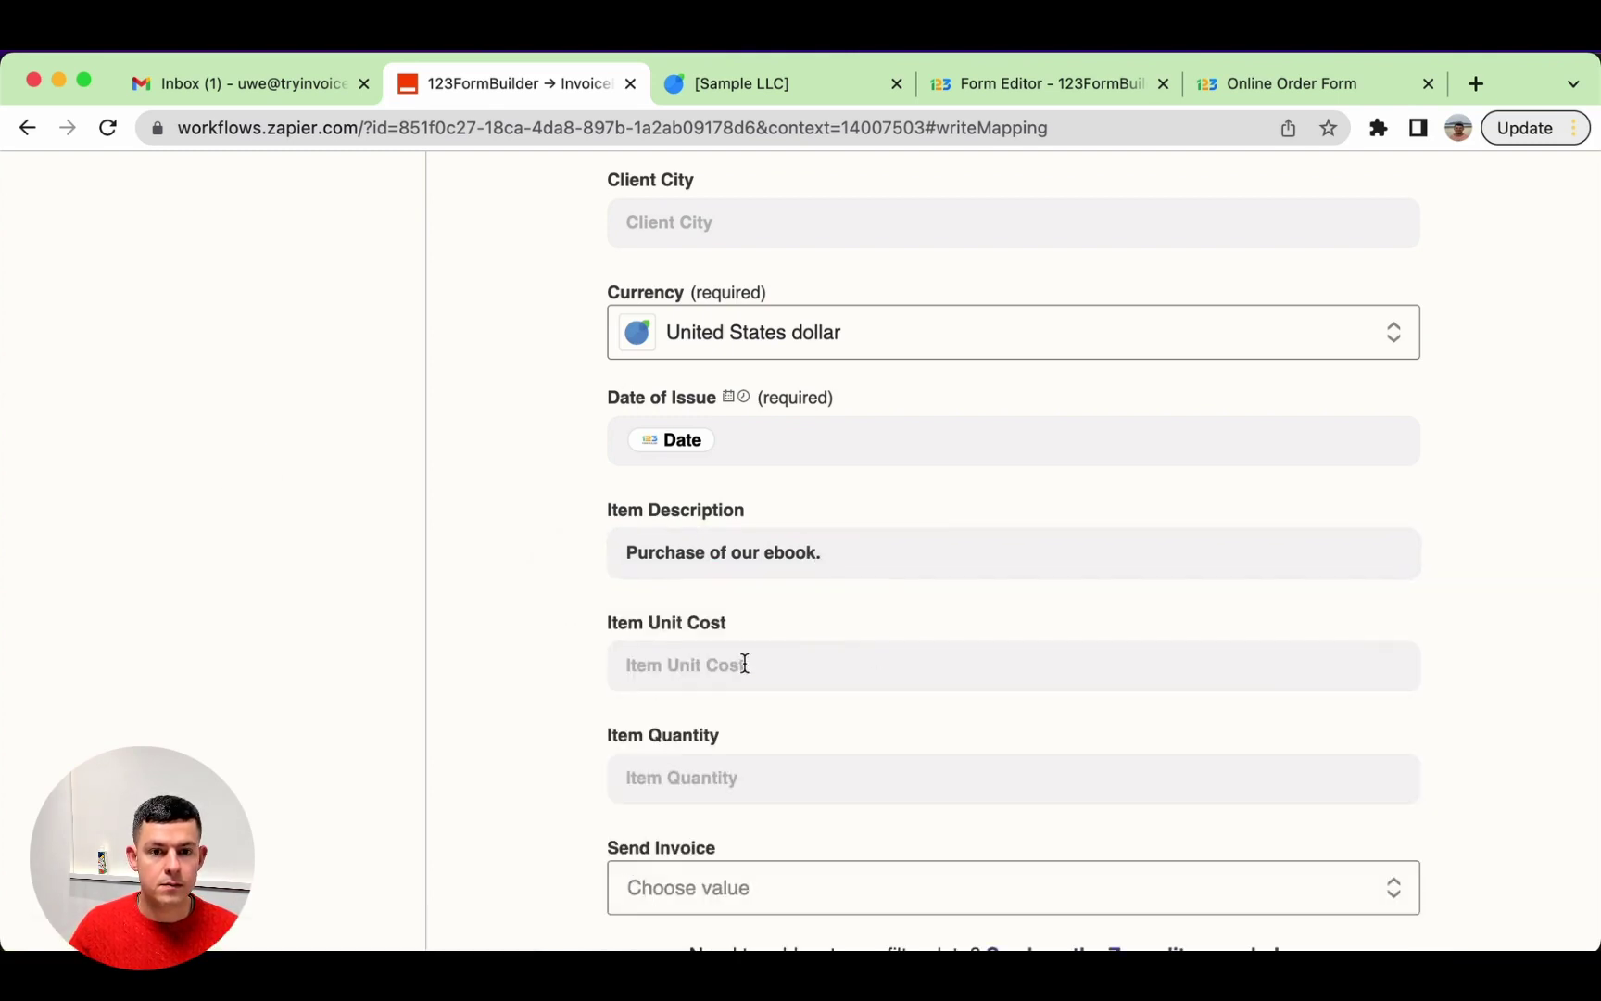
Step: Set Item Unit Cost to 50 and Item Quantity to 1
left_click(728, 681)
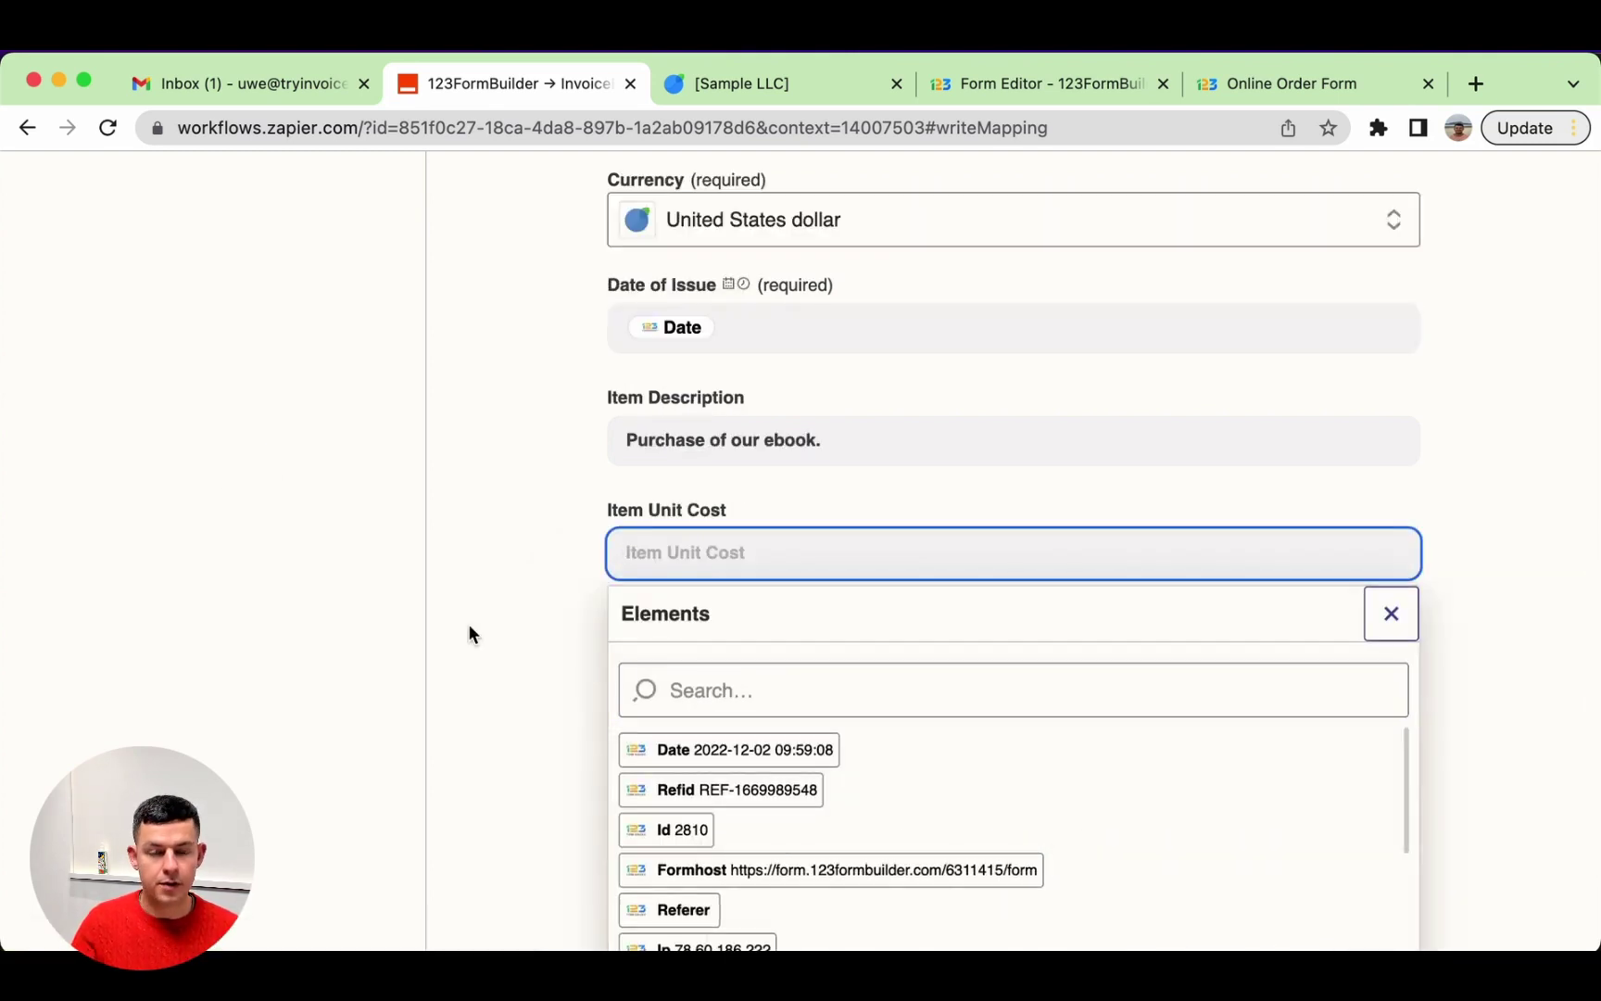
type("50")
left_click(343, 622)
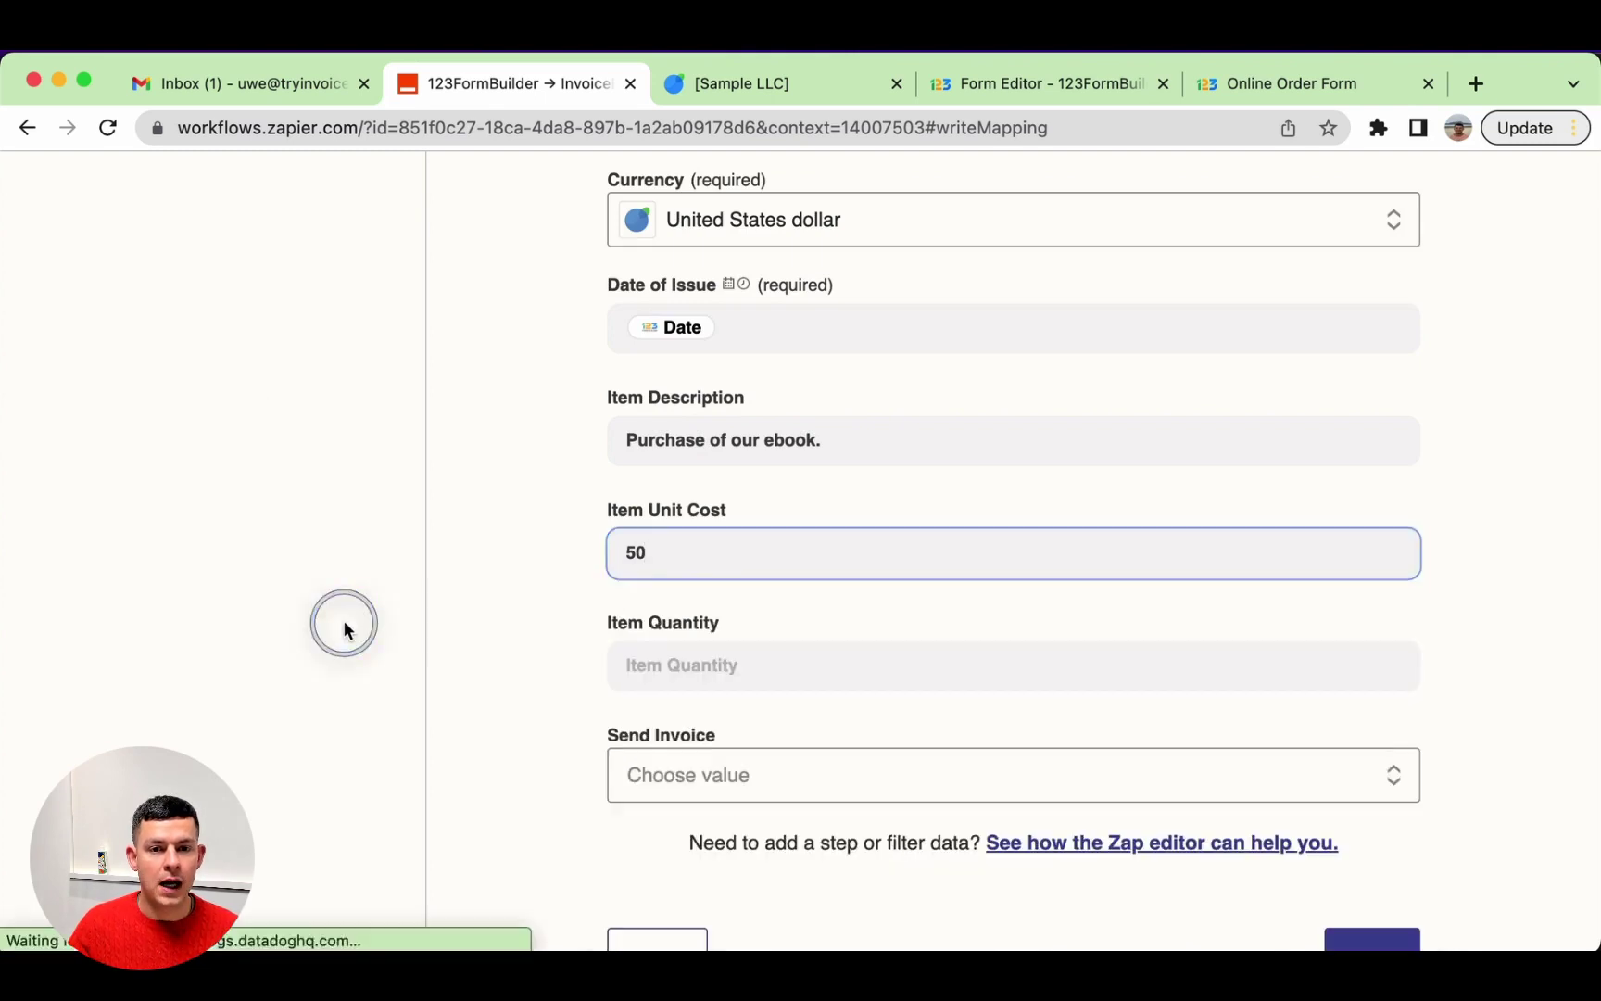
left_click(852, 656)
type("1")
left_click(408, 703)
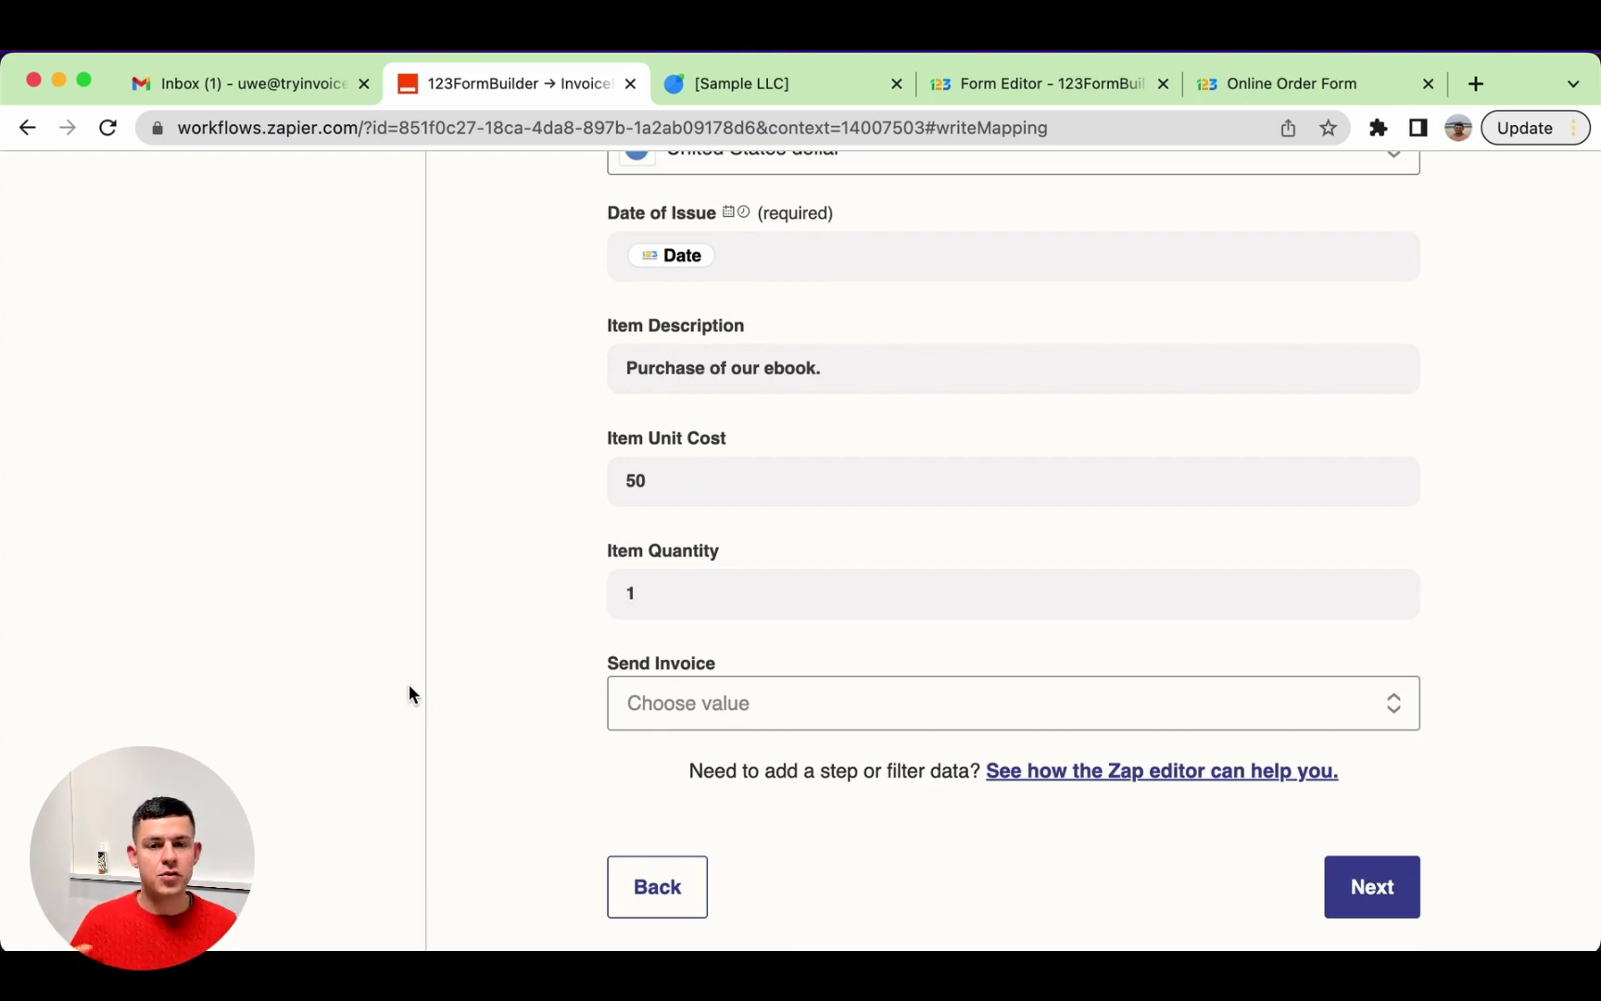
Step: Set Send Invoice to Yes and continue to the Zap's test stage
scroll(754, 365, "up", 1)
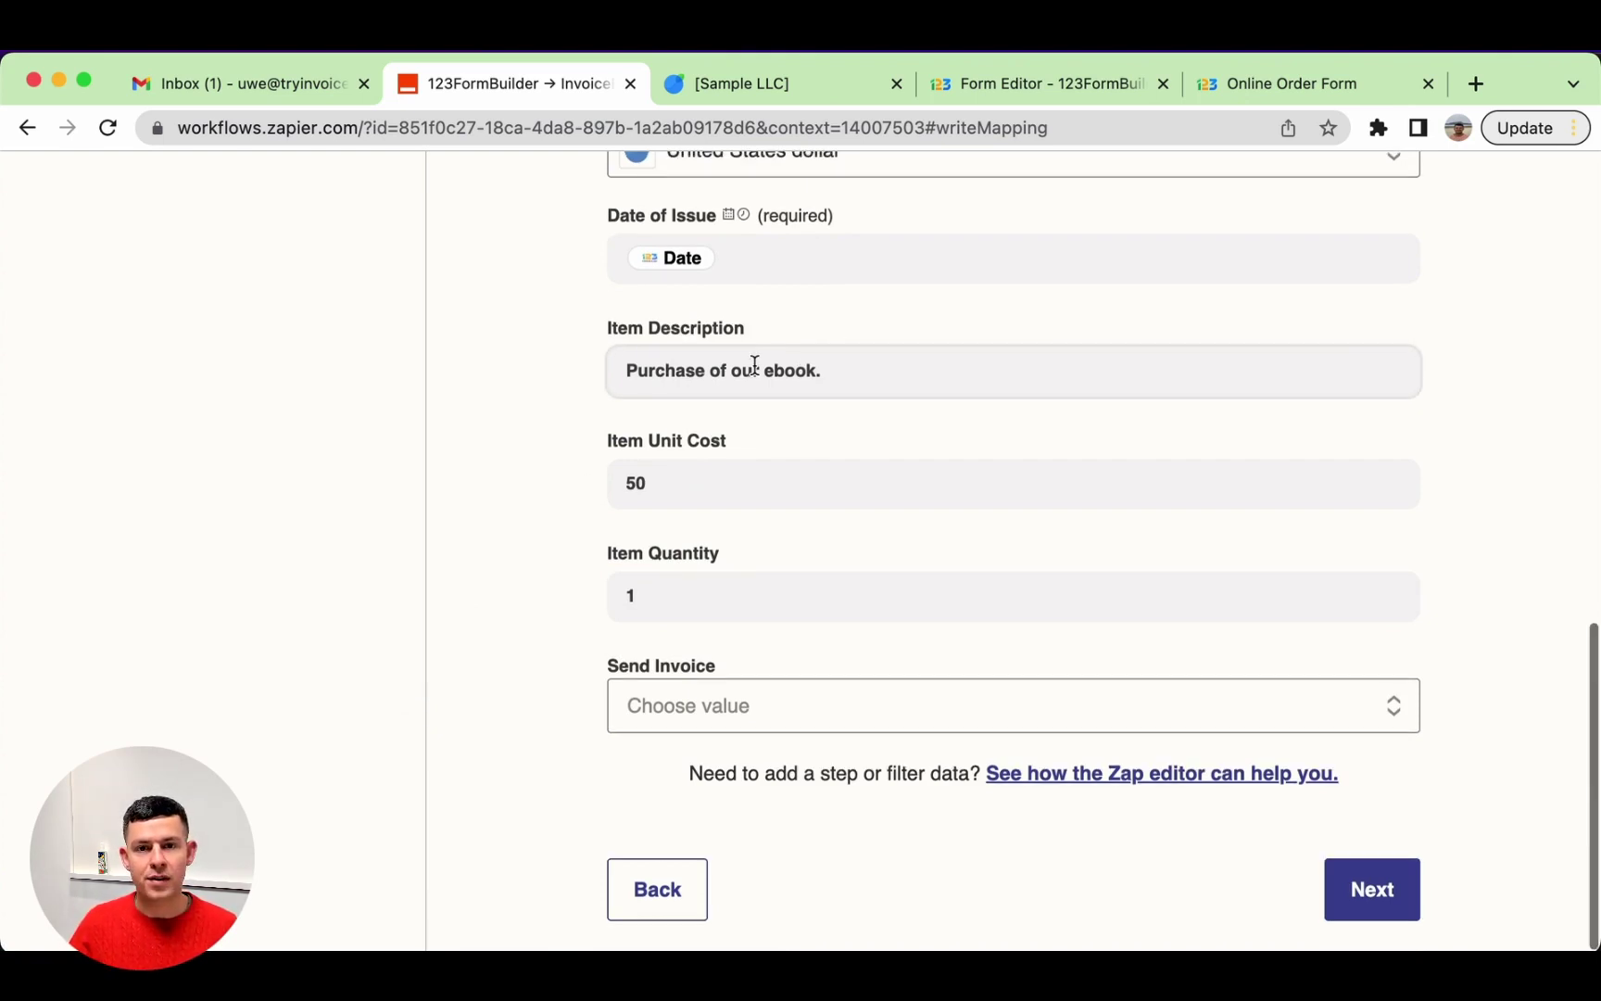
scroll(755, 366, "up", 3)
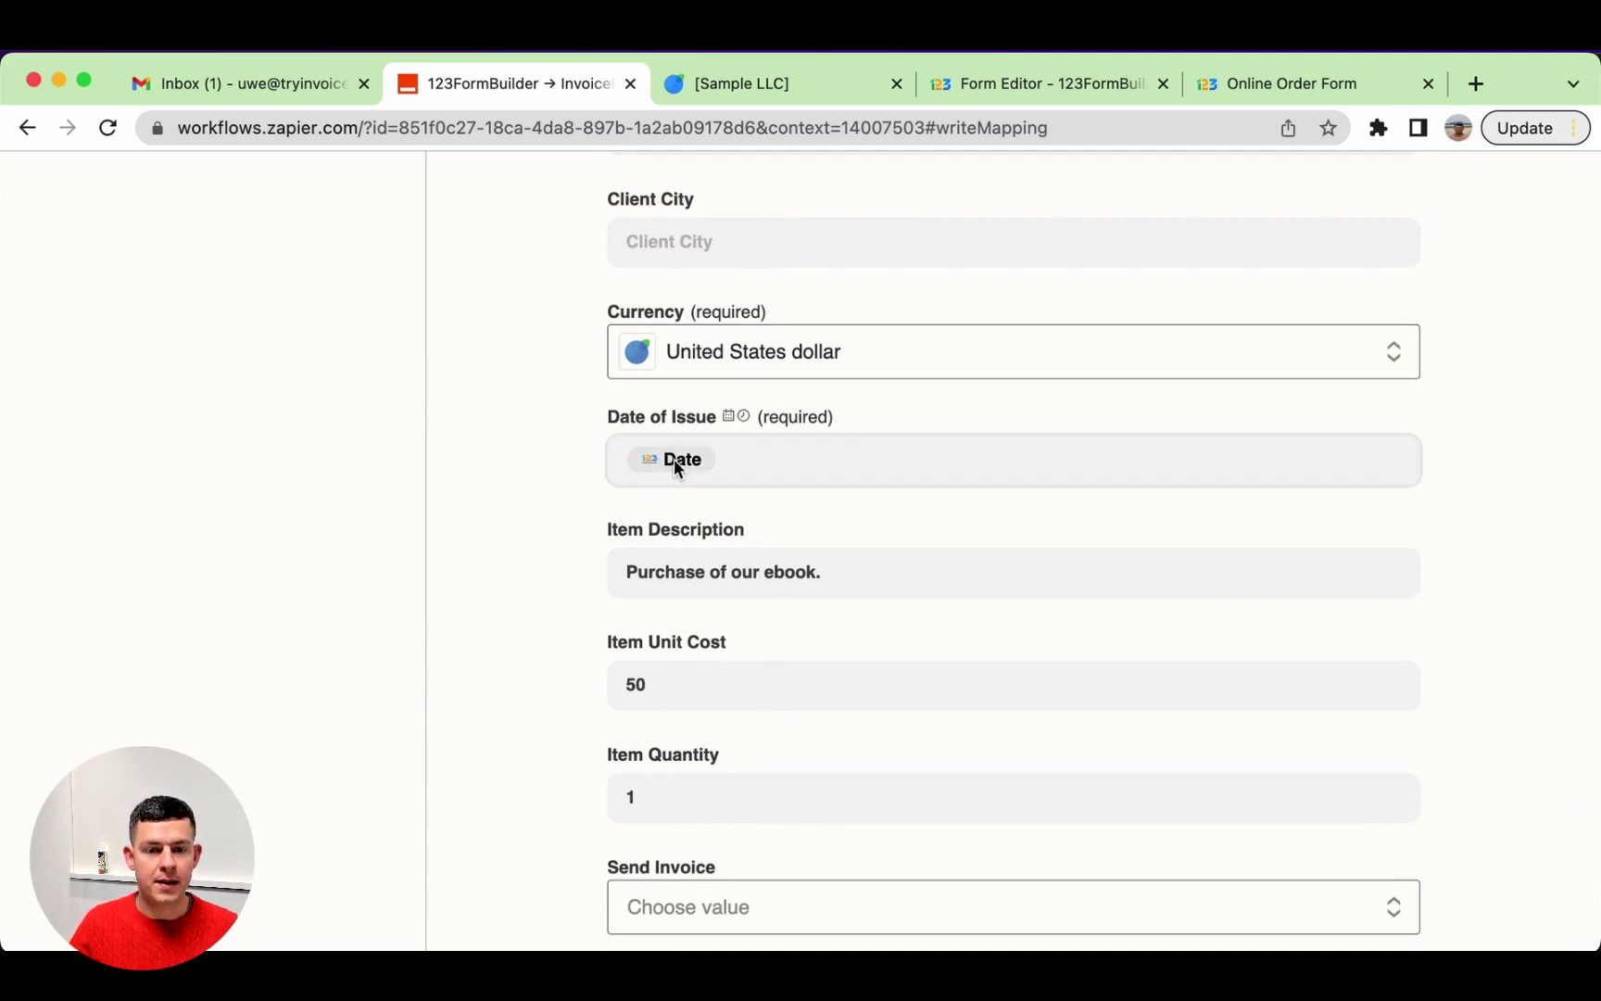
scroll(525, 775, "down", 2)
left_click(812, 746)
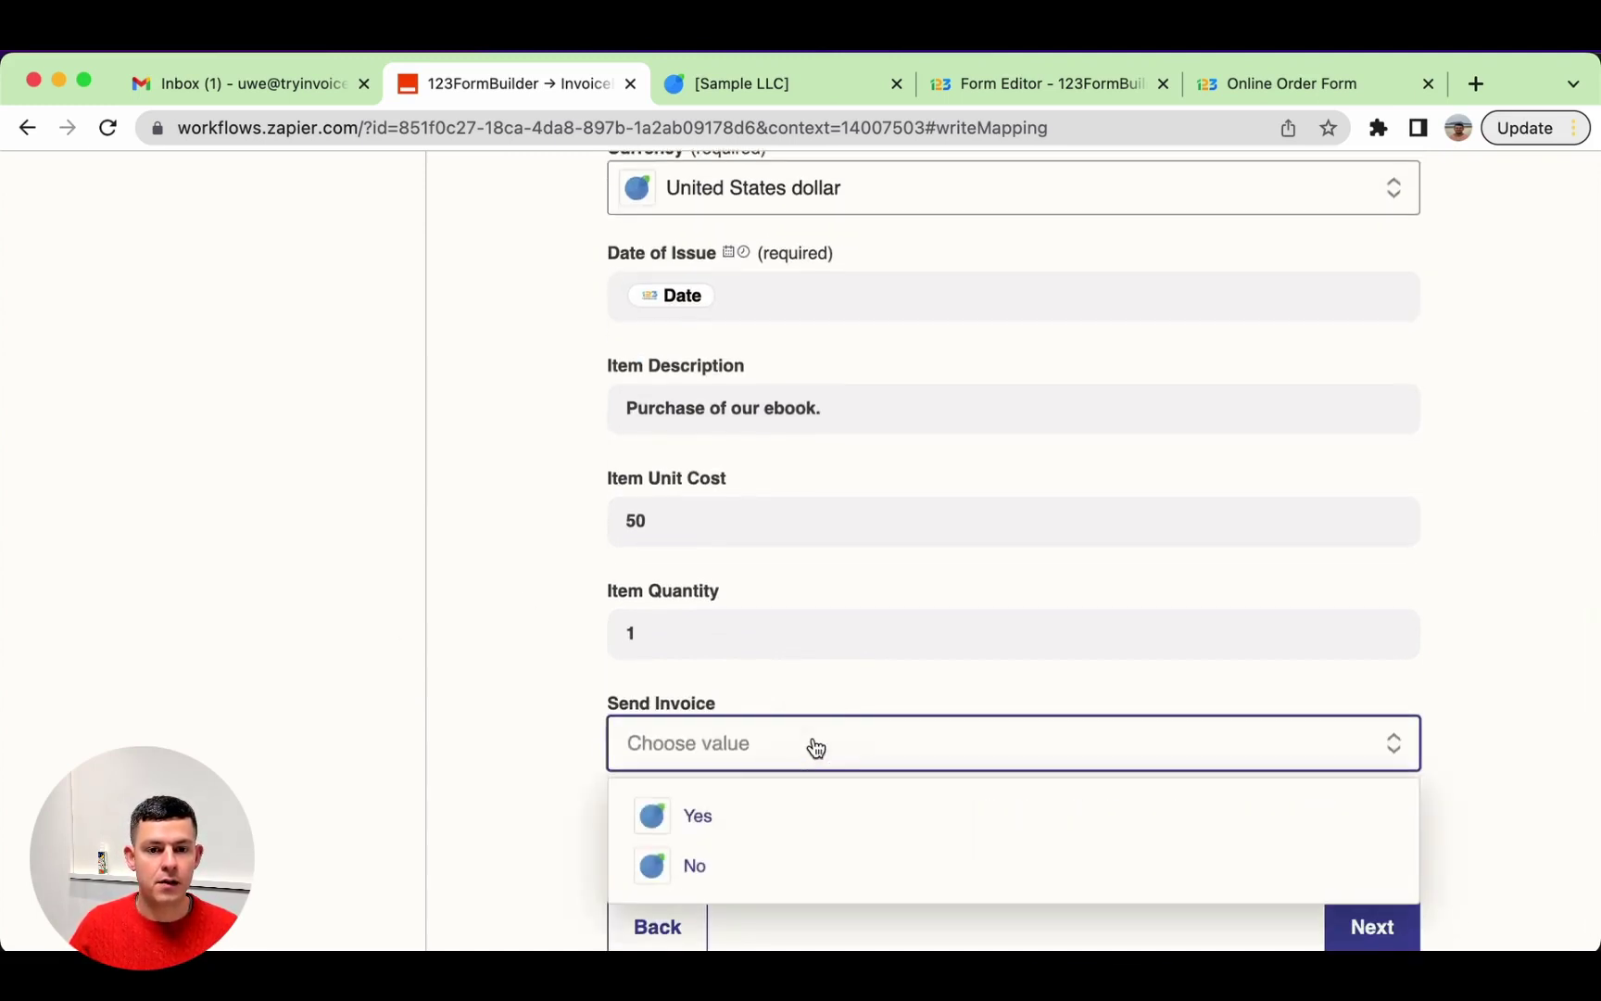
left_click(681, 816)
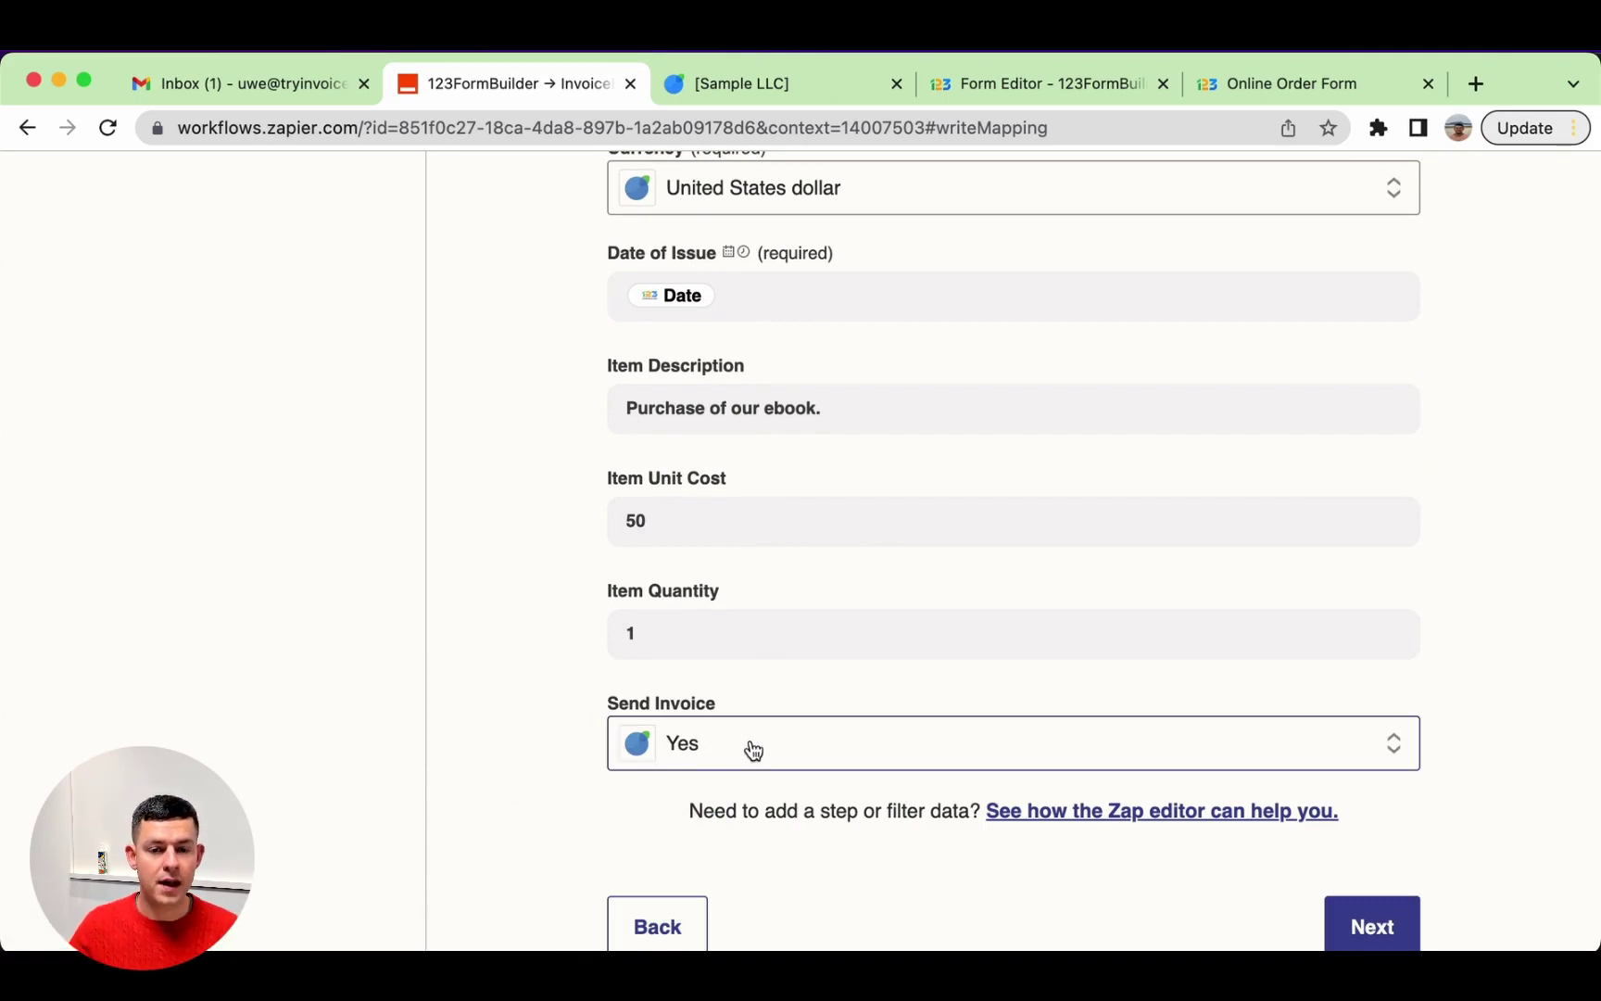
left_click(1376, 927)
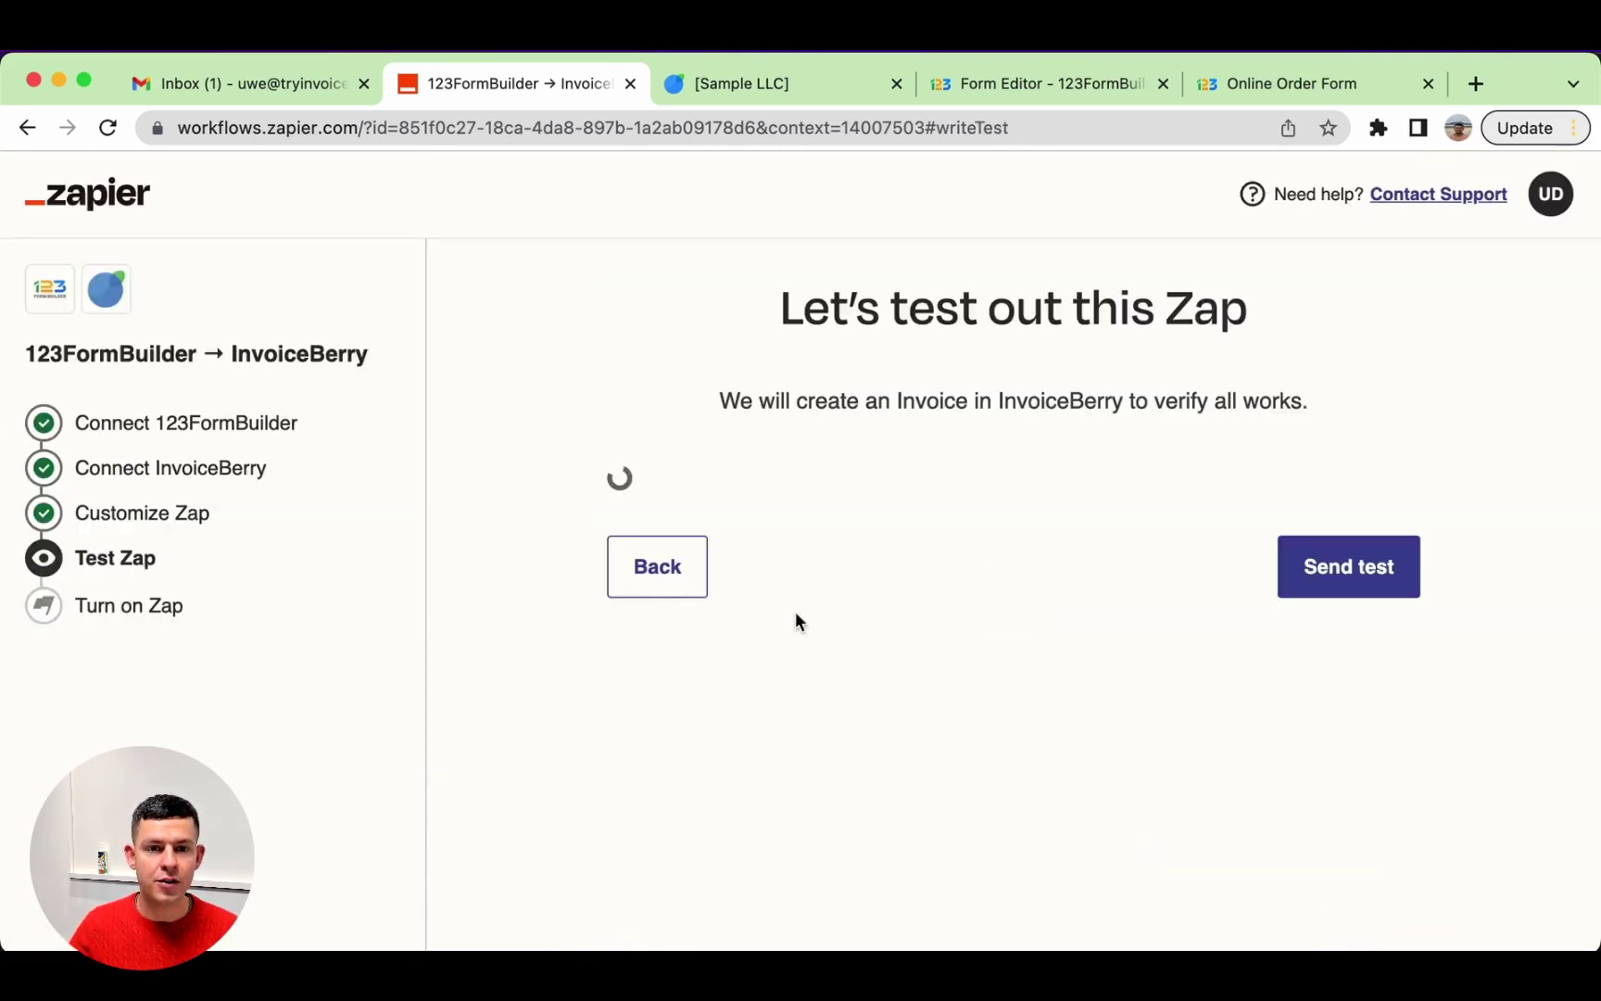
Step: Review the sample client, currency, date and item values prepared for the test invoice
scroll(771, 578, "up", 5)
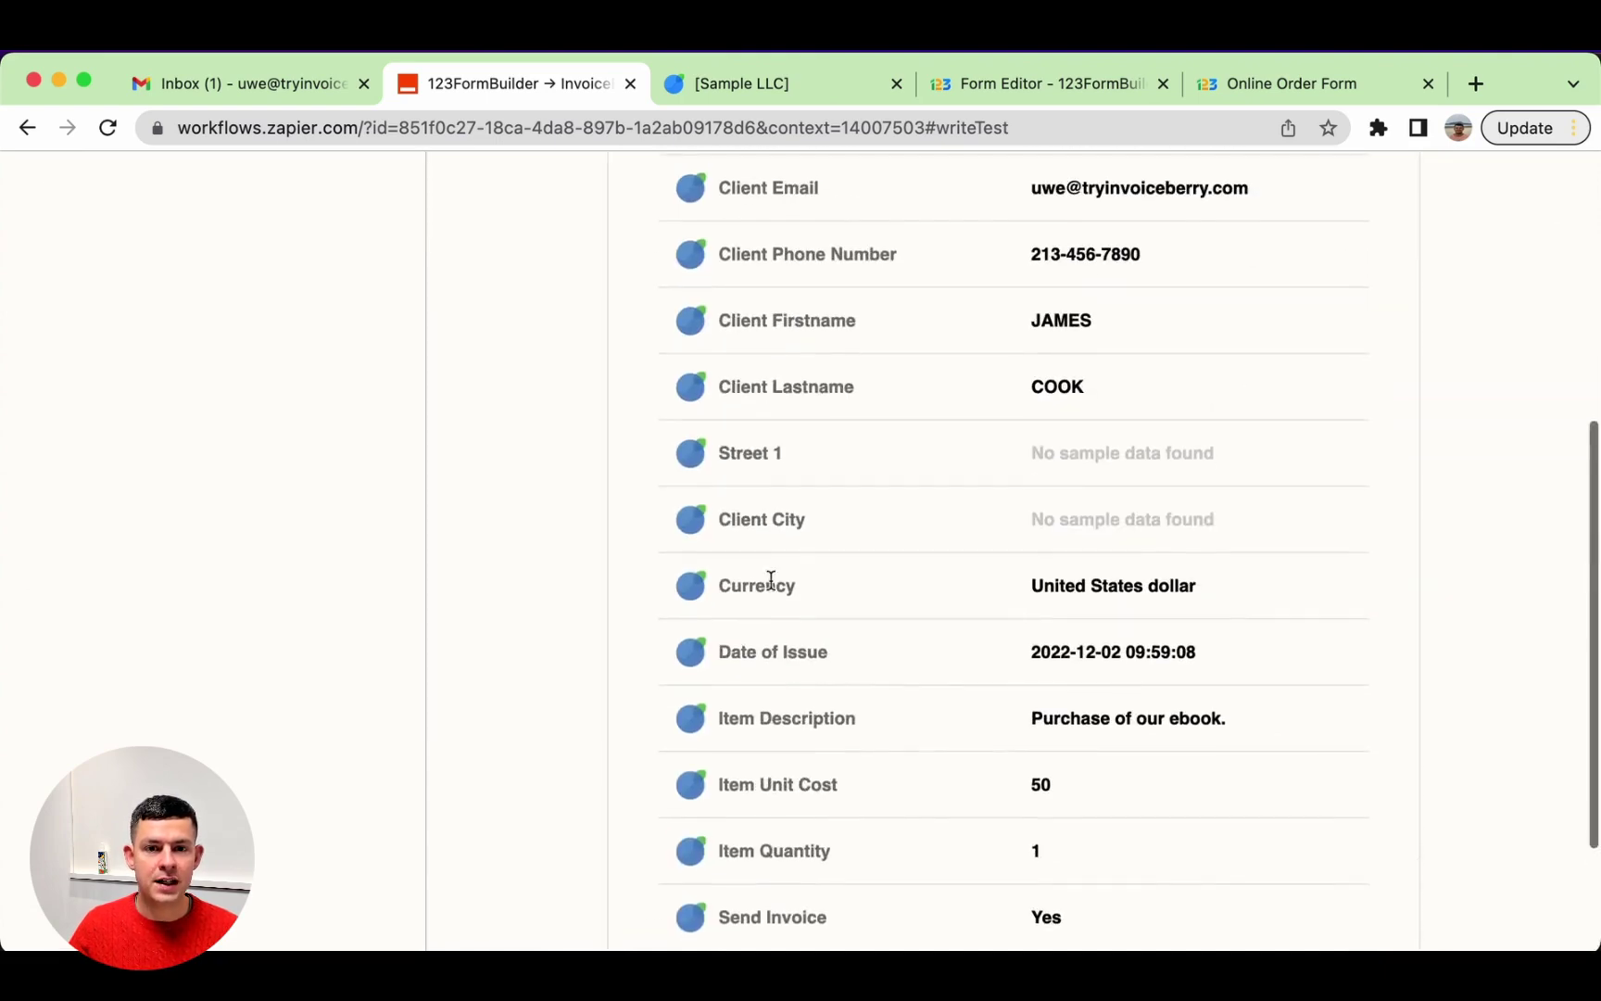
scroll(771, 578, "up", 1)
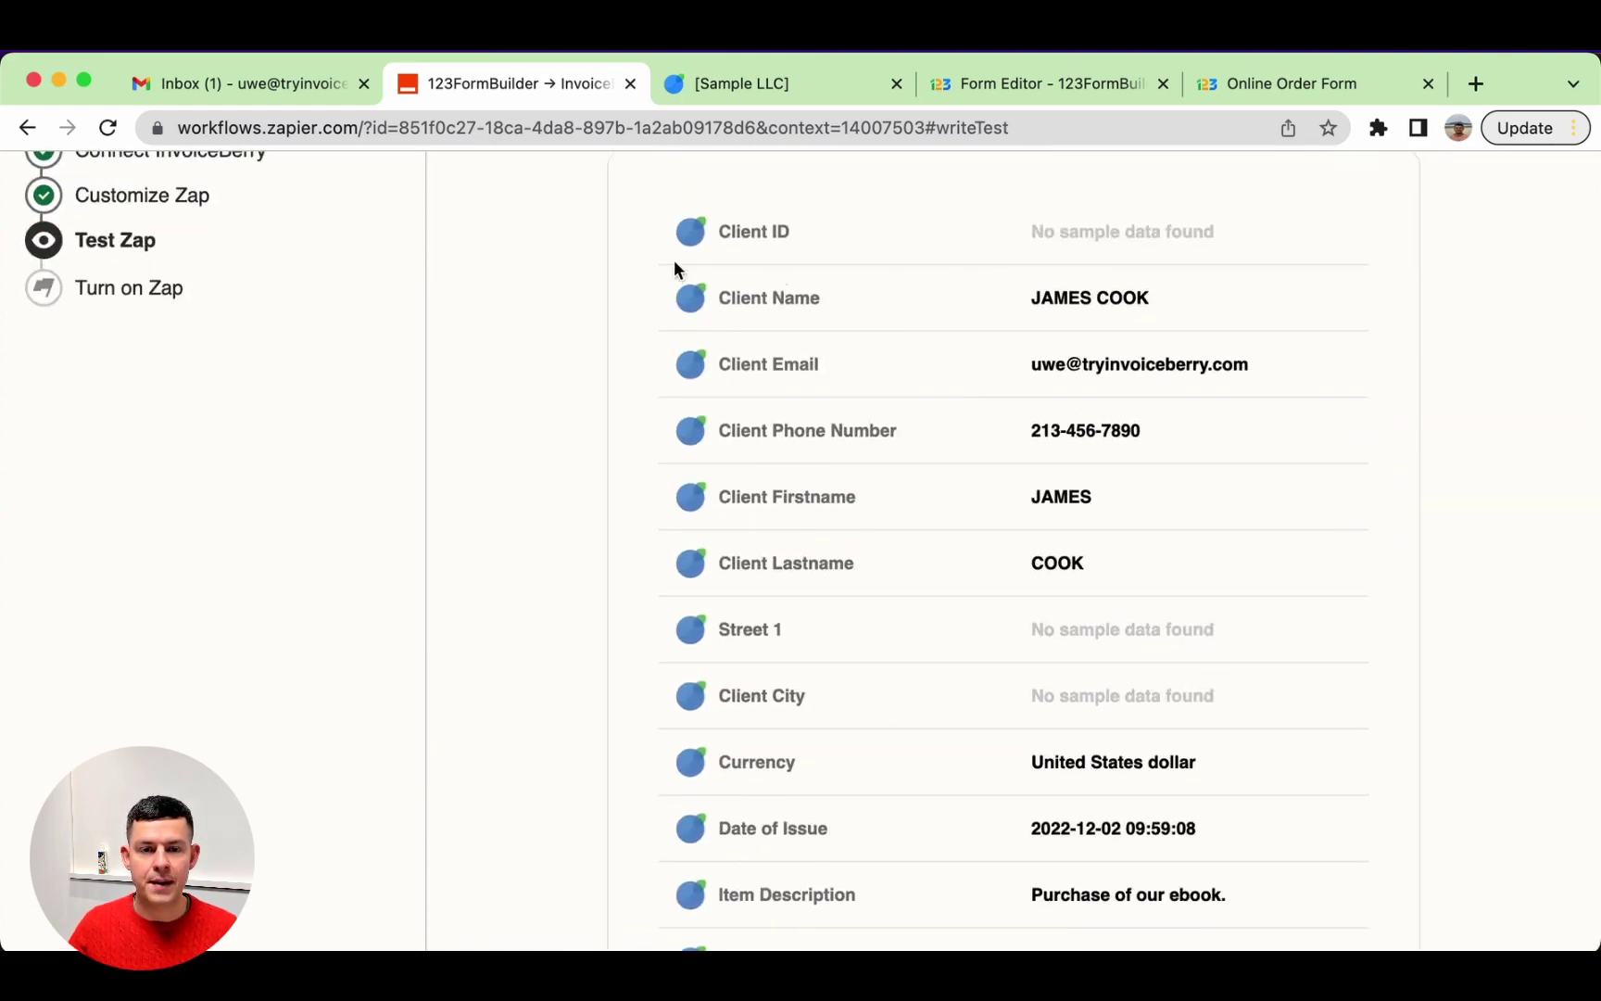
scroll(986, 261, "up", 5)
scroll(987, 261, "down", 8)
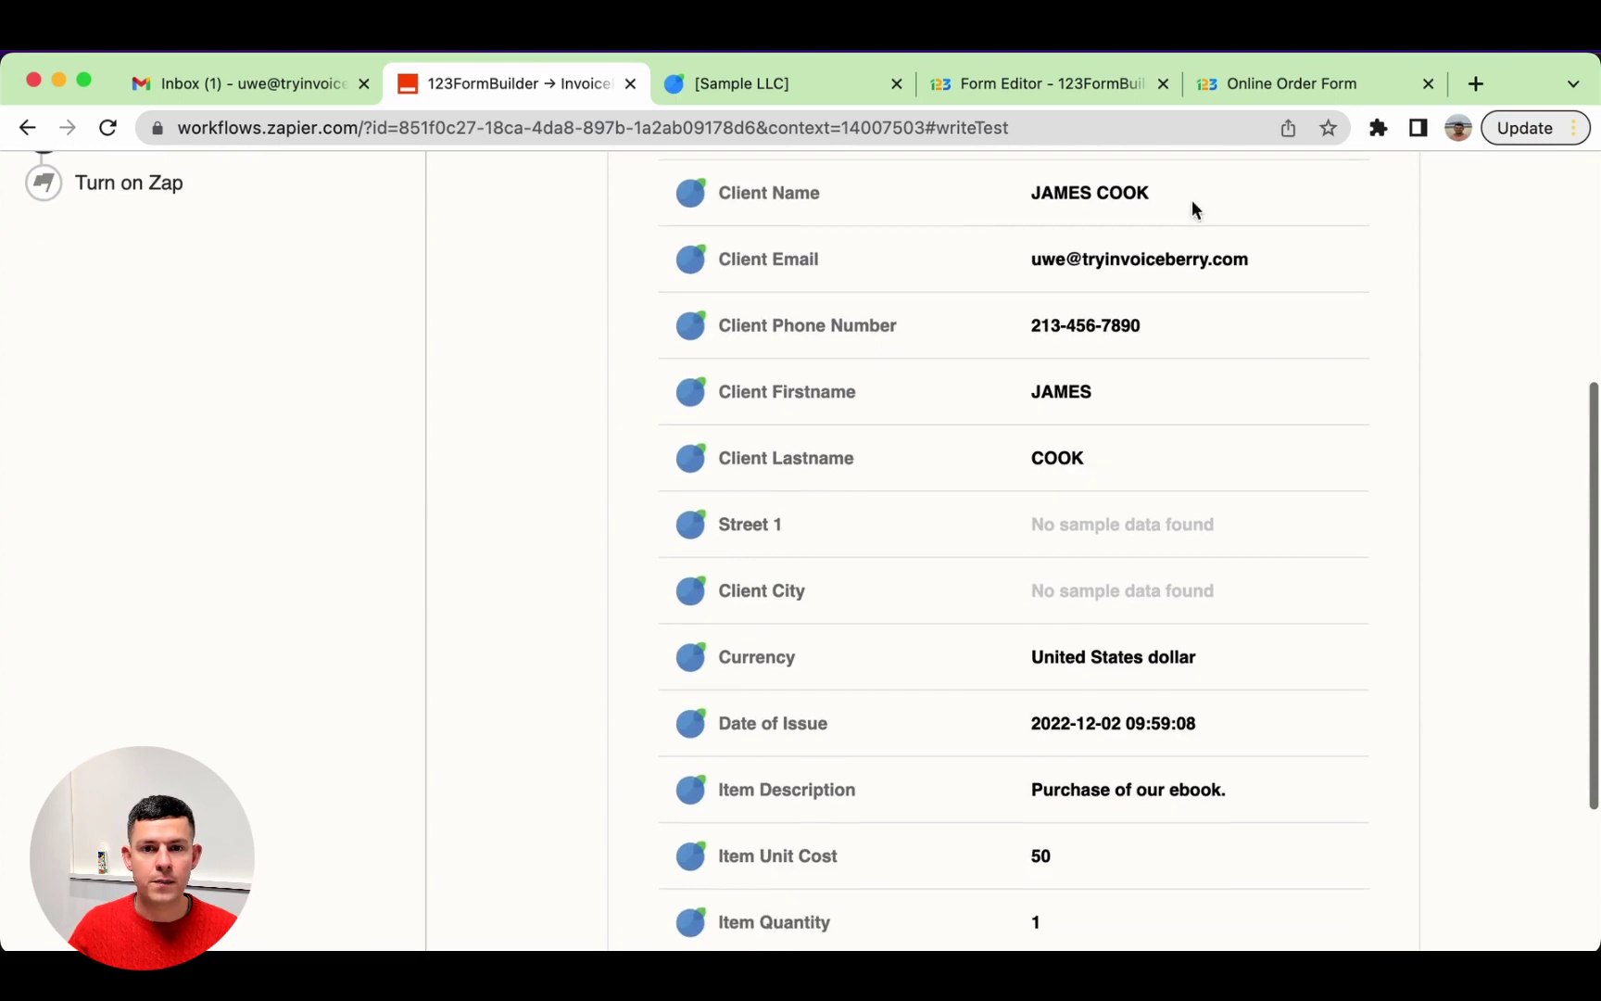
scroll(815, 704, "down", 5)
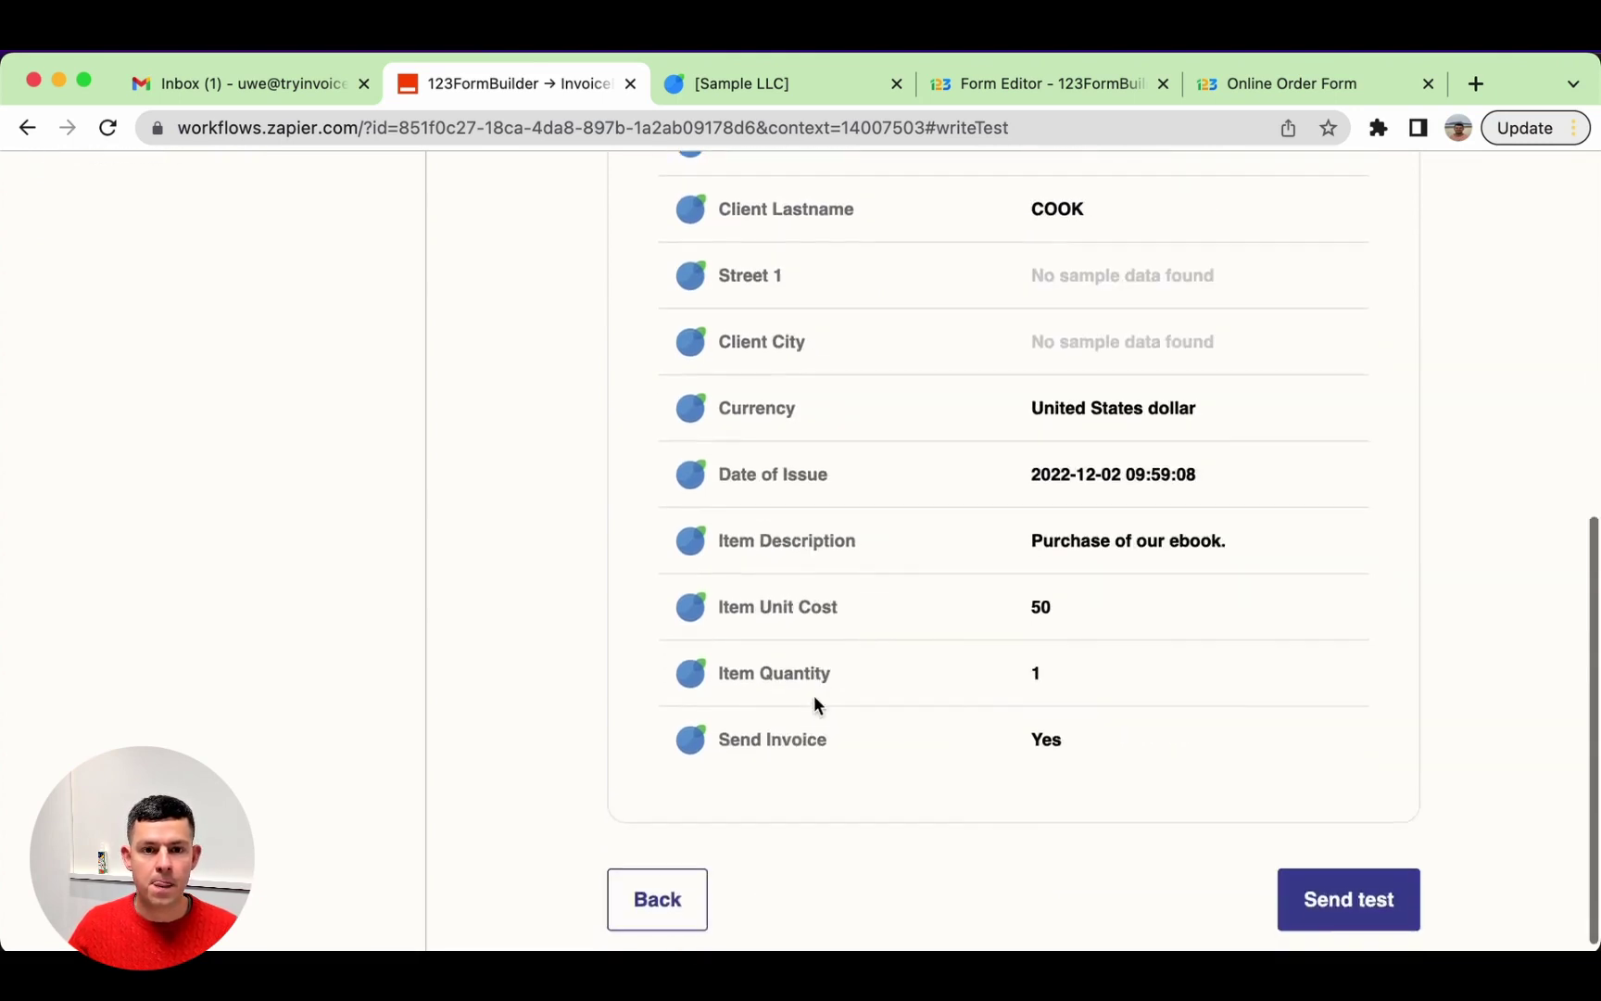
scroll(815, 704, "up", 3)
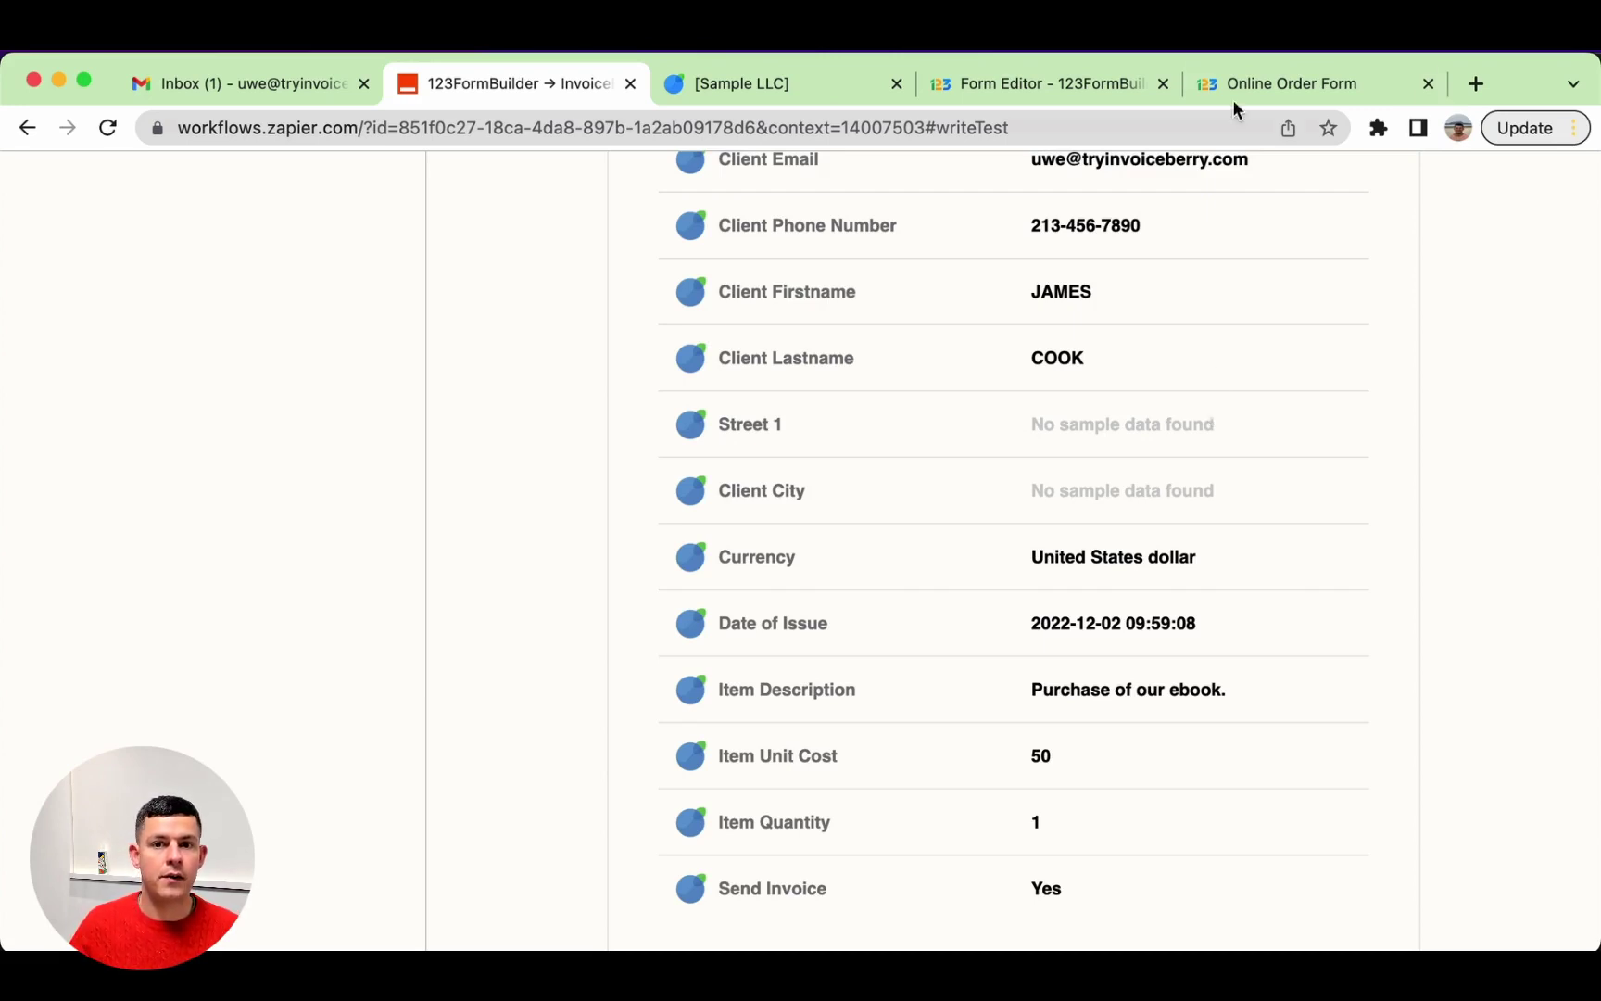
Step: Switch to the 123FormBuilder form editor and review the Online Order Form's name, phone, email and delivery address fields
left_click(1090, 77)
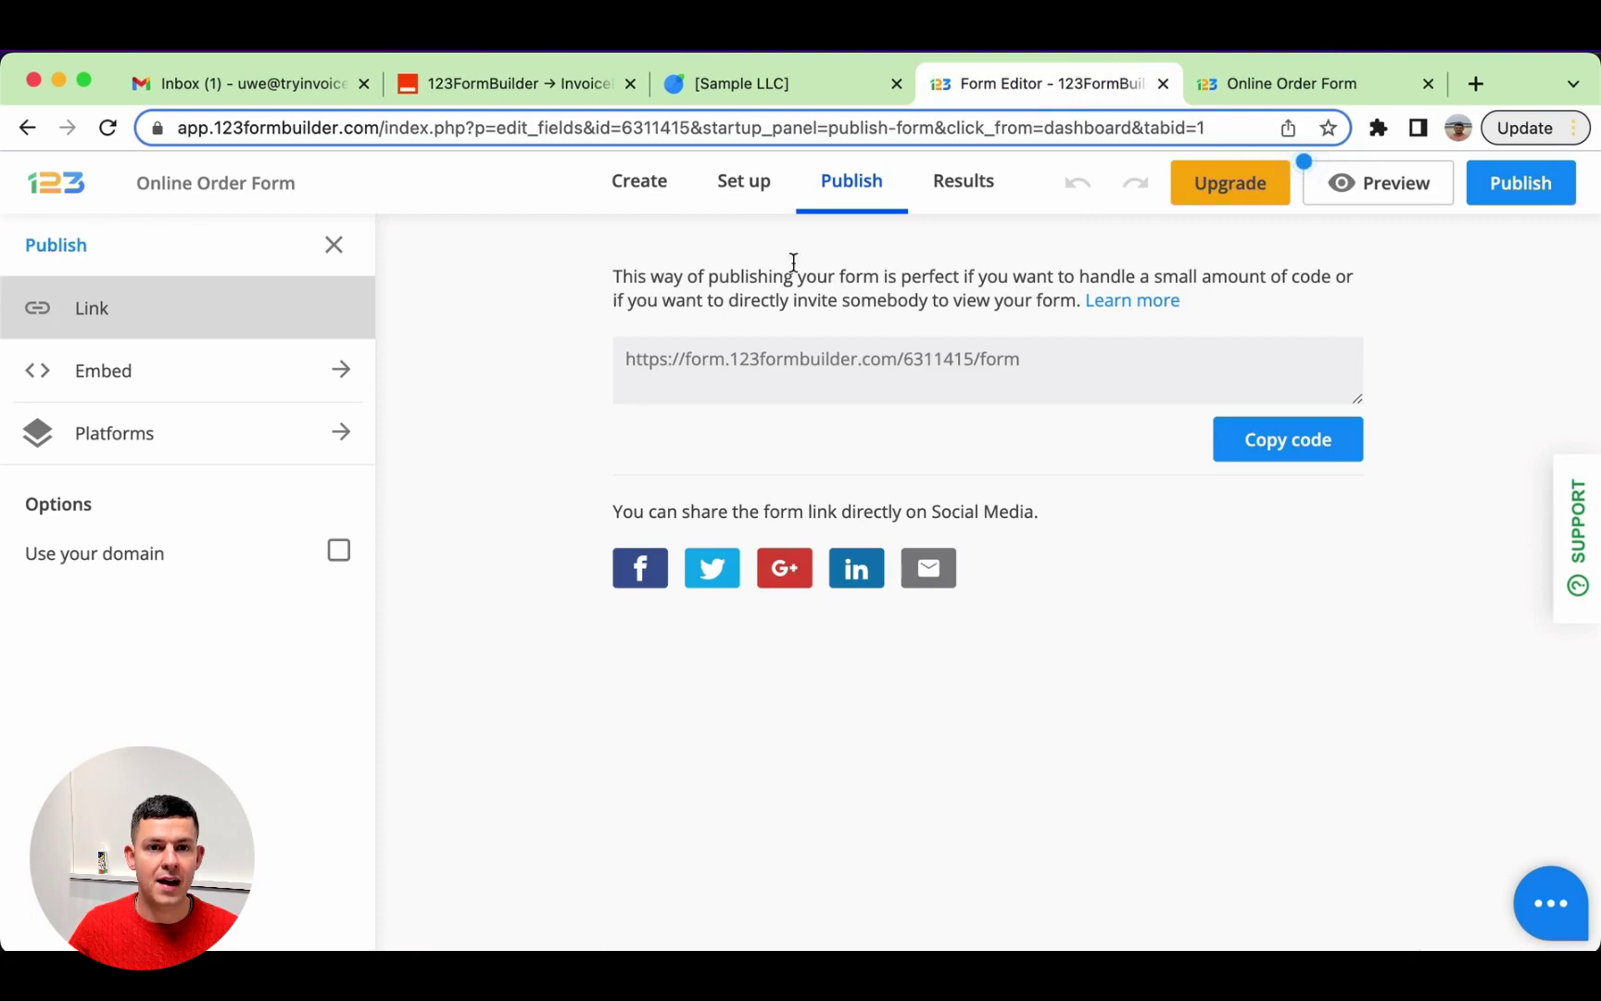
left_click(637, 182)
scroll(996, 528, "down", 3)
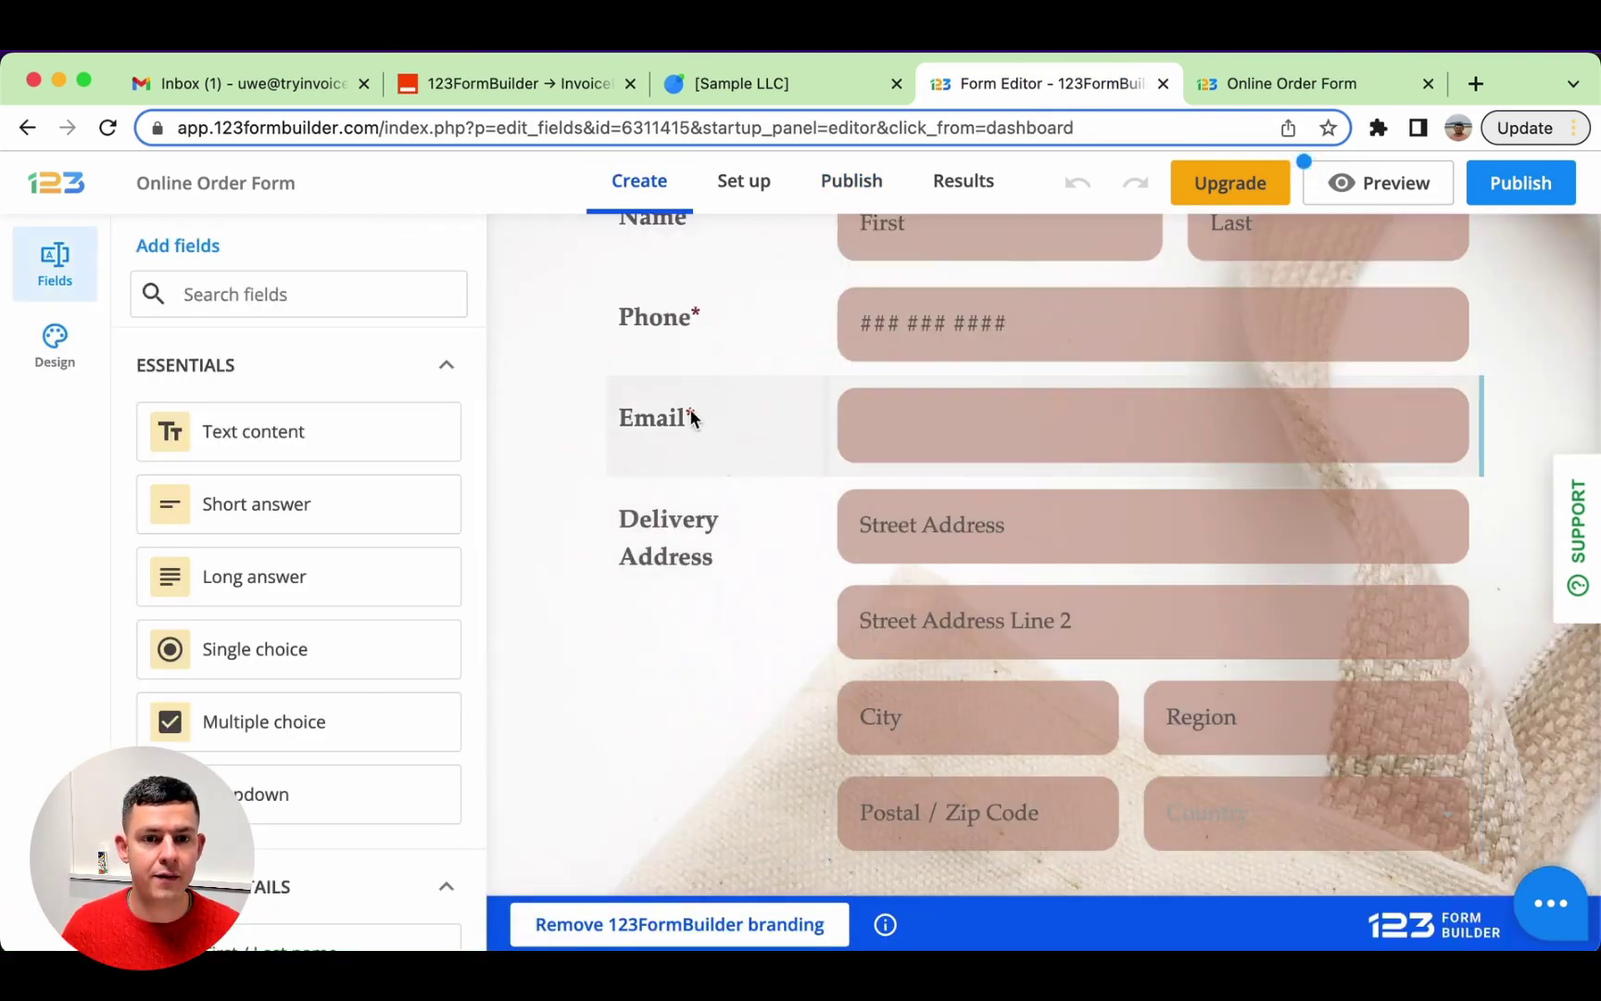
scroll(690, 313, "up", 2)
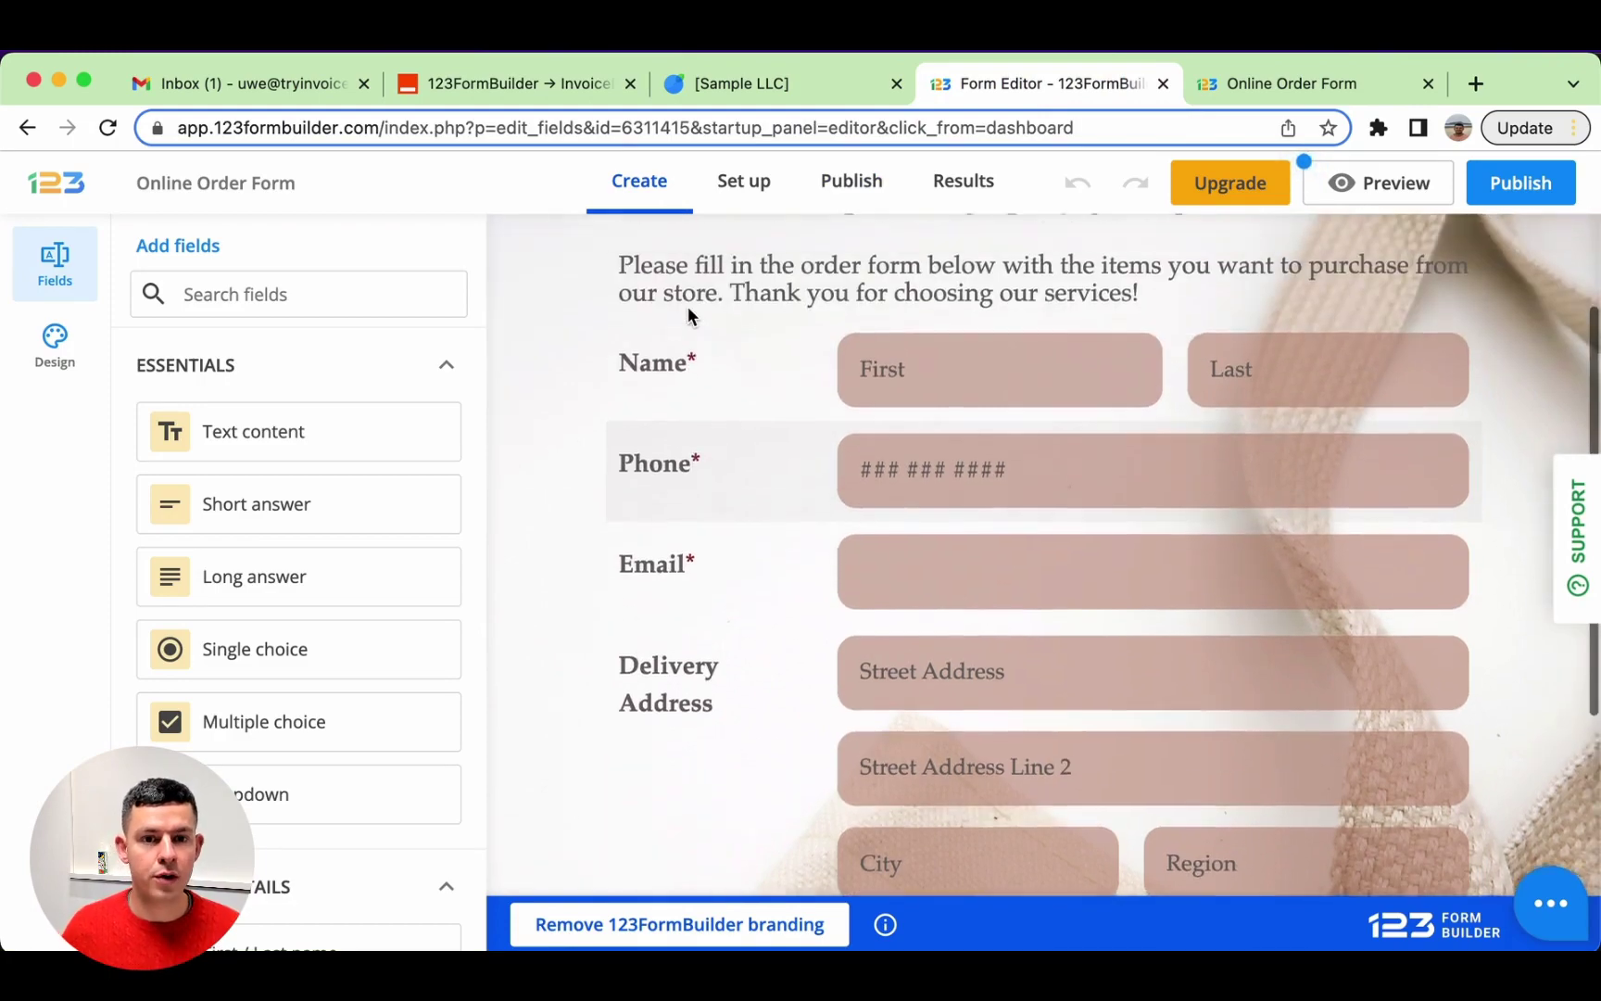
scroll(688, 305, "up", 1)
Step: Return to the Zap's test stage in Zapier and send the test invoice to InvoiceBerry
left_click(506, 93)
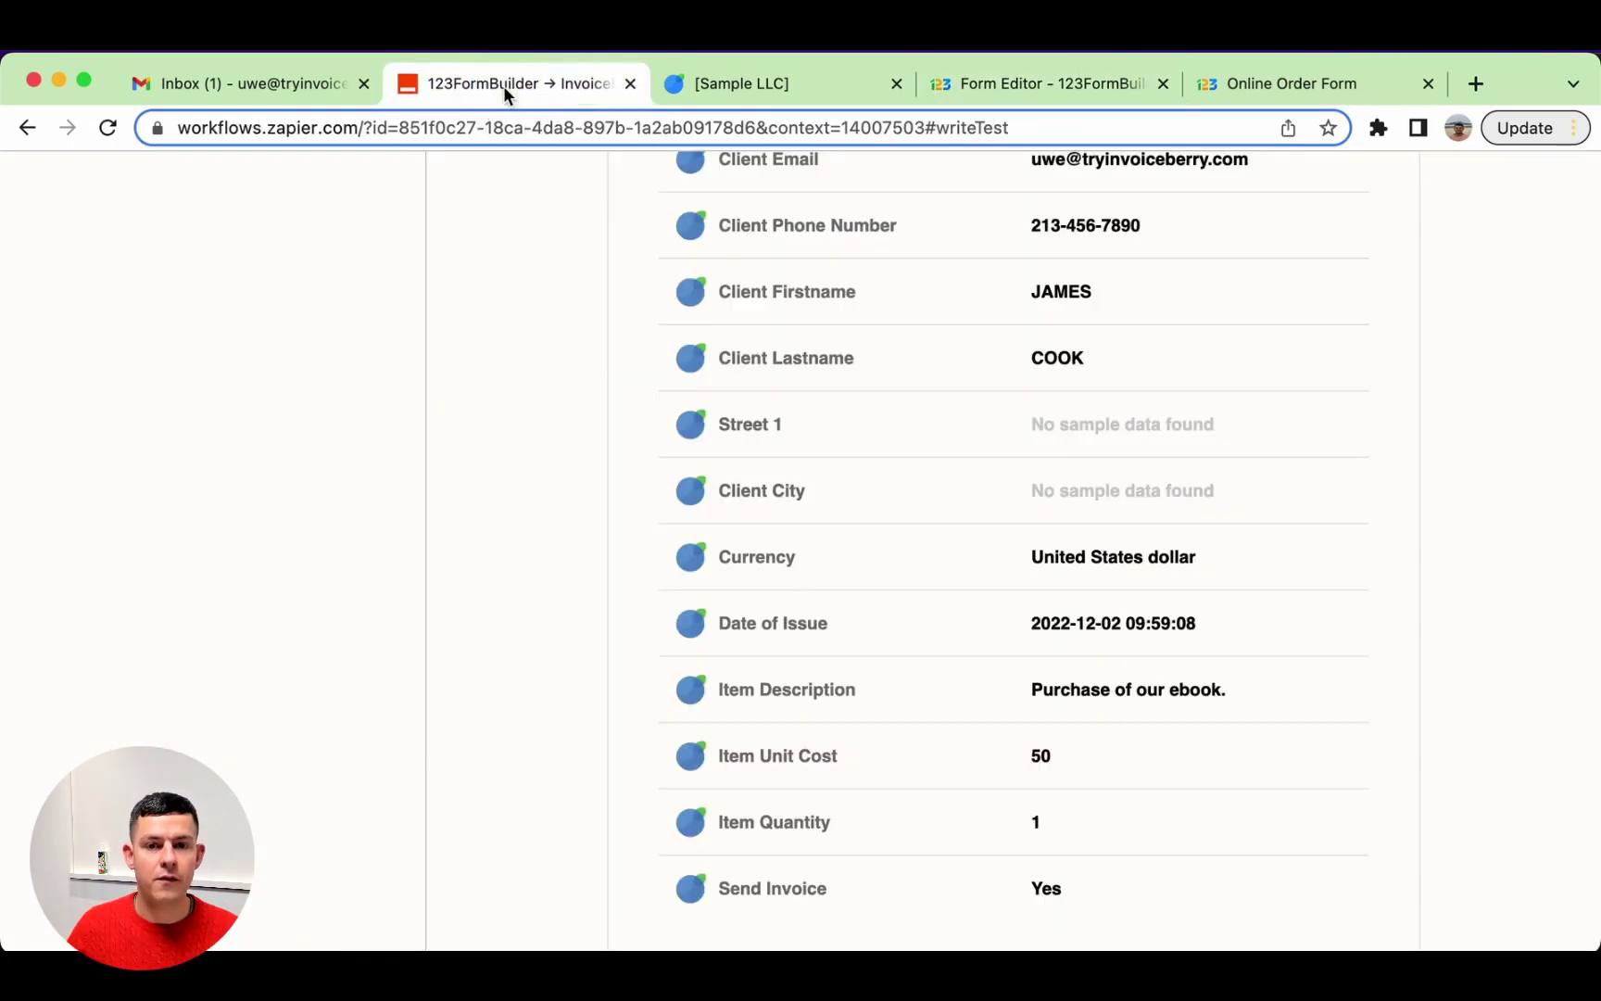
scroll(993, 375, "up", 3)
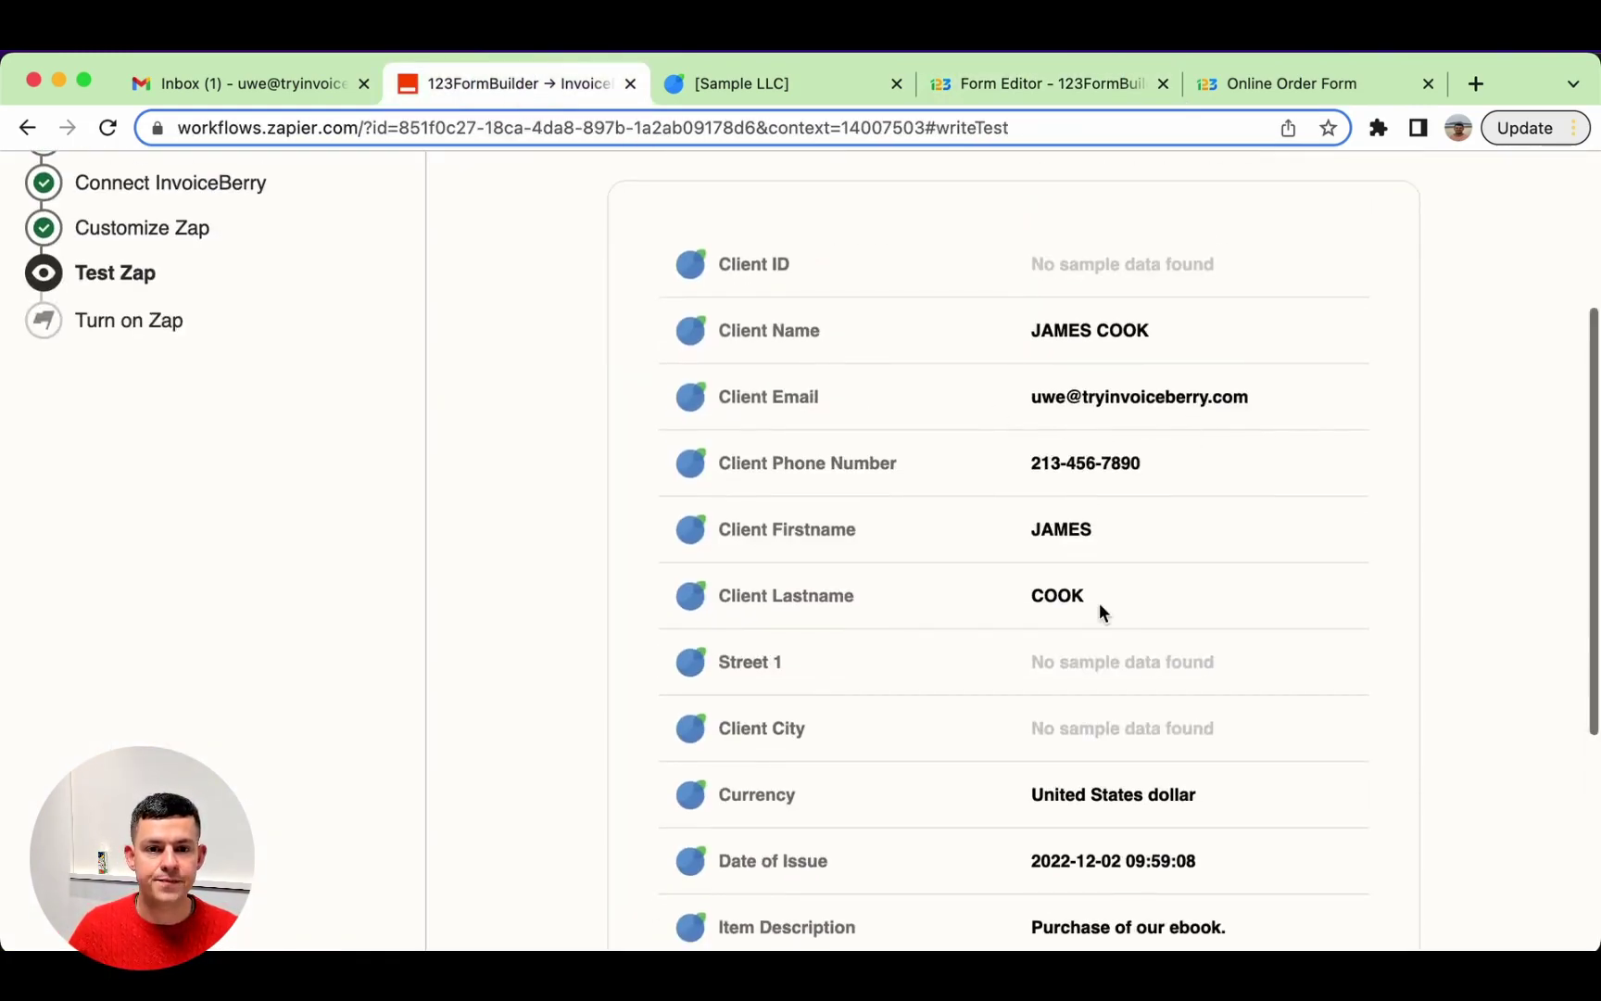
scroll(1100, 601, "down", 5)
left_click(1359, 892)
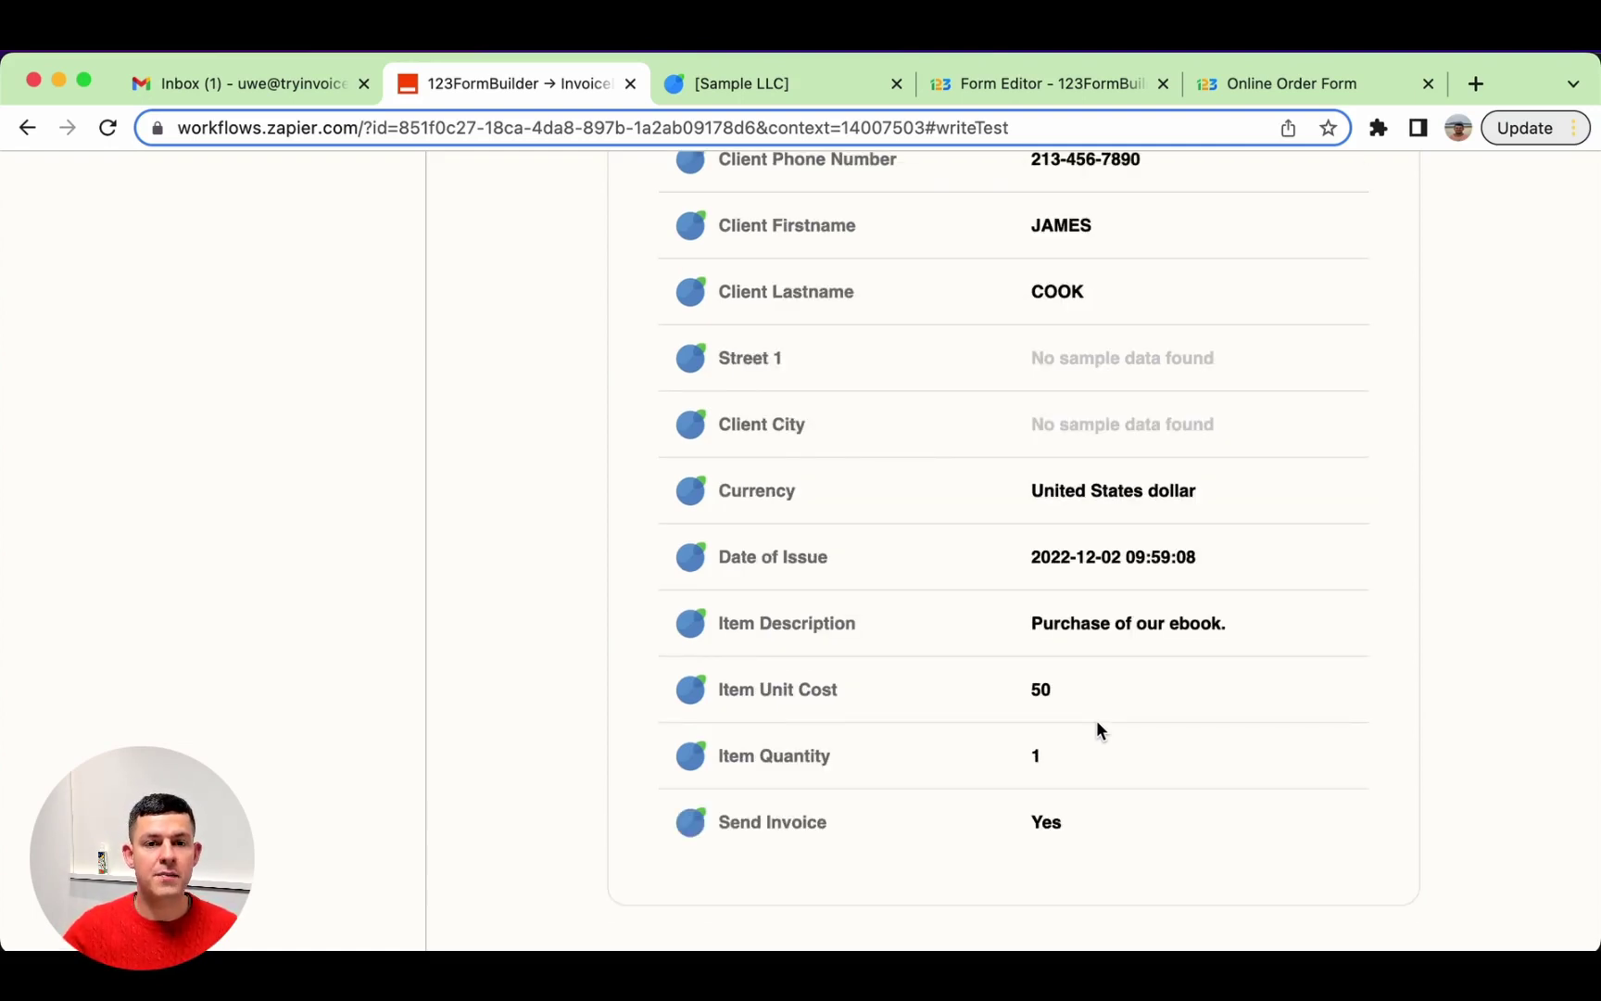
scroll(1097, 721, "down", 1)
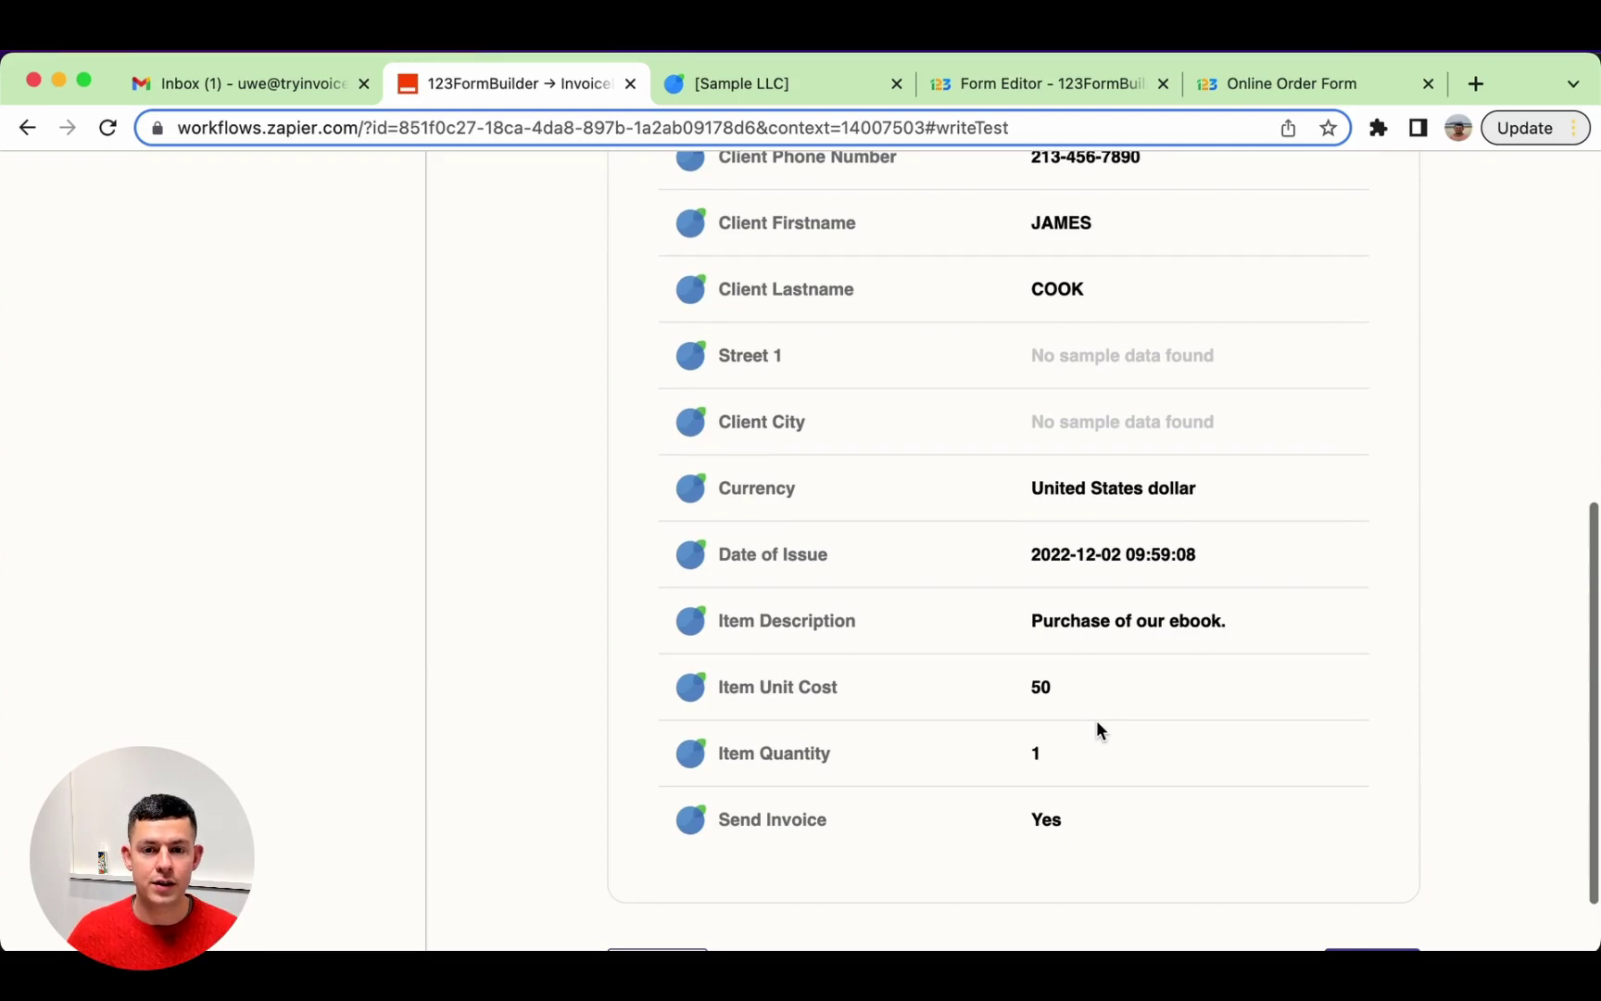
scroll(1096, 721, "down", 1)
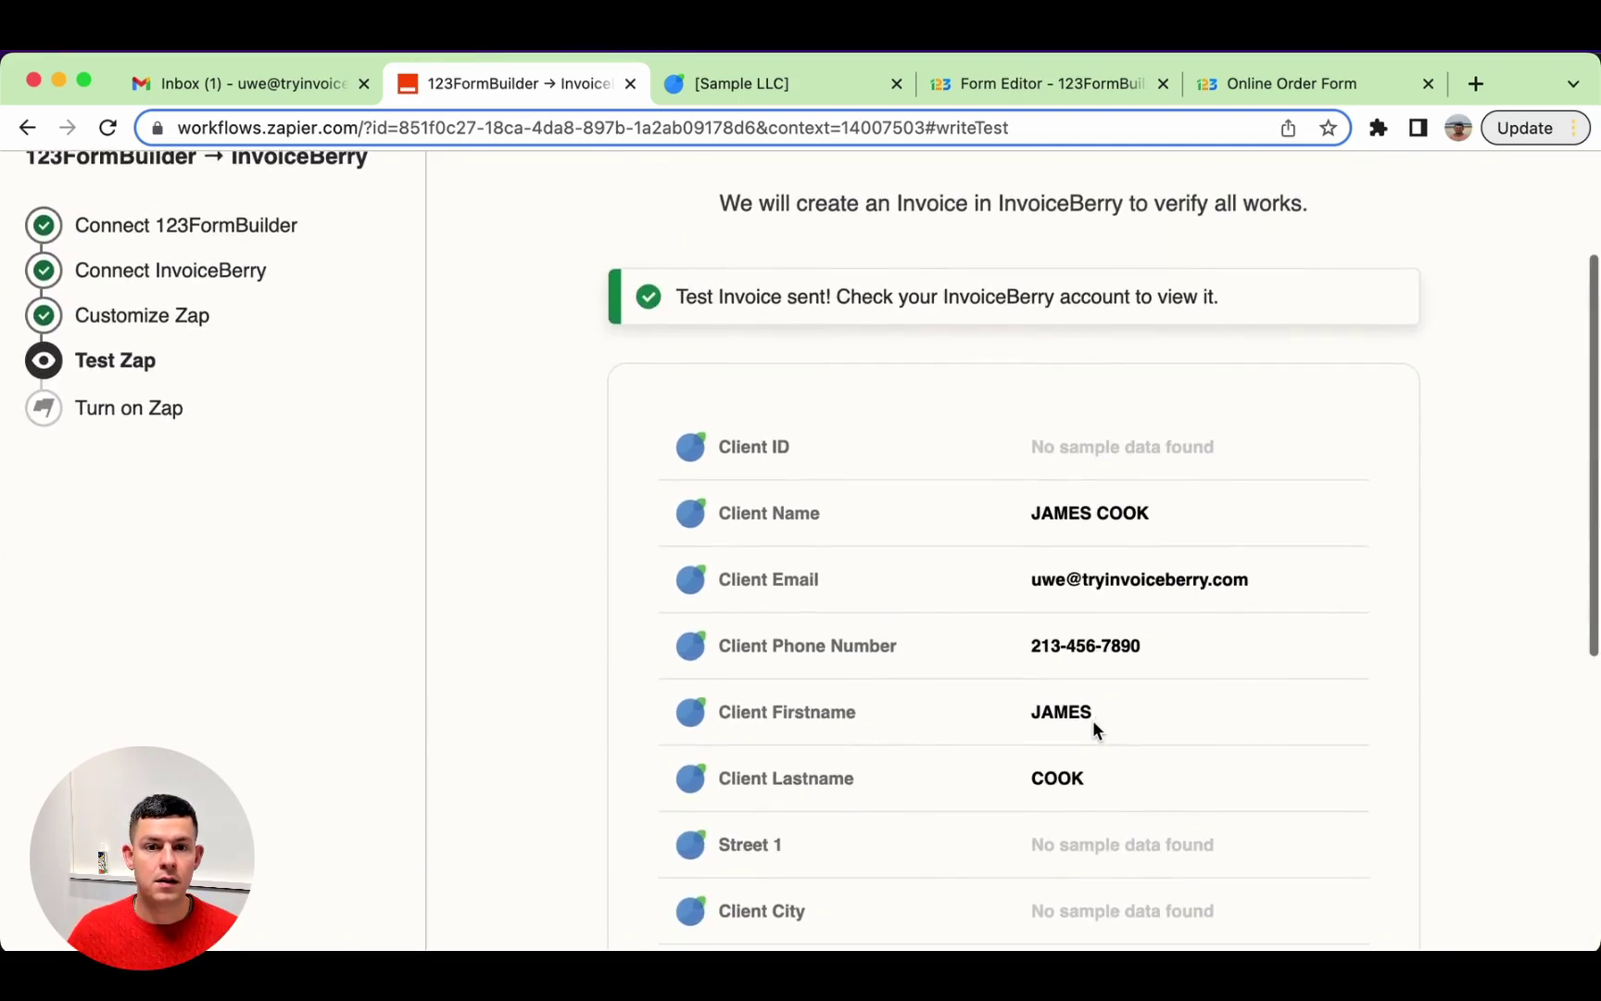
scroll(820, 290, "up", 1)
scroll(820, 290, "up", 3)
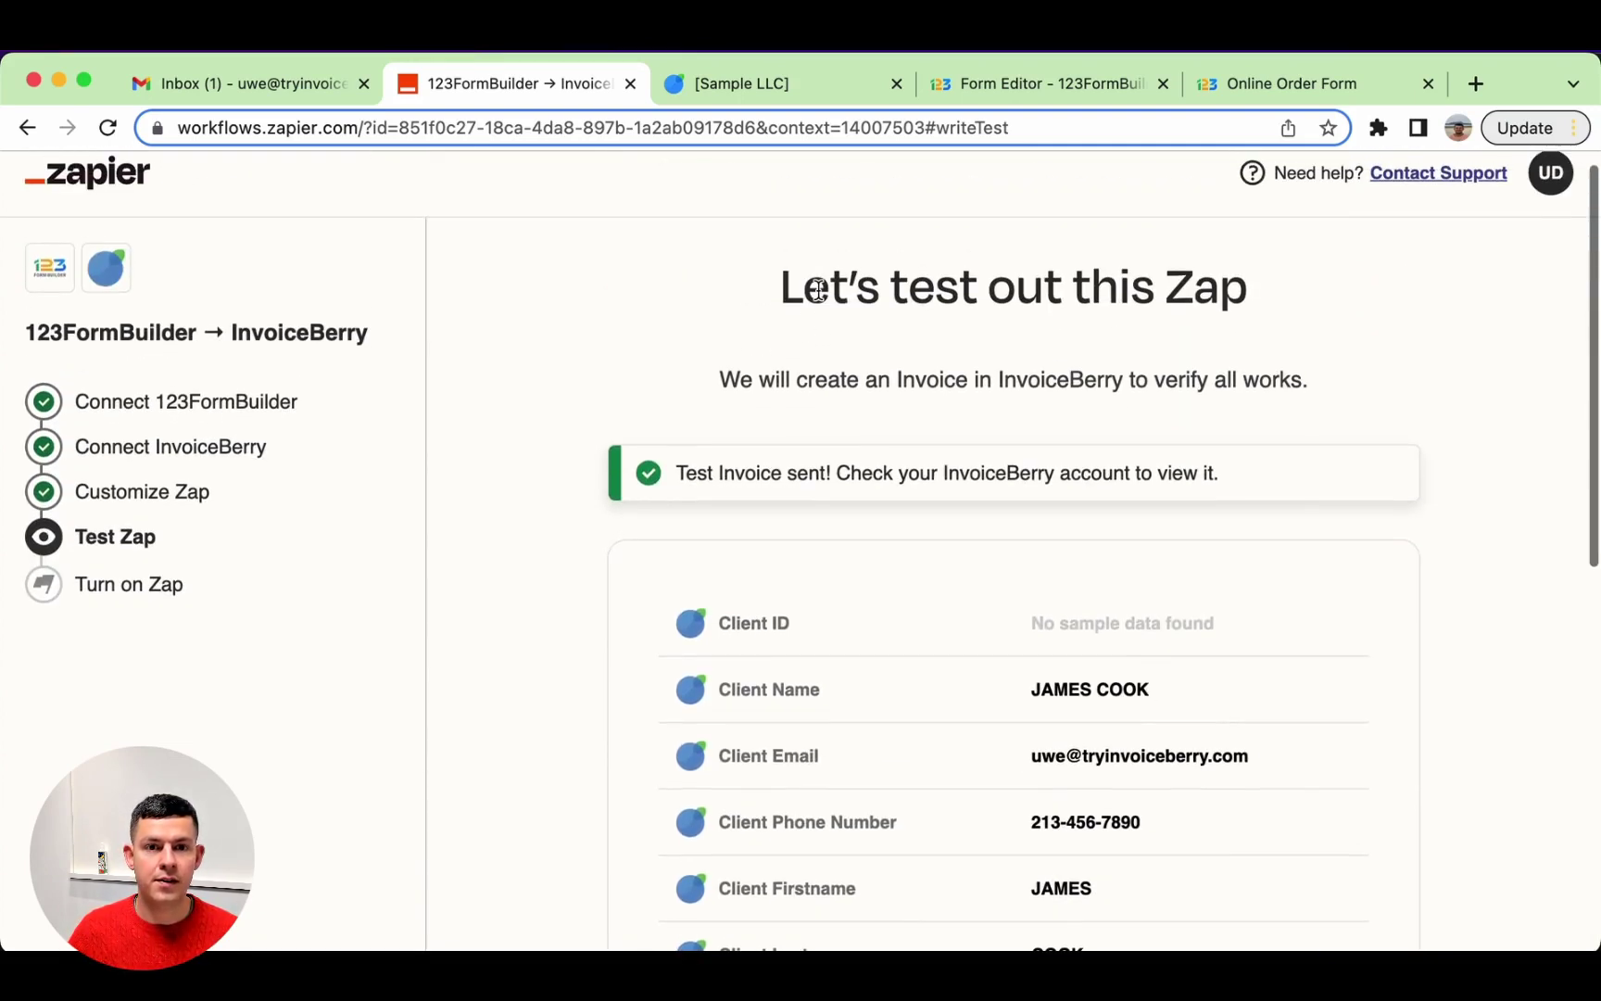
Step: Switch to InvoiceBerry and open the newest invoice, dated 2022-12-02, from the invoices list
left_click(821, 82)
scroll(605, 255, "up", 2)
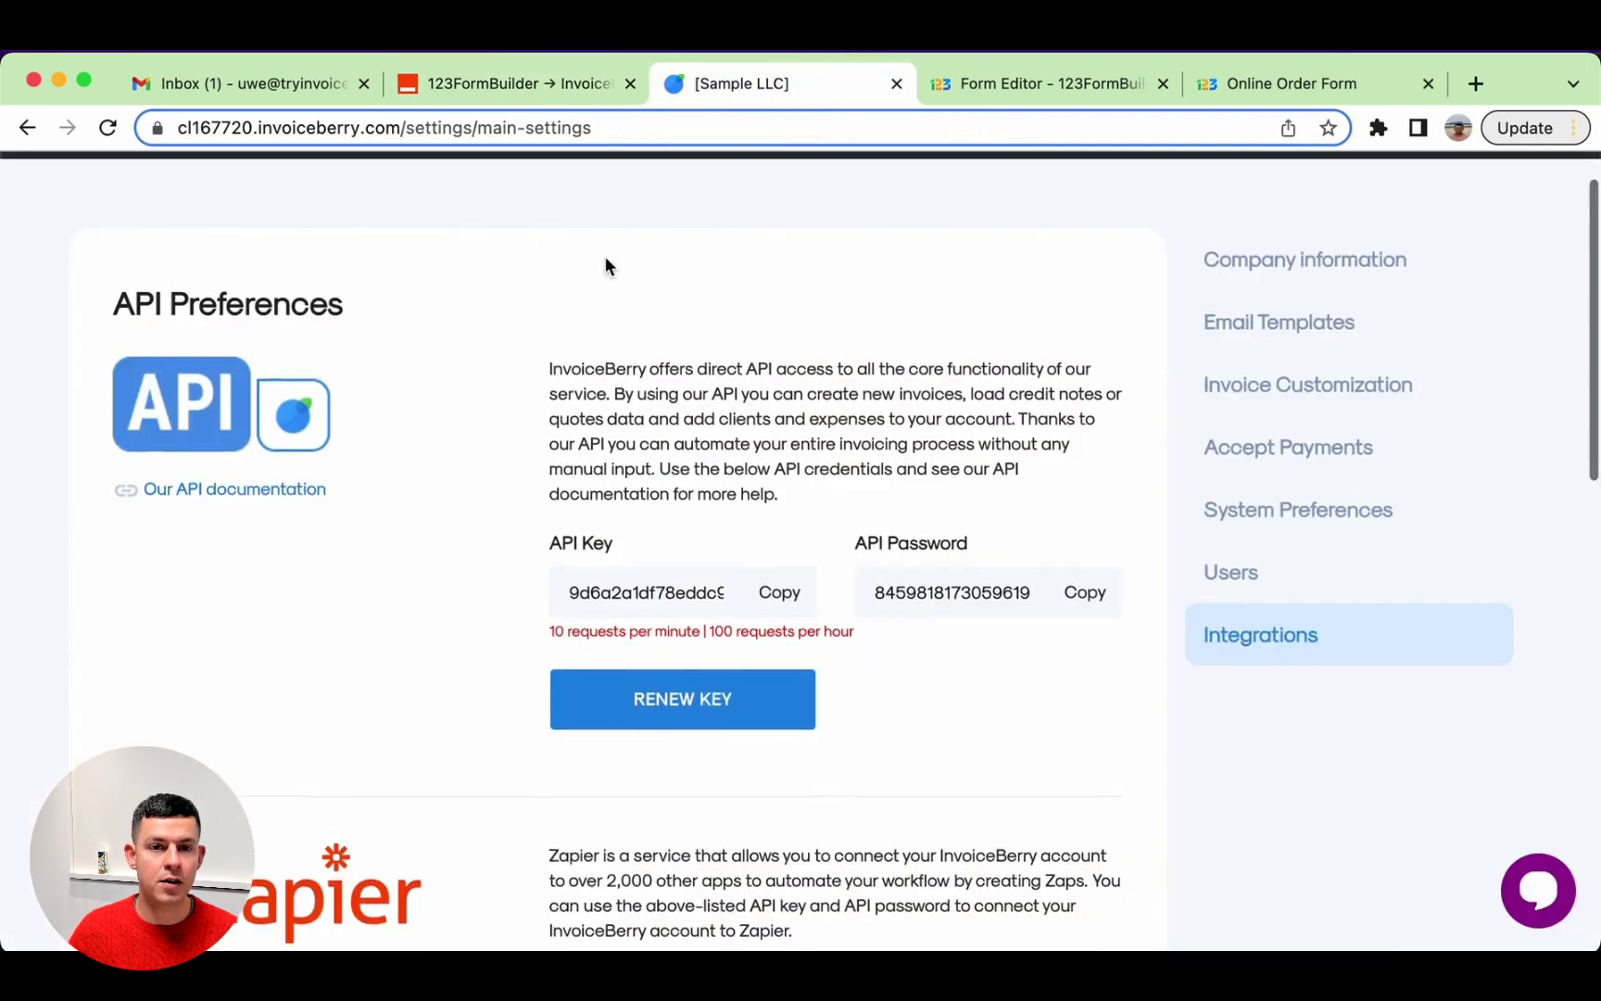
left_click(605, 202)
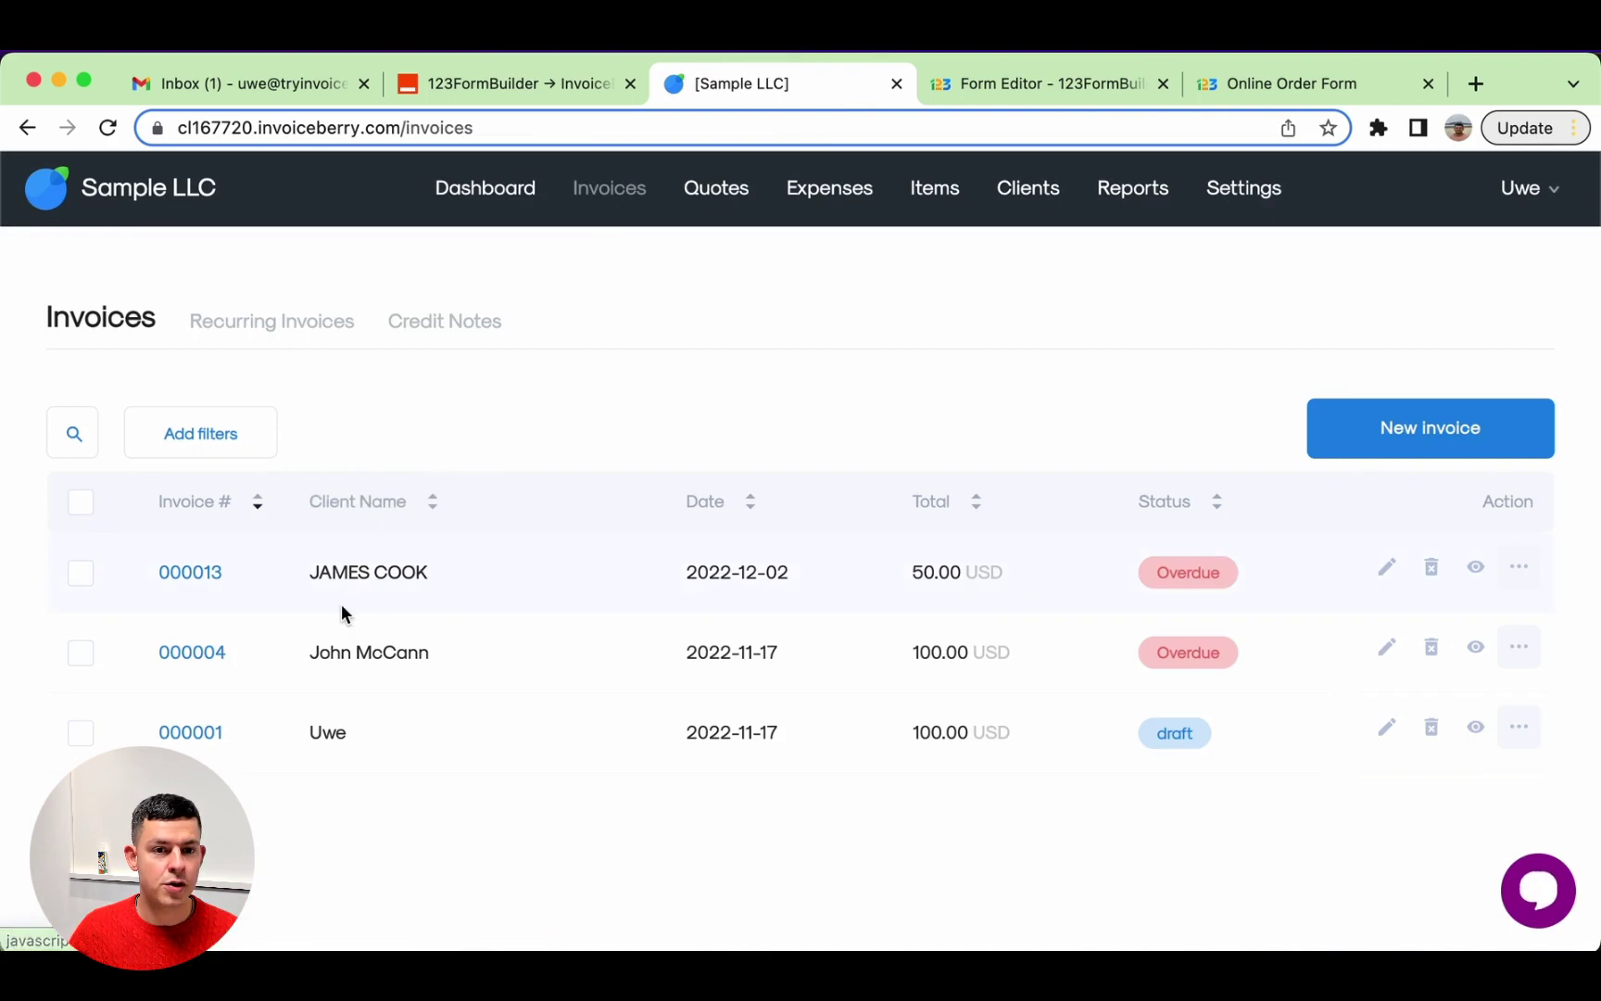
left_click(218, 576)
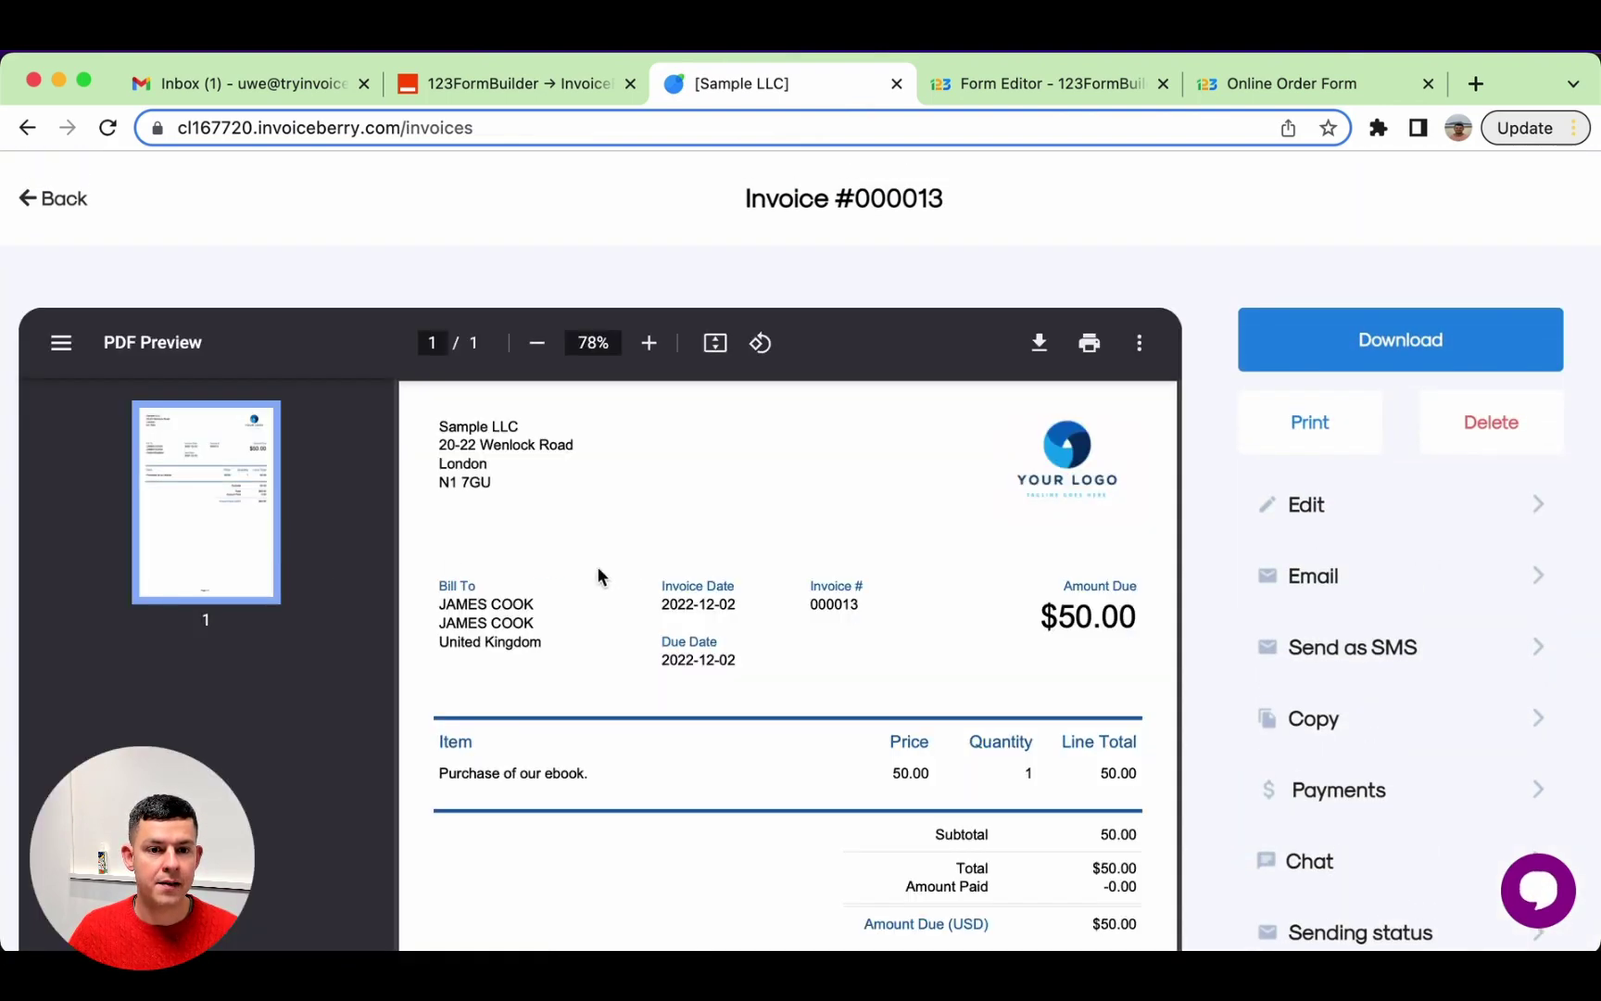
Step: Examine the client details, item description, price, quantity and amount due in the test invoice's PDF preview
left_click_drag(441, 602, 536, 593)
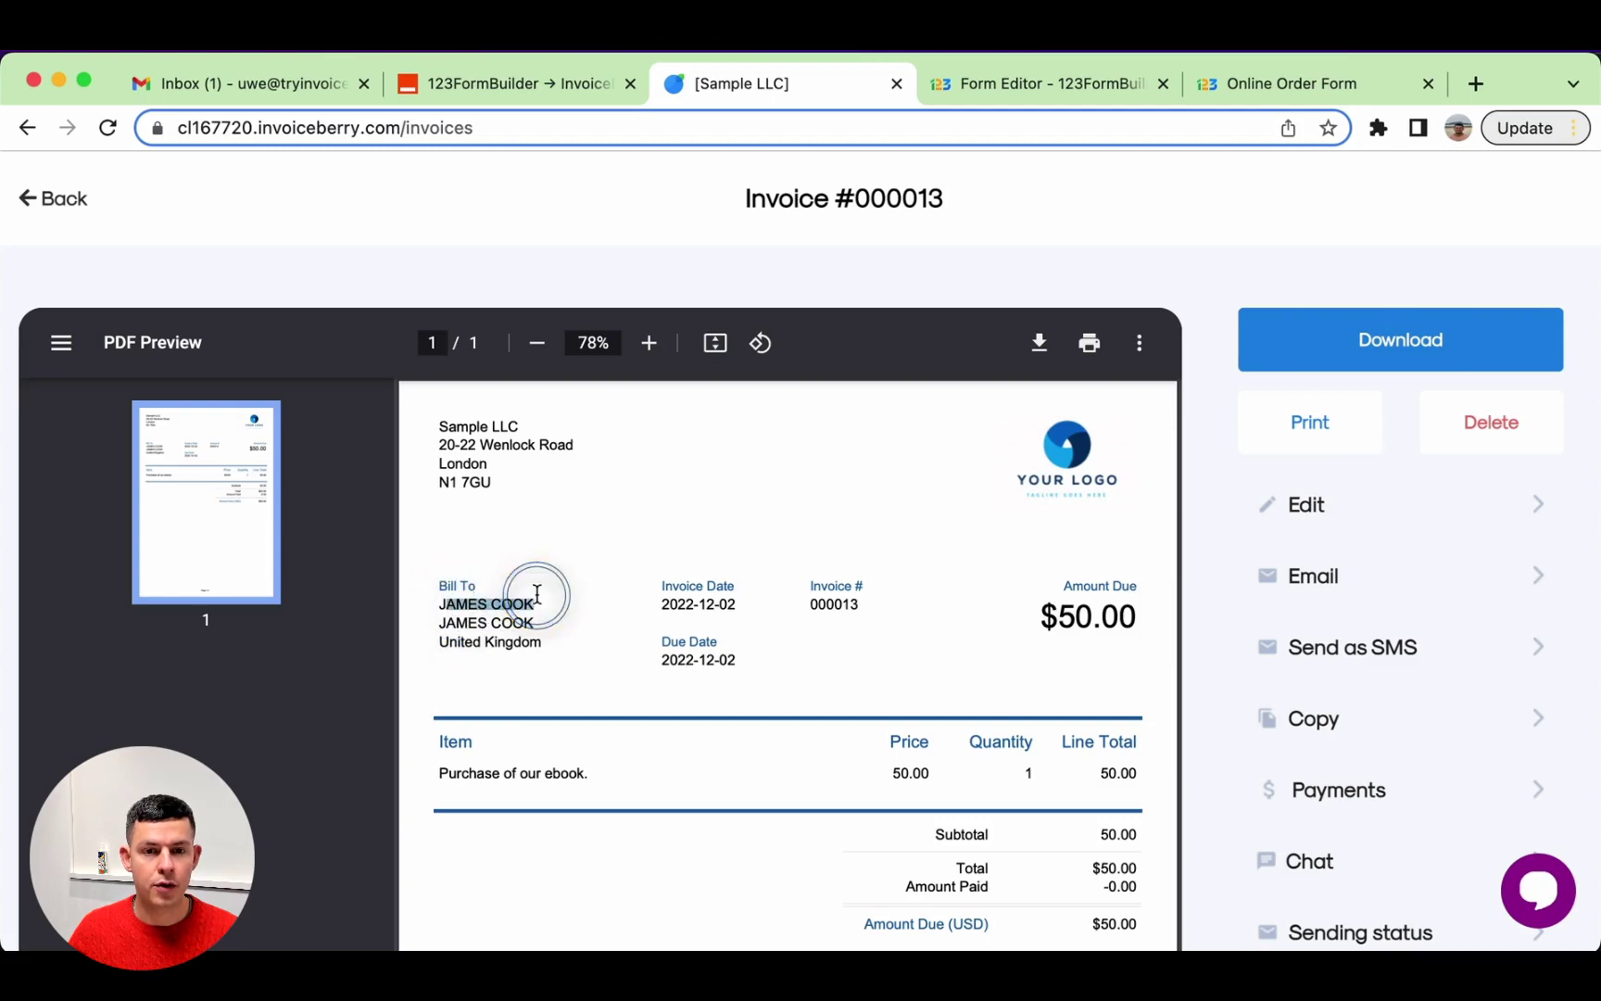
left_click(537, 598)
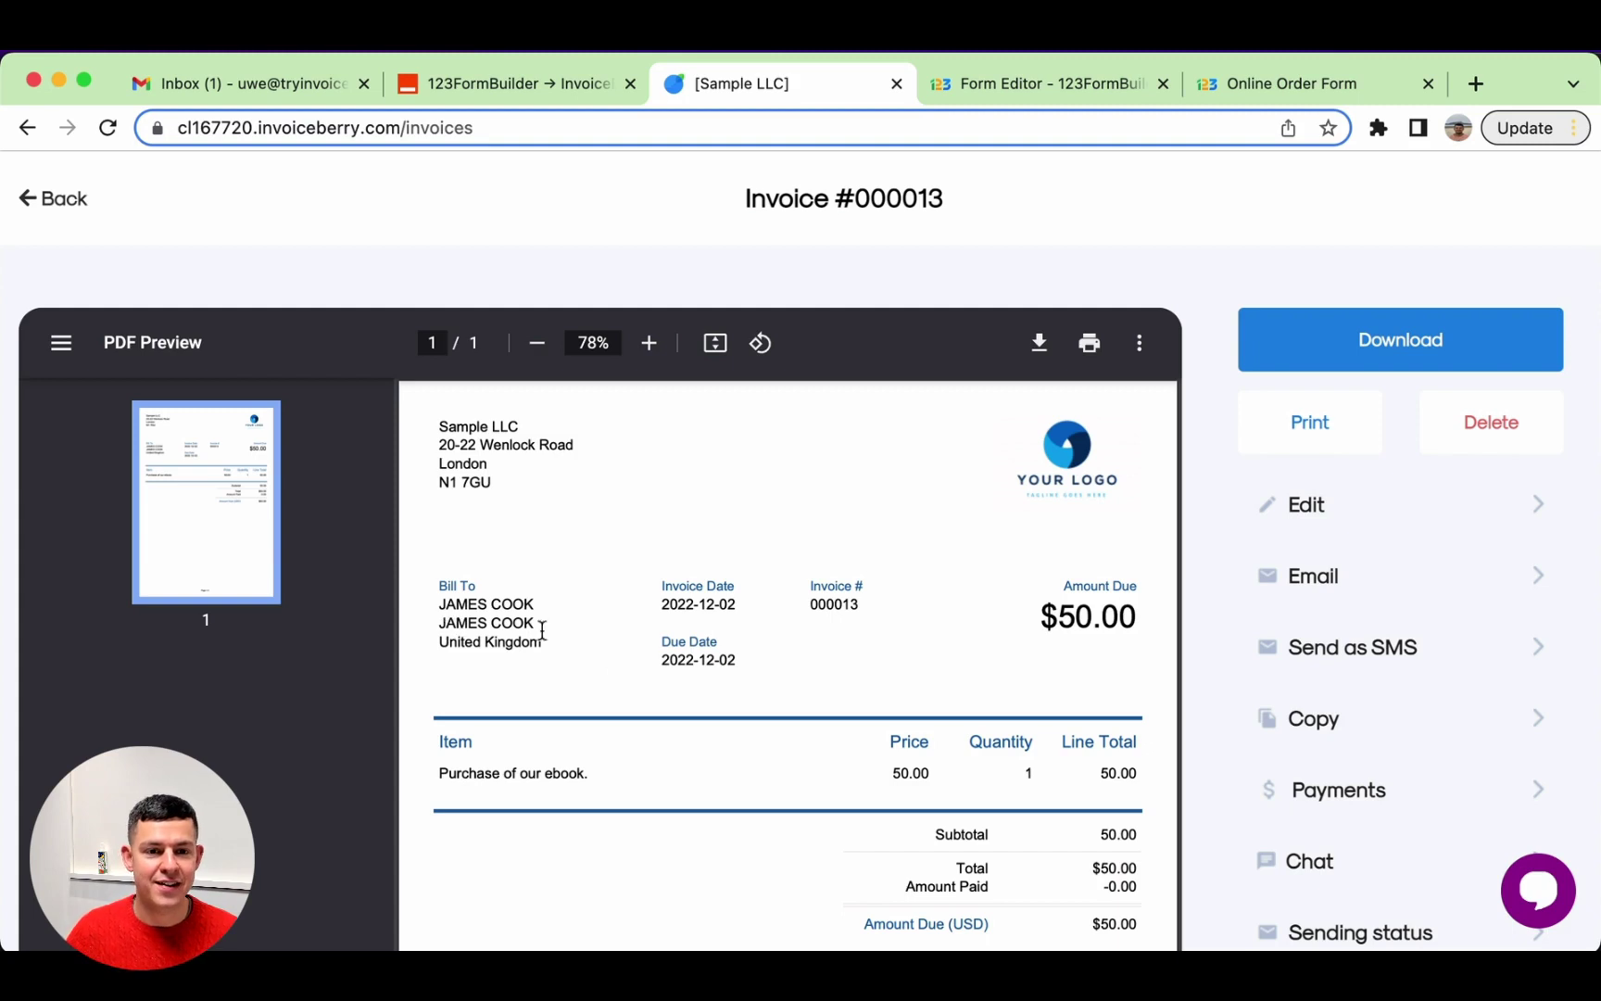
left_click_drag(463, 778, 630, 790)
left_click(679, 784)
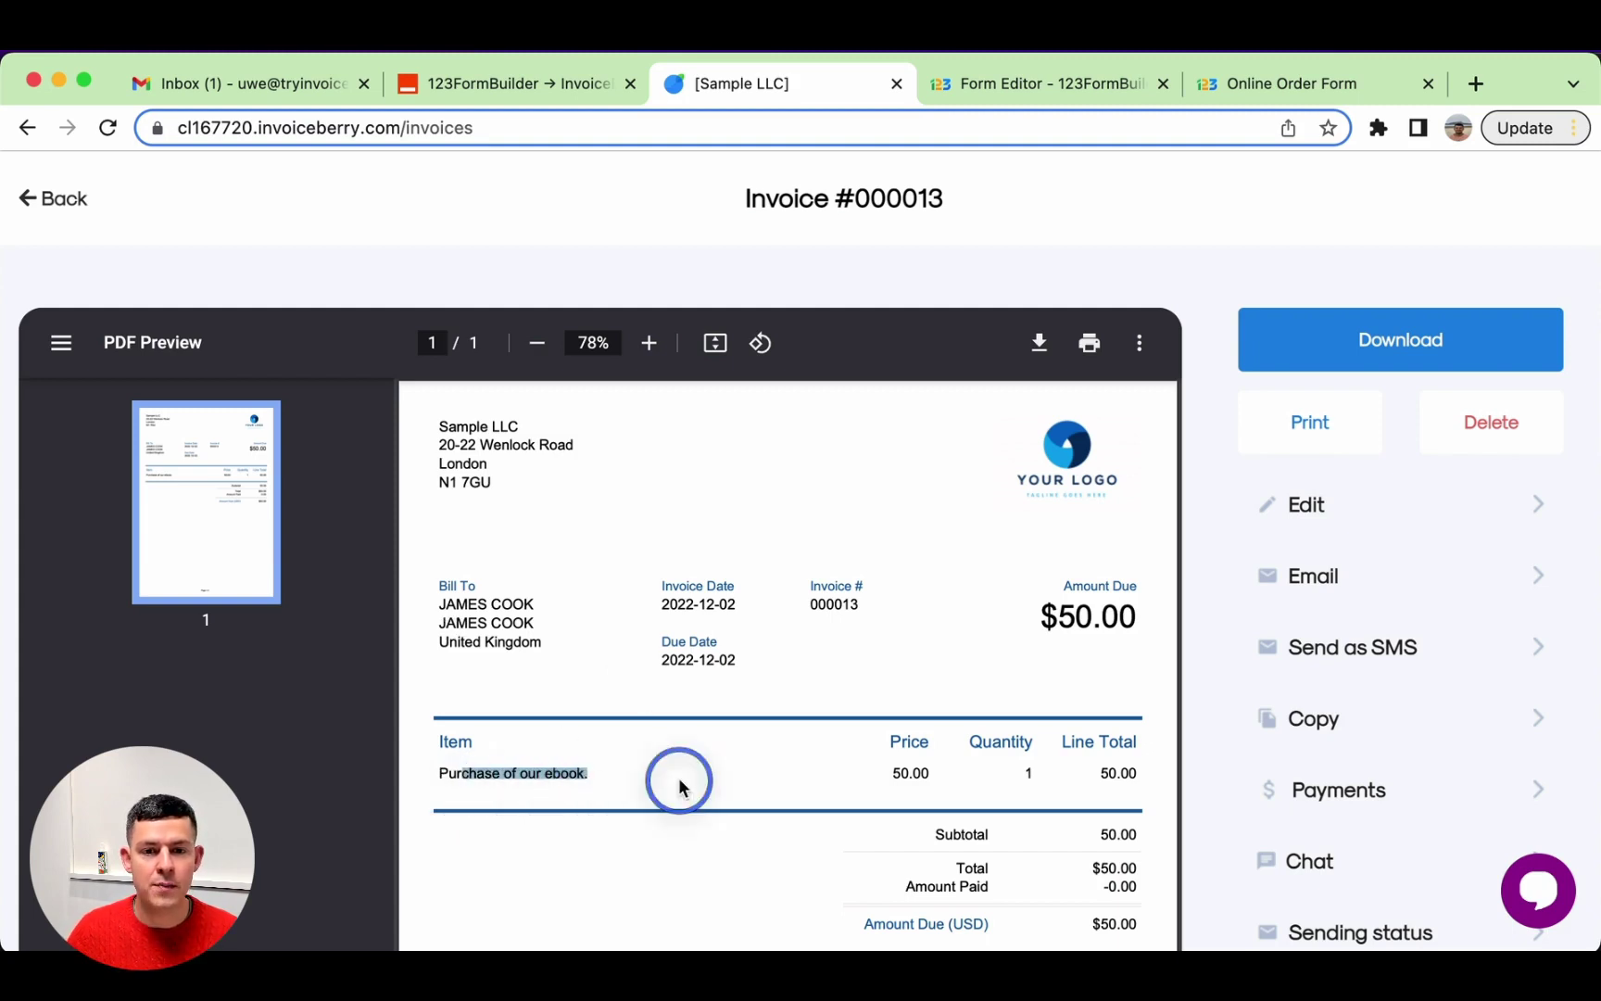
scroll(1030, 788, "down", 3)
scroll(1030, 788, "down", 3)
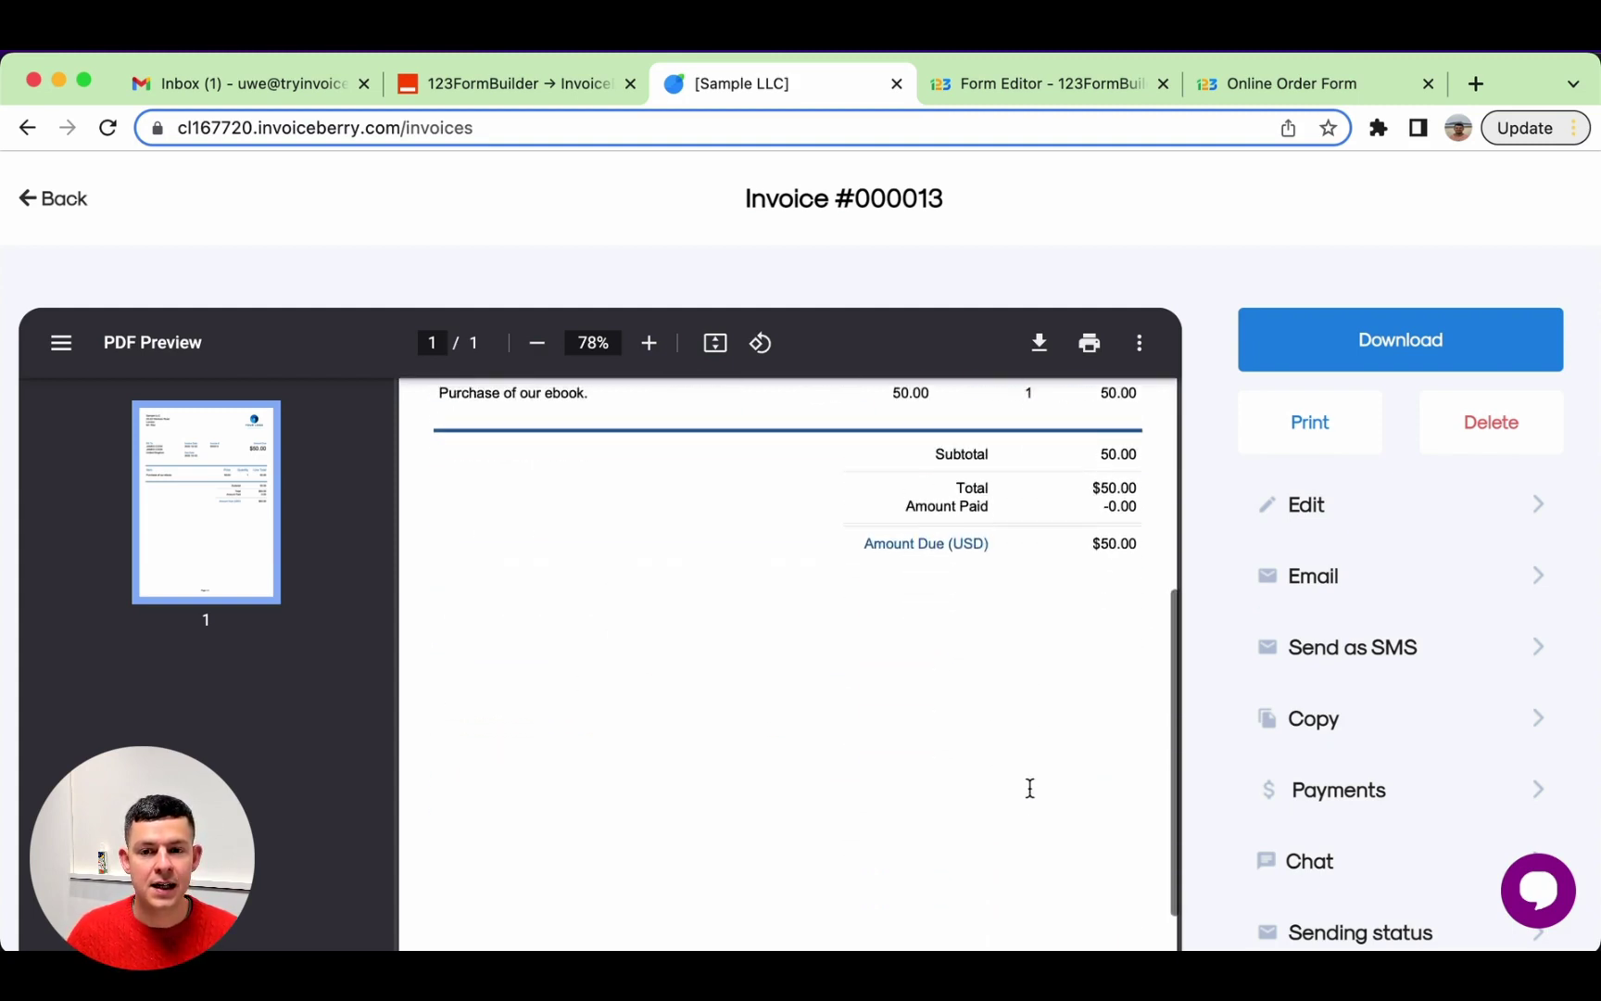
scroll(1029, 787, "down", 2)
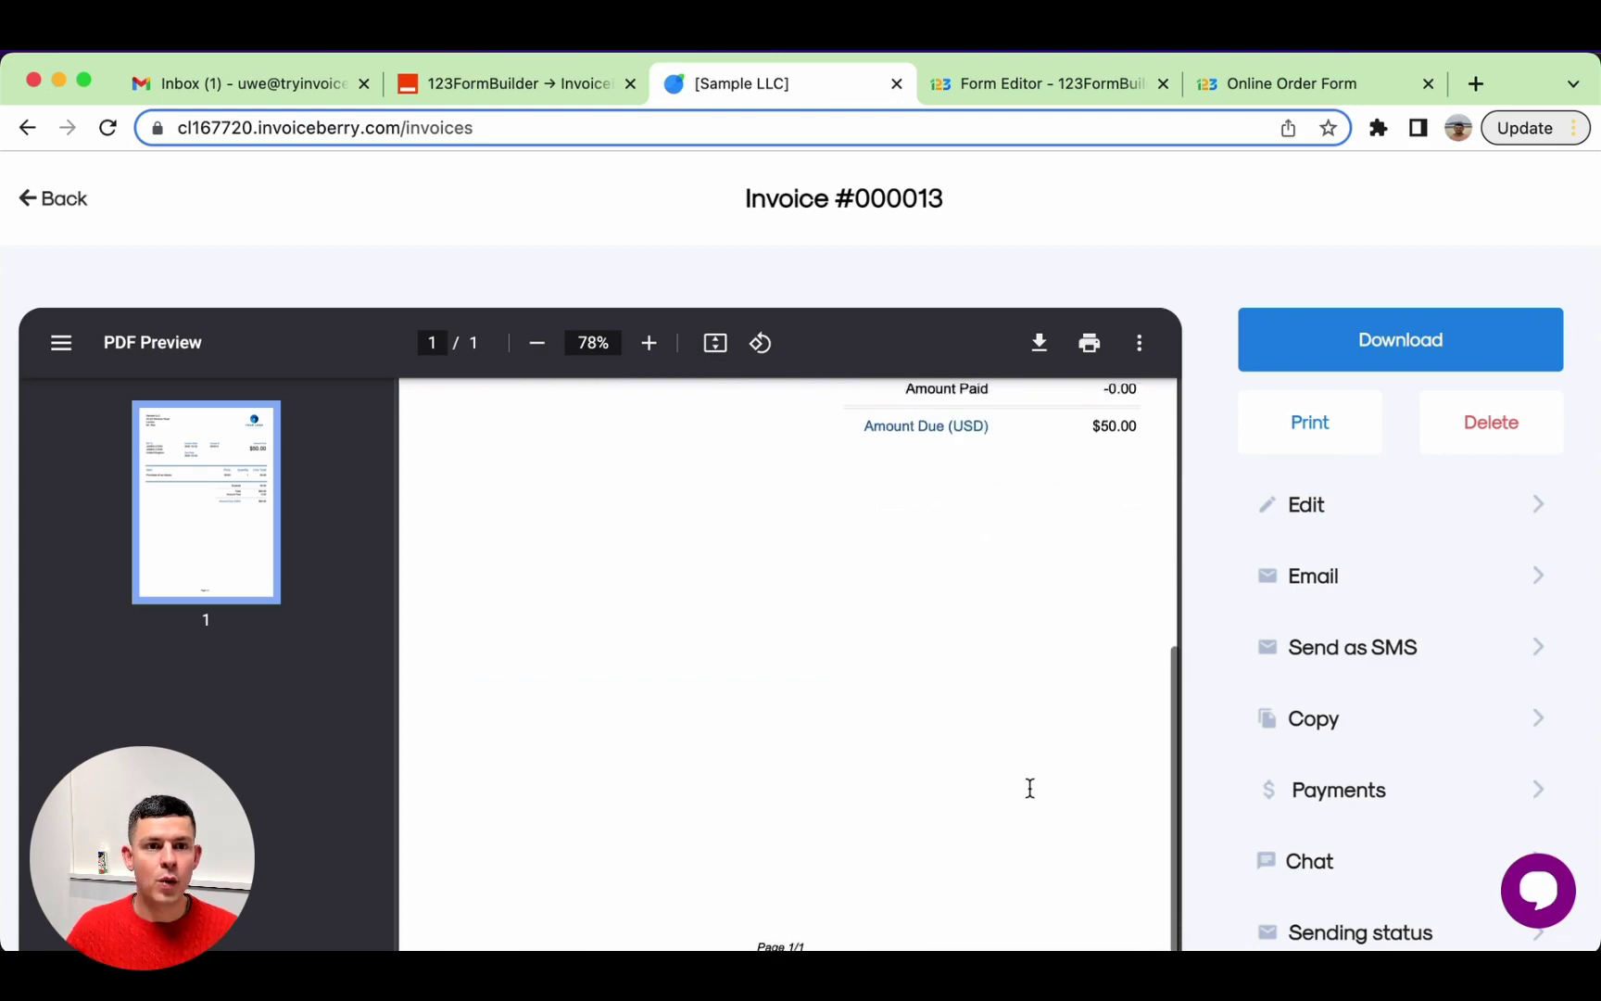
scroll(1029, 788, "up", 7)
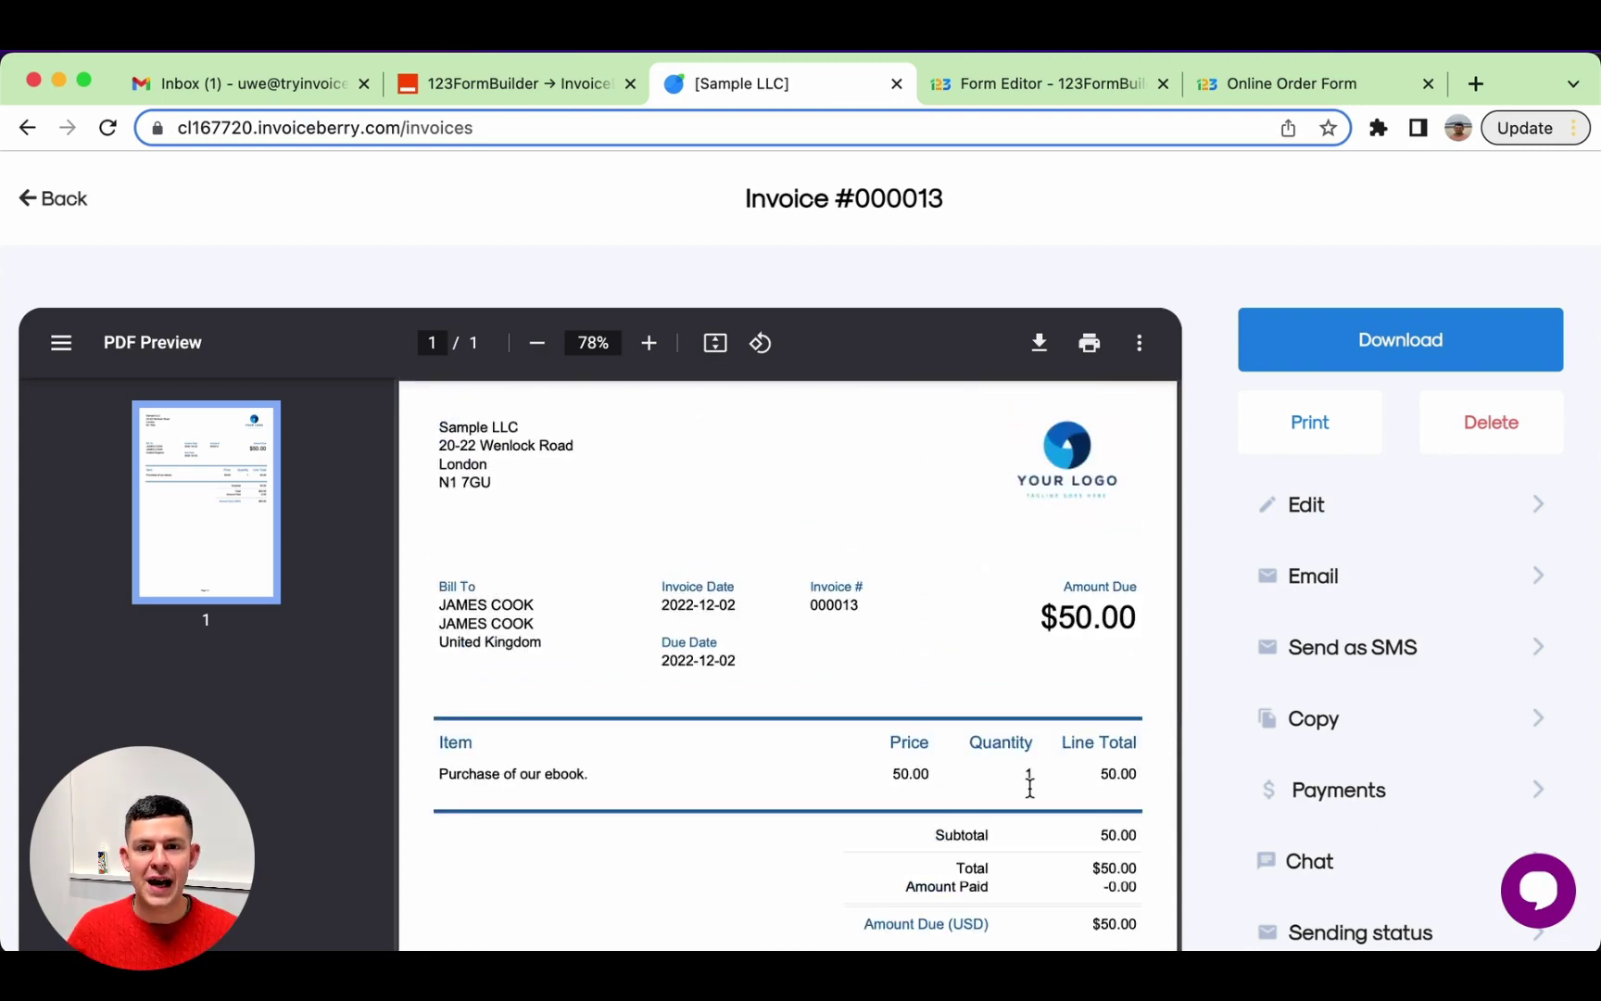
scroll(1029, 787, "down", 6)
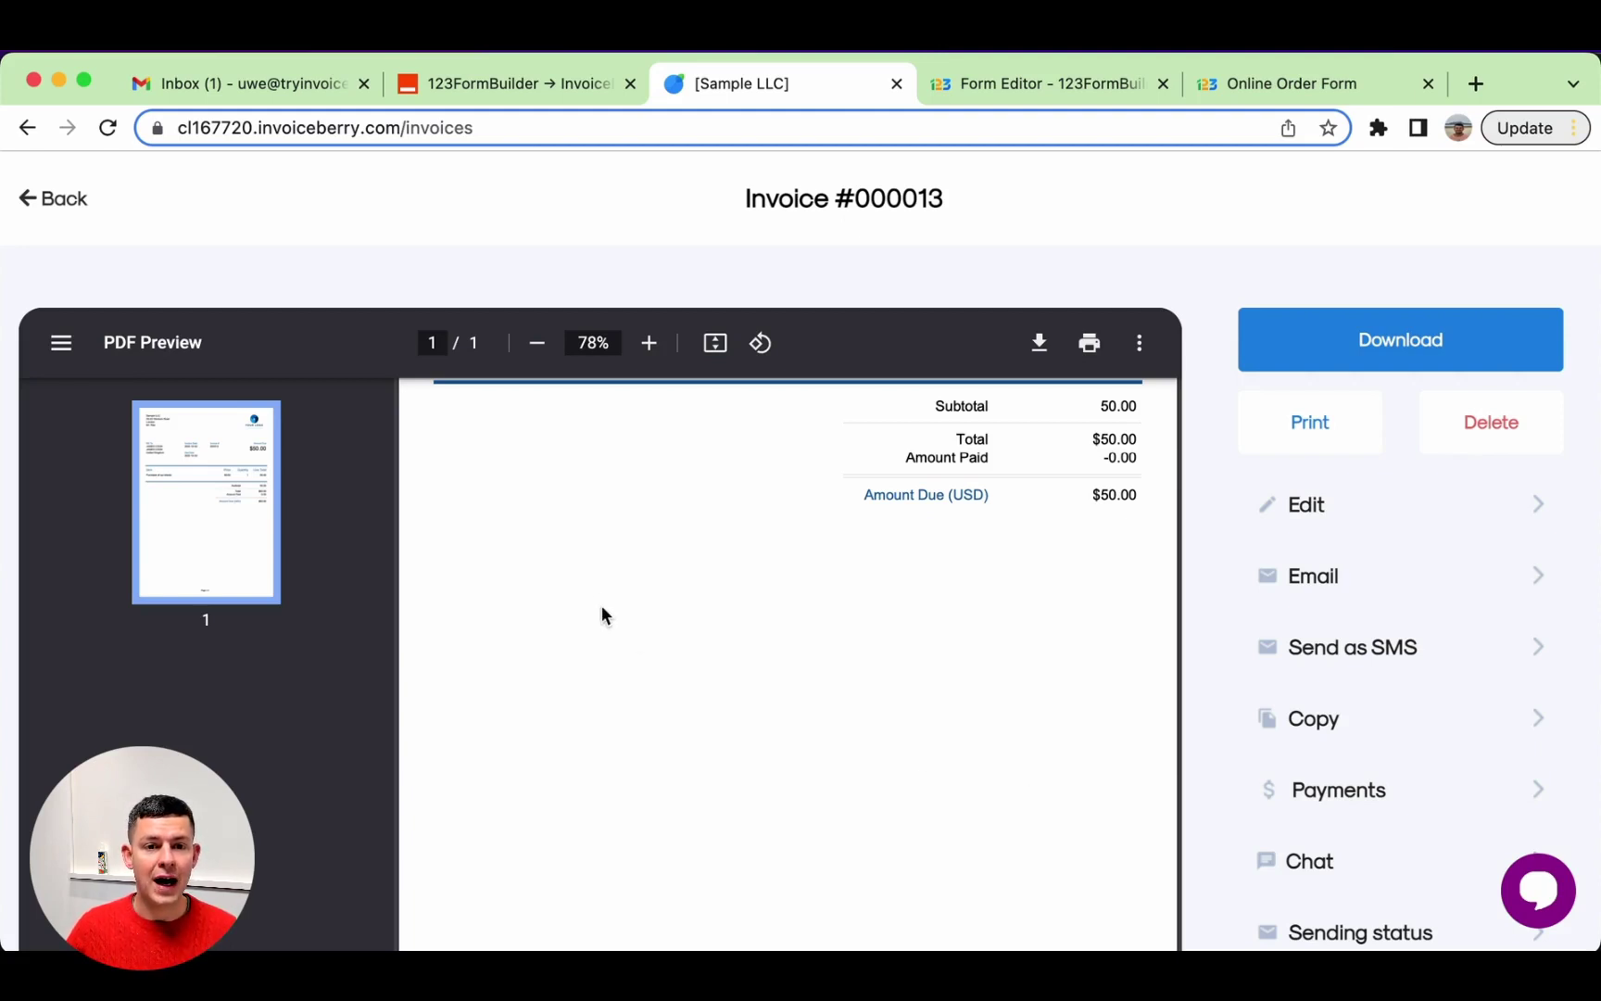
scroll(836, 561, "up", 5)
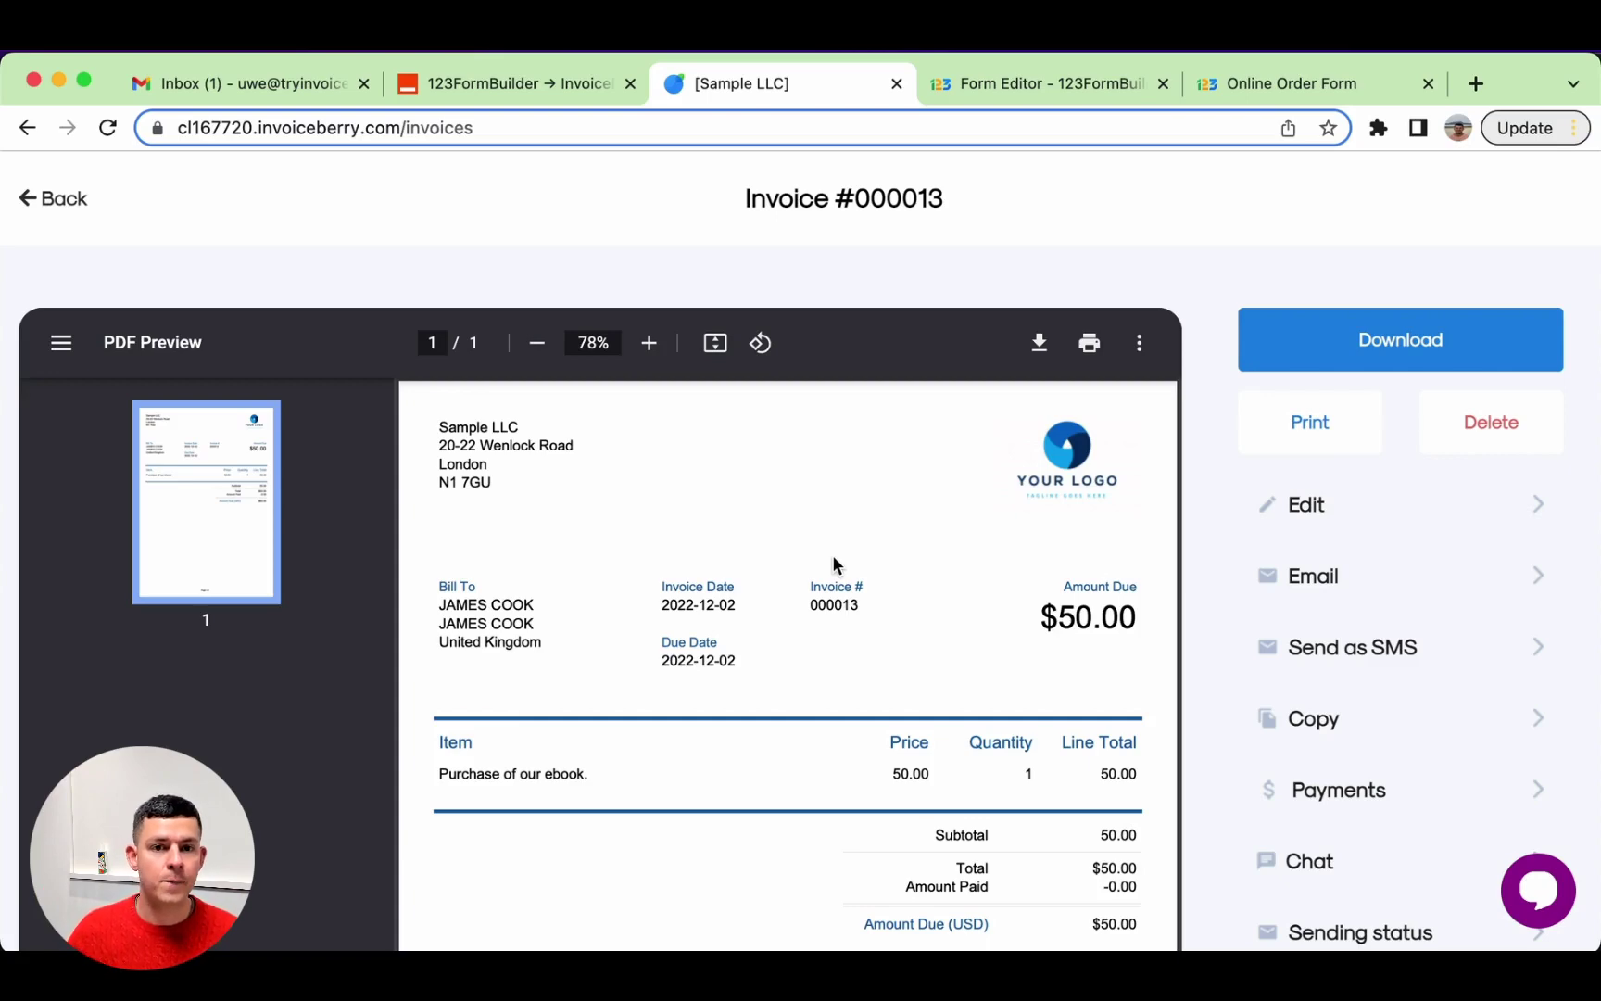
Step: Leave the invoice preview, switch to Gmail, refresh the inbox and open the invoice email from Sample LLC
left_click(28, 202)
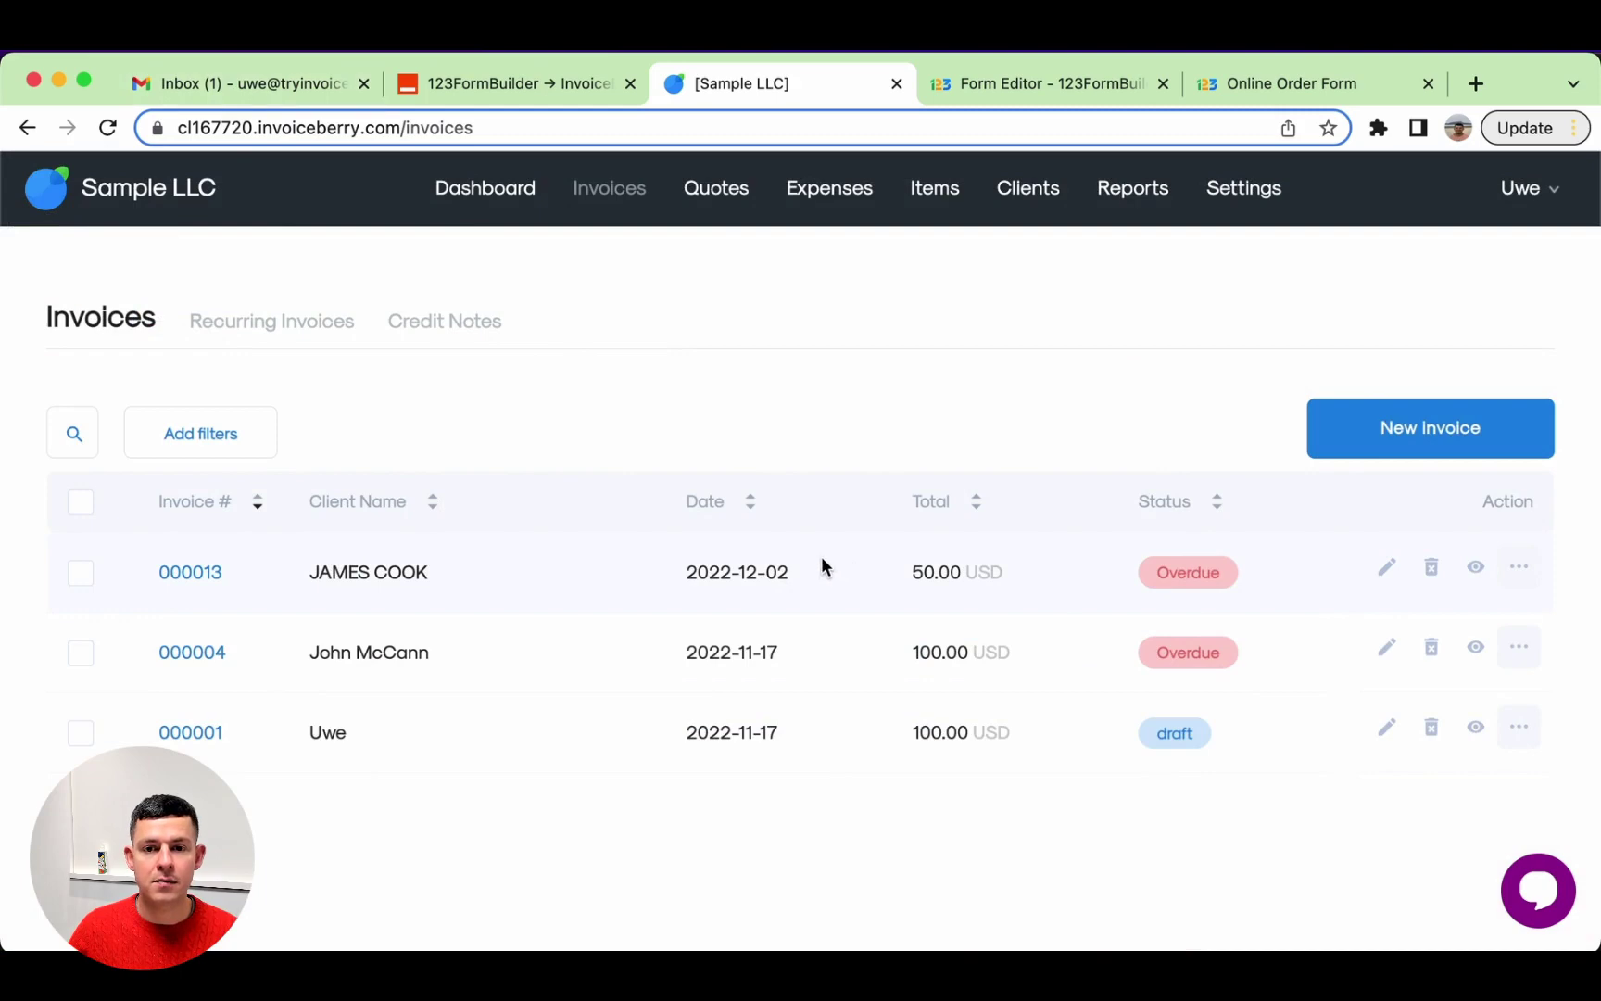
left_click(223, 82)
left_click(514, 263)
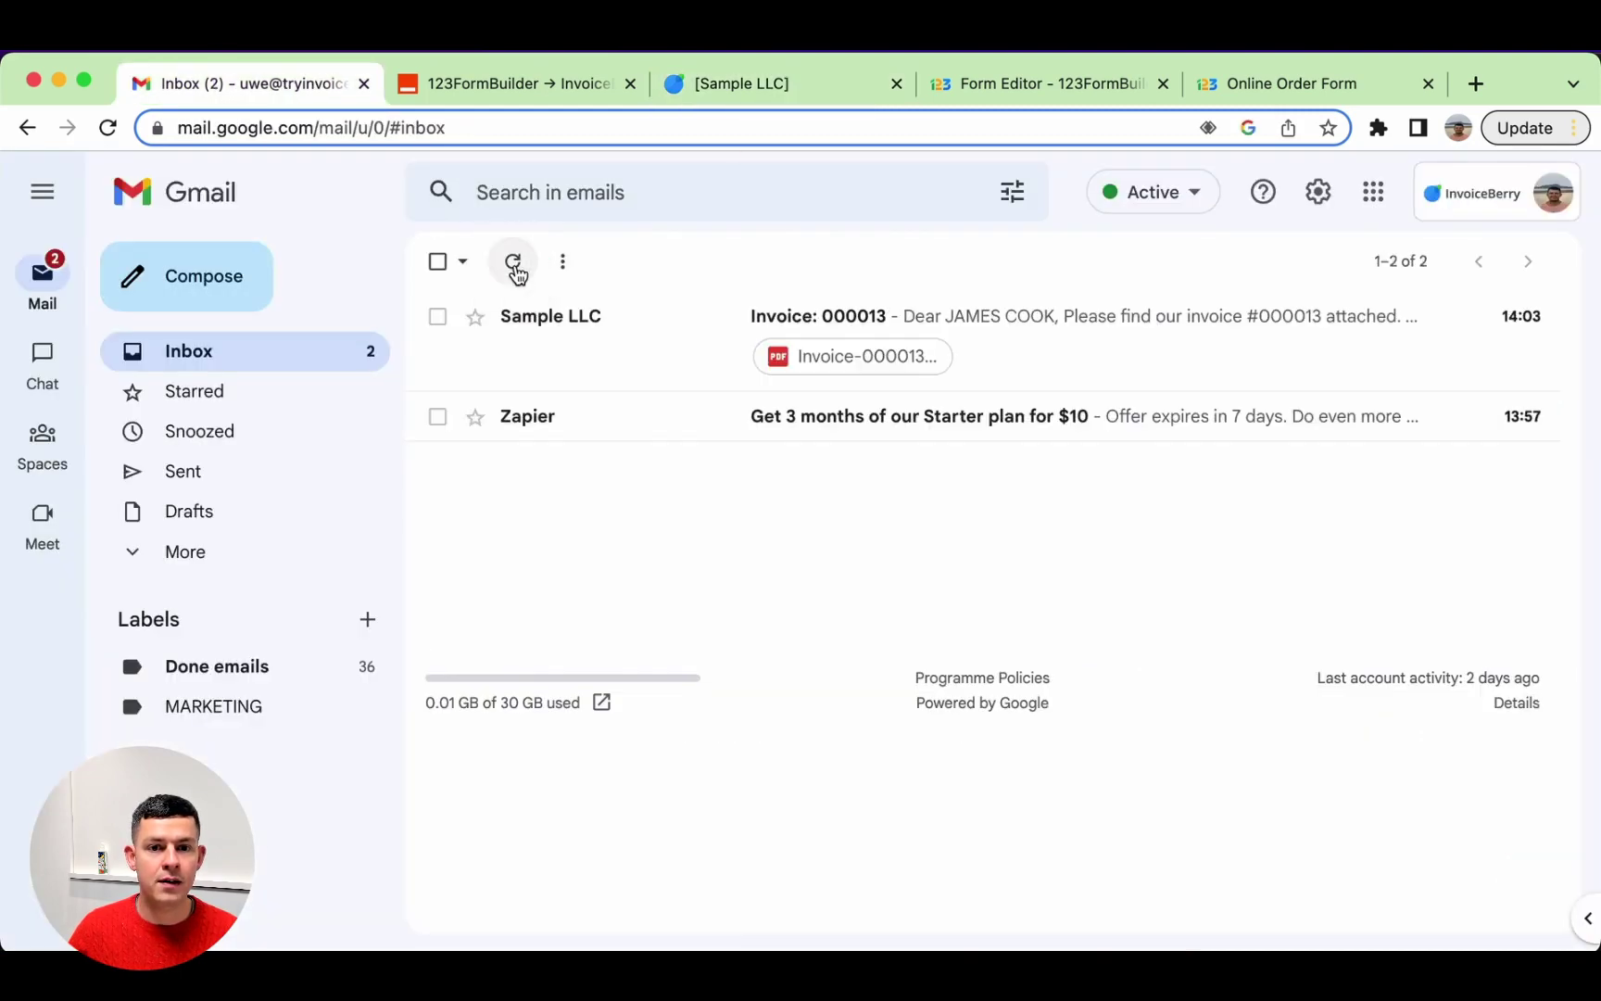
left_click(1059, 322)
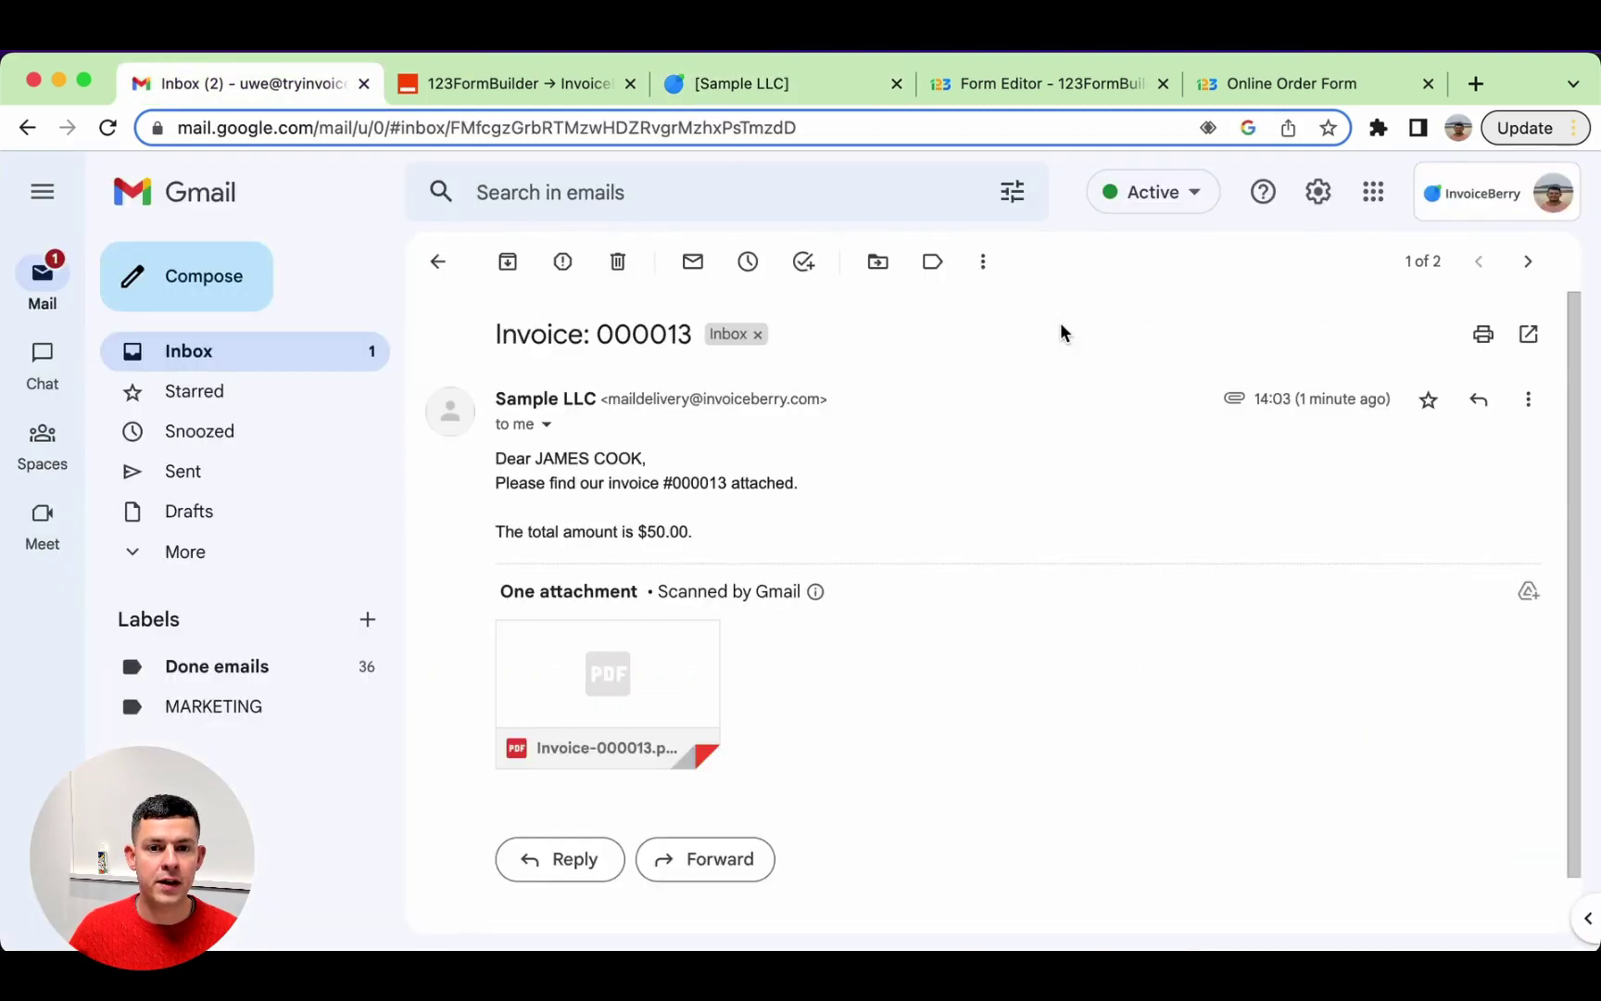
Step: Open the invoice PDF attached to the email and look through its contents
left_click(633, 651)
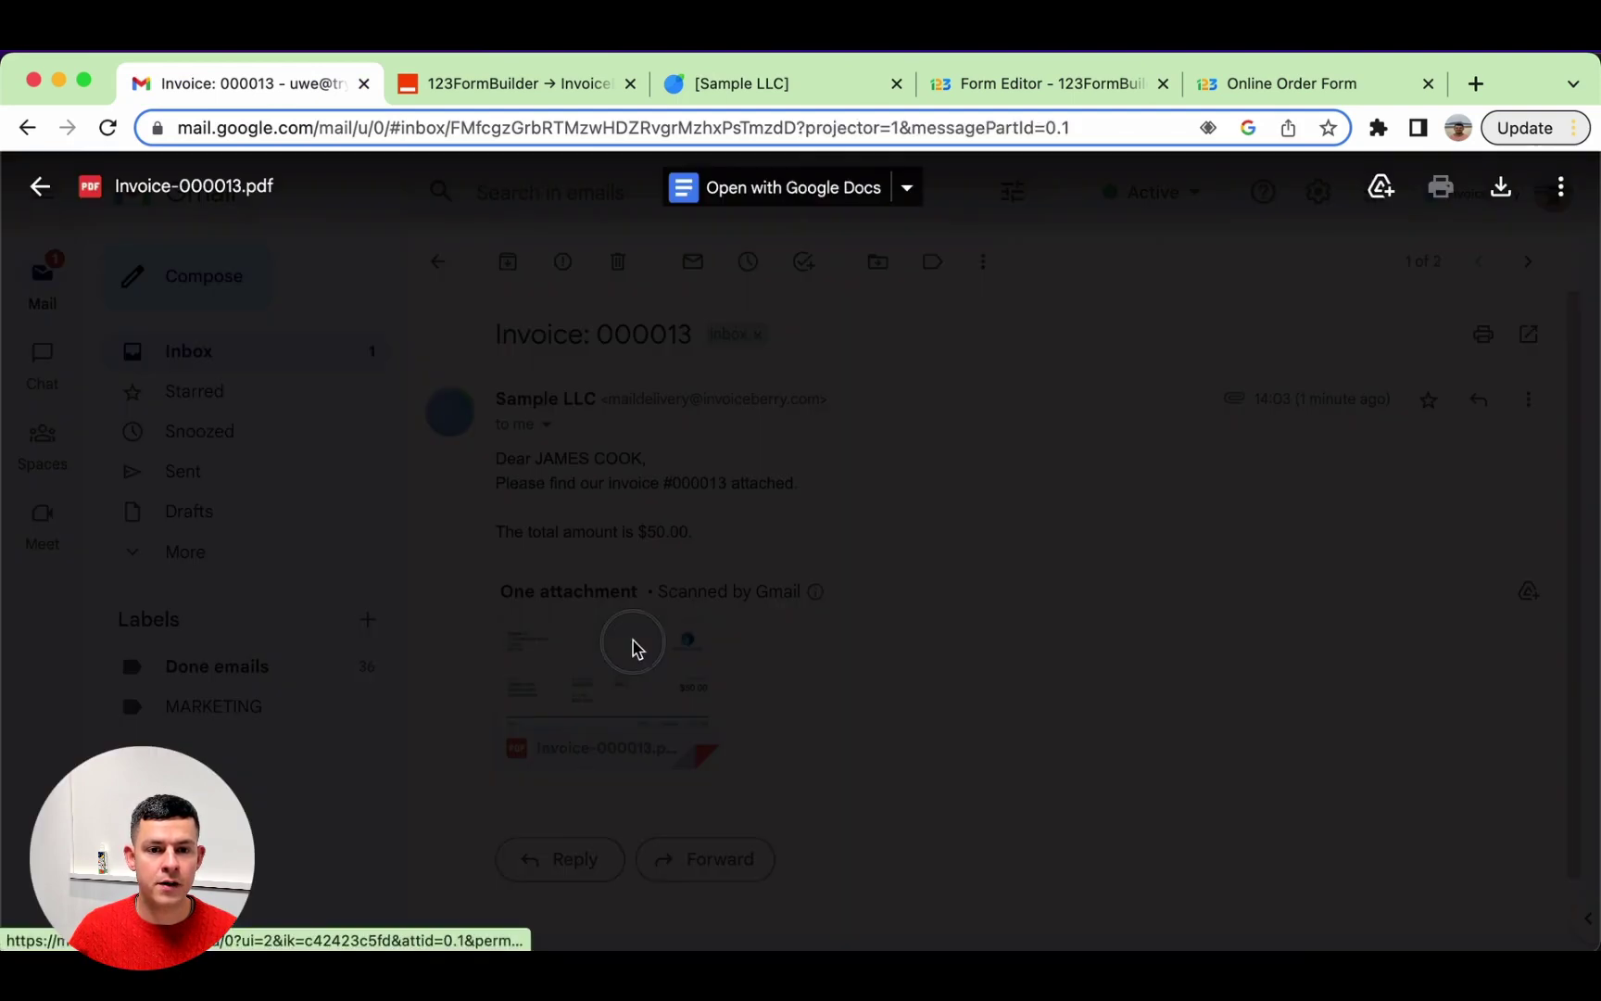
scroll(1087, 608, "down", 5)
scroll(1089, 607, "up", 5)
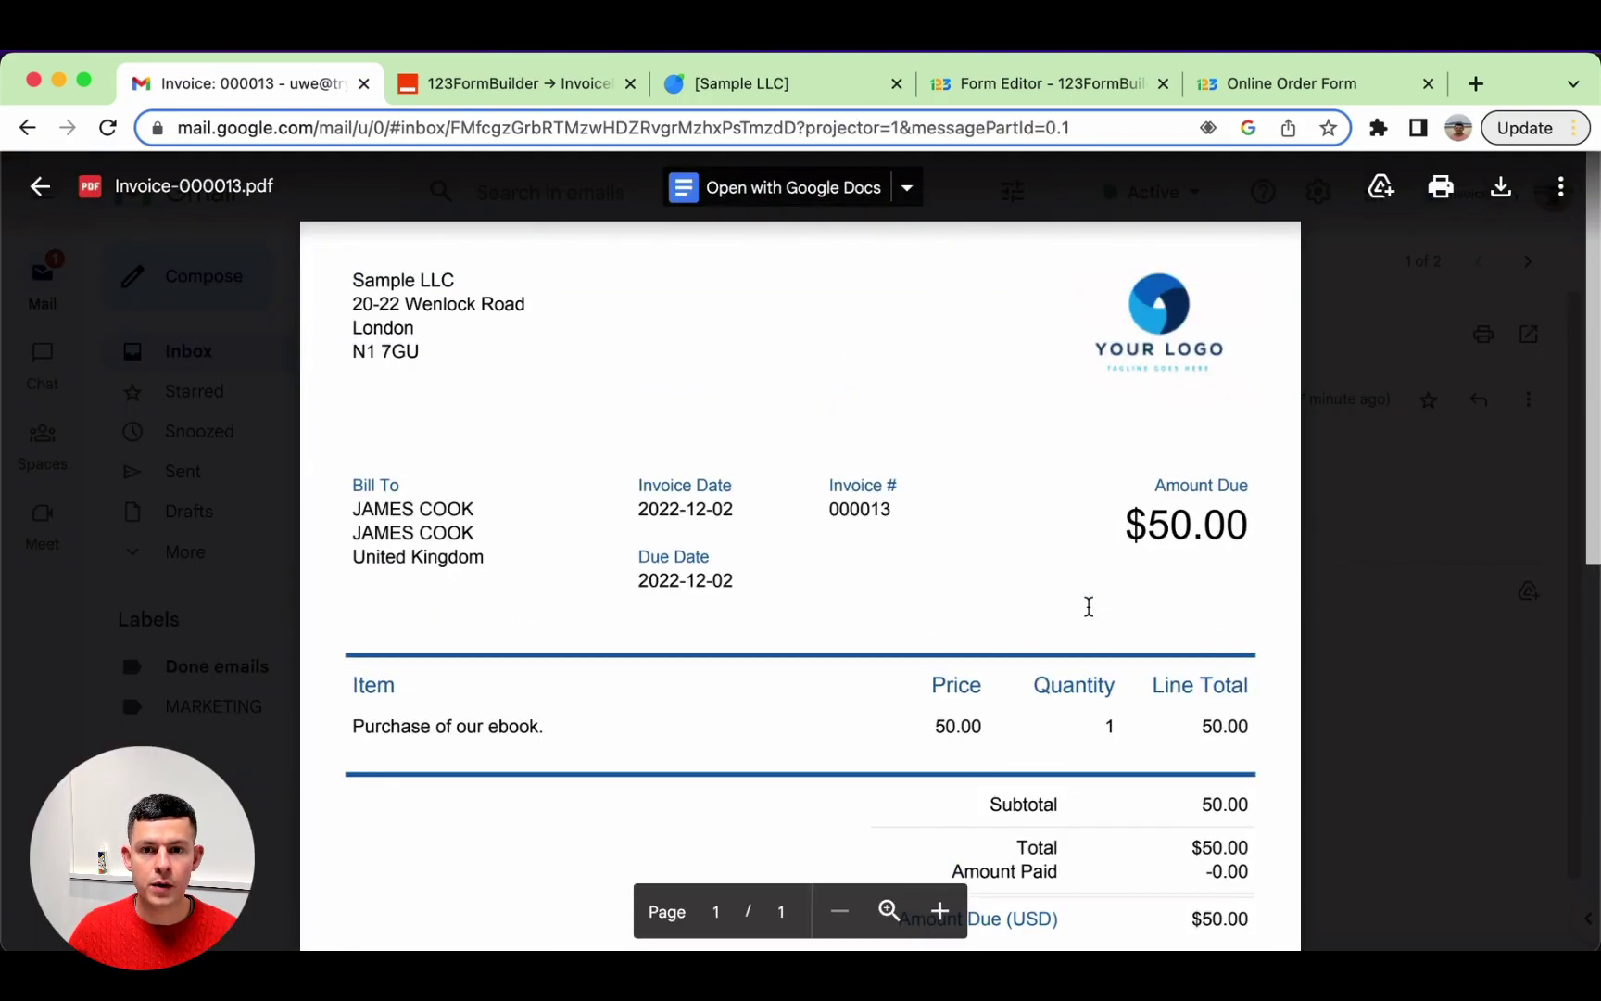